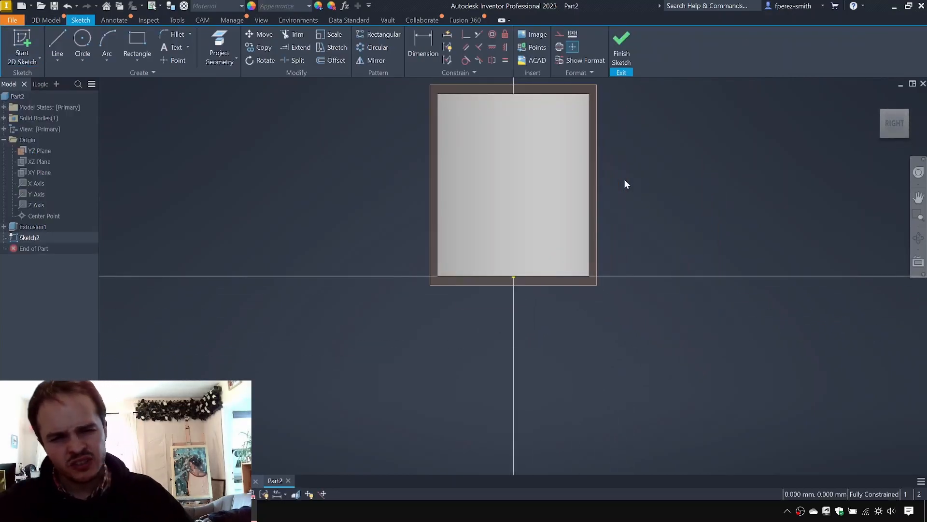
Draw a 90 mm horizontal line from the origin along the cylinder's base, followed by a 25 mm vertical line up from its end.
mouse_move(625, 180)
middle_mouse_down()
mouse_move(649, 182)
mouse_move(710, 224)
mouse_move(737, 228)
middle_mouse_up()
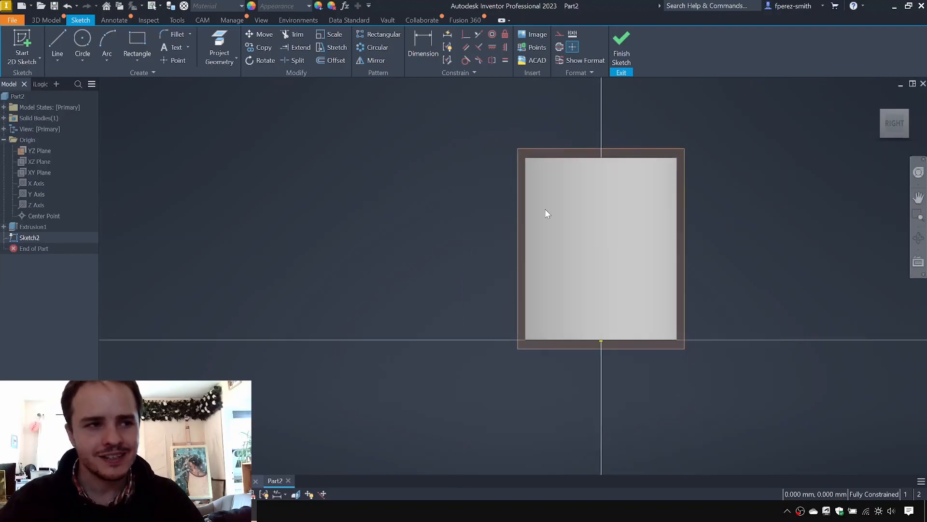
left_click(64, 42)
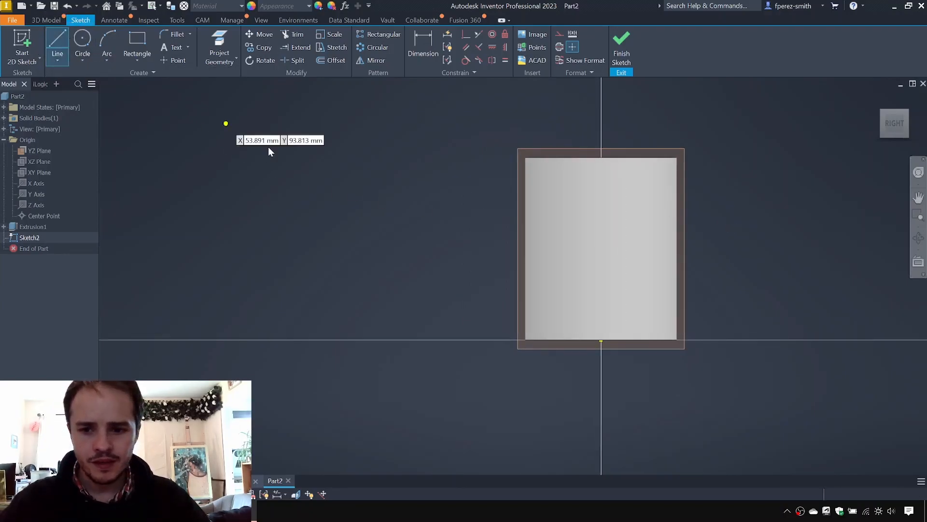
left_click(602, 340)
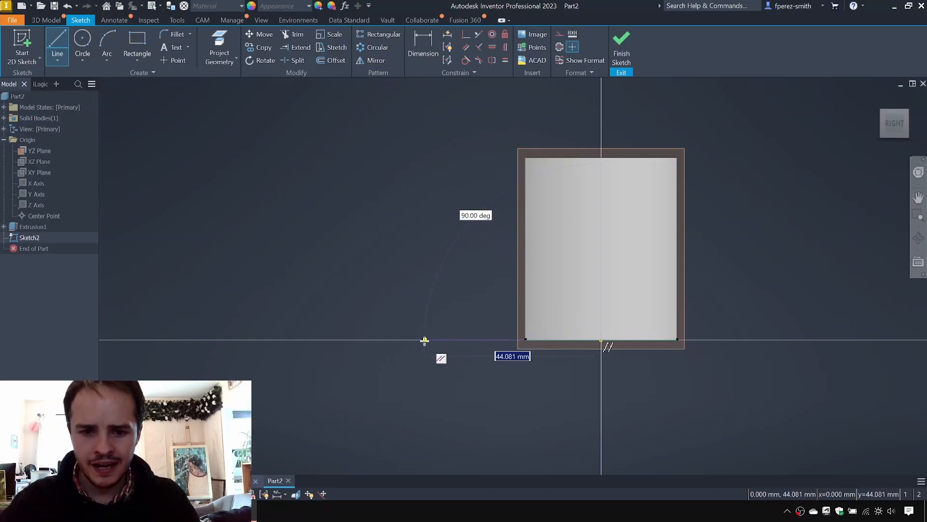
type("90")
key("Return")
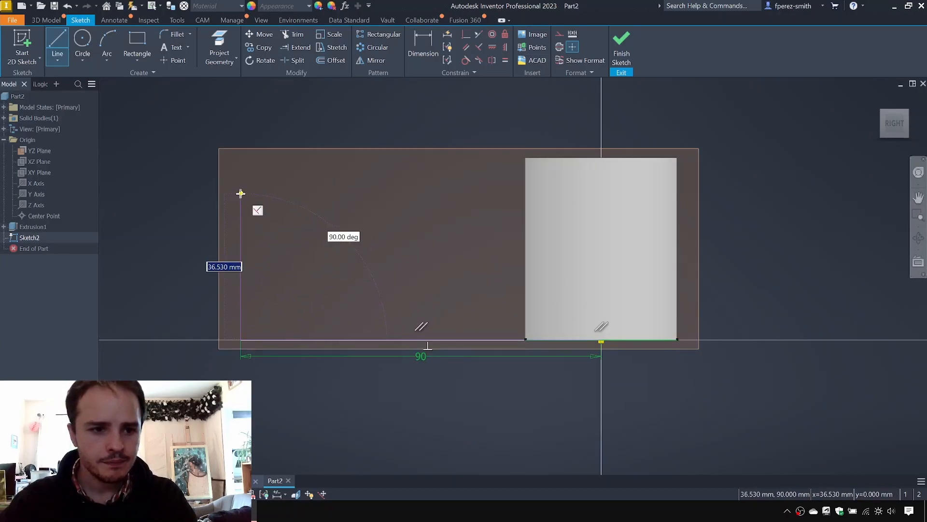
type("25")
key("Return")
key("Escape")
Convert both the 90 mm and 25 mm lines to construction geometry and finish the sketch.
left_click_drag(454, 180, 134, 443)
right_click(318, 396)
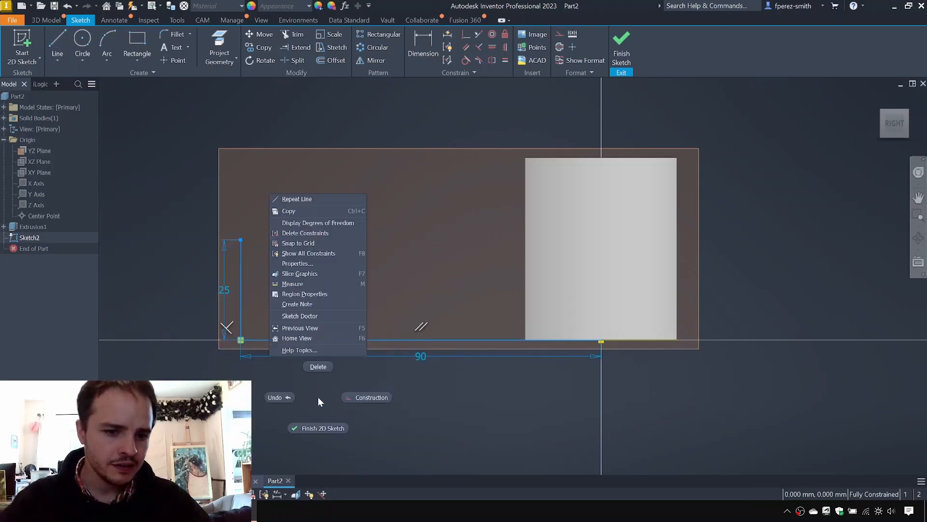
left_click(371, 400)
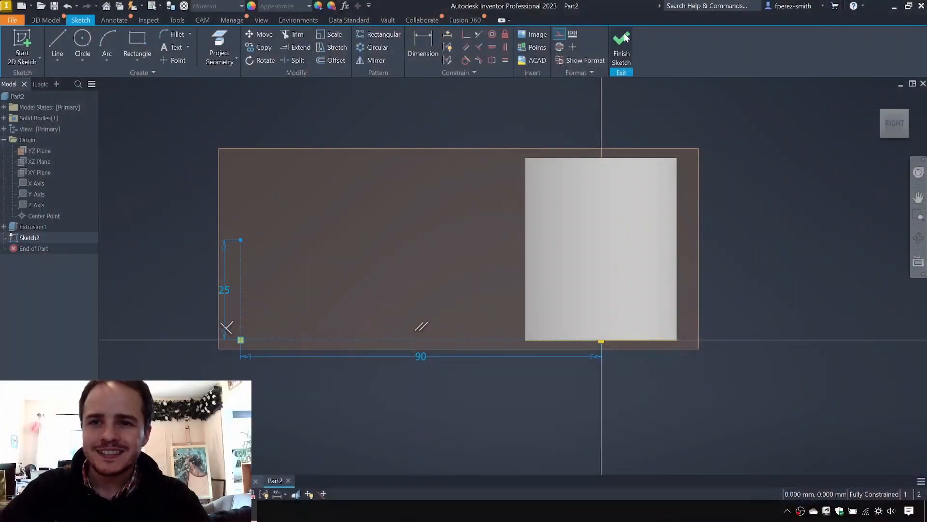
left_click(622, 39)
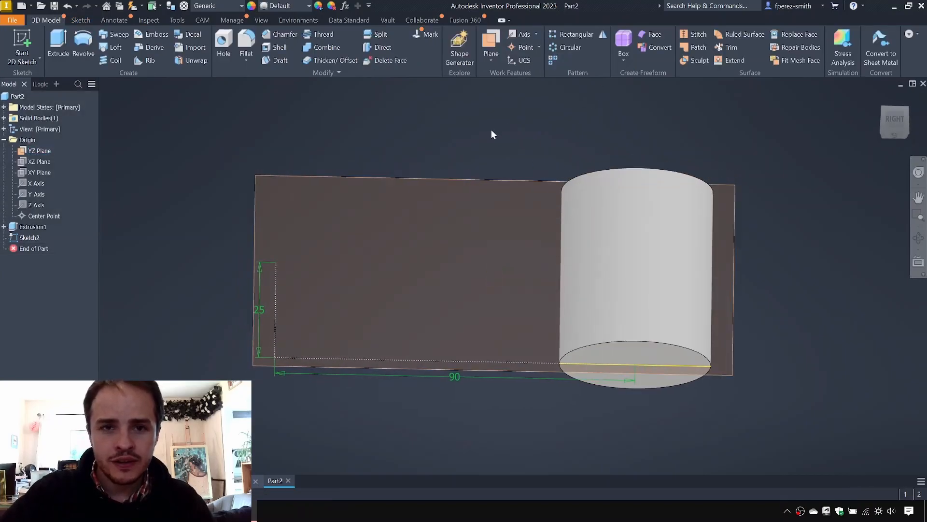
Create a work plane parallel to the cylinder's bottom face through the upper endpoint of the 25 mm construction line.
left_click(496, 60)
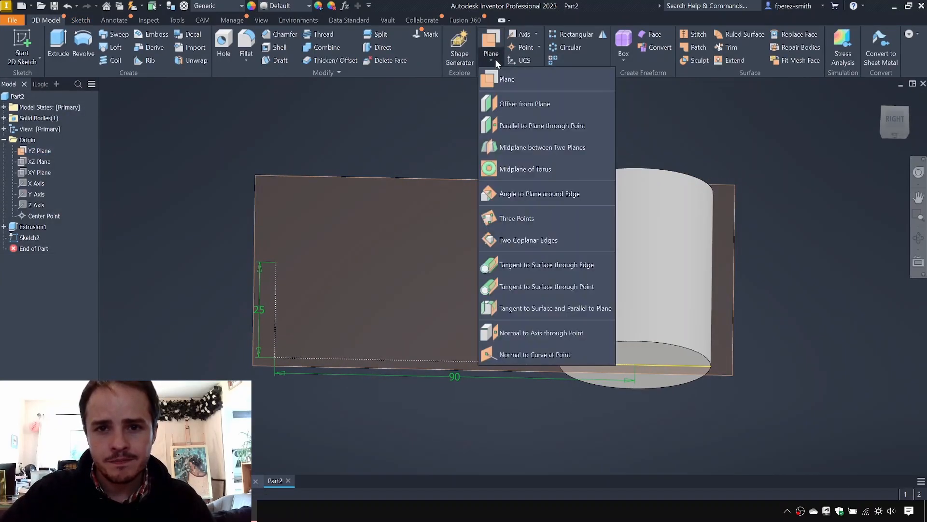
left_click(528, 129)
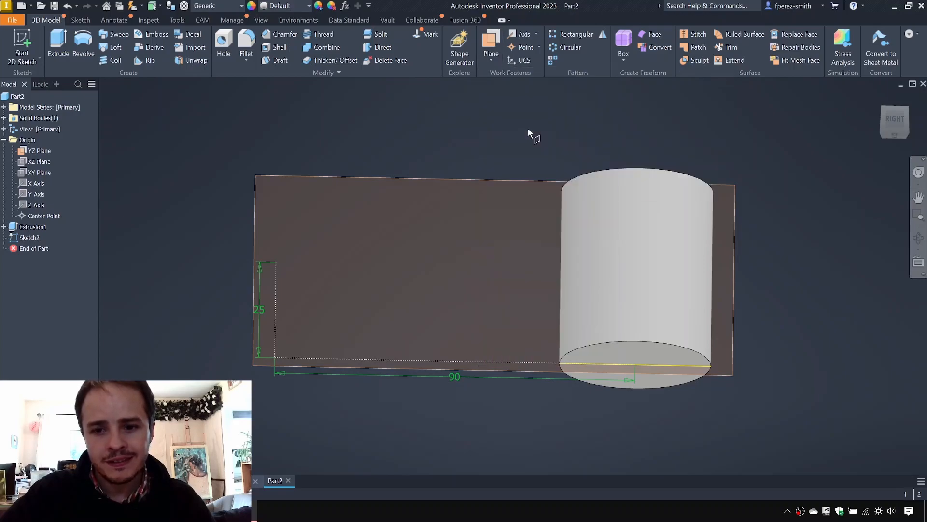
left_click(610, 351)
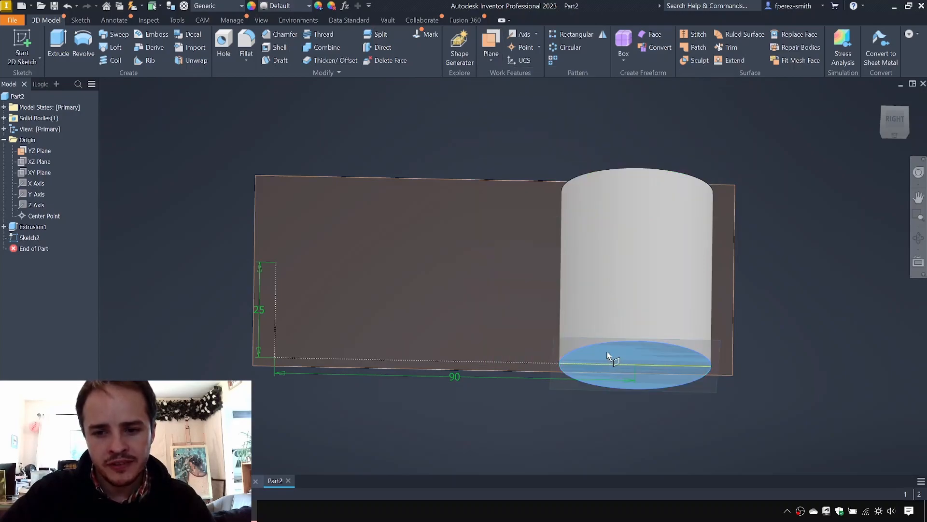
left_click(277, 263)
mouse_move(417, 161)
middle_mouse_down("shift")
mouse_move(425, 167)
mouse_move(416, 178)
middle_mouse_up("shift")
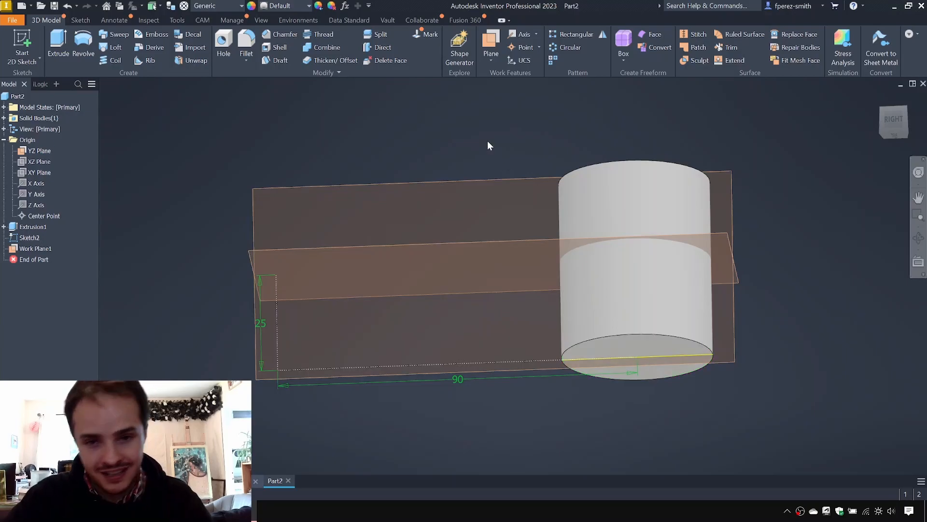
middle_click_drag(488, 145, 472, 180, "shift")
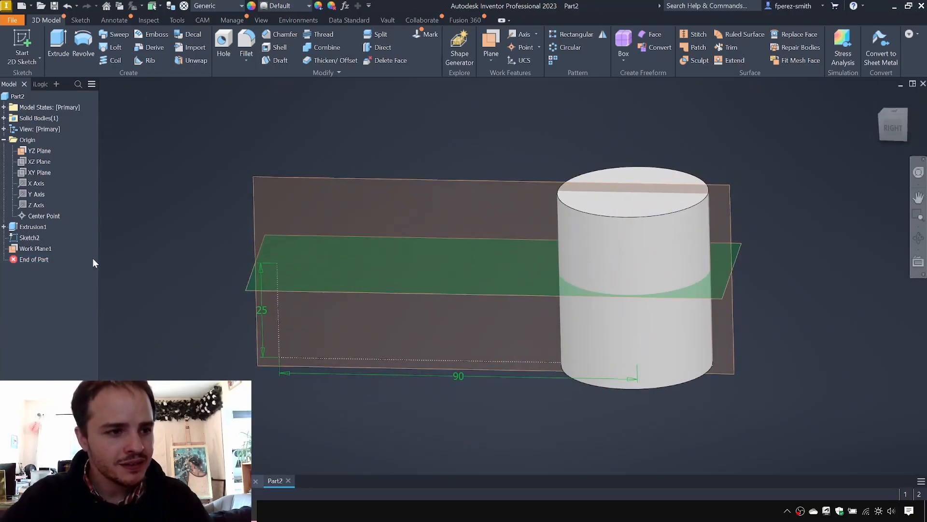
Edit the construction sketch to set the vertical line's height to 15 mm, and finish the sketch.
double_click(34, 237)
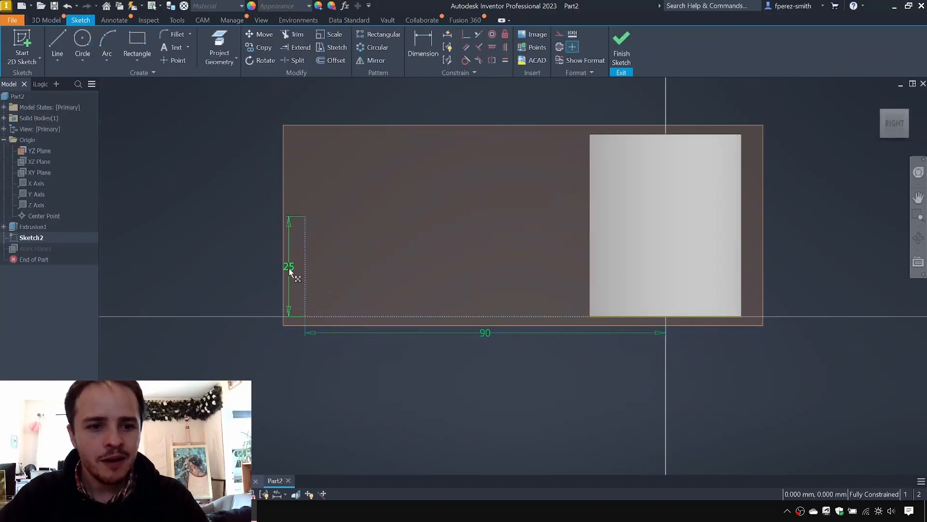
double_click(289, 268)
type("15")
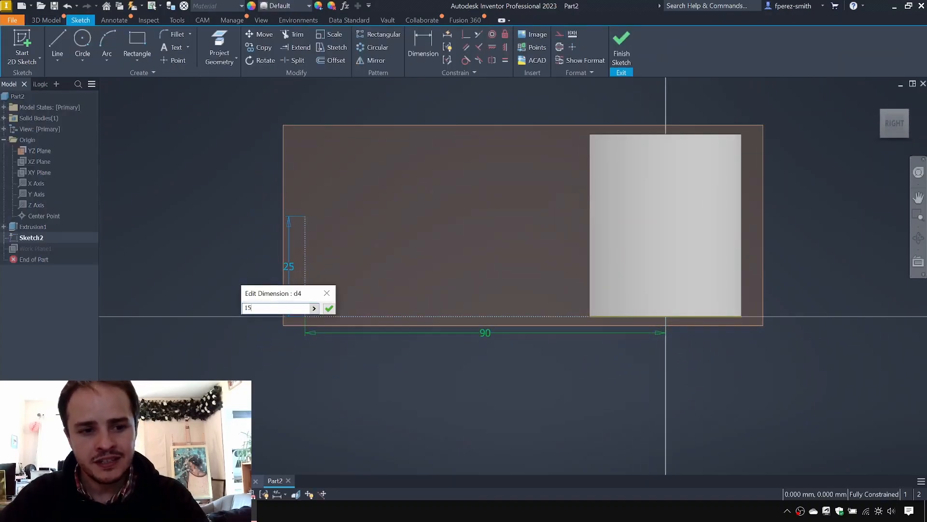
key("Return")
left_click(620, 53)
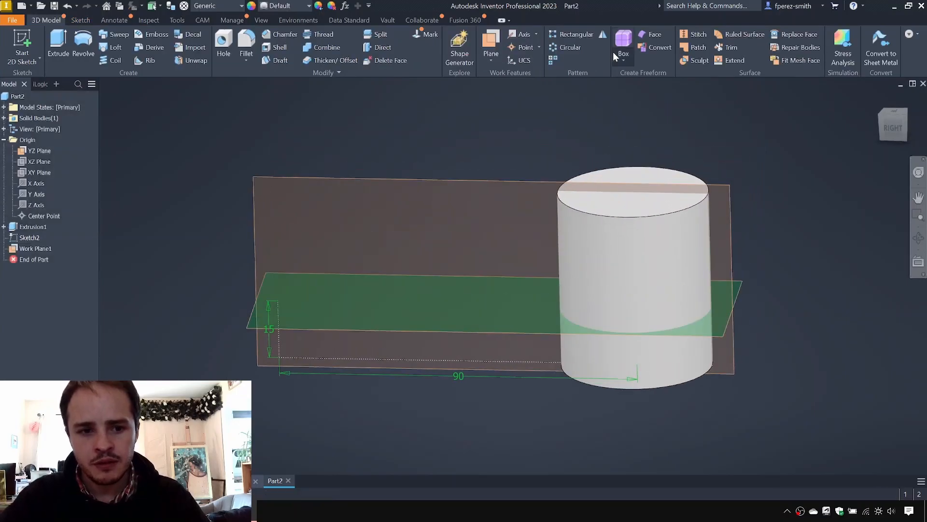
Undo the last height change to the vertical construction line.
key("ctrl+z")
key("ctrl+z")
key("ctrl+z")
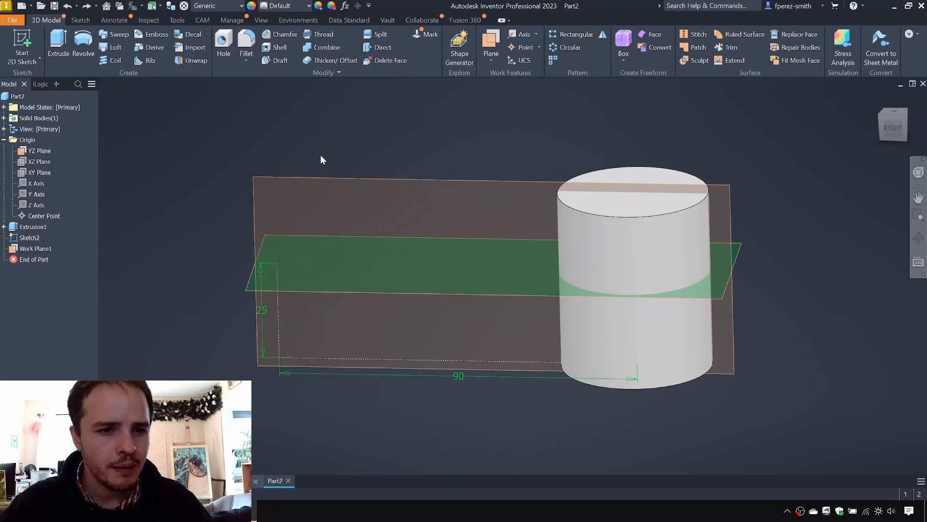
Start a sketch on the new work plane and draw a vertical line about 23 mm long beyond the plane's end opposite the cylinder.
left_click(22, 41)
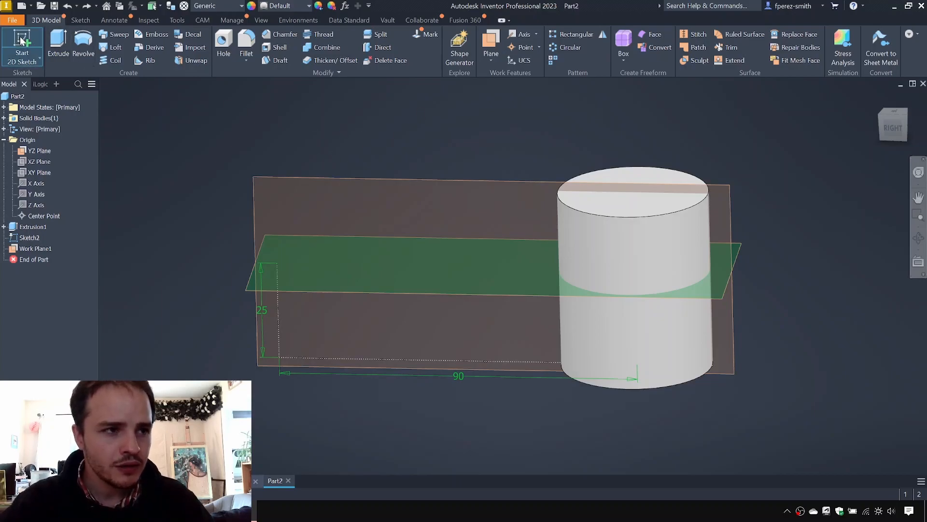
left_click(331, 292)
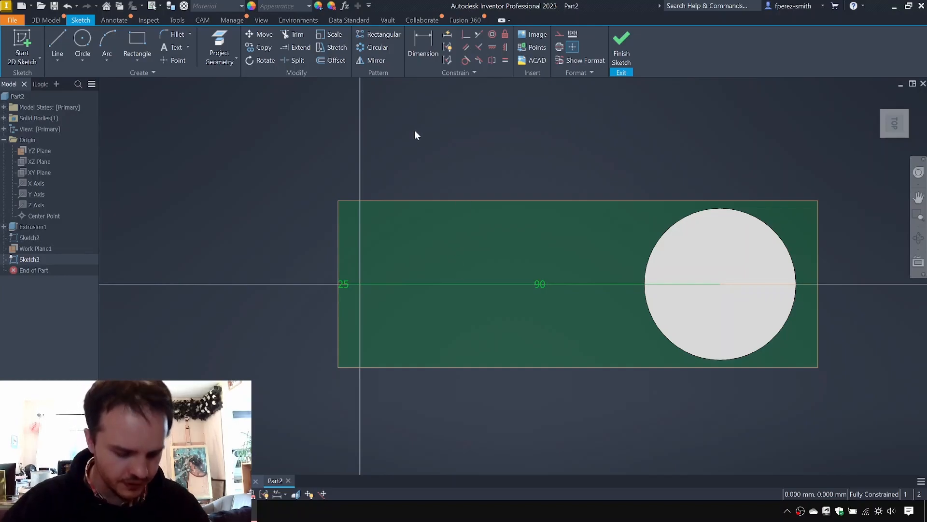
left_click(60, 44)
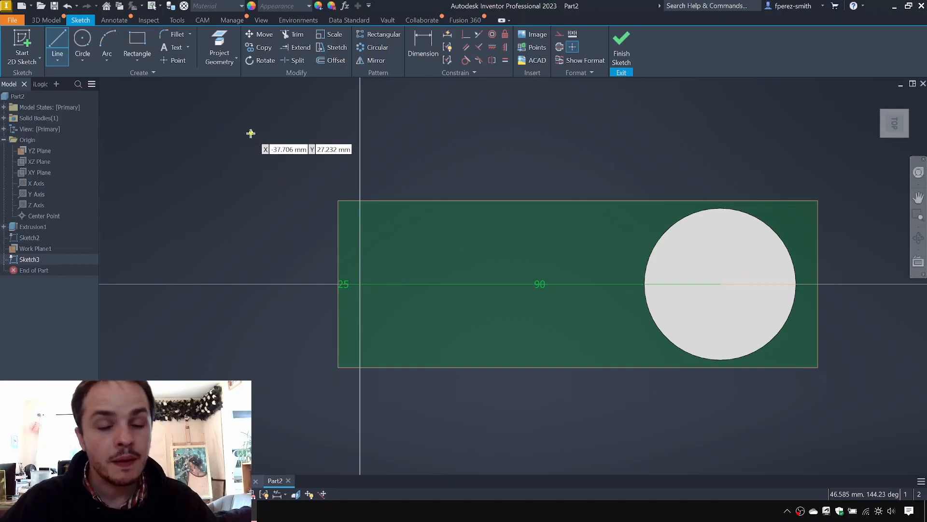
left_click(250, 116)
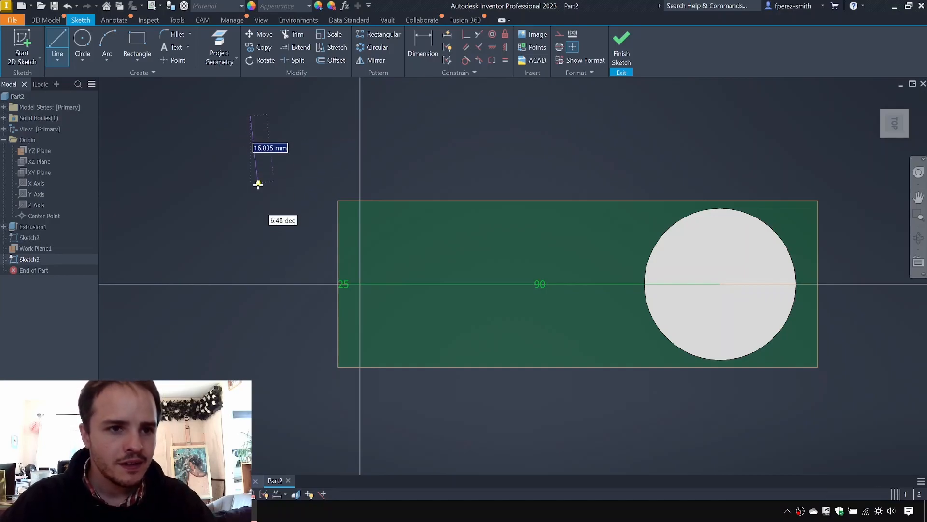
left_click(250, 208)
key("Escape")
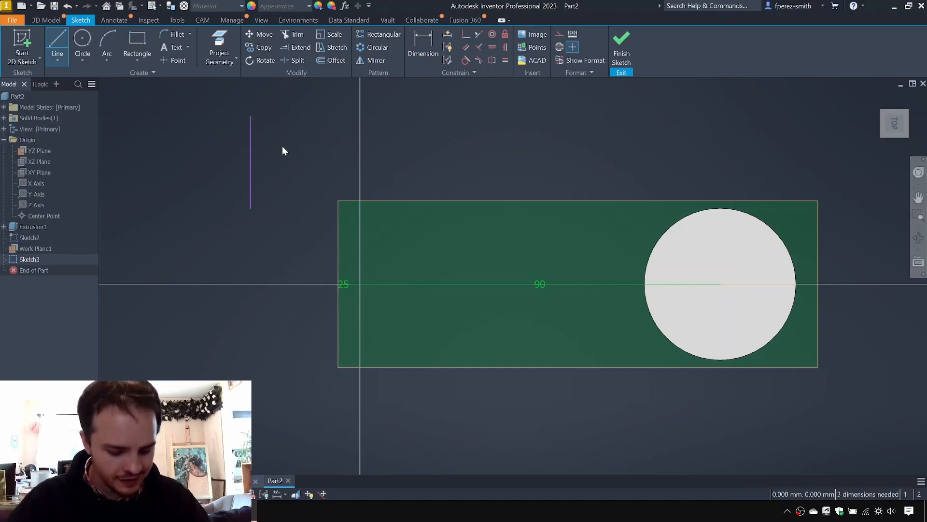
key("Escape")
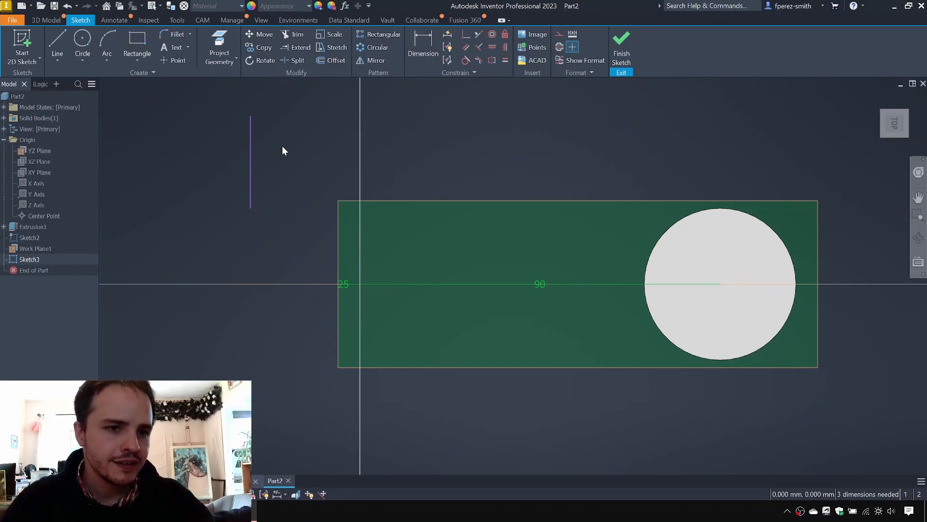
Dimension the vertical line to 41.75 mm and move it slightly up, clear of the horizontal axis.
key("d")
left_click(250, 133)
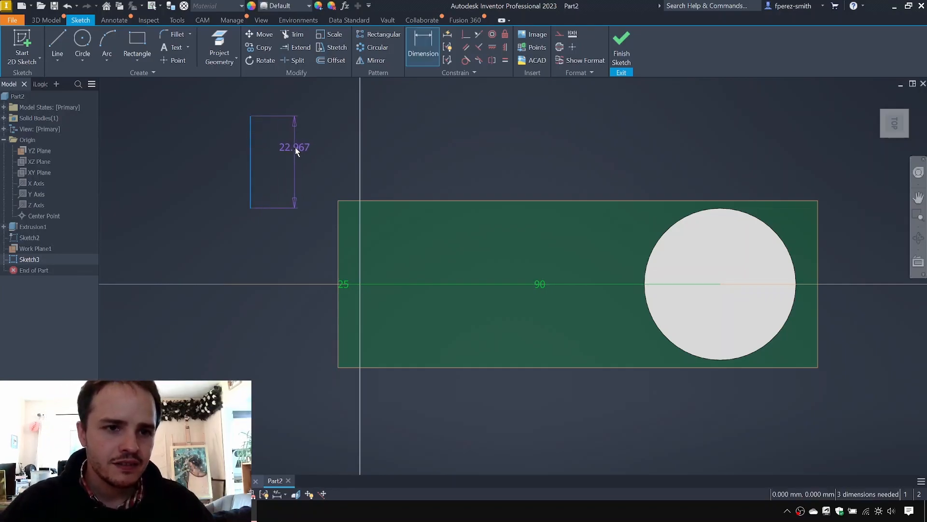
left_click(293, 150)
type("41.75")
key("Return")
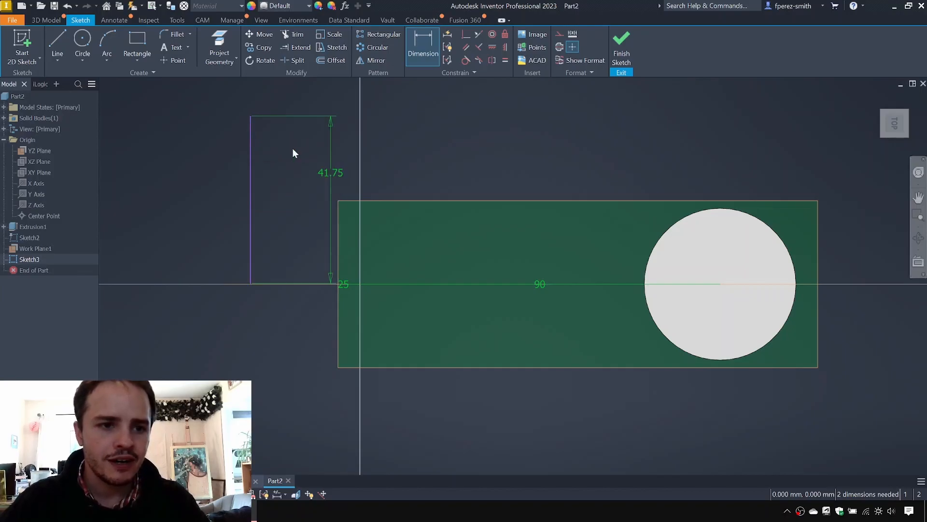
left_click_drag(250, 117, 240, 86)
key("Escape")
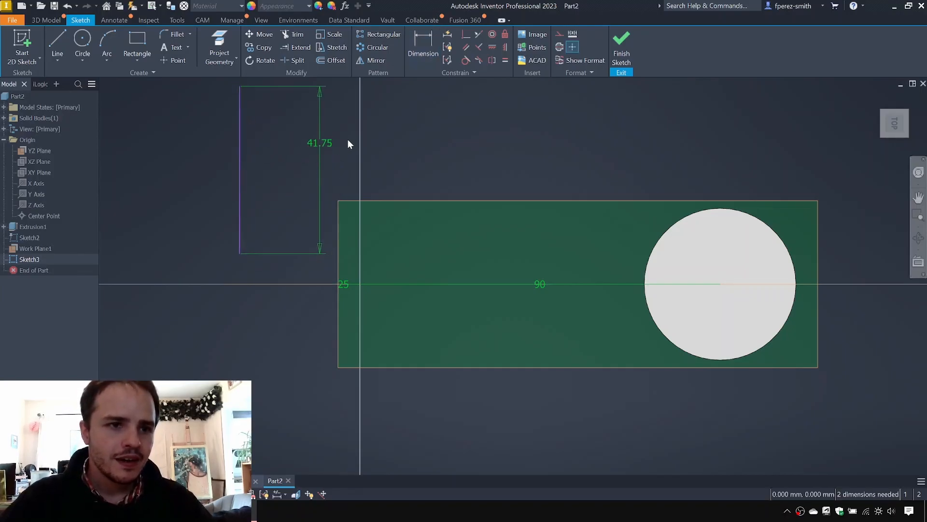
Draw an 18 mm horizontal line from the vertical line's upper endpoint, pointing away from the cylinder.
middle_click_drag(343, 142, 366, 176)
middle_click_drag(242, 121, 303, 164)
left_click(58, 39)
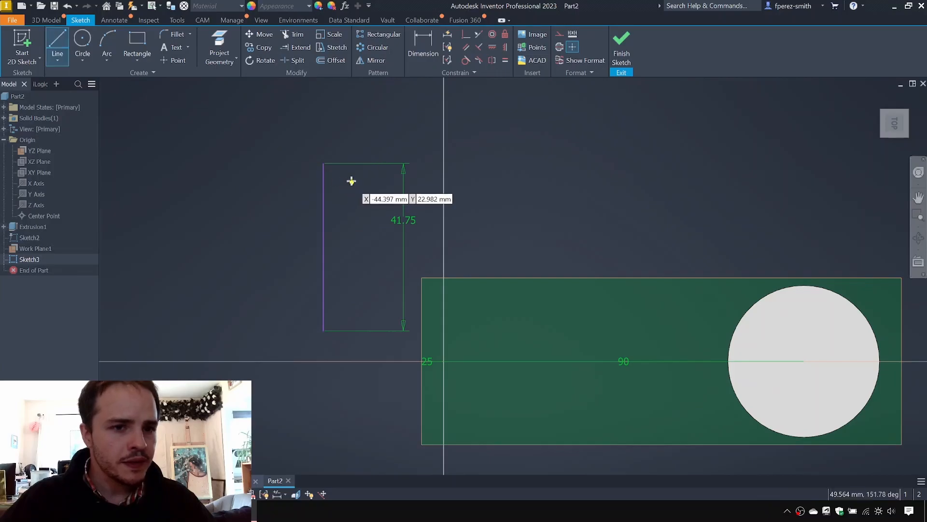
left_click(323, 163)
type("1")
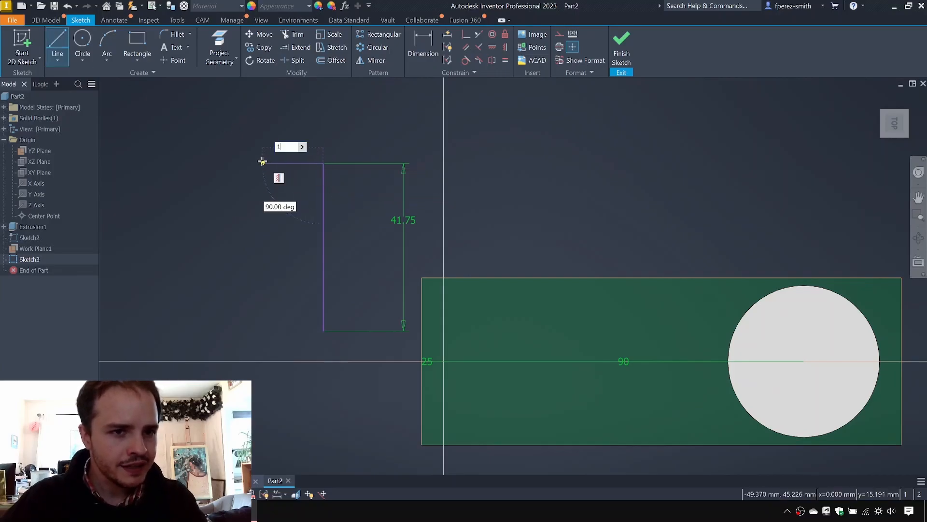
type("8")
key("Return")
key("Escape")
Draw a matching 18 mm horizontal line from the vertical line's lower endpoint.
left_click(57, 39)
left_click(323, 330)
type("1")
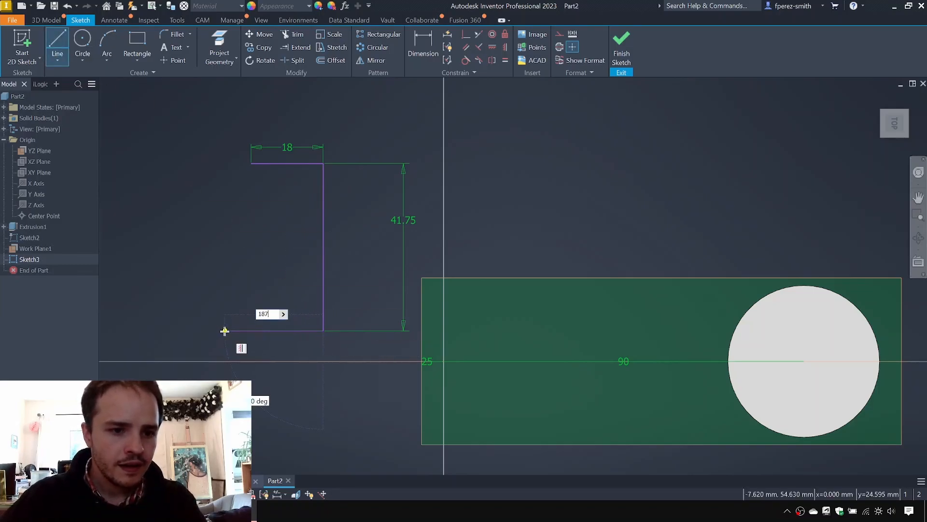
type("8")
key("Return")
key("Escape")
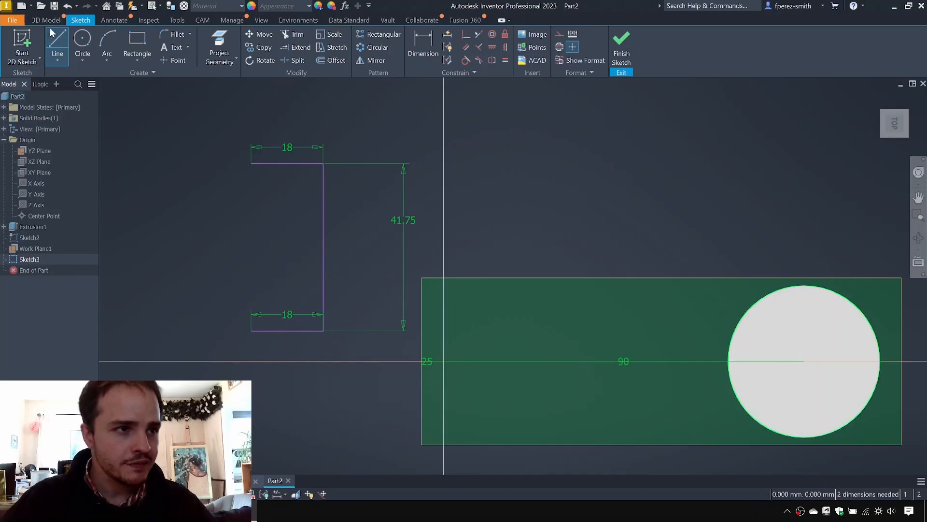
Draw a horizontal line from the vertical line's midpoint, on the same side as the 18 mm lines, and dimension it to 20 mm.
left_click(323, 247)
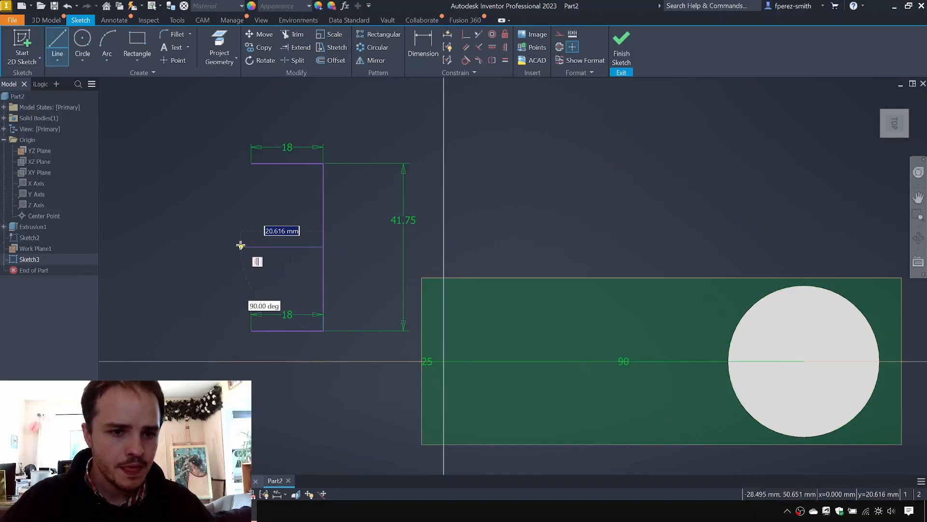
key("Escape")
key("d")
left_click(298, 248)
left_click(295, 277)
type("20.6161825")
key("Return")
key("Escape")
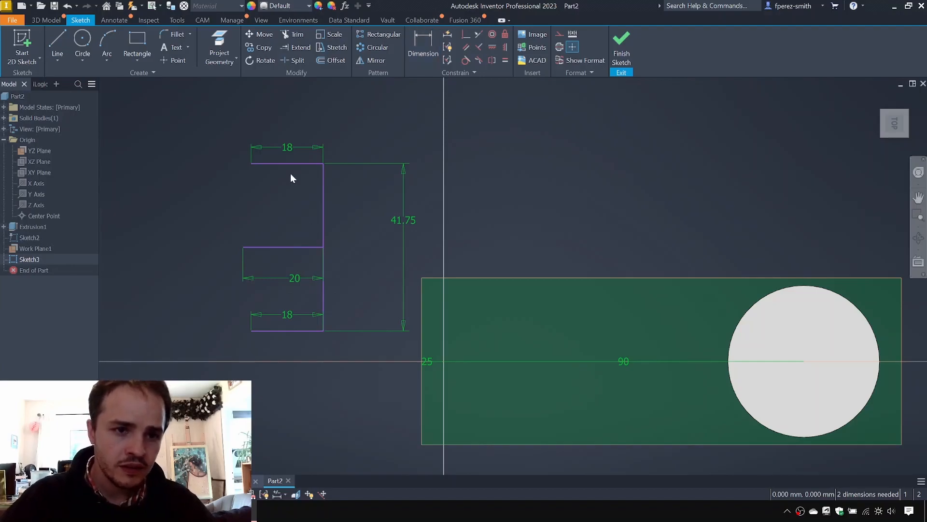
Convert the 20 mm middle line to construction geometry.
left_click(305, 166)
left_click(311, 331, "ctrl")
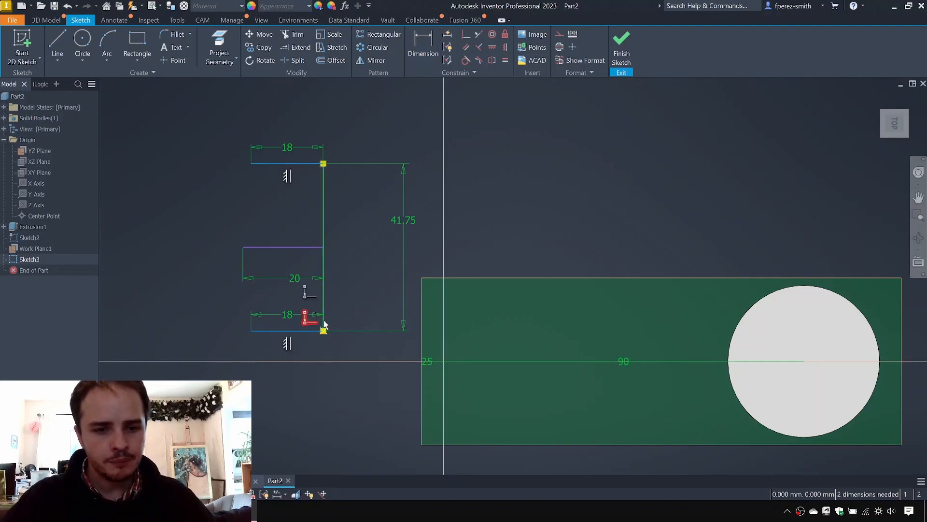
left_click(355, 292)
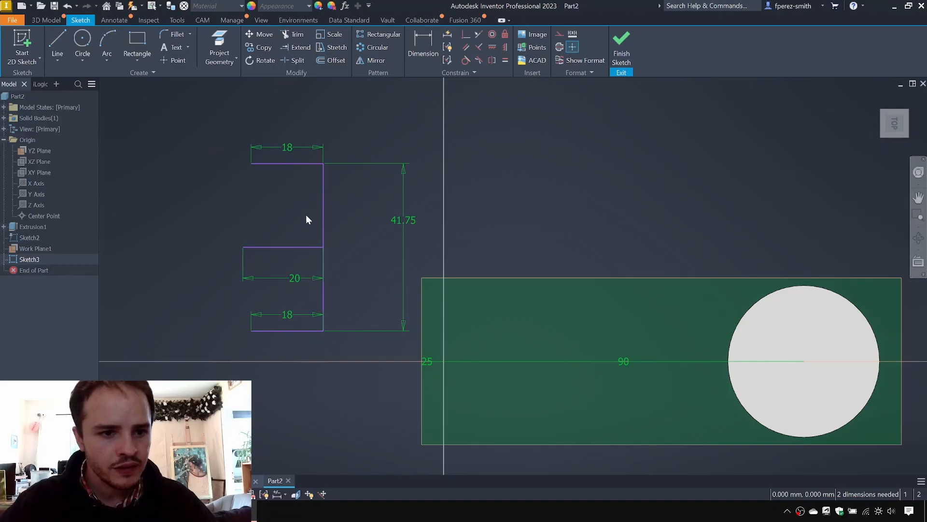
right_click(311, 256)
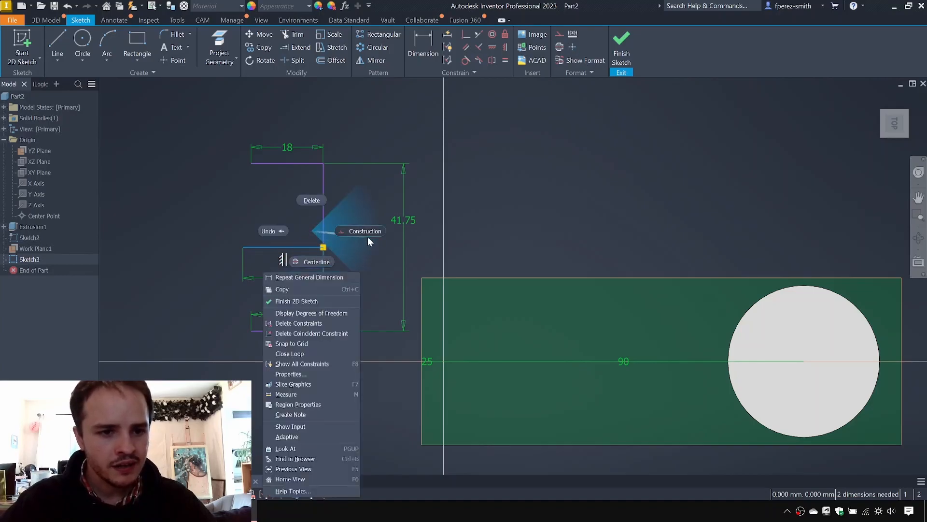
left_click(367, 237)
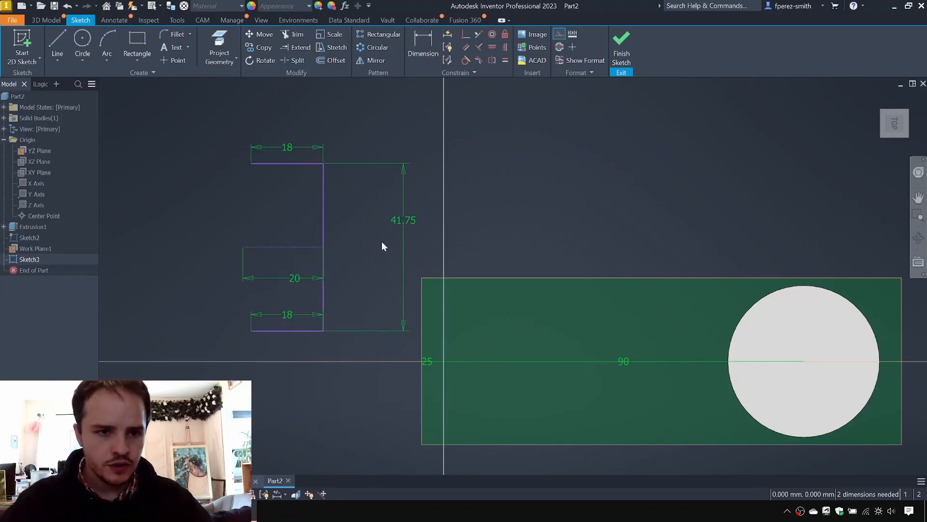
Close the profile with a three-point arc joining the 18 mm lines' free ends and passing through the 20 mm construction line's end.
key("Escape")
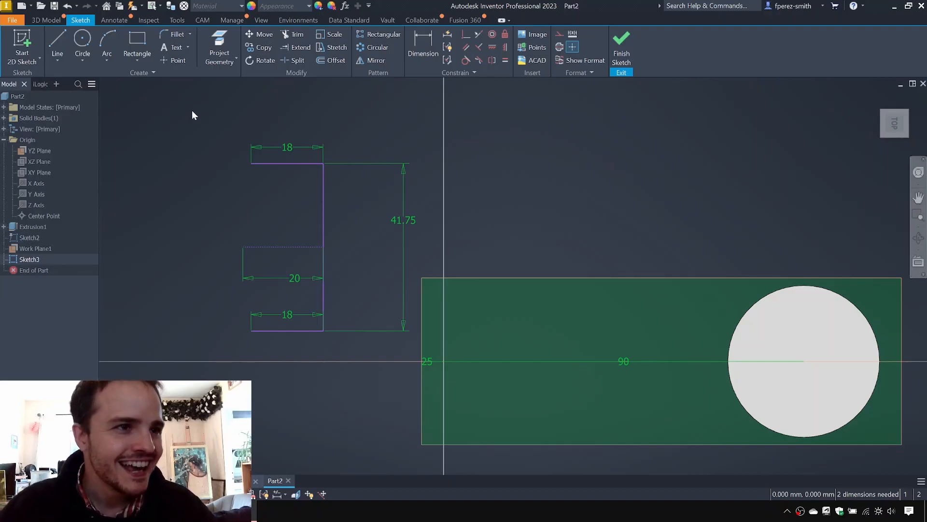
left_click(106, 42)
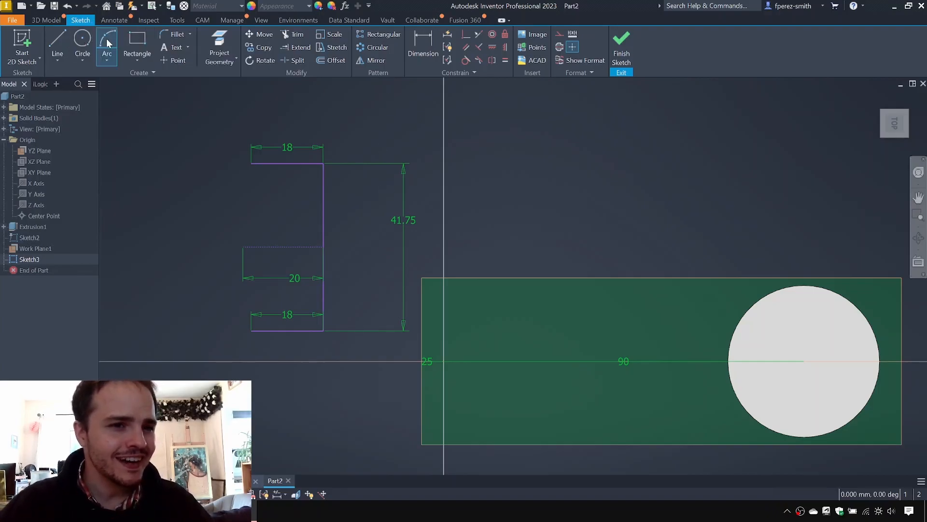
left_click(251, 164)
left_click(251, 331)
left_click(243, 247)
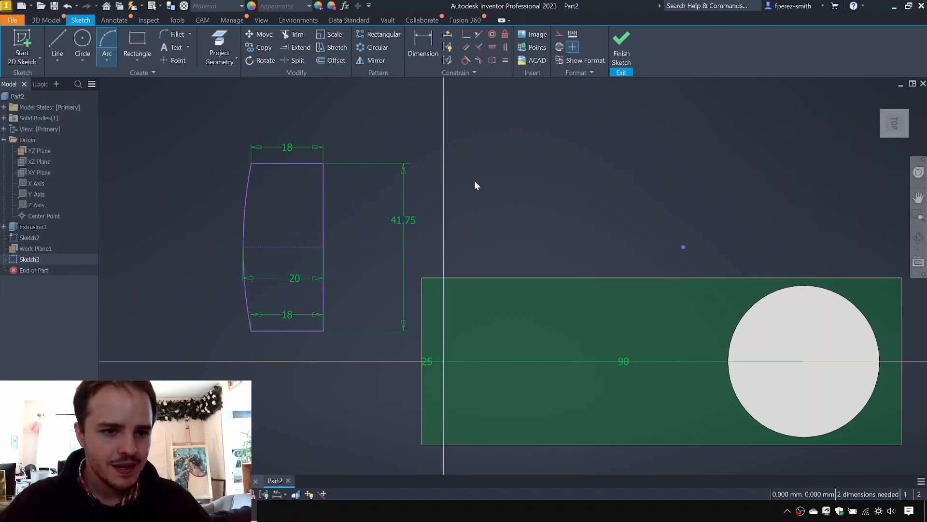
key("Escape")
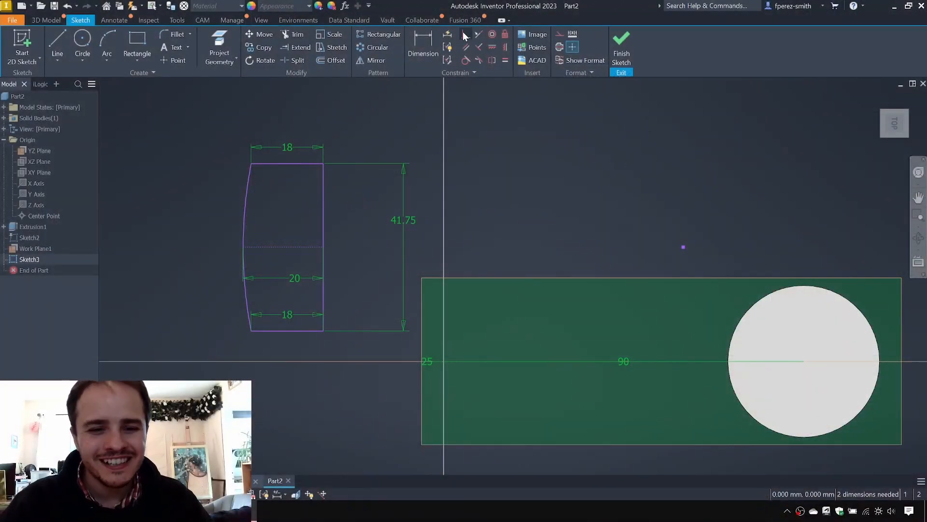
Project the free endpoint of the earlier sketch's 25 mm line and make the profile's vertical line midpoint coincident with it.
left_click(468, 36)
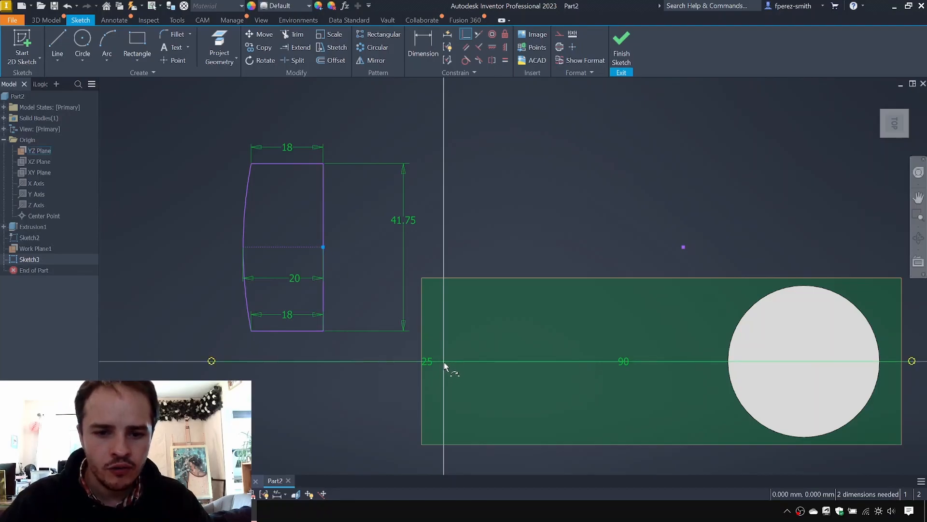
key("Escape")
mouse_move(506, 307)
middle_mouse_down("shift")
mouse_move(503, 315)
mouse_move(503, 304)
mouse_move(484, 305)
middle_mouse_up("shift")
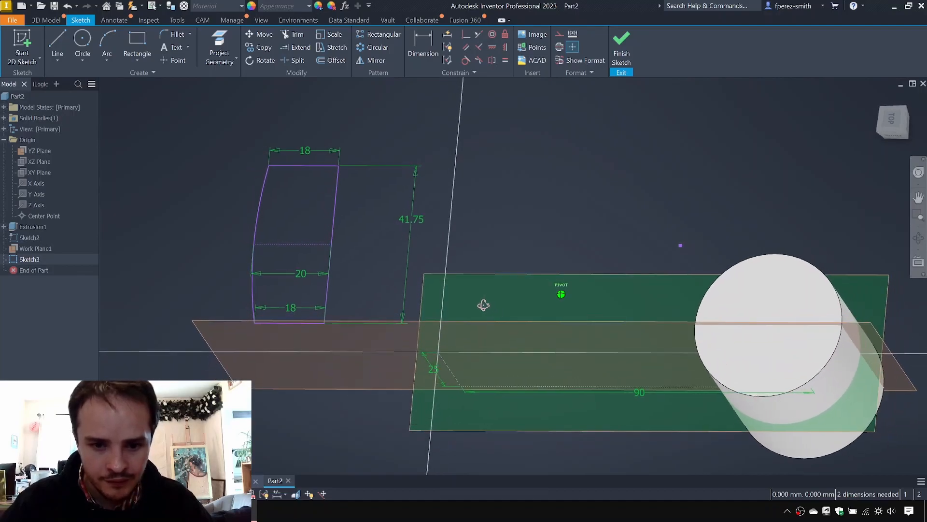
left_click(218, 39)
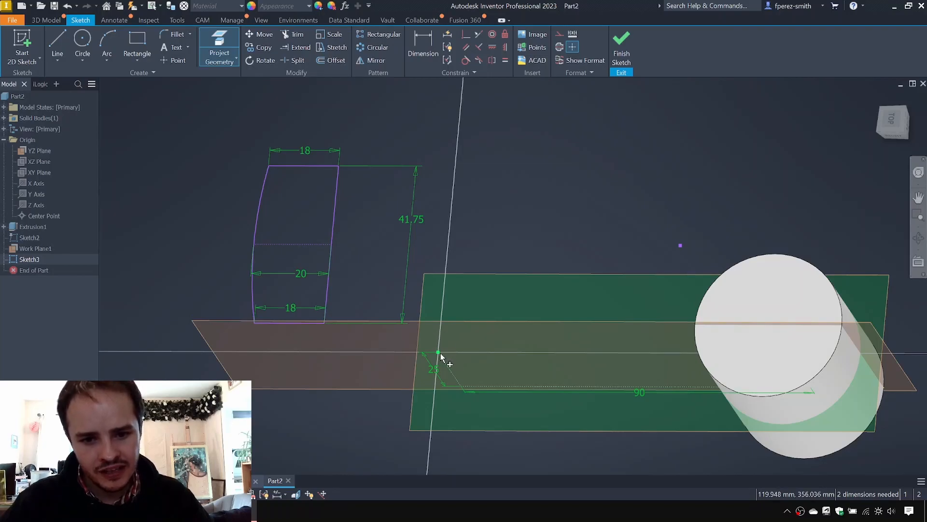
left_click(463, 37)
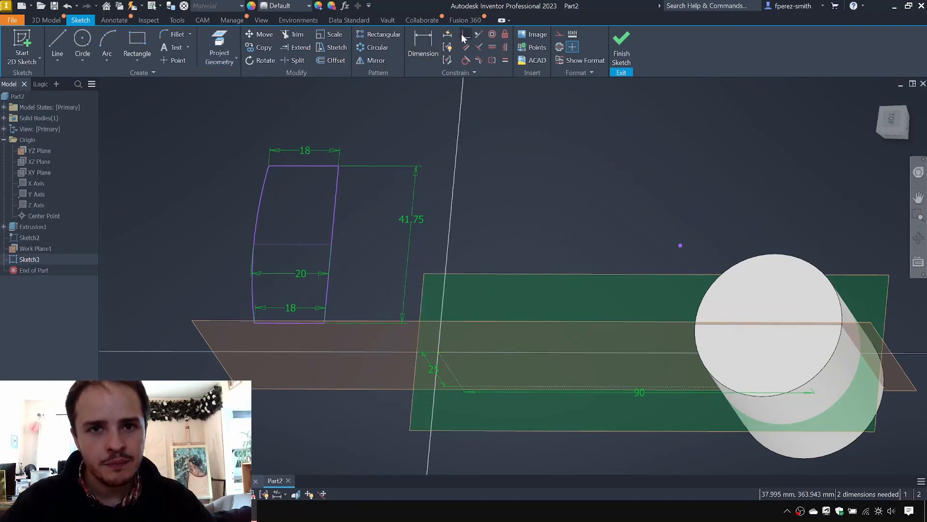
left_click(332, 245)
left_click(440, 356)
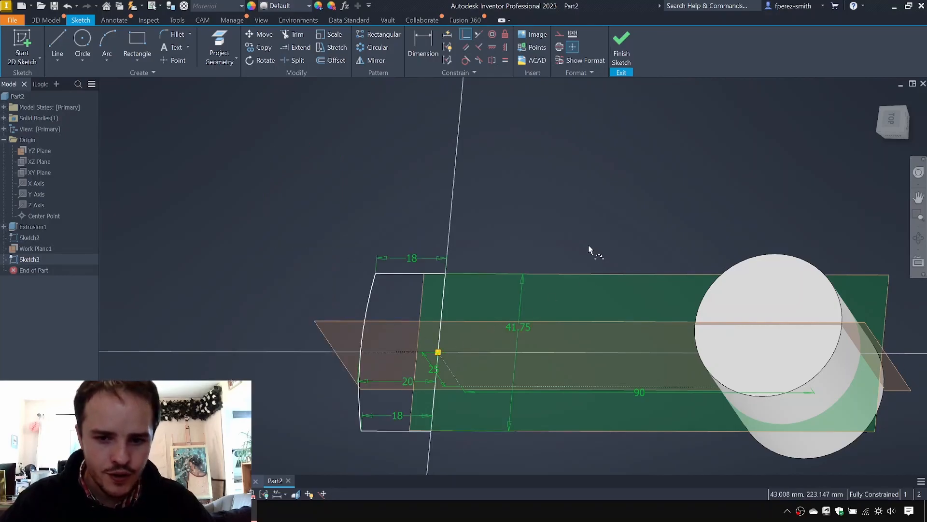
Finish the sketch and revolve the closed profile a full 360 degrees about its straight 41.75 mm edge.
mouse_move(549, 248)
middle_mouse_down("shift")
mouse_move(554, 200)
mouse_move(559, 209)
middle_mouse_up("shift")
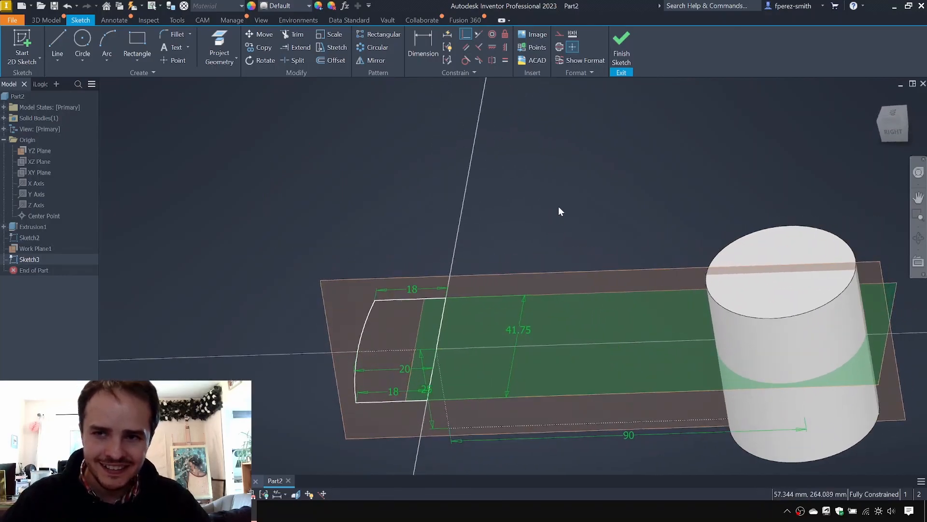
left_click(621, 48)
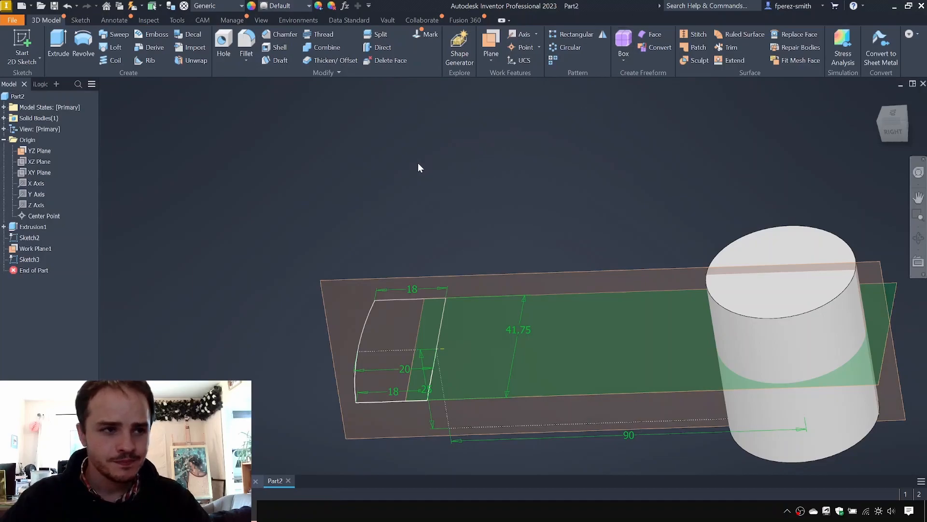
left_click(82, 46)
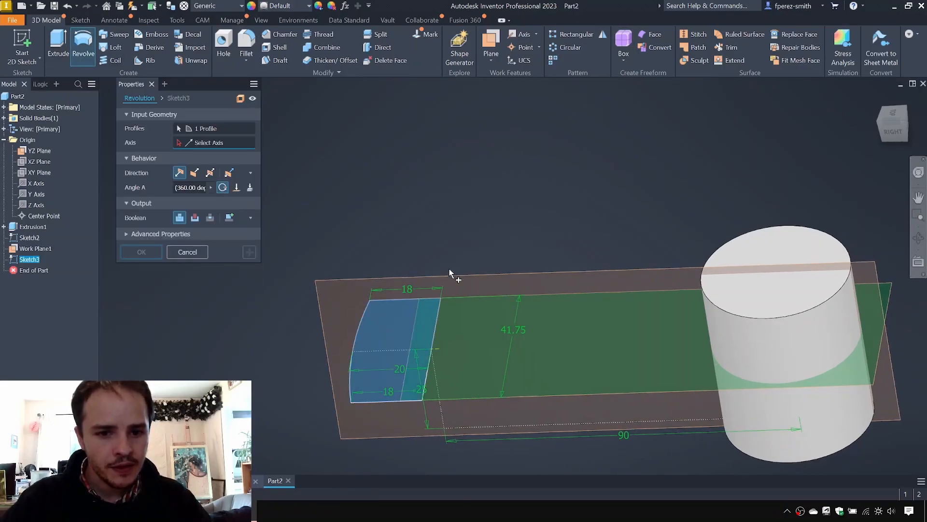
middle_click_drag(361, 181, 337, 108)
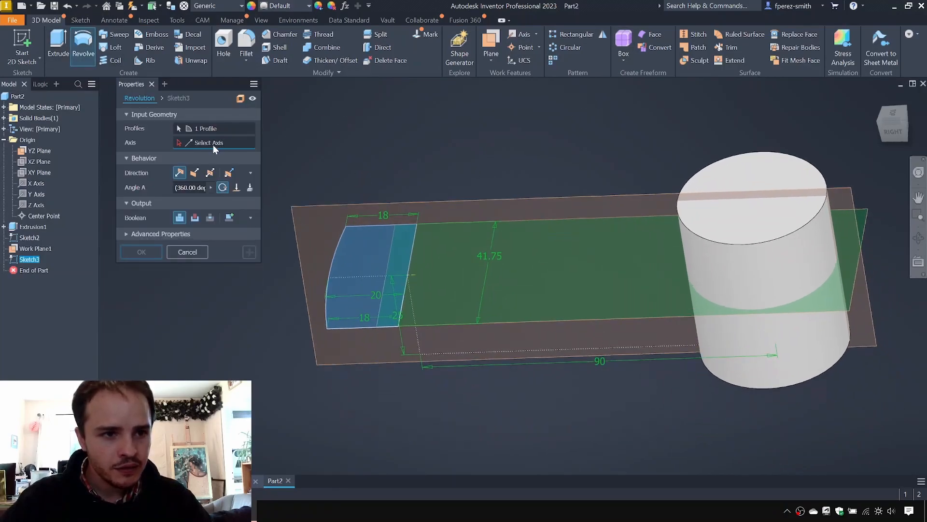
left_click(414, 251)
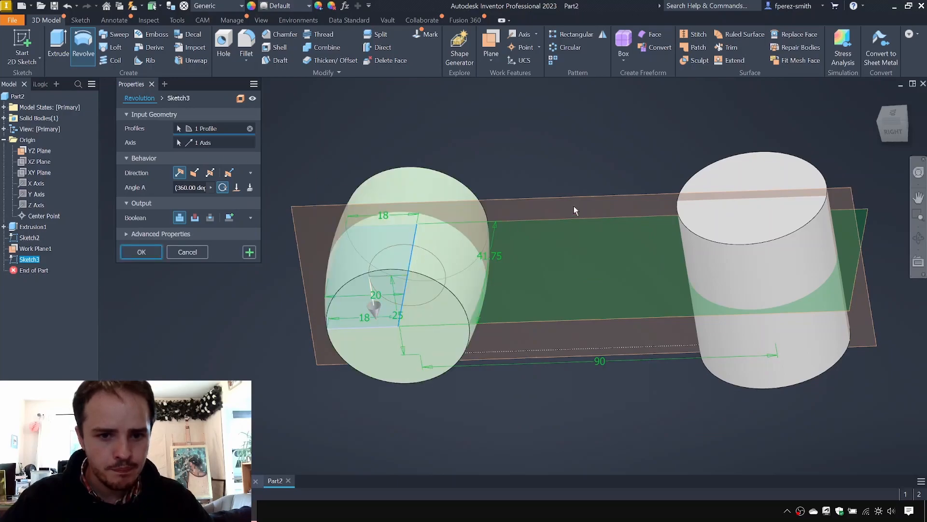
key("Return")
Hide the YZ Plane, Work Plane1 and Sketch2 so only the solid bodies are displayed.
right_click(47, 151)
left_click(63, 166)
right_click(32, 249)
key("v")
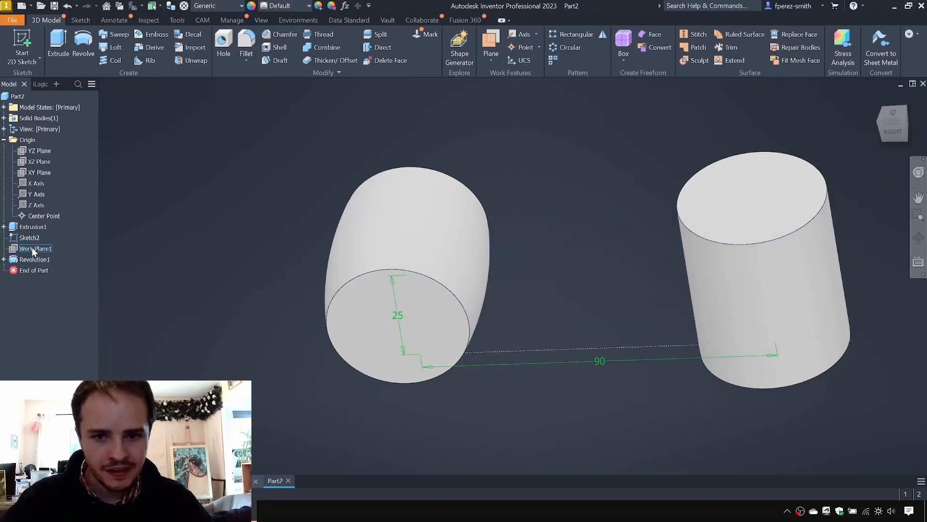
right_click(32, 239)
key("v")
mouse_move(526, 181)
middle_mouse_down("shift")
mouse_move(549, 180)
mouse_move(548, 161)
mouse_move(554, 170)
mouse_move(508, 172)
middle_mouse_up("shift")
scroll(507, 172, "up", 1)
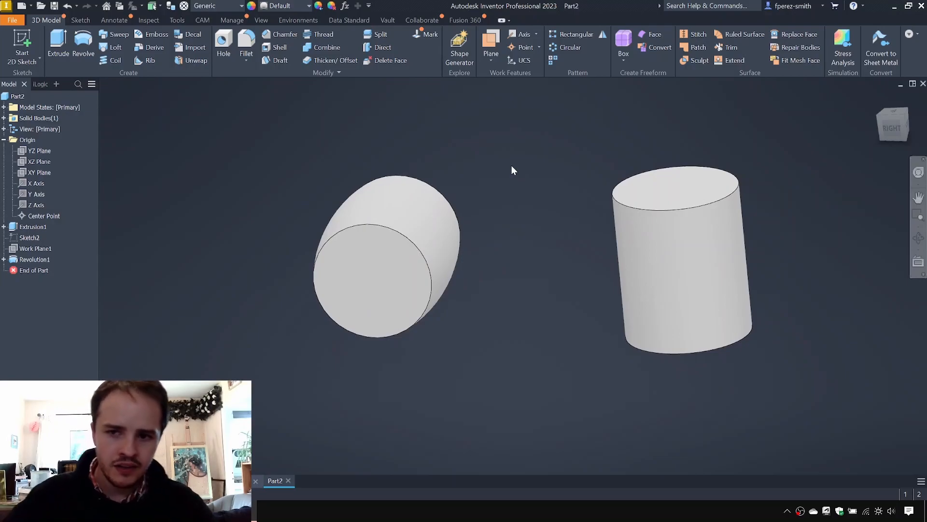
left_click(701, 271)
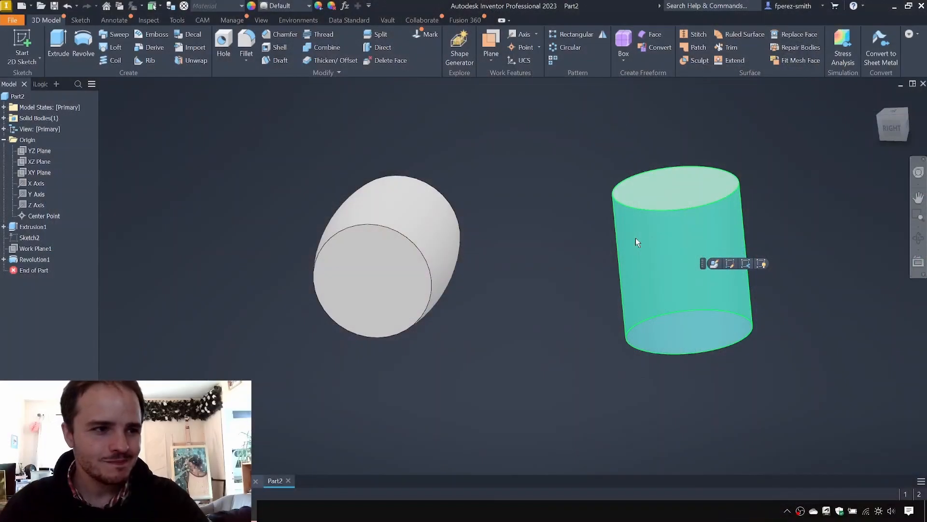
left_click(532, 211)
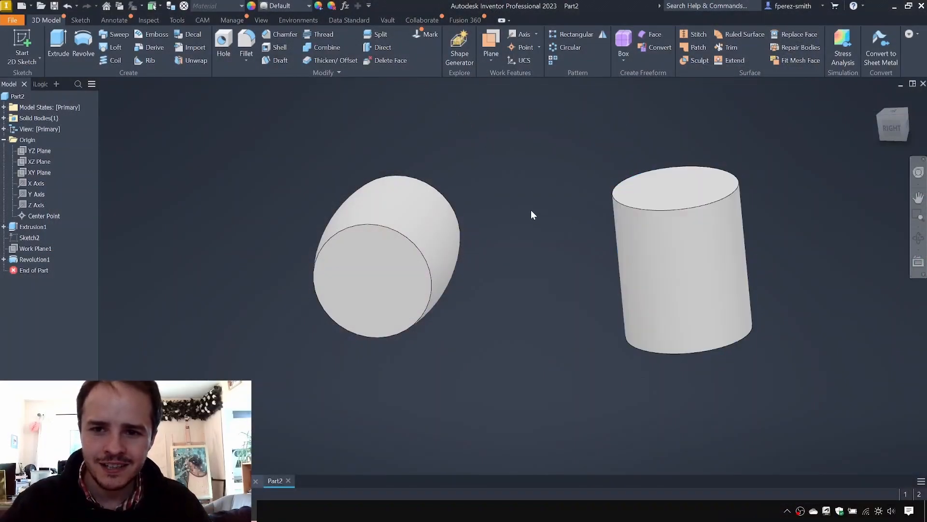
Show the XY origin plane through the extruded cylinder and start a new 2D sketch on it.
middle_click_drag(563, 181, 584, 185, "shift")
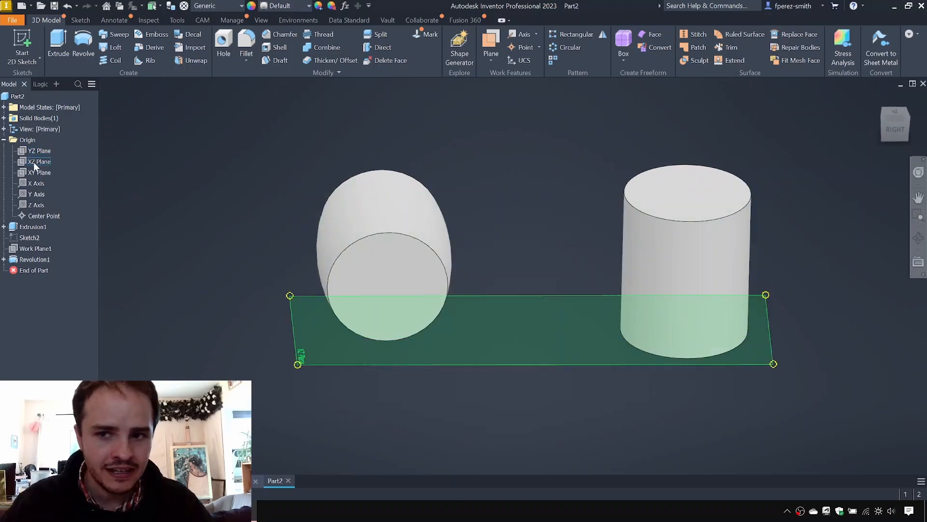
left_click(30, 173)
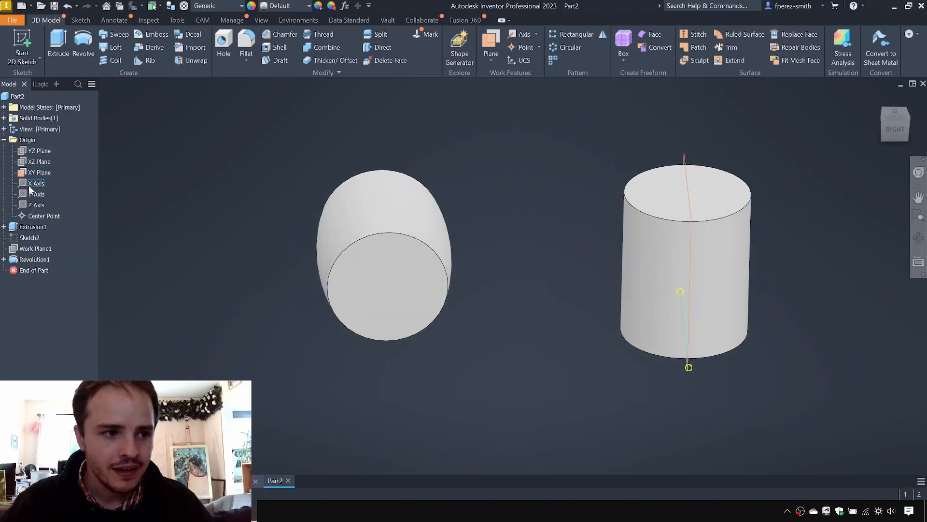
middle_click_drag(566, 153, 645, 153, "shift")
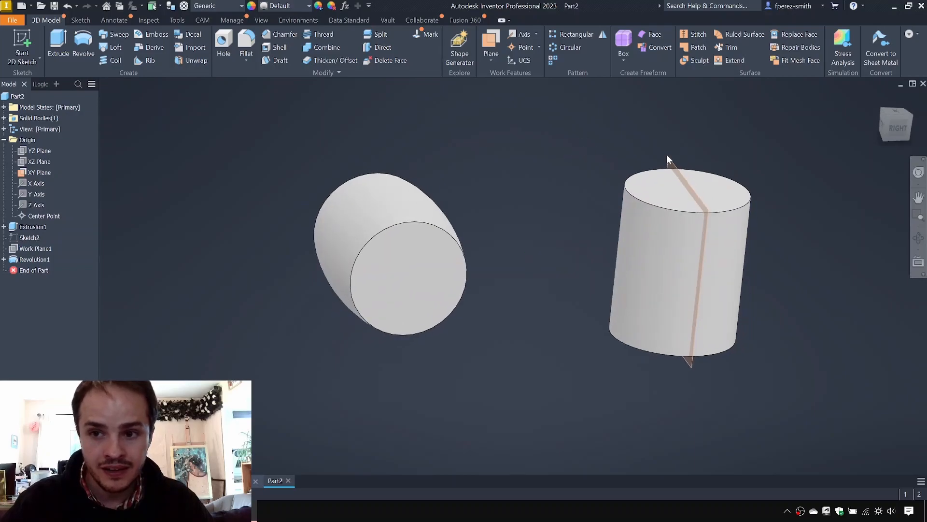
left_click(686, 184)
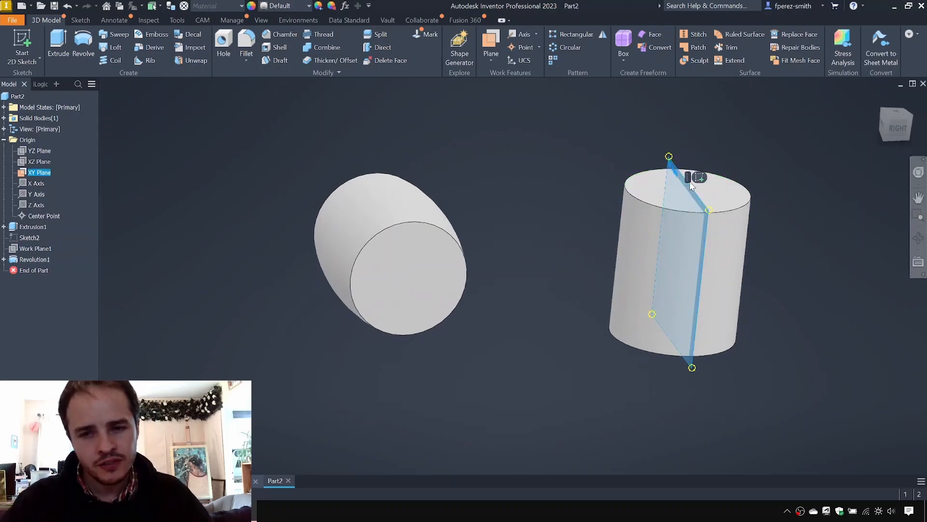
left_click(602, 163)
middle_click_drag(590, 137, 511, 157)
left_click(23, 45)
left_click(604, 195)
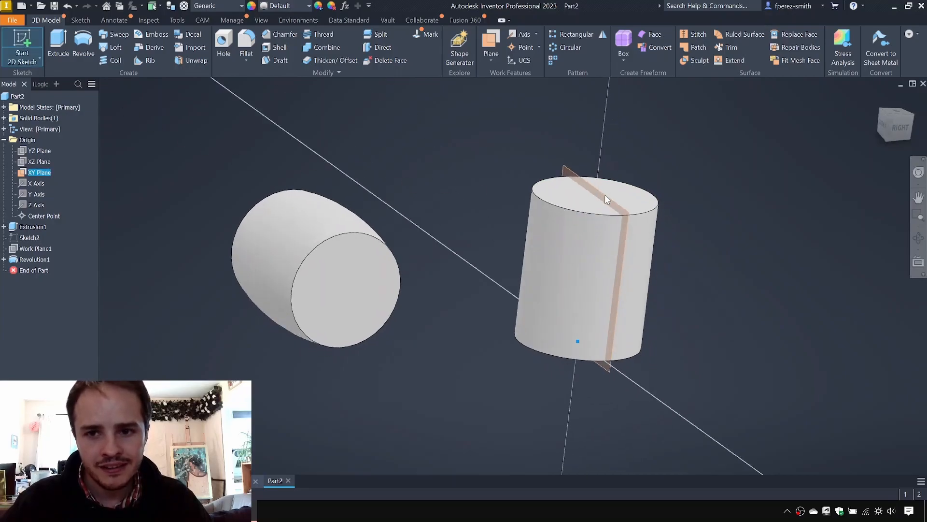
middle_click_drag(616, 205, 607, 211)
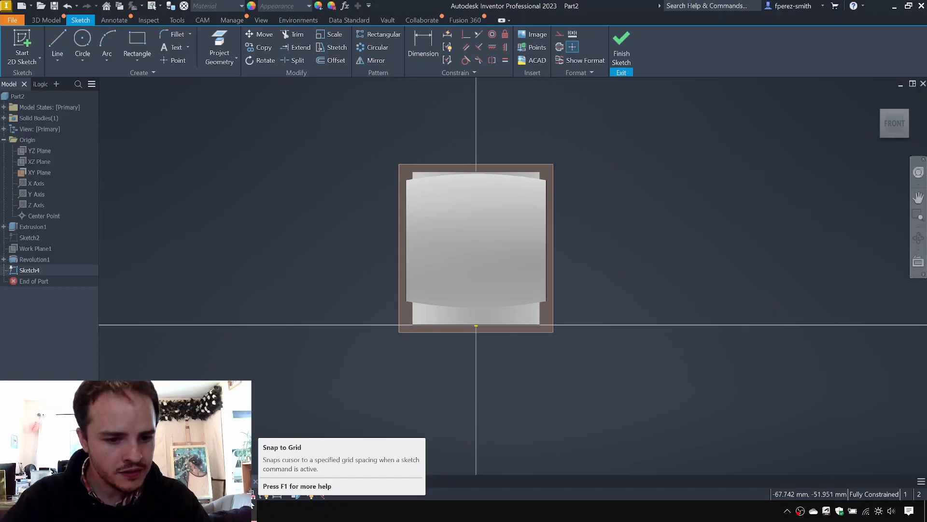
Slice the model graphics at the sketch plane to expose the cylinder's cross-section.
left_click(296, 494)
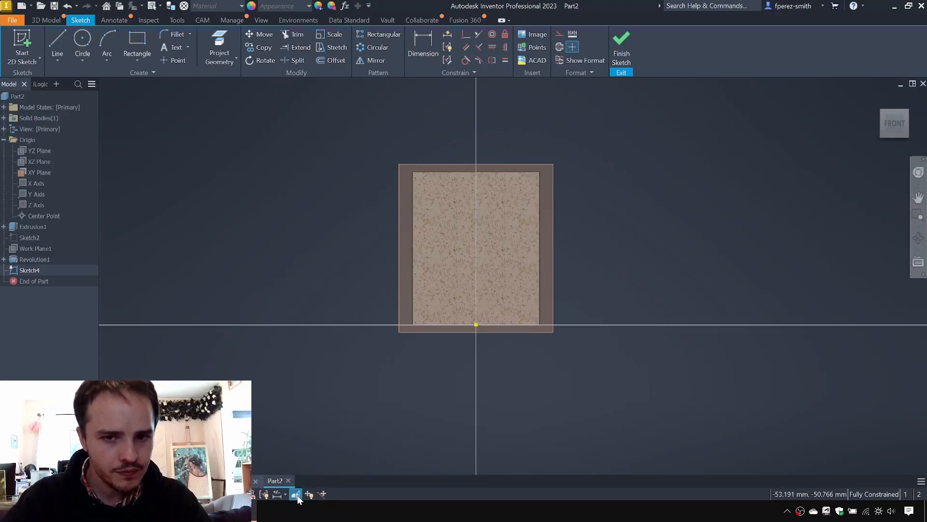
left_click(298, 496)
key("F7")
key("F7")
key("F7")
key("F7")
key("F7")
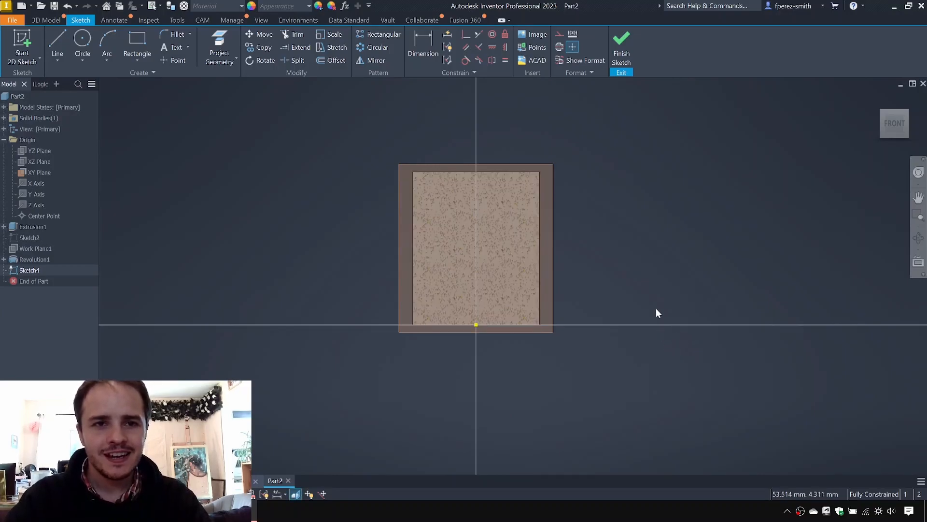
Project the cylinder's cut edges into the sketch and convert the projected rectangle to construction geometry.
left_click(216, 57)
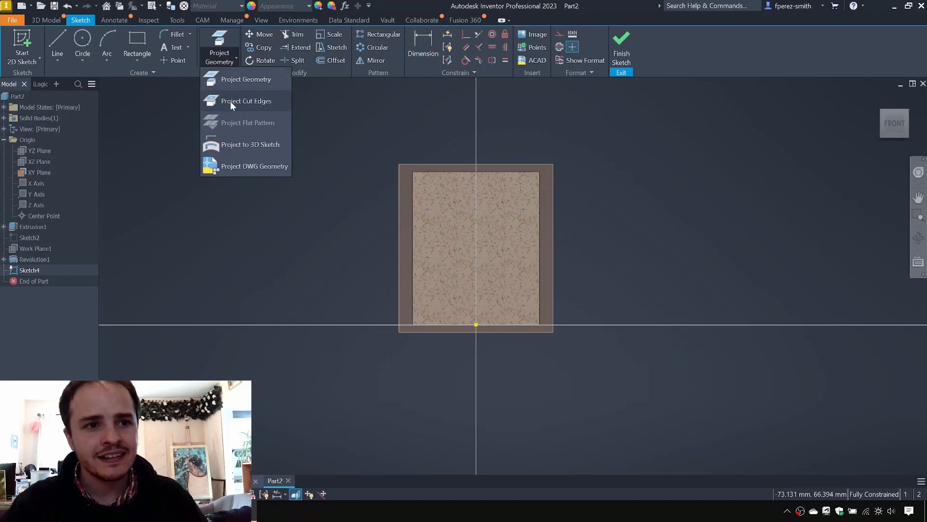
left_click(230, 102)
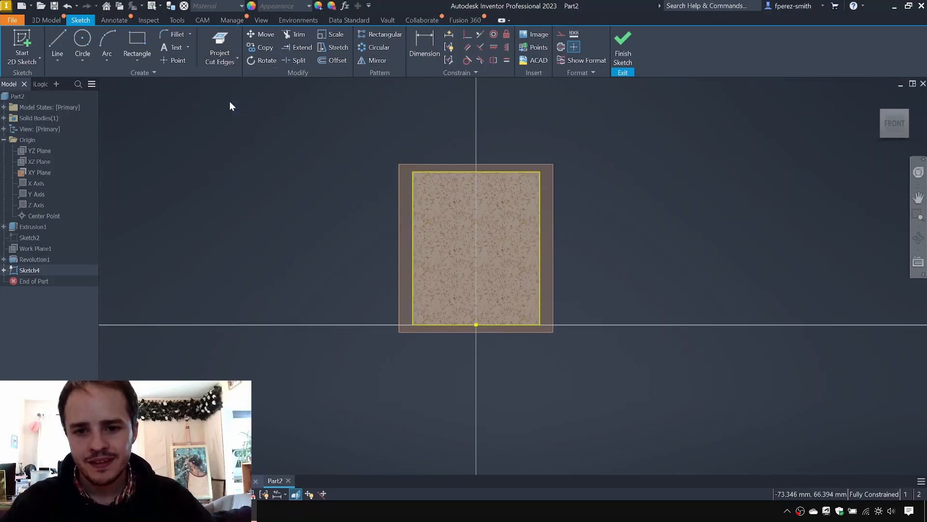
mouse_move(305, 106)
left_mouse_down()
mouse_move(423, 228)
mouse_move(651, 396)
left_mouse_up()
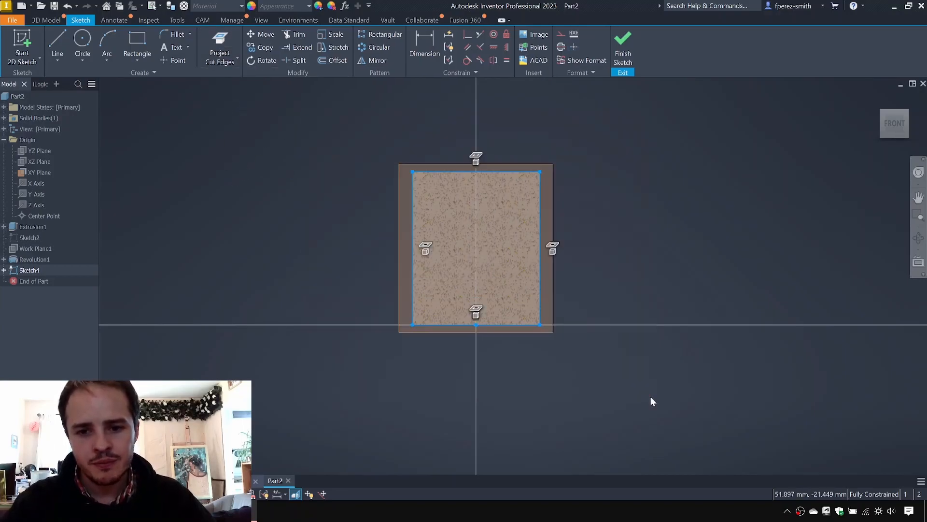
left_click(669, 326)
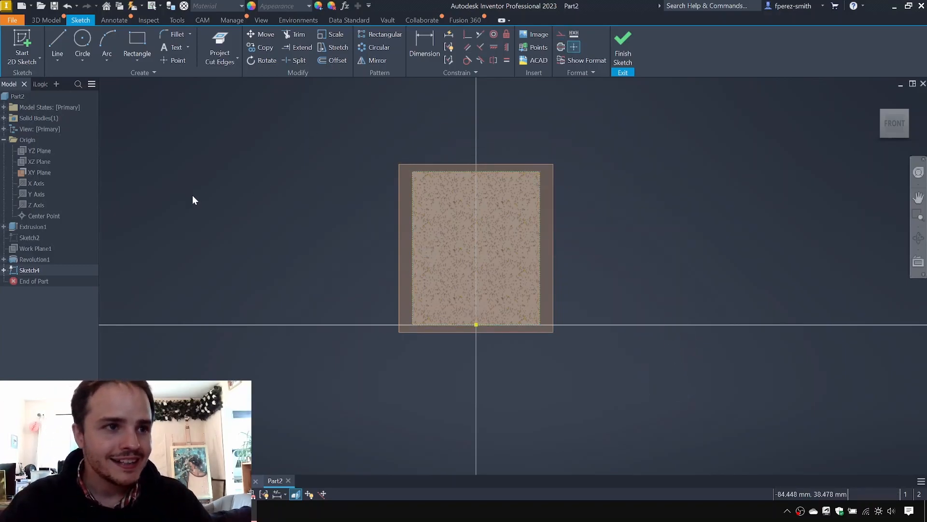
Draw a diagonal line from the projected rectangle's upper-left corner to its lower-right corner.
left_click(61, 38)
left_click(413, 171)
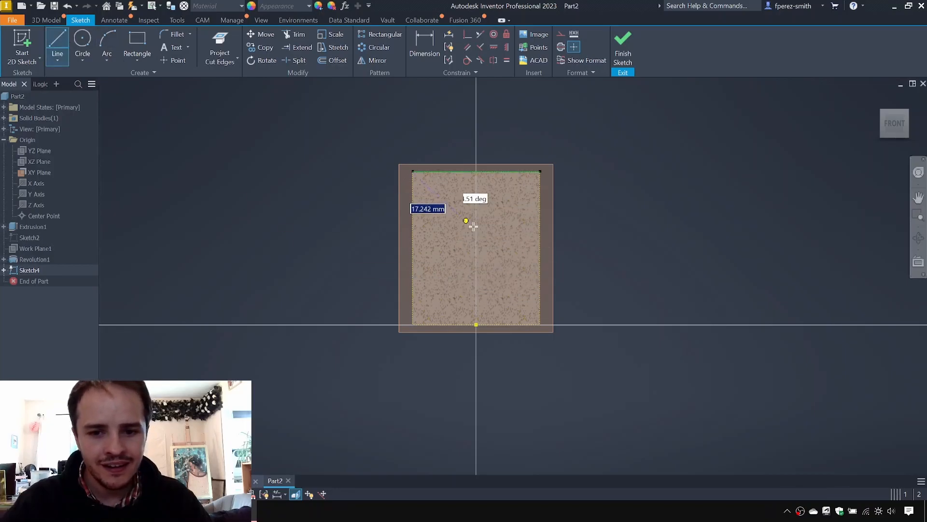
left_click(542, 324)
key("Escape")
key("Escape")
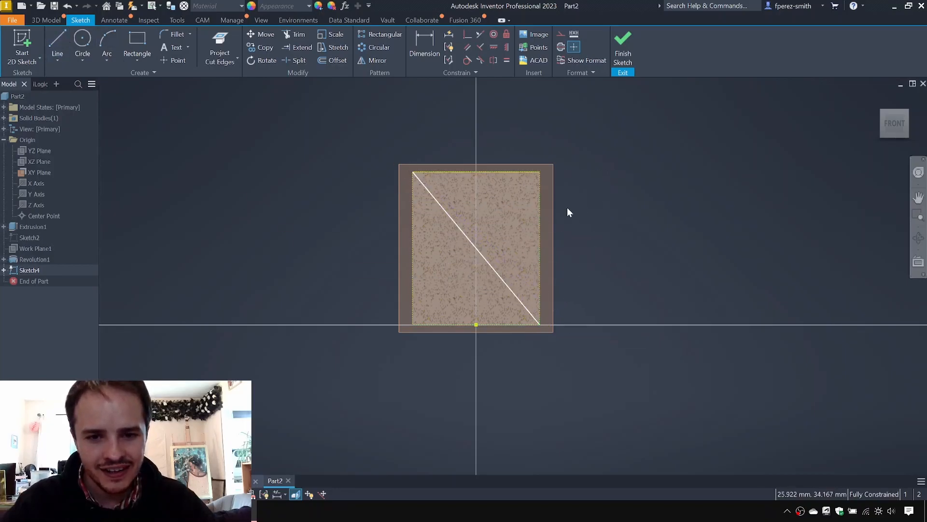
Convert the diagonal line across the projected rectangle to construction geometry.
left_click_drag(425, 297, 408, 330)
right_click(554, 325)
left_click(610, 323)
left_click(708, 294)
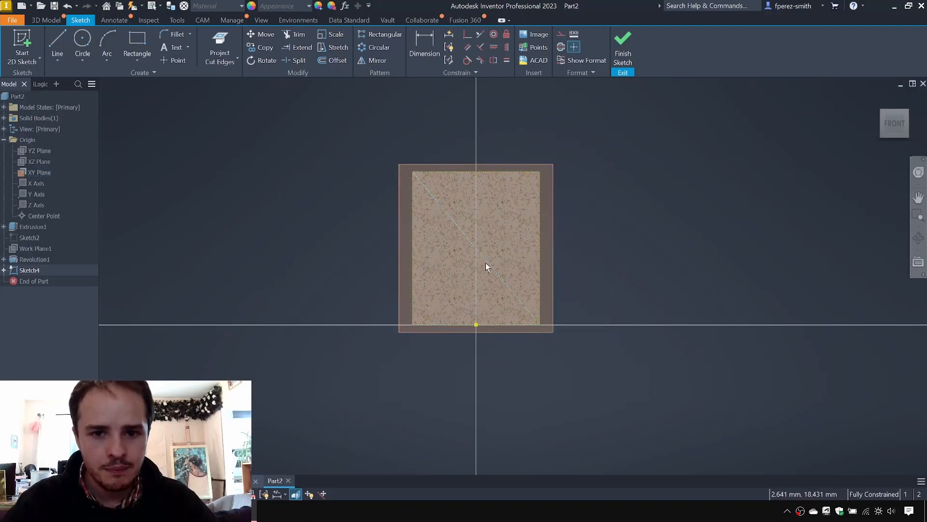
key("ctrl")
key("ctrl")
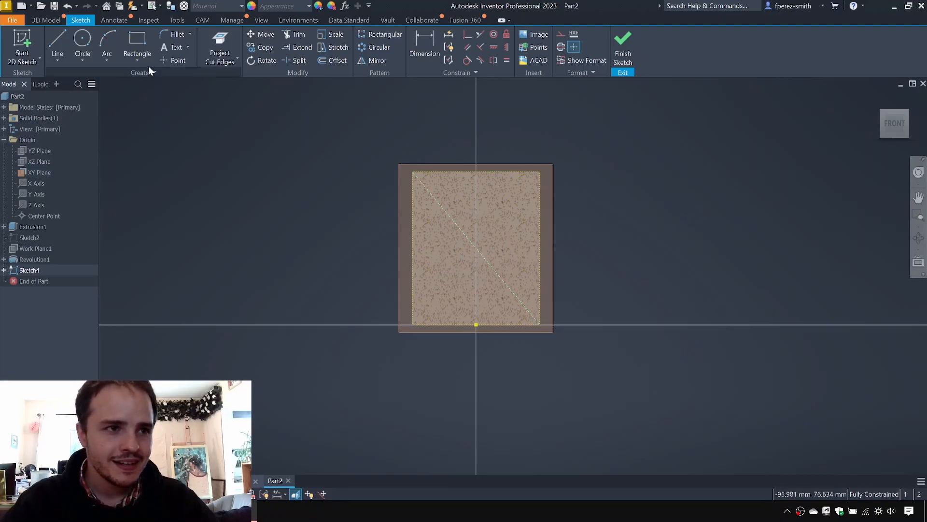
Draw an ellipse centred on the construction diagonal's midpoint, with semi-axes about 16 mm horizontally and 20 mm vertically.
left_click(83, 57)
left_click(98, 127)
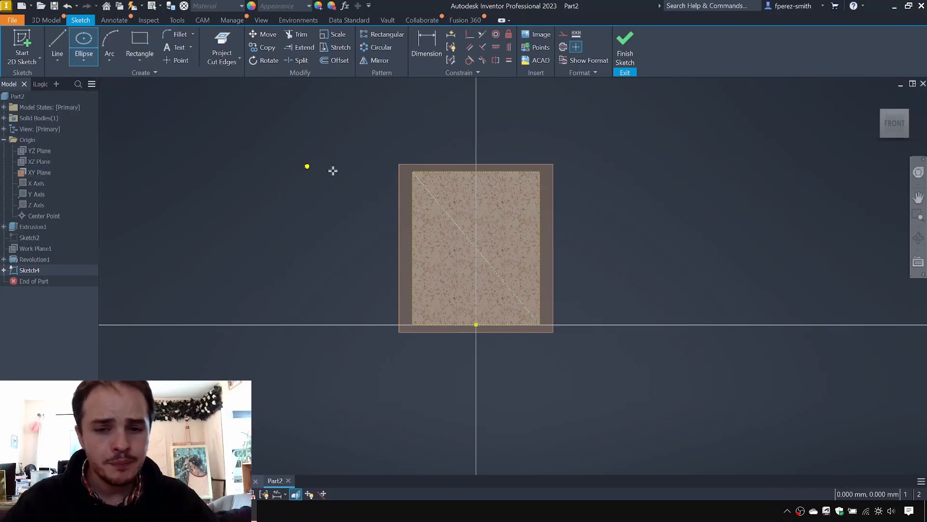
left_click(477, 248)
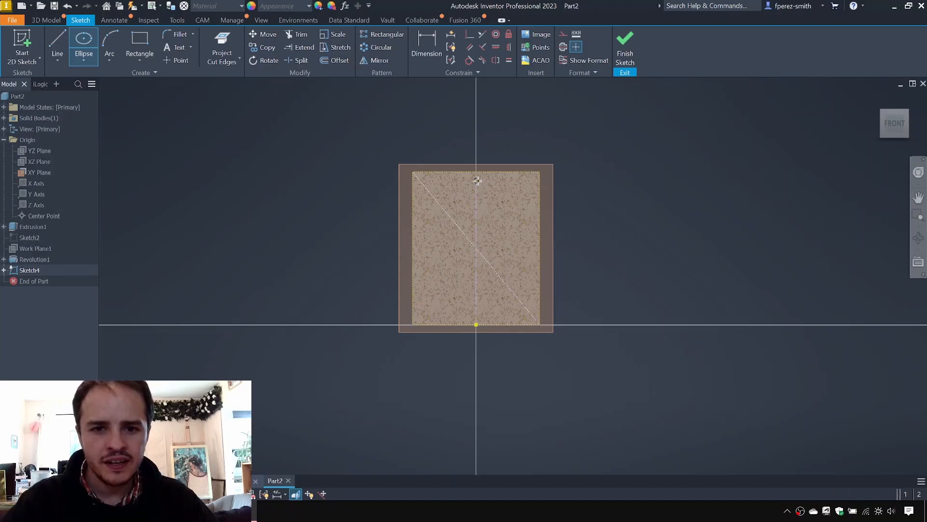
key("Escape")
Dimension the ellipse's horizontal semi-axis as 16 mm and its vertical semi-axis as 20 mm, finishing the sketch.
key("d")
left_click(505, 190)
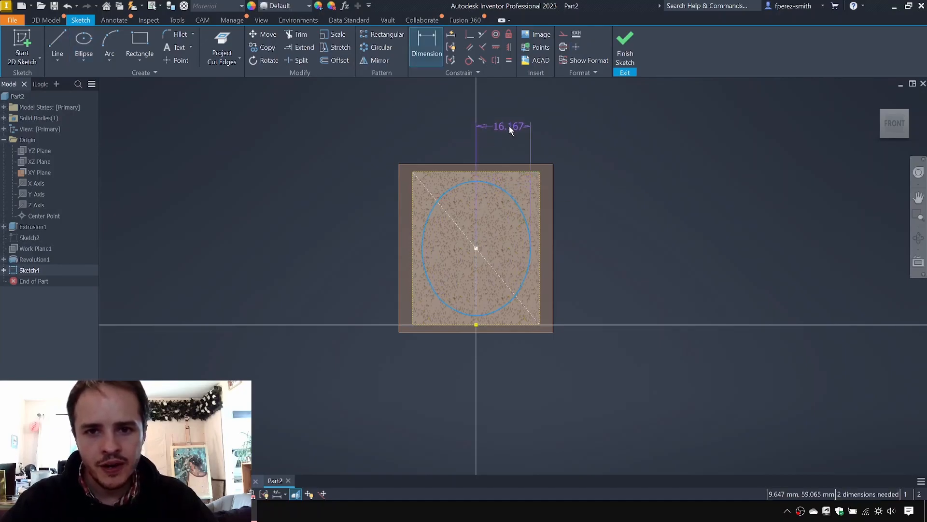
left_click(570, 114)
type("16")
key("Return")
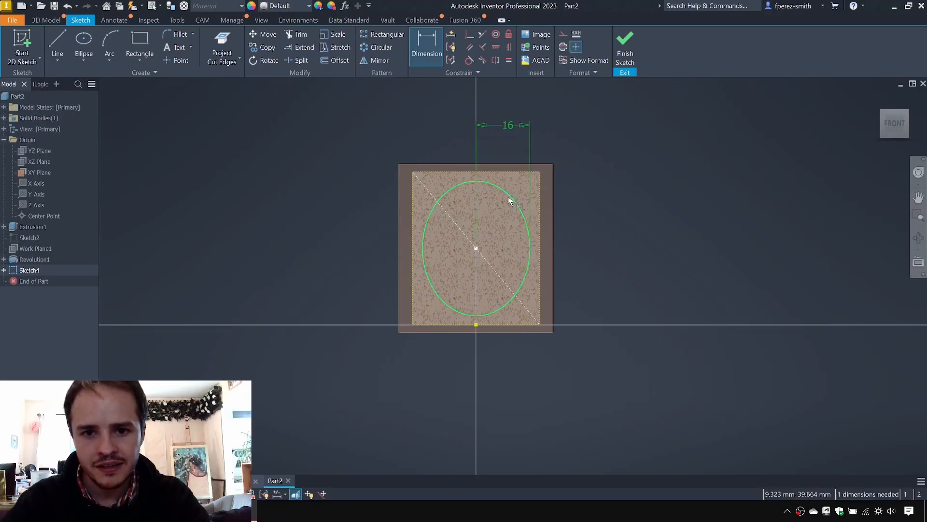
left_click(511, 198)
left_click(622, 215)
type("20.0397915")
key("Return")
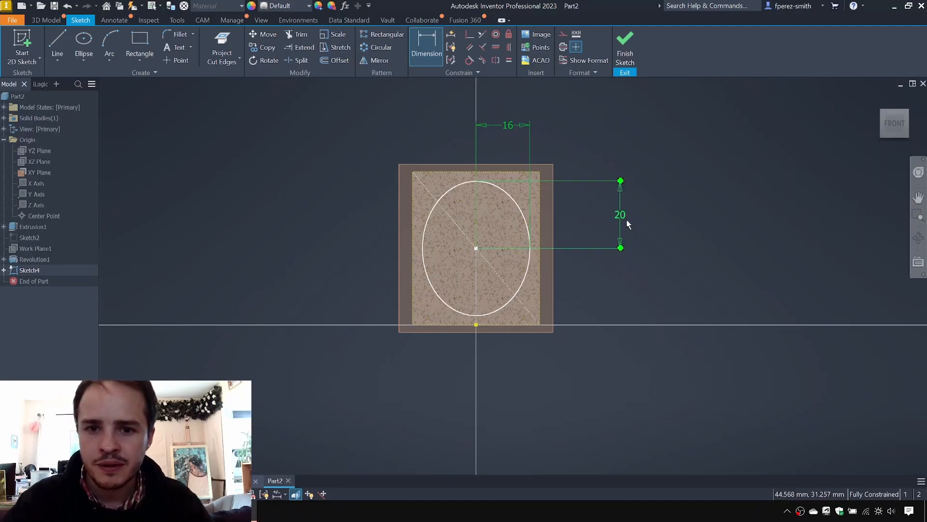
left_click(625, 62)
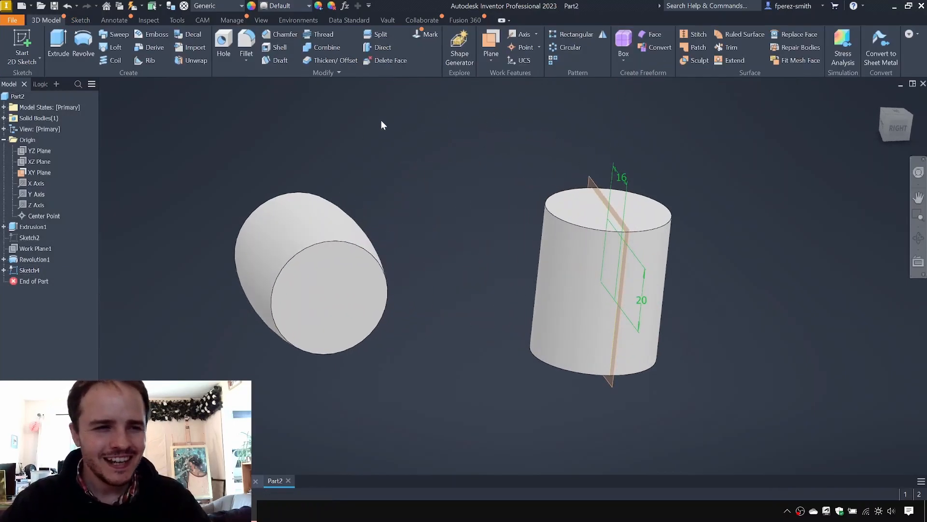
mouse_move(367, 149)
middle_mouse_down("shift")
mouse_move(341, 147)
mouse_move(356, 147)
mouse_move(351, 163)
mouse_move(370, 167)
middle_mouse_up("shift")
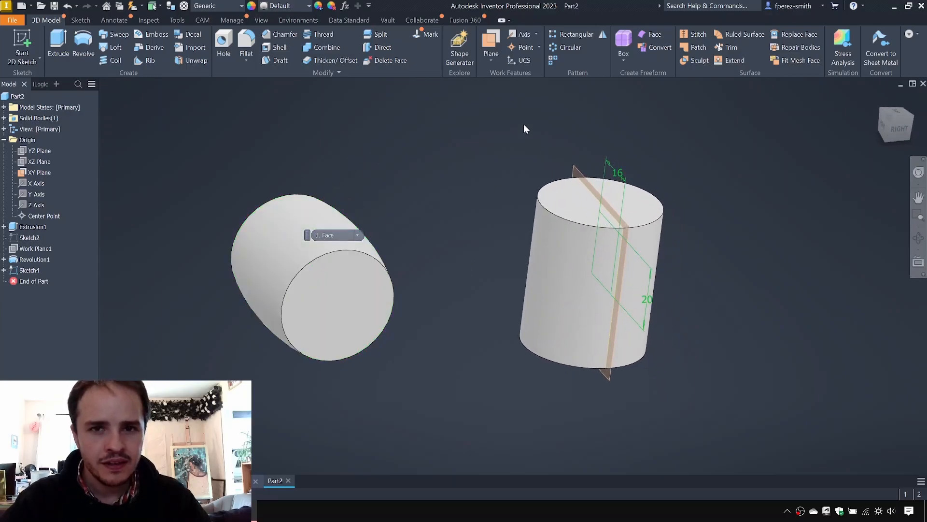
left_click(491, 57)
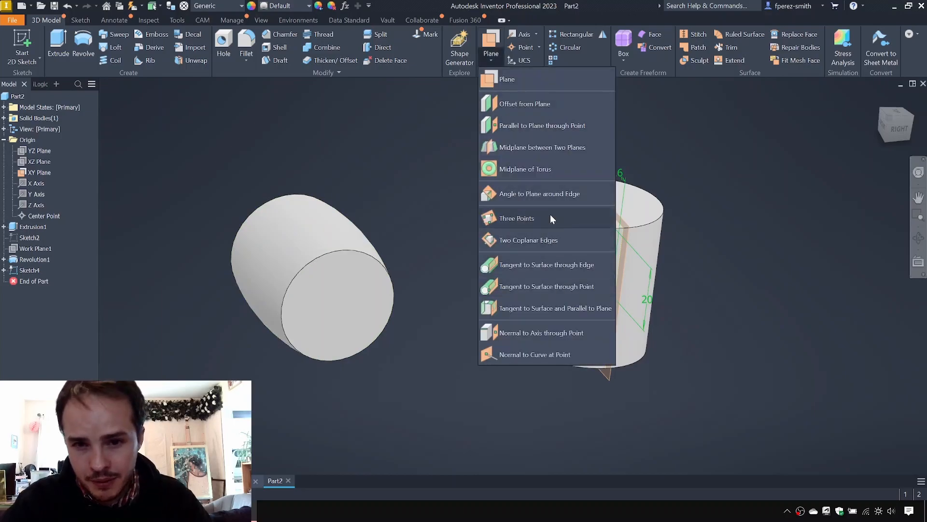
left_click(530, 178)
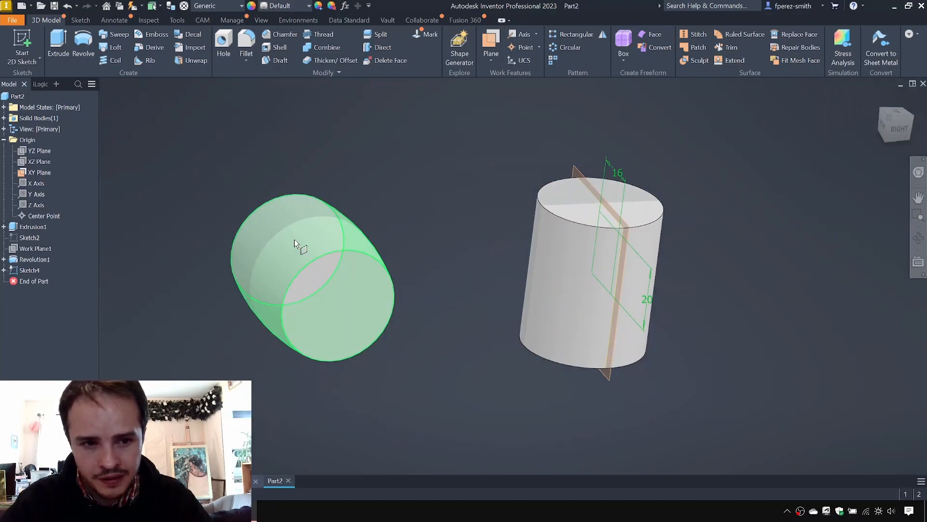
scroll(301, 256, "down", 5)
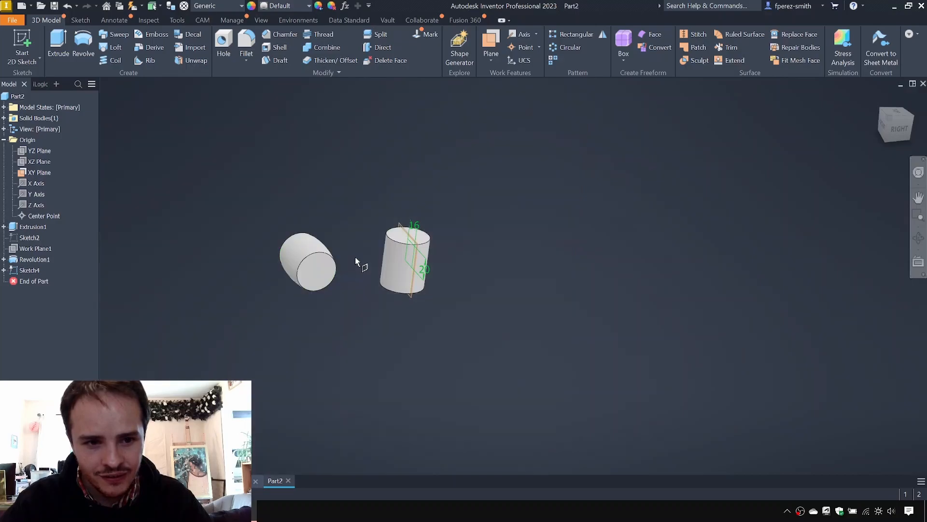
scroll(405, 211, "up", 4)
middle_click_drag(405, 211, 505, 182)
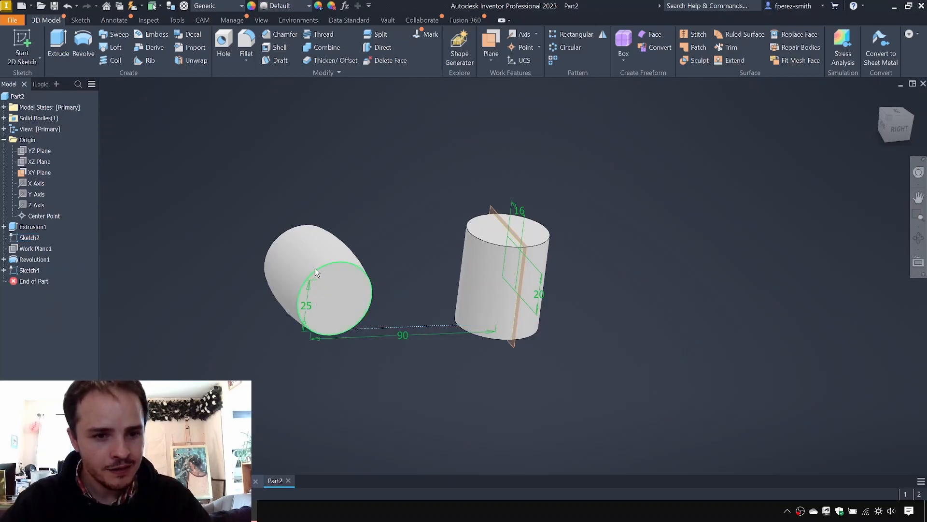
Create a work plane parallel to the XY plane through the upper endpoint of the 25 mm sketch line at the barrel-shaped body.
left_click(490, 57)
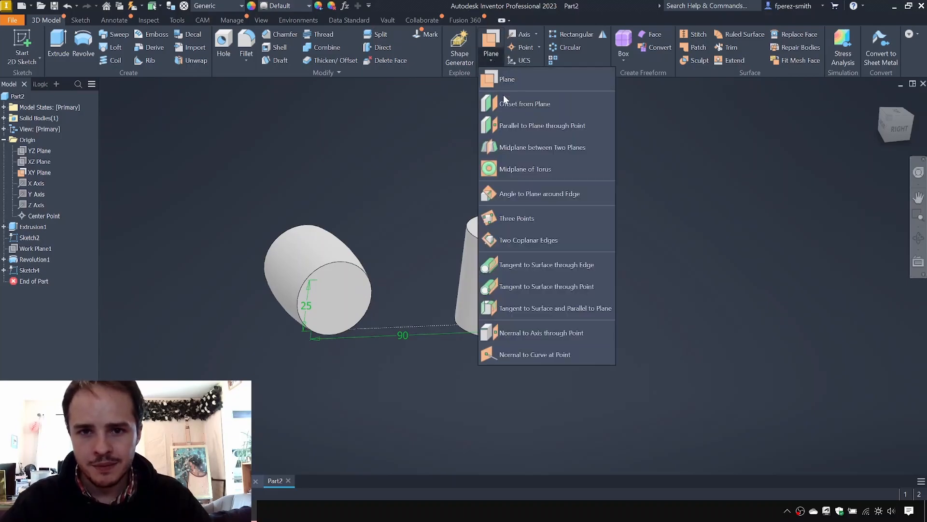
left_click(520, 127)
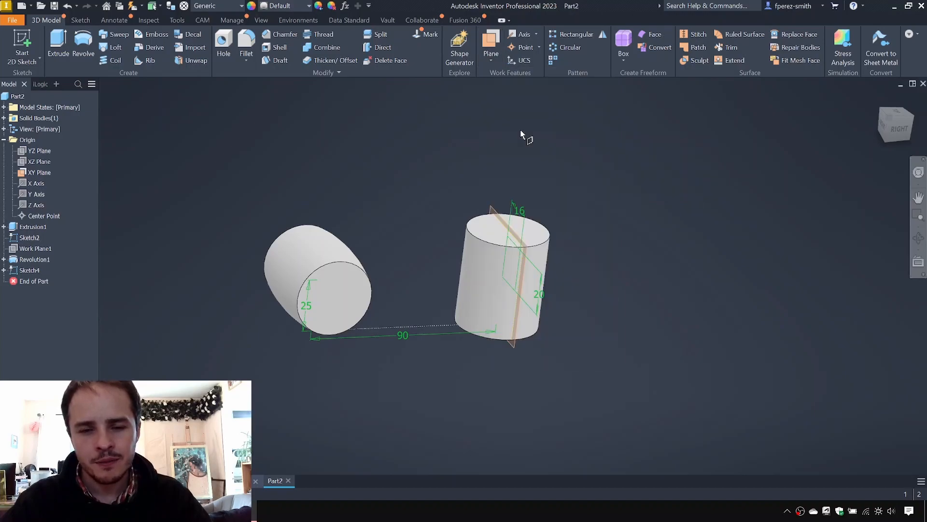
left_click(500, 220)
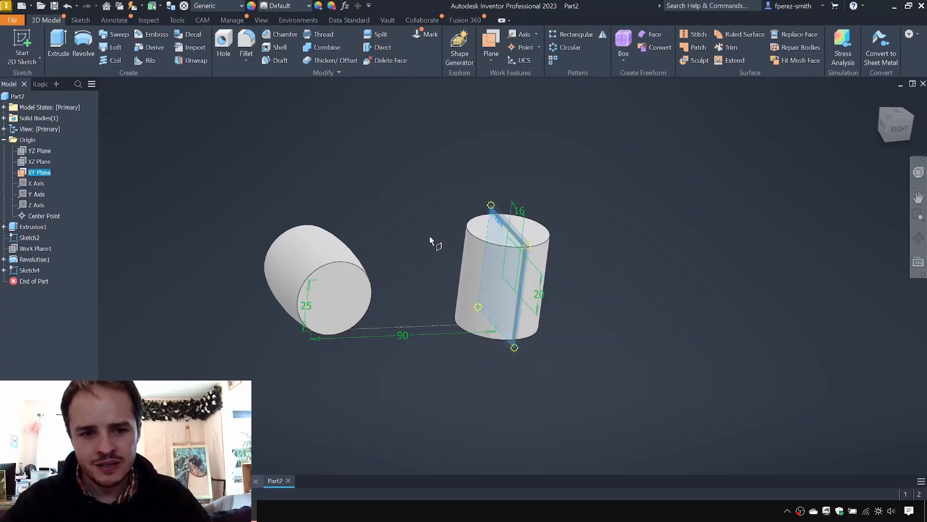
left_click(320, 283)
mouse_move(418, 279)
middle_mouse_down("shift")
mouse_move(441, 269)
mouse_move(410, 263)
mouse_move(451, 271)
middle_mouse_up("shift")
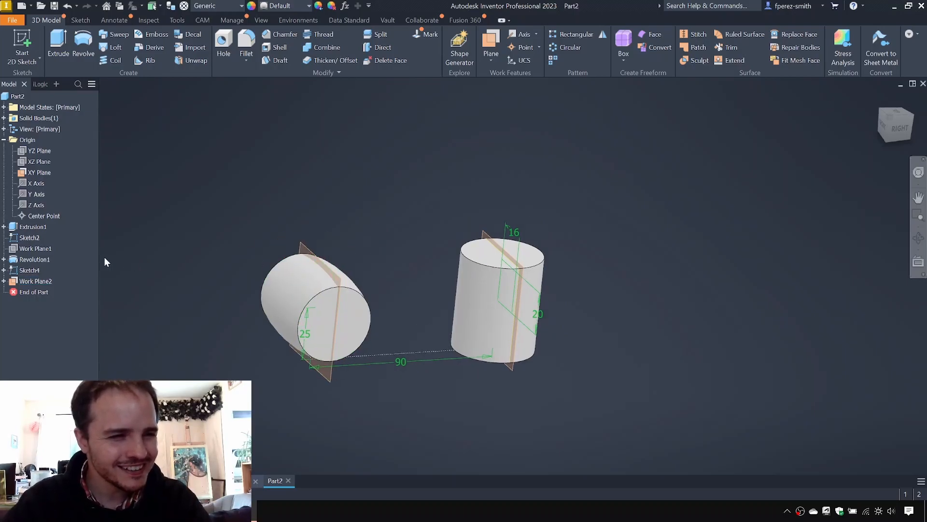
Edit Sketch2 to set the horizontal distance between the cylinder and the barrel-shaped body to 150 mm.
double_click(29, 237)
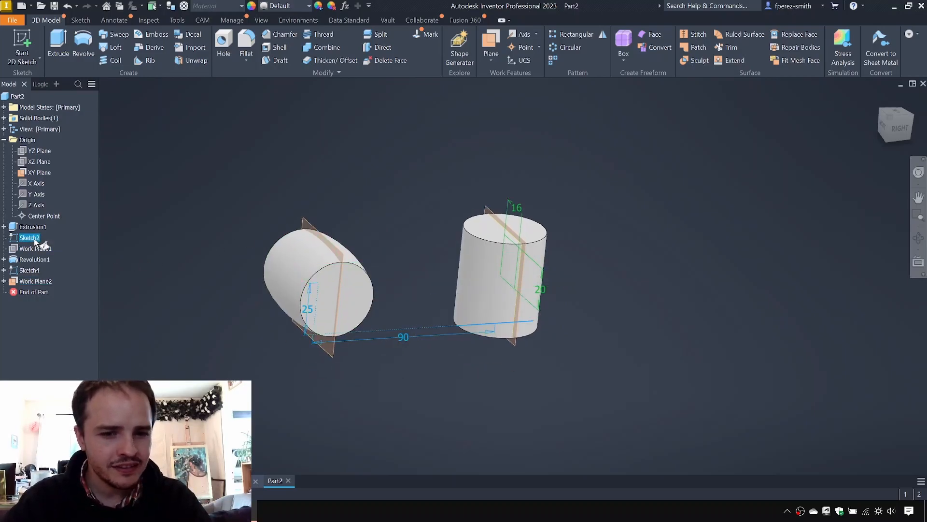
double_click(501, 308)
type("150")
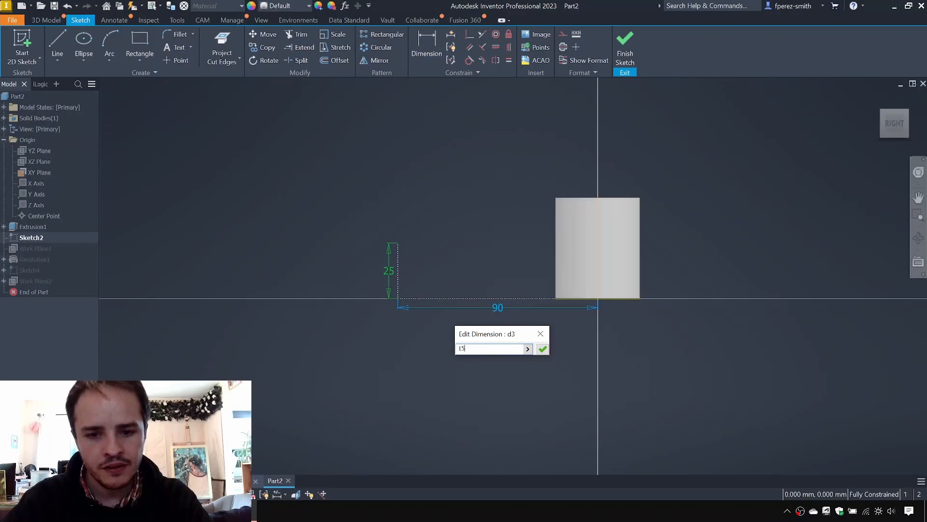
key("Return")
left_click(636, 42)
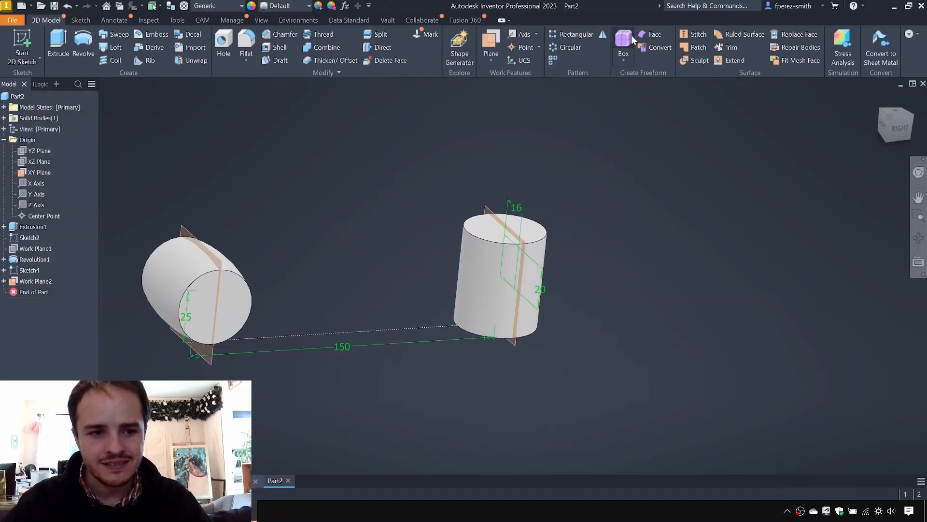
Undo the last change to the distance between the cylinder and the barrel-shaped body.
key("ctrl+z")
key("ctrl+z")
key("ctrl+z")
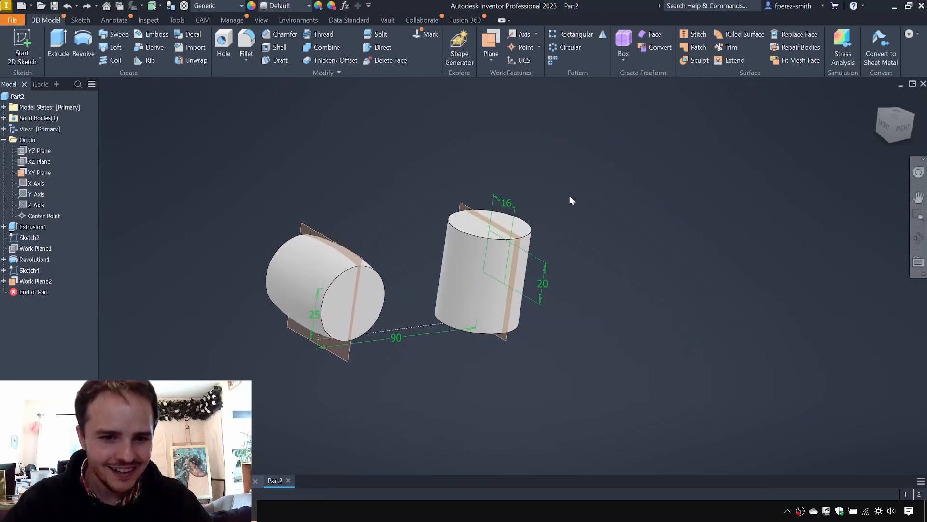
Start a 2D sketch on the work plane that passes through the barrel-shaped body.
left_click(318, 230)
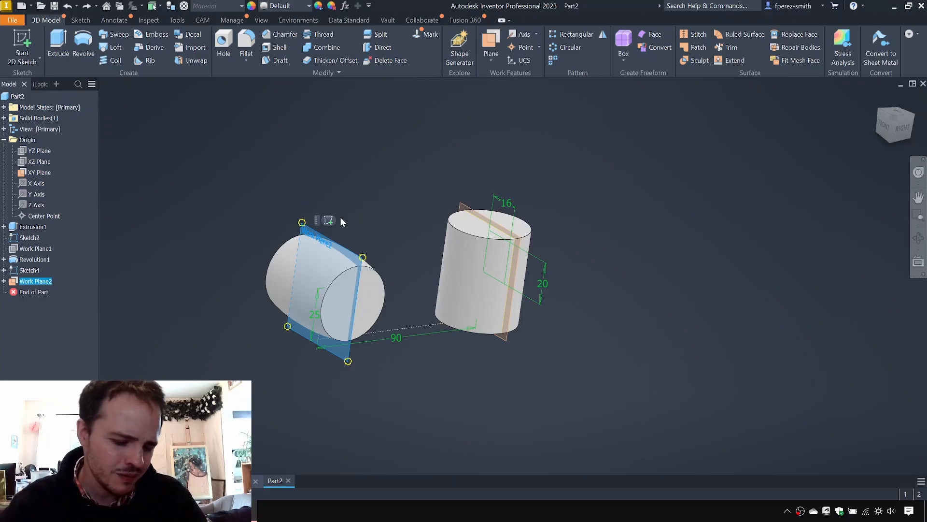
left_click(355, 88)
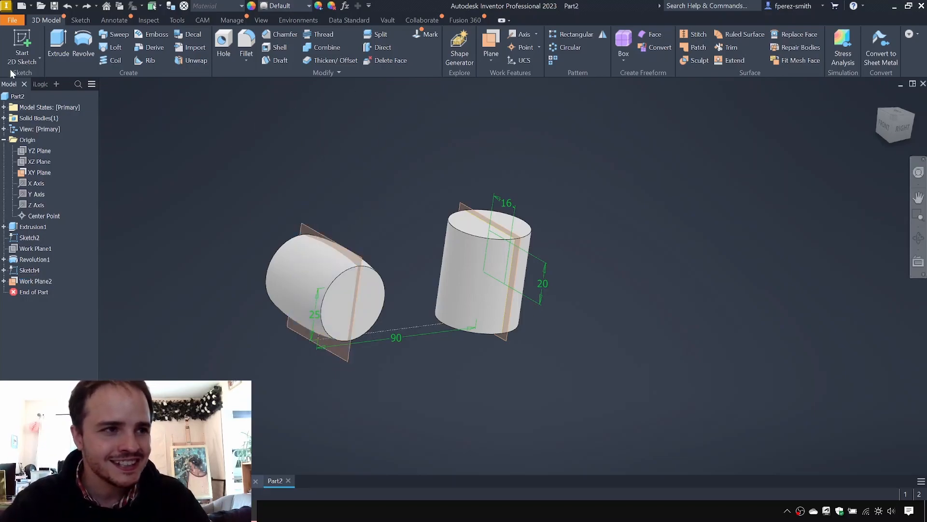
left_click(22, 37)
left_click(328, 241)
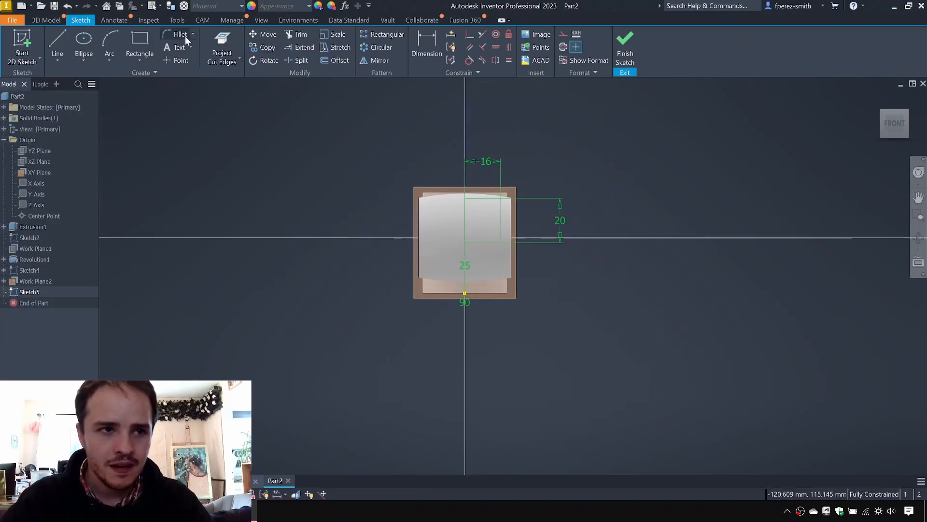
Project the barrel-shaped body's cut edges into the sketch and slice the model graphics at the sketch plane.
left_click(218, 39)
middle_click_drag(321, 132, 292, 161)
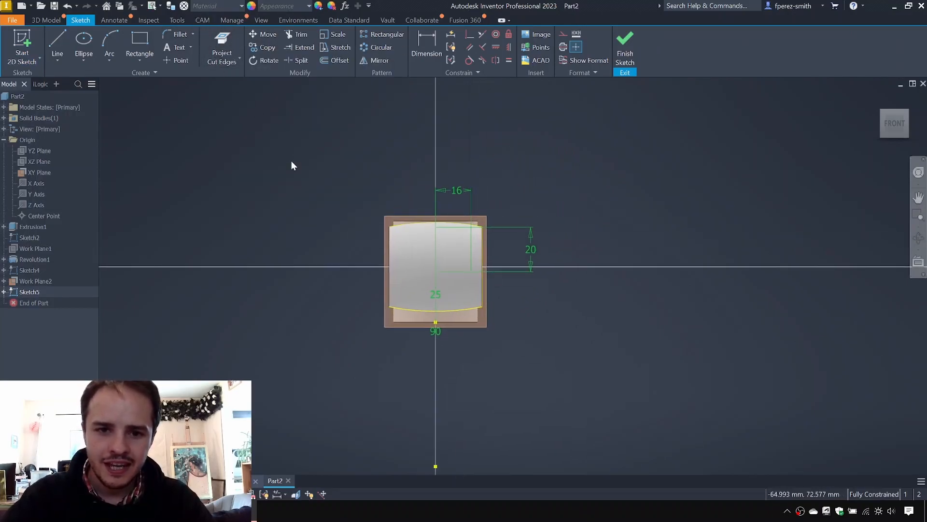
key("F7")
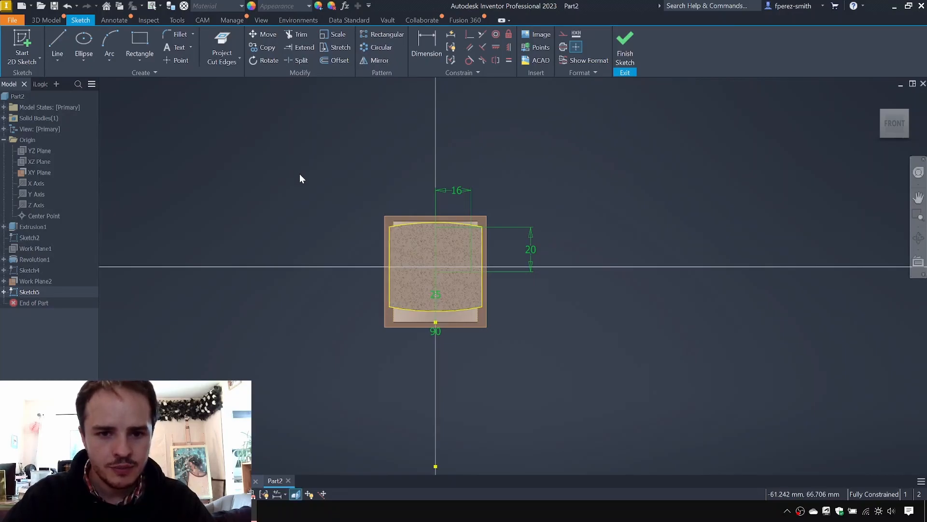
Draw a diagonal line from the projected barrel outline's upper-left corner to its lower-right corner.
scroll(393, 238, "up", 3)
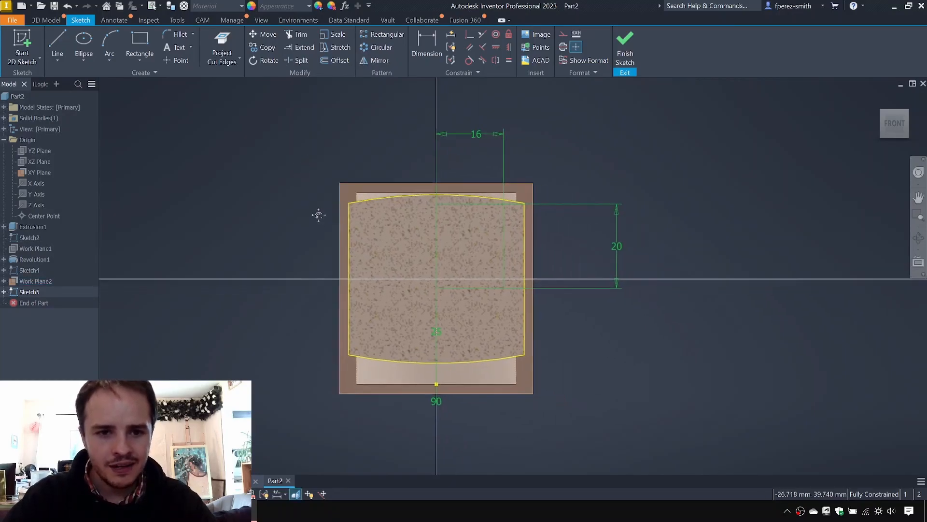
left_click(58, 44)
left_click(345, 203)
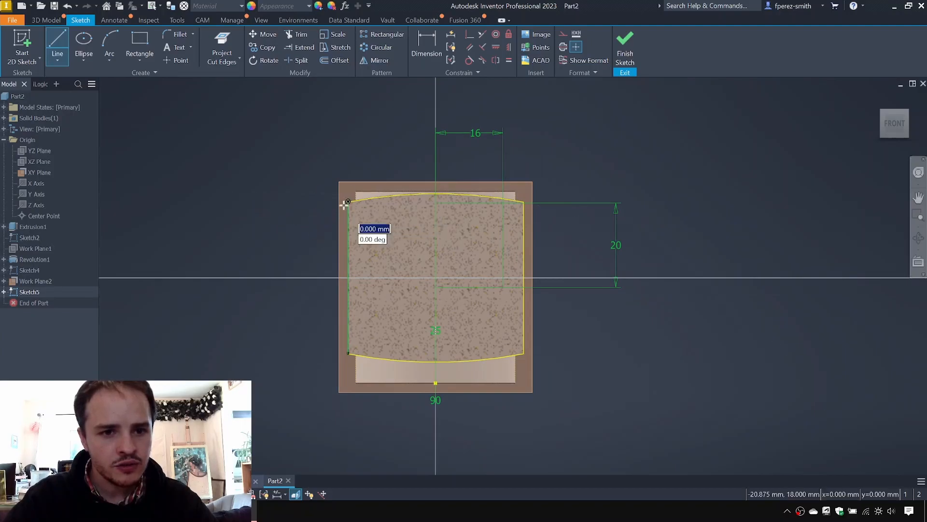
left_click(524, 352)
key("Escape")
middle_click_drag(668, 318, 642, 309)
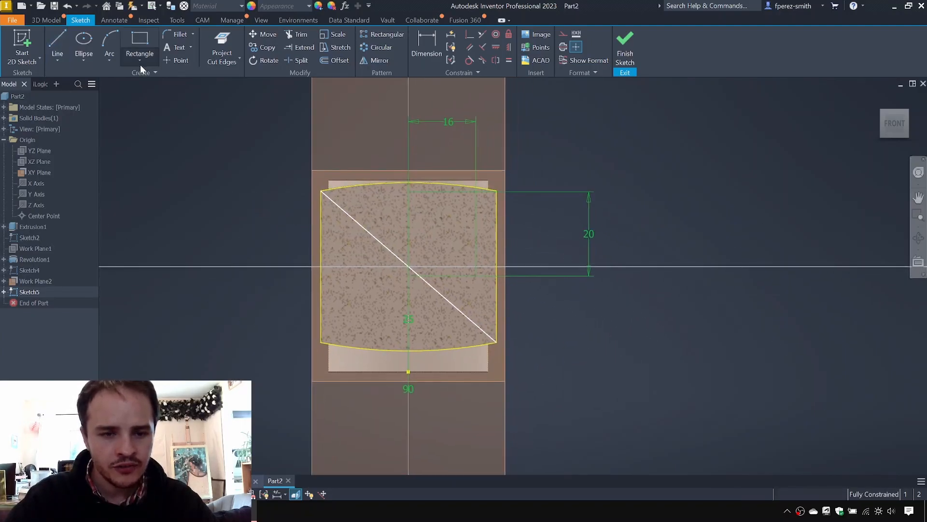
Convert the projected barrel outline and its diagonal line to construction geometry.
left_click_drag(223, 101, 598, 400)
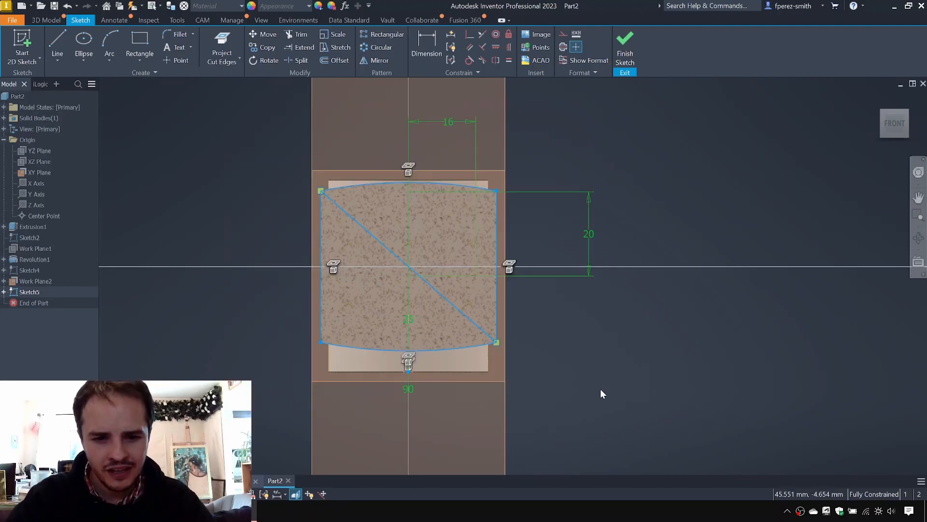
right_click(581, 321)
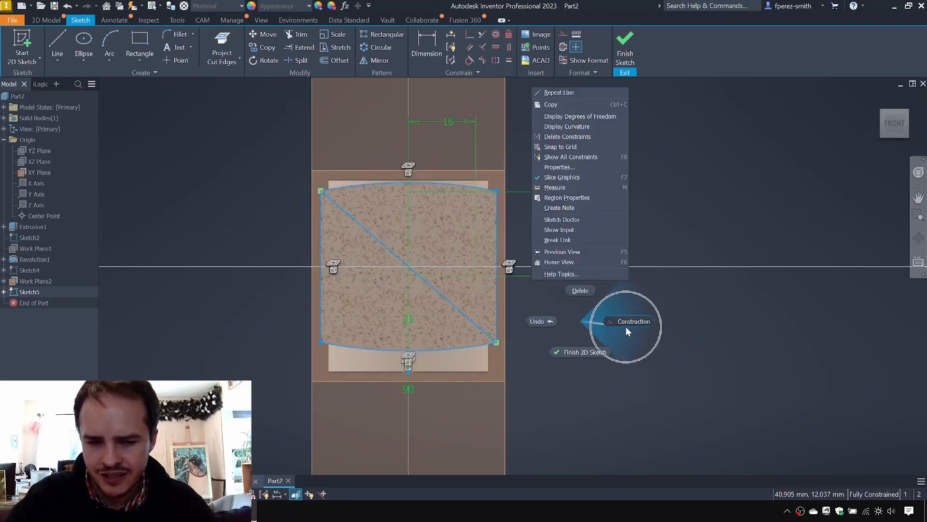
left_click(626, 326)
left_click(655, 318)
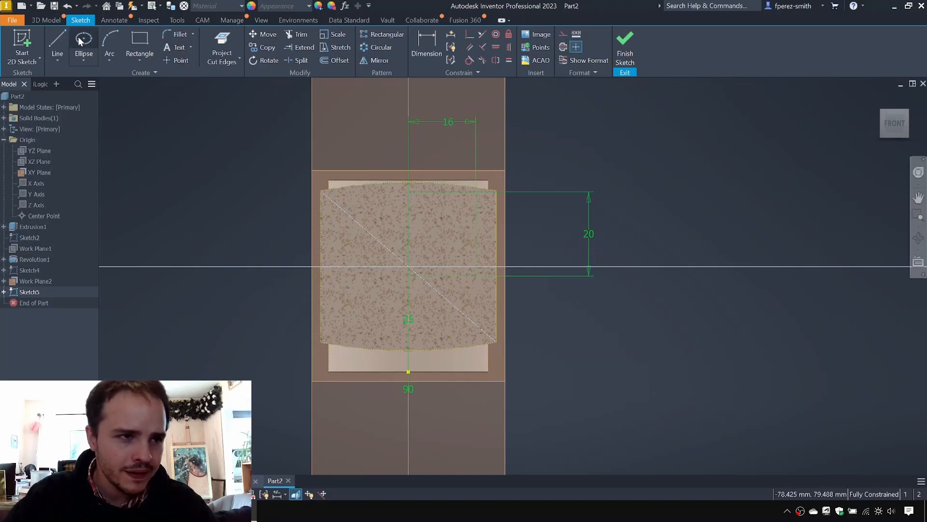
Draw an upright ellipse centred on the barrel outline's diagonal midpoint, with a horizontal semi-axis of about 10 mm.
left_click(408, 266)
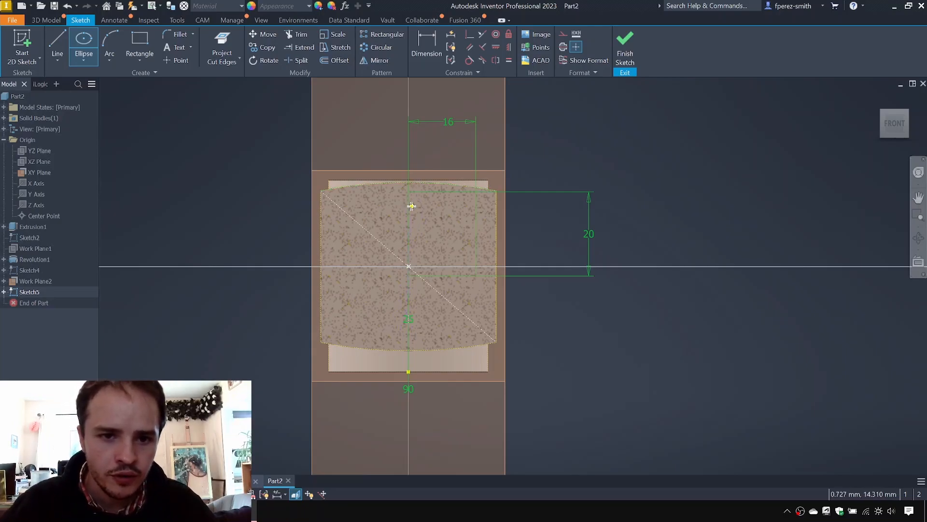
left_click(408, 207)
left_click(431, 216)
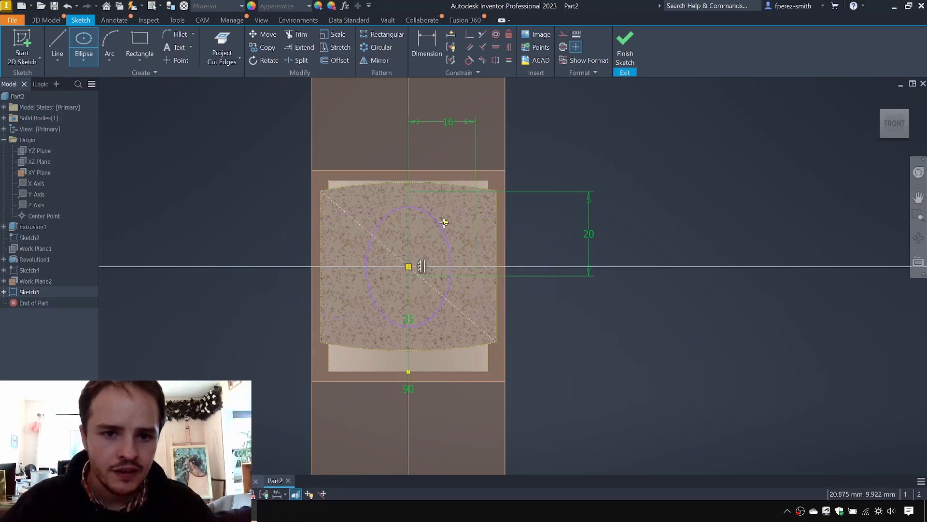
Dimension the new ellipse's horizontal semi-axis at 28/2 mm.
key("d")
left_click(441, 226)
left_click(434, 144)
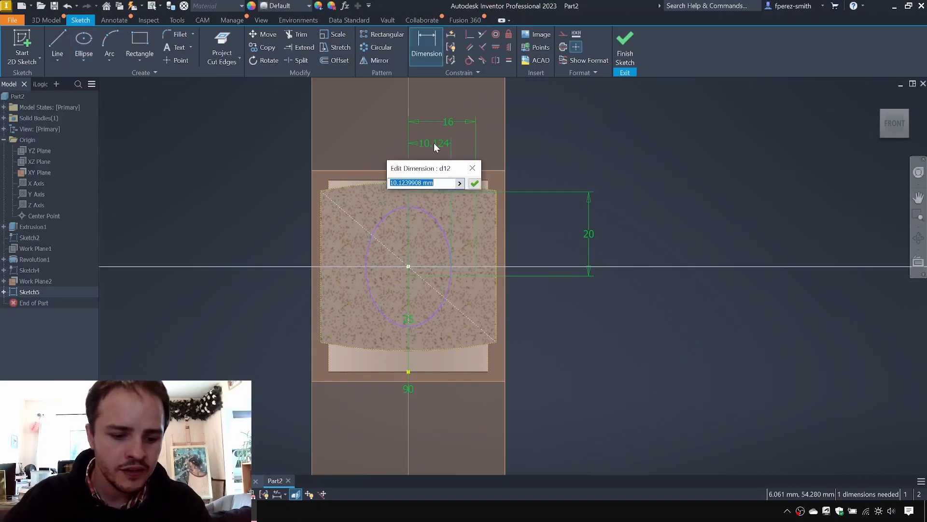
type("28/")
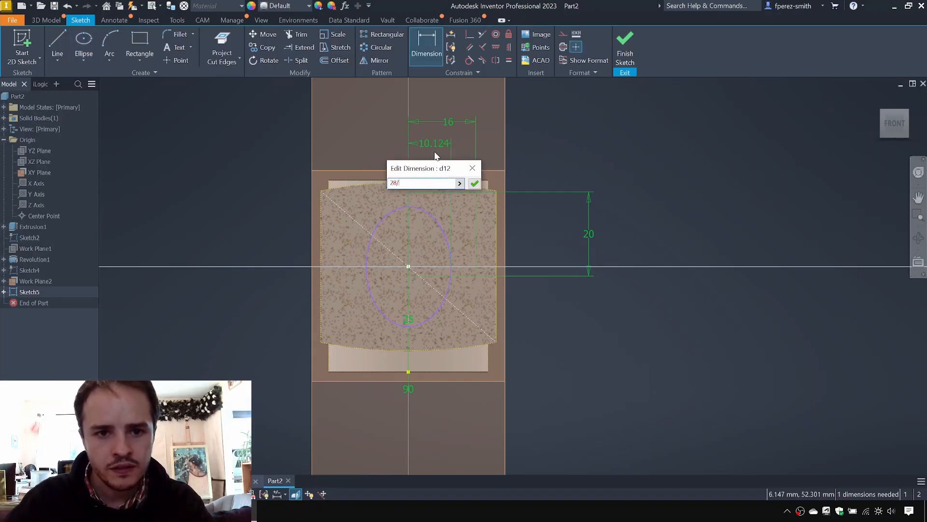
type("2")
key("Return")
Dimension the ellipse's vertical semi-axis at 18 mm and finish the sketch.
left_click(456, 210)
left_click(560, 226)
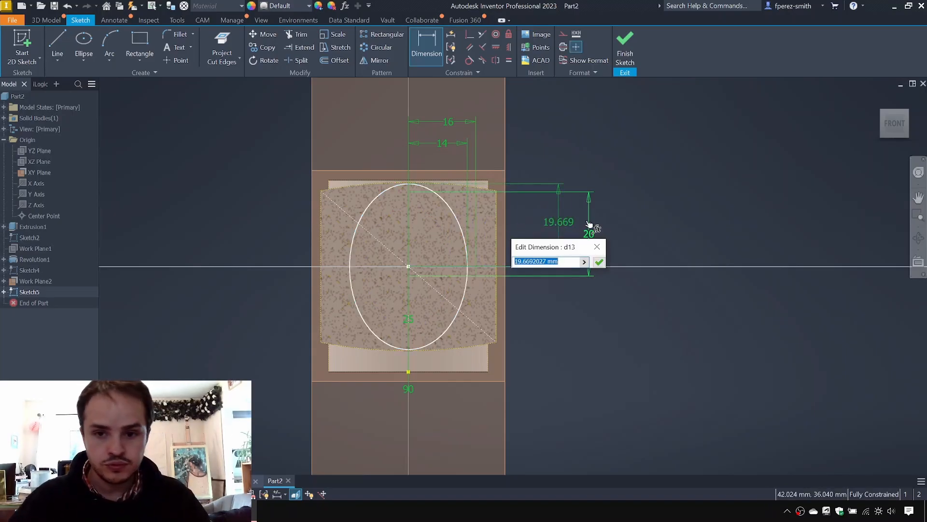
type("18")
key("Return")
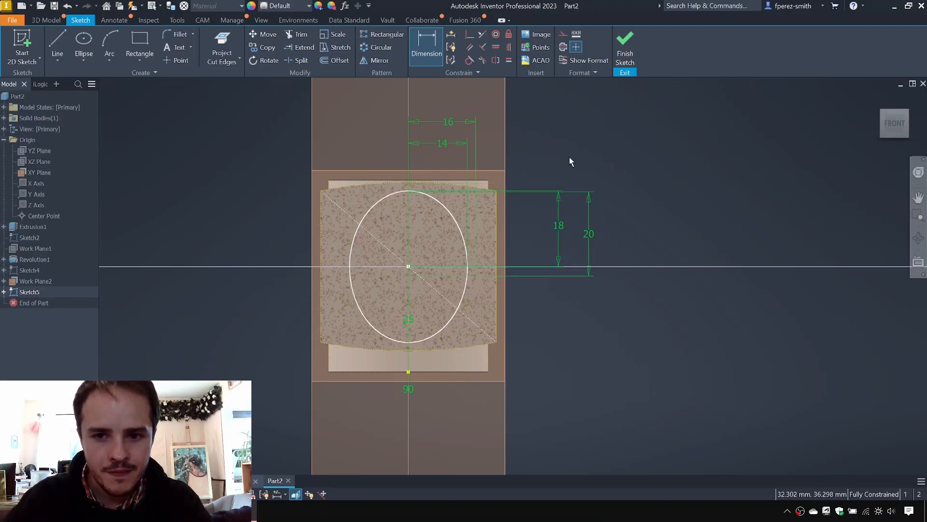
left_click(624, 43)
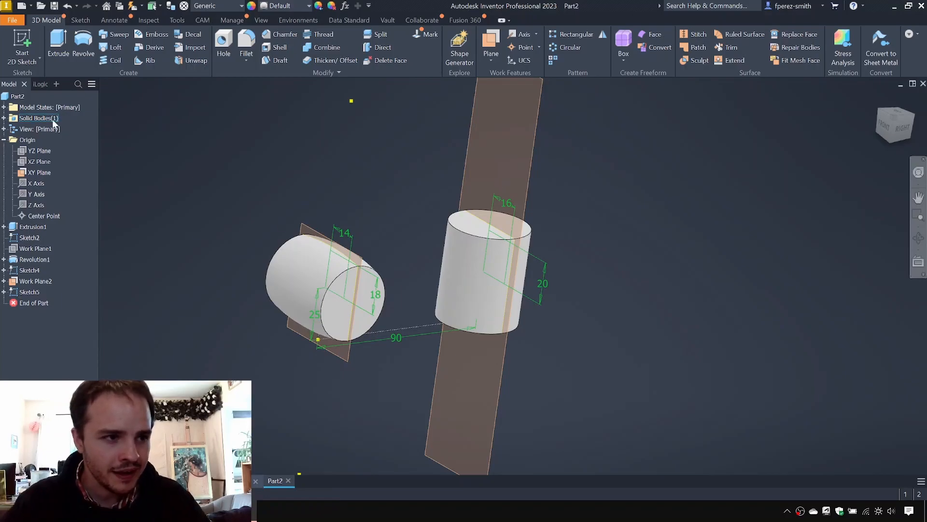
Expand the solid bodies and toggle the solid's visibility off and back on to examine what it contains.
left_click(4, 118)
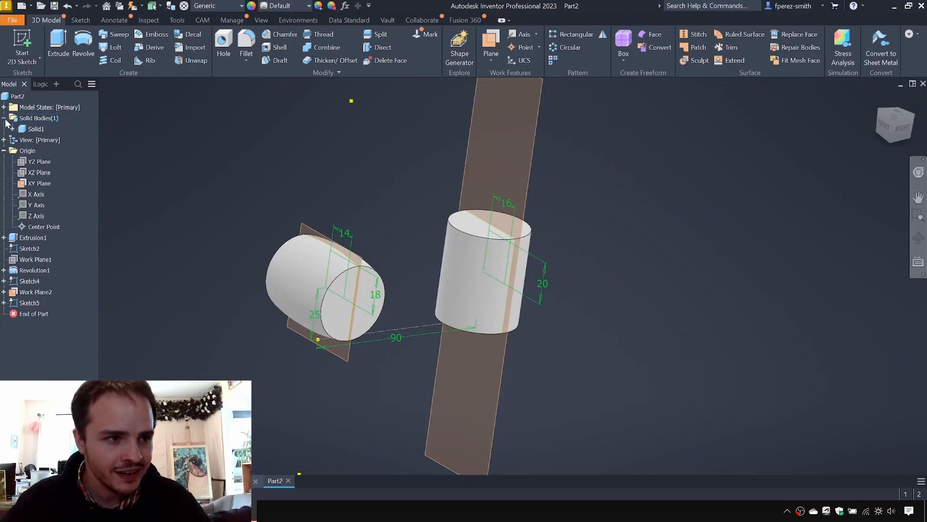
right_click(40, 127)
key("v")
right_click(40, 128)
key("v")
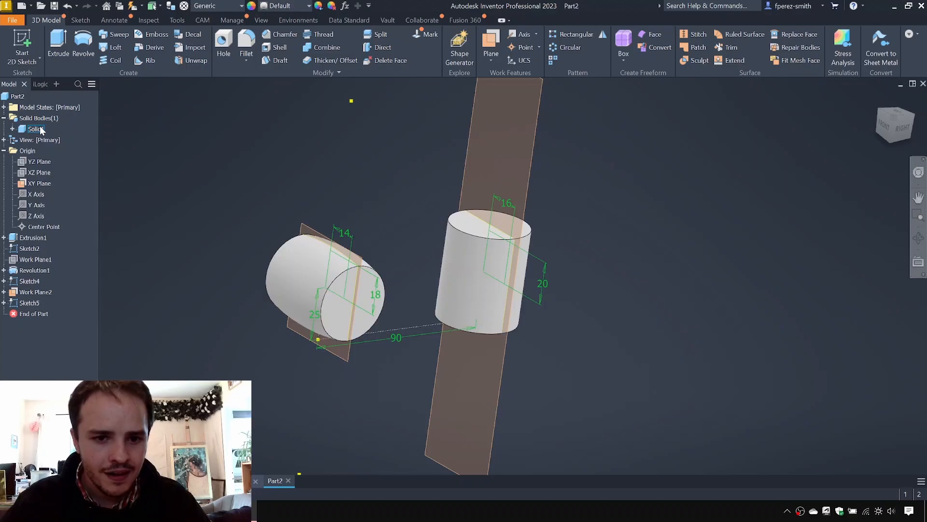
key("alt+v")
key("alt+v")
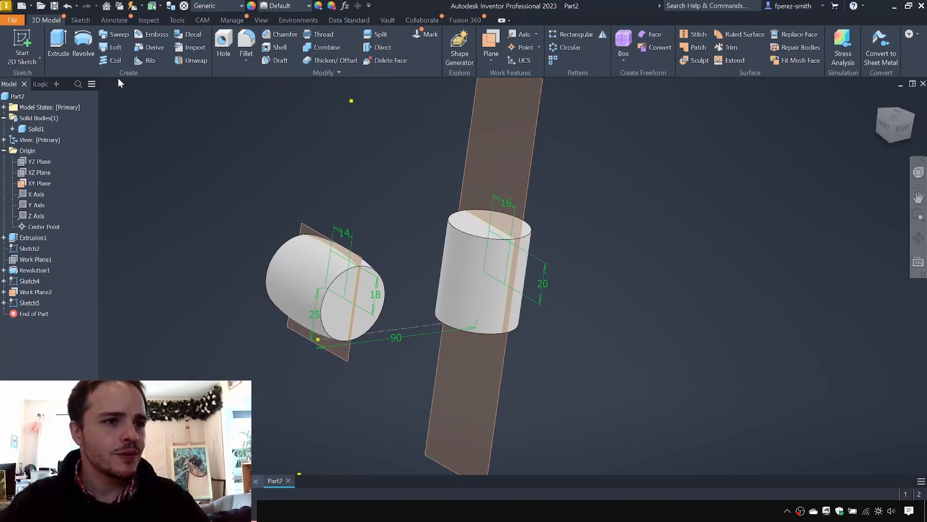
Start a Loft with the ellipse in the upright cylinder and the ellipse in the barrel-shaped body as its sections.
left_click(116, 47)
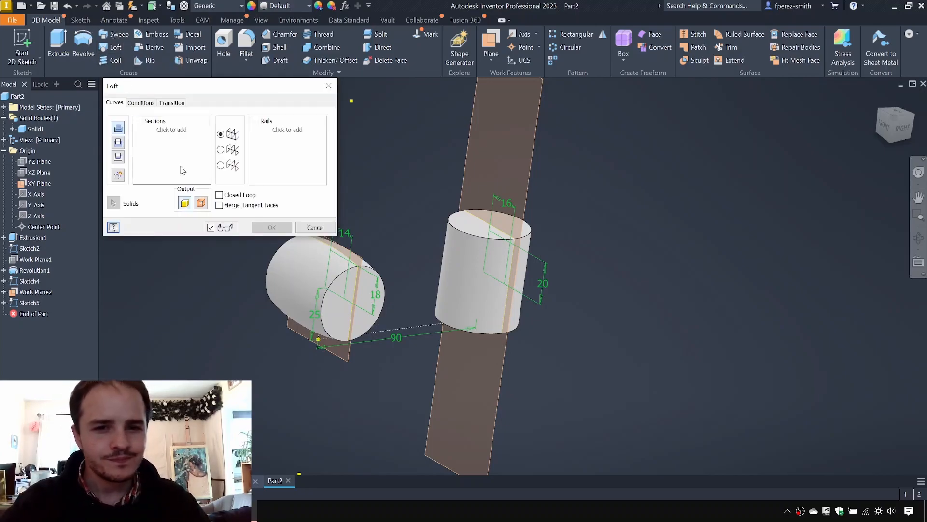
left_click(504, 252)
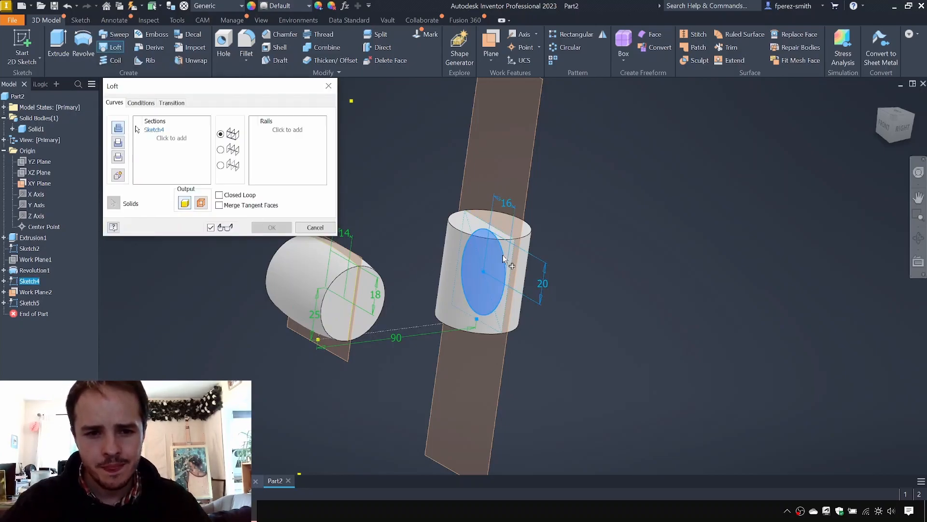
left_click(325, 264)
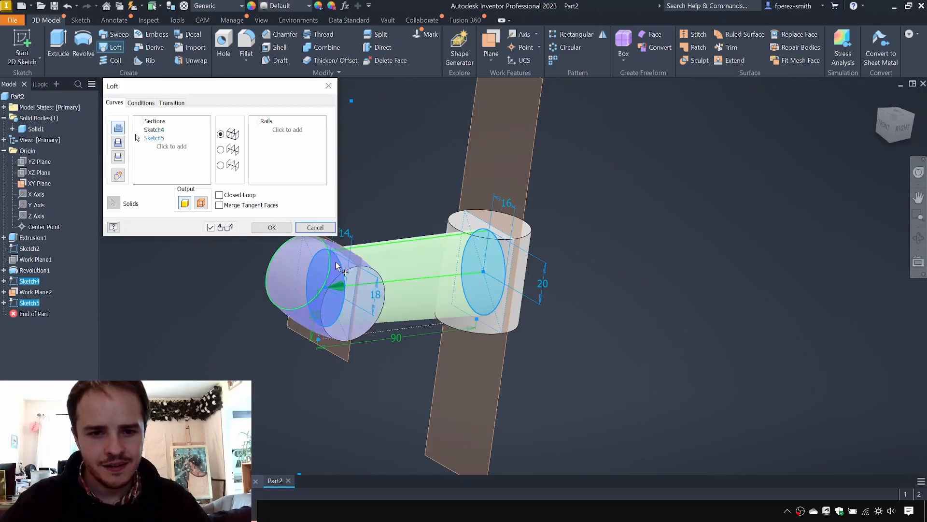
middle_click_drag(469, 266, 416, 257, "shift")
scroll(340, 253, "down", 4)
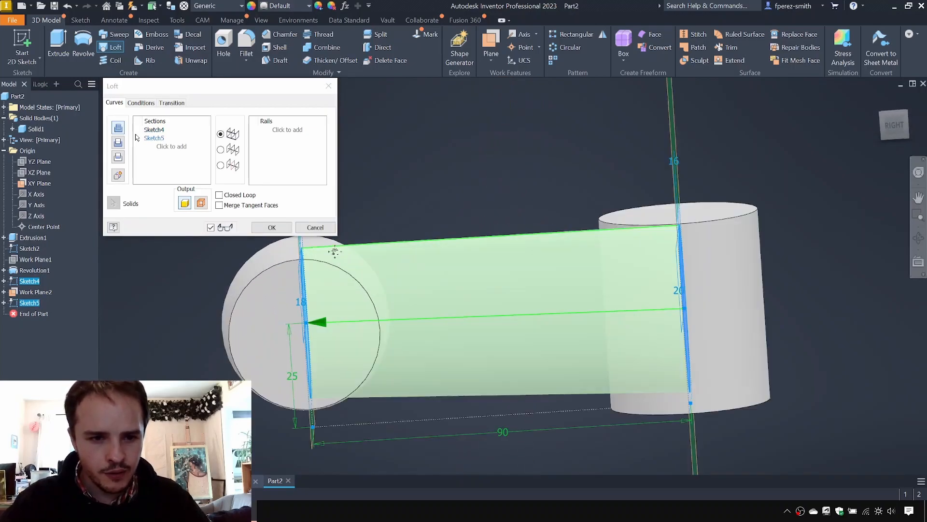
middle_click_drag(335, 251, 354, 265)
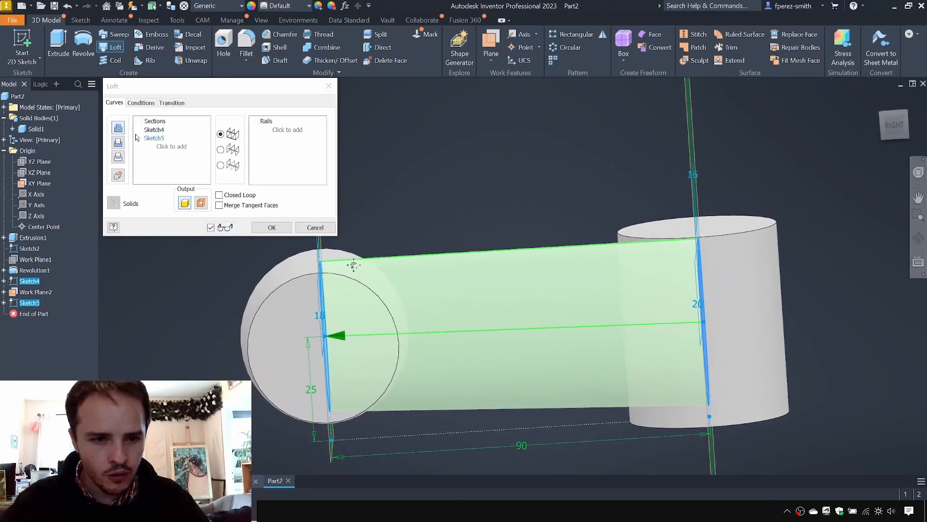
Apply a Direction Condition to both loft sections and create the loft joining the two bodies.
left_click(141, 103)
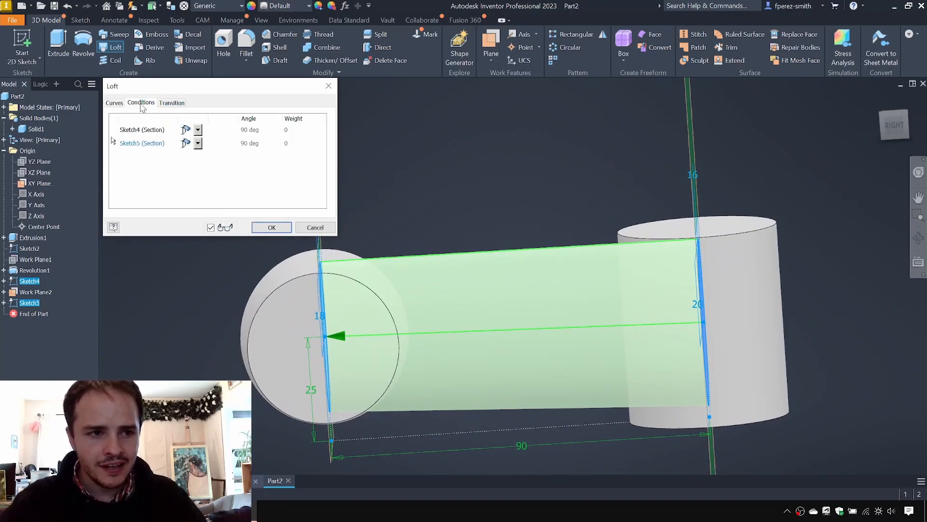
left_click(198, 132)
left_click(197, 156)
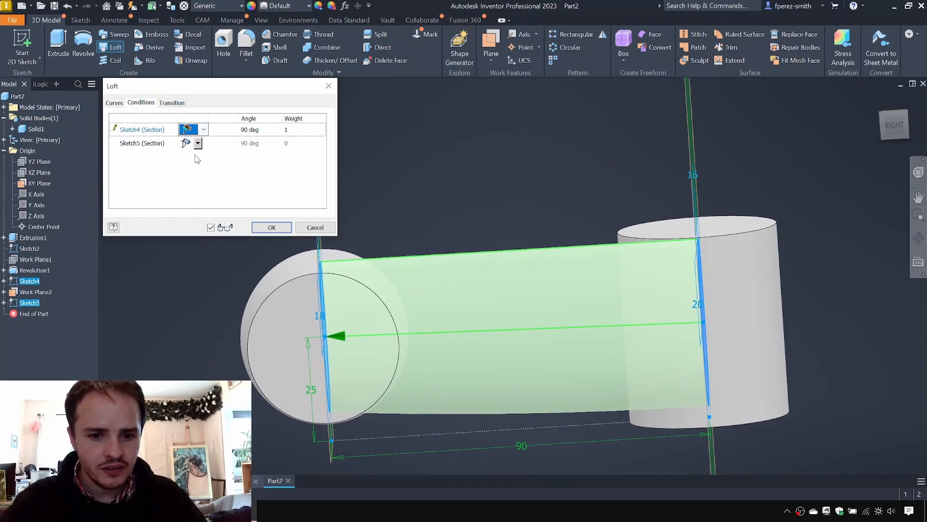
left_click(204, 130)
left_click(192, 141)
left_click(204, 131)
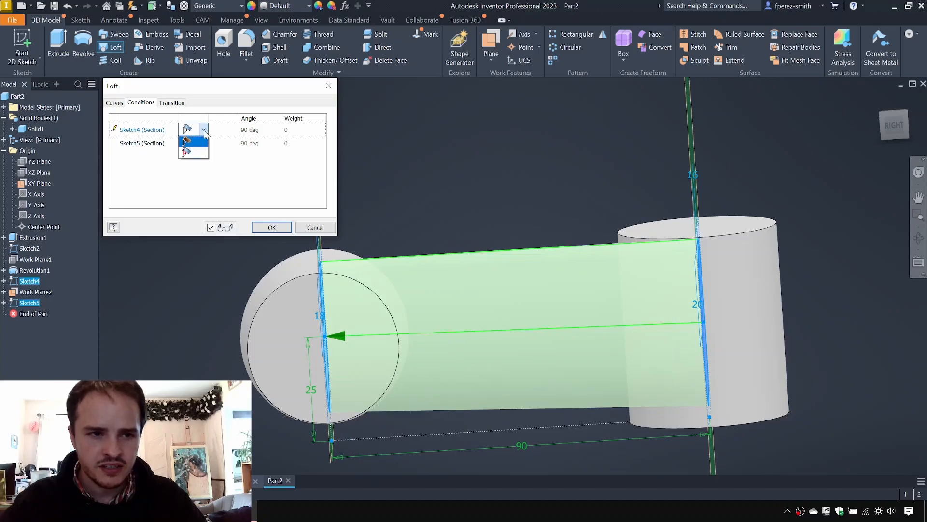
left_click(201, 153)
left_click(198, 143)
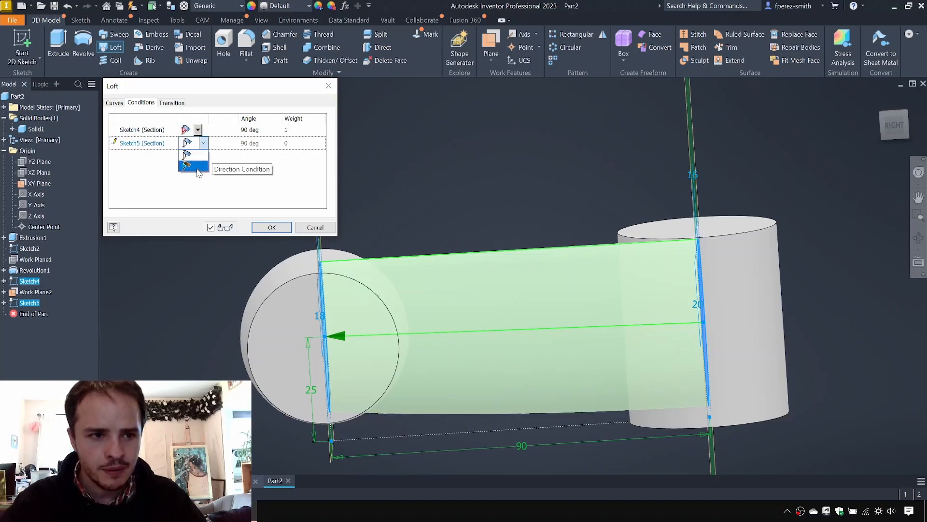
left_click(198, 167)
middle_click_drag(480, 187, 480, 185, "shift")
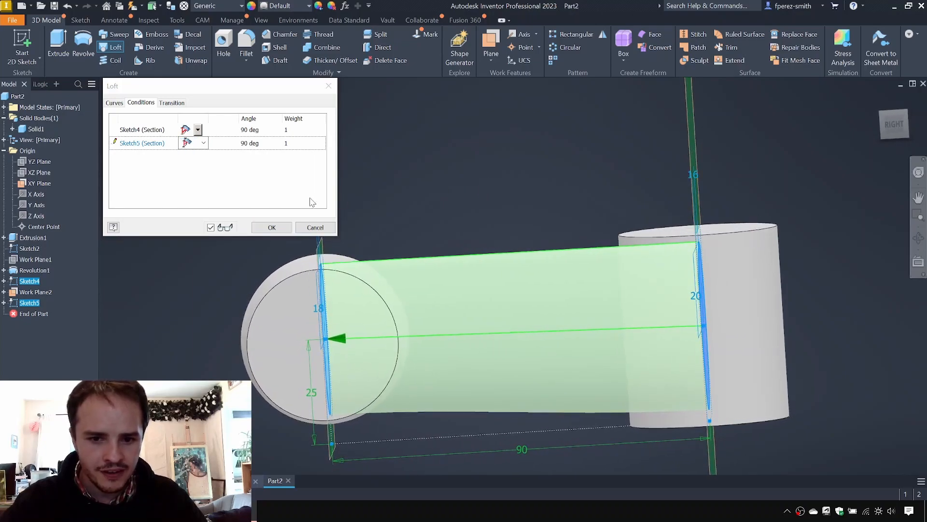
left_click(261, 227)
Hide the XY plane, the work plane through the barrel-shaped body and the dimensioned Sketch2.
middle_click_drag(353, 190, 400, 190, "shift")
middle_click_drag(508, 176, 486, 154)
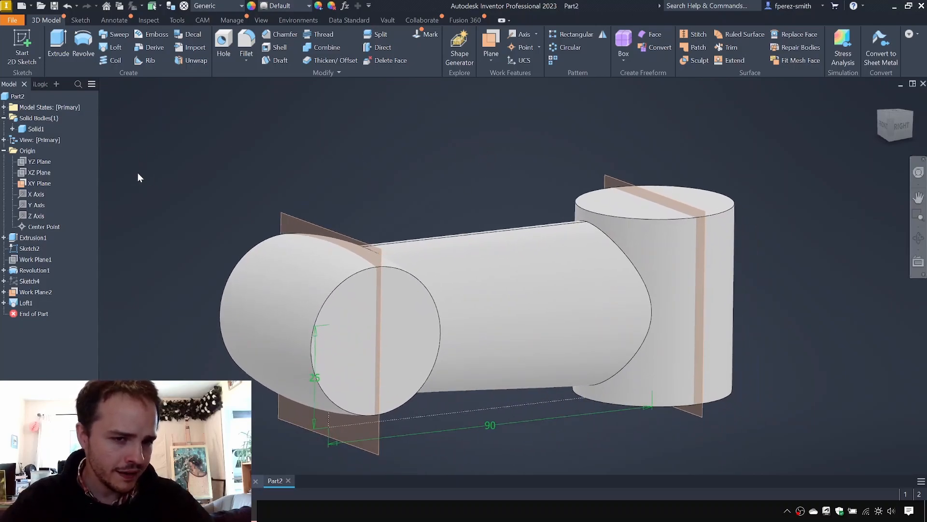
right_click(45, 185)
key("v")
right_click(31, 291)
key("v")
right_click(31, 248)
key("v")
middle_click_drag(396, 182, 375, 181, "shift")
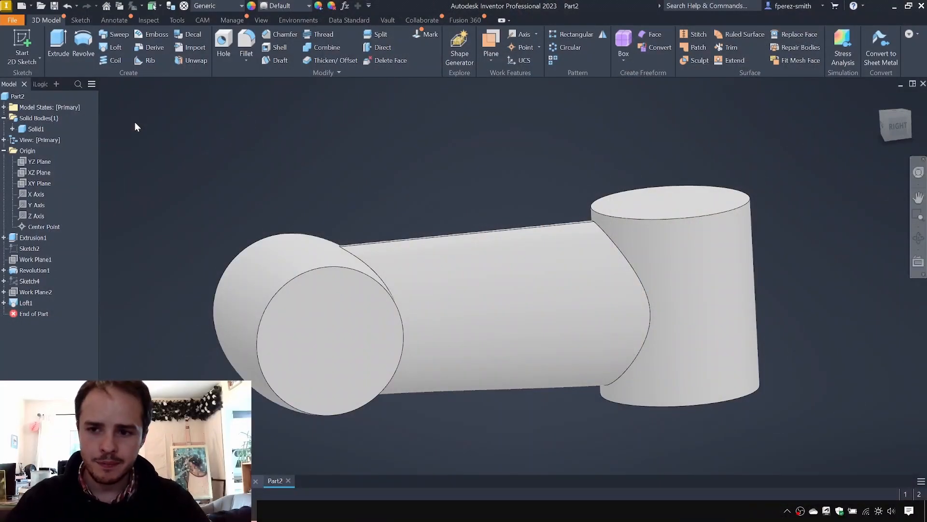
right_click(37, 183)
left_click(69, 186)
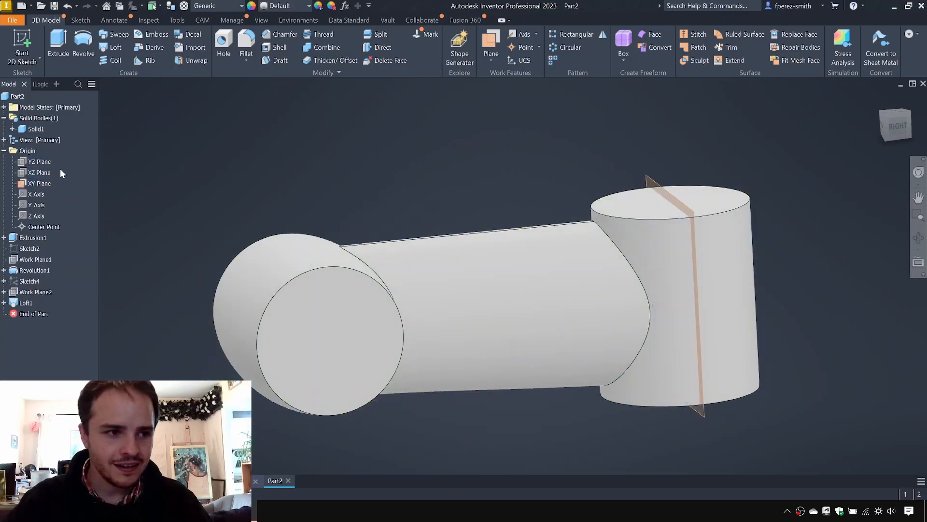
right_click(30, 182)
left_click(40, 186)
Show the work plane through the barrel-shaped body and create a plane offset 18 mm from it, away from the loft.
right_click(30, 293)
left_click(54, 271)
middle_click_drag(244, 183, 269, 168, "shift")
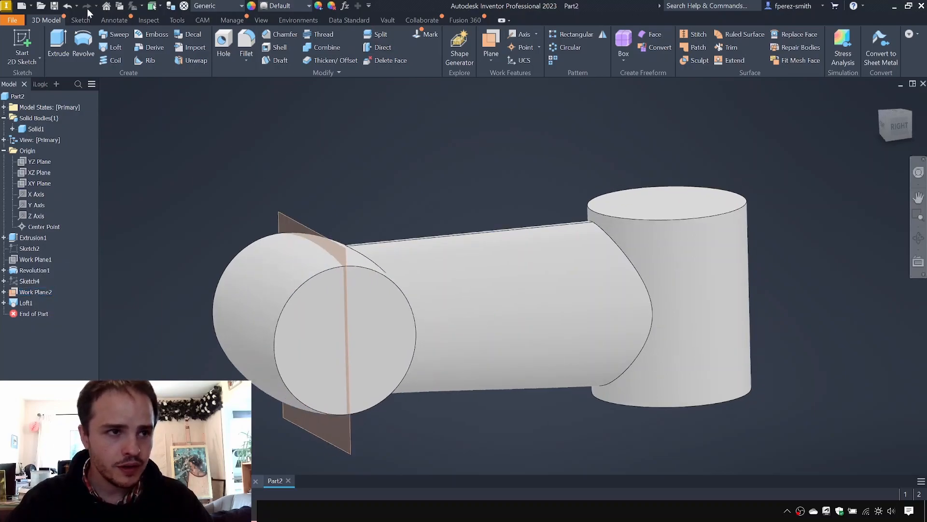
left_click(498, 62)
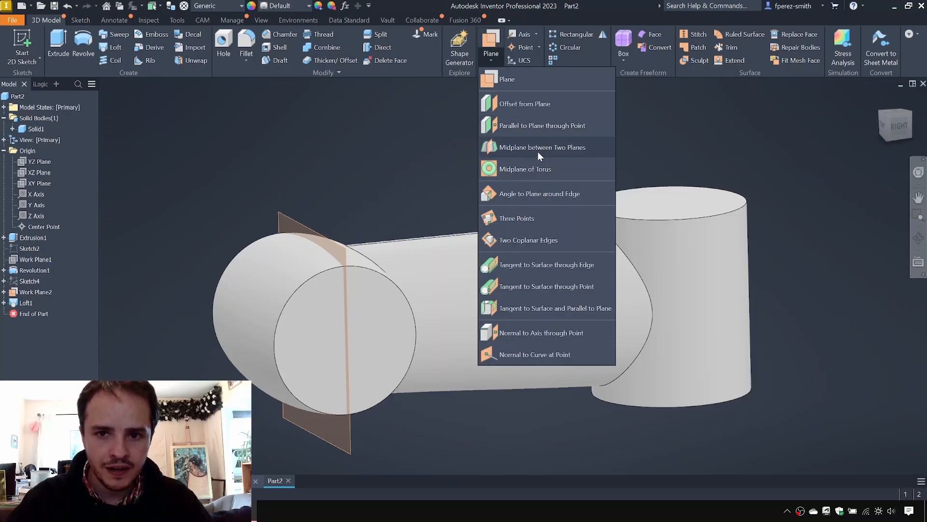
left_click(536, 109)
left_click(292, 223)
left_click_drag(298, 344, 226, 342)
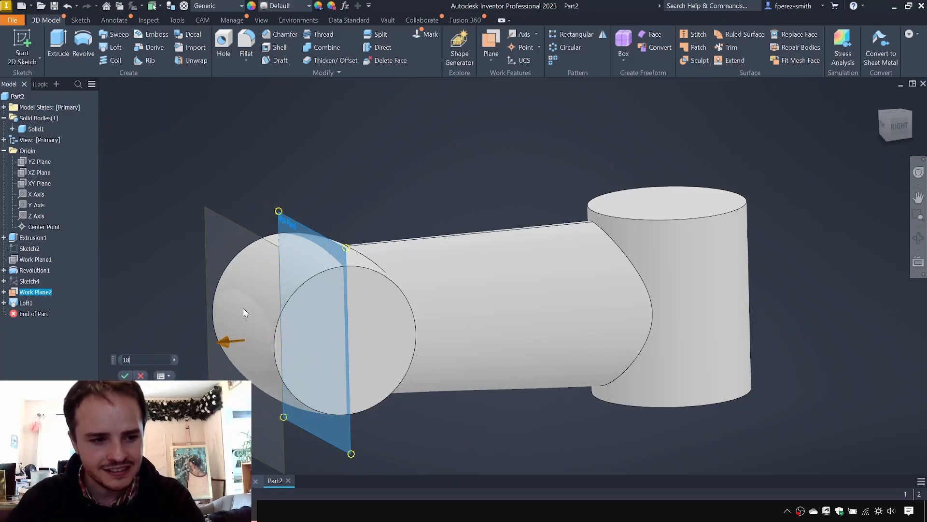
key("Return")
Hide the original work plane through the middle of the barrel-shaped body.
middle_click_drag(303, 102, 272, 210, "shift")
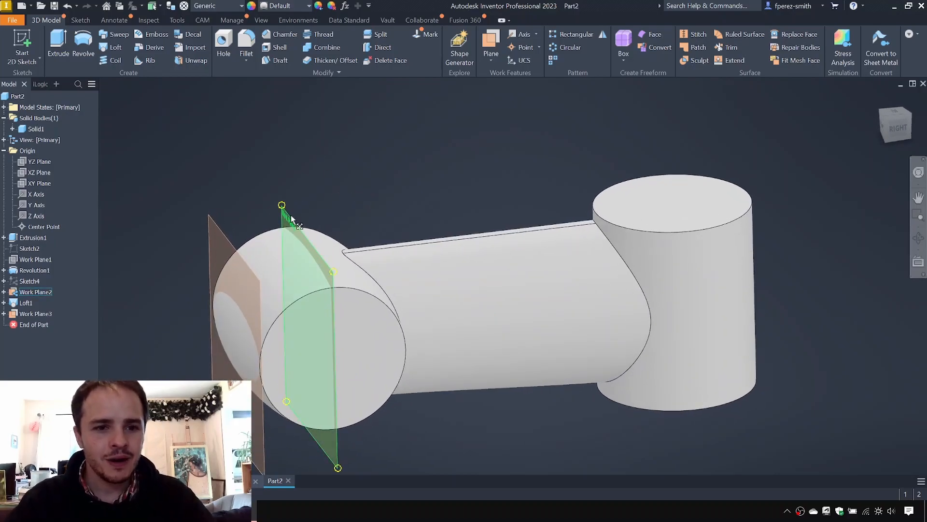
left_click(289, 224)
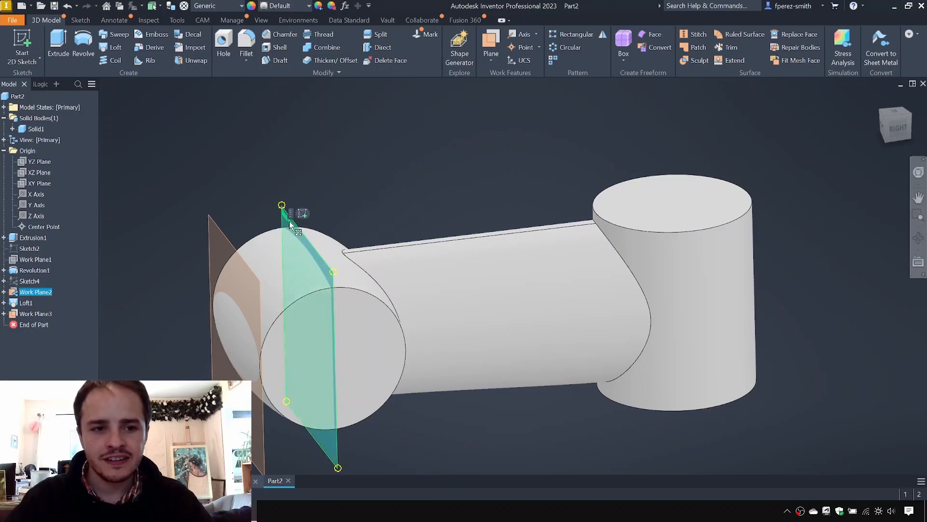
left_click(448, 185)
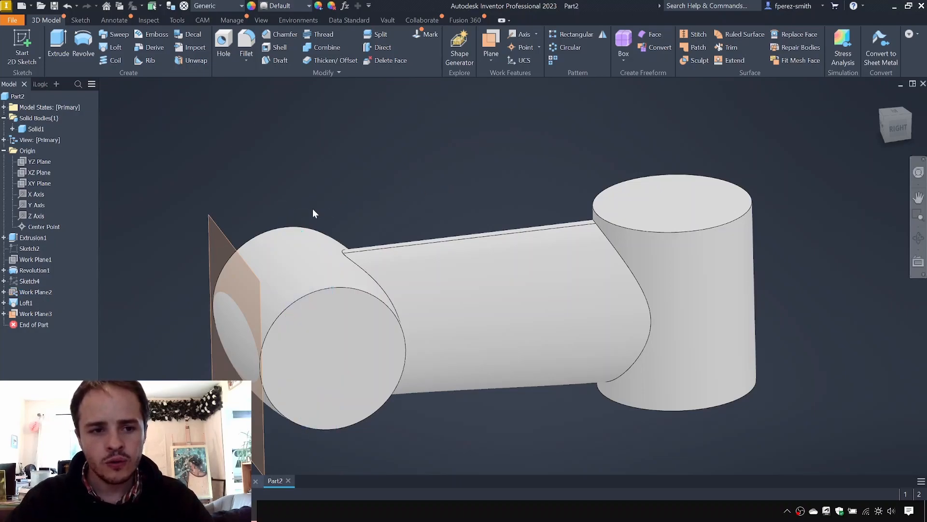
right_click(234, 246)
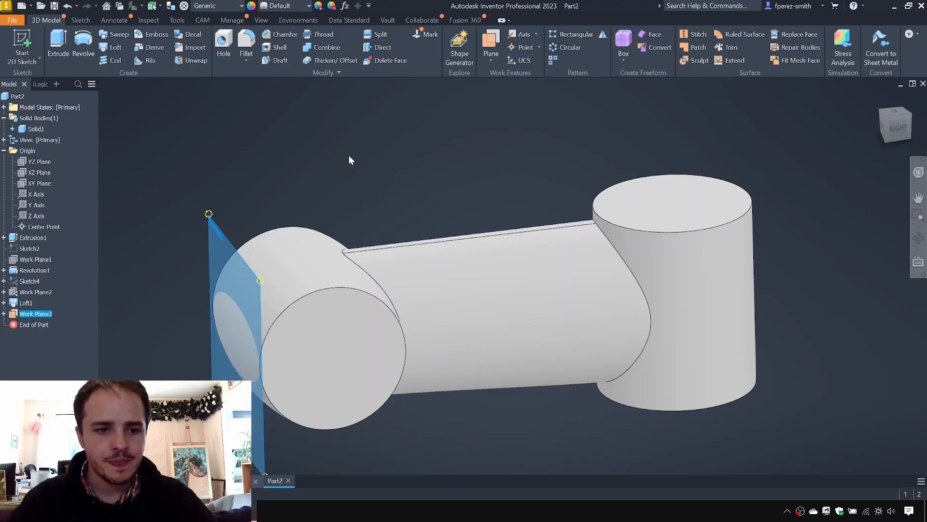
middle_click_drag(314, 144, 324, 139, "shift")
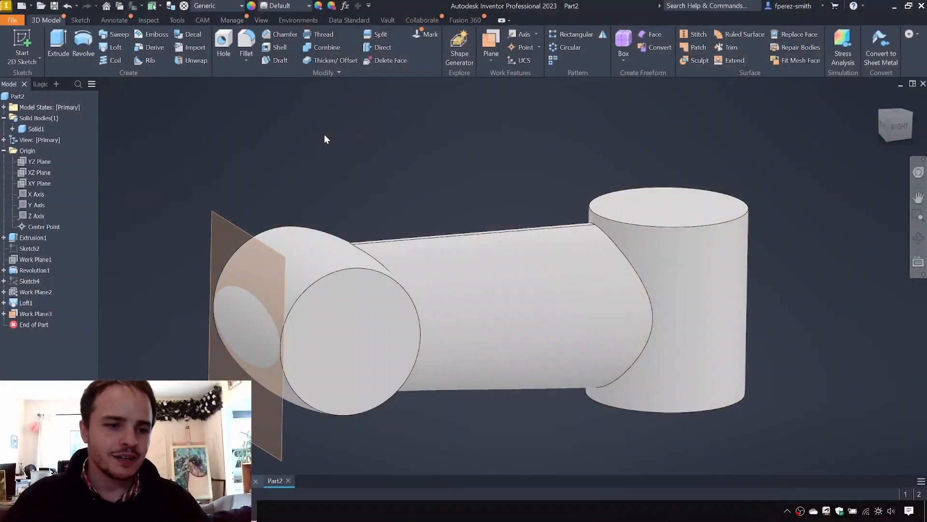
Start a sketch on the offset work plane and project the barrel-shaped body's upper and lower curved edges into it.
left_click(38, 44)
left_click(235, 226)
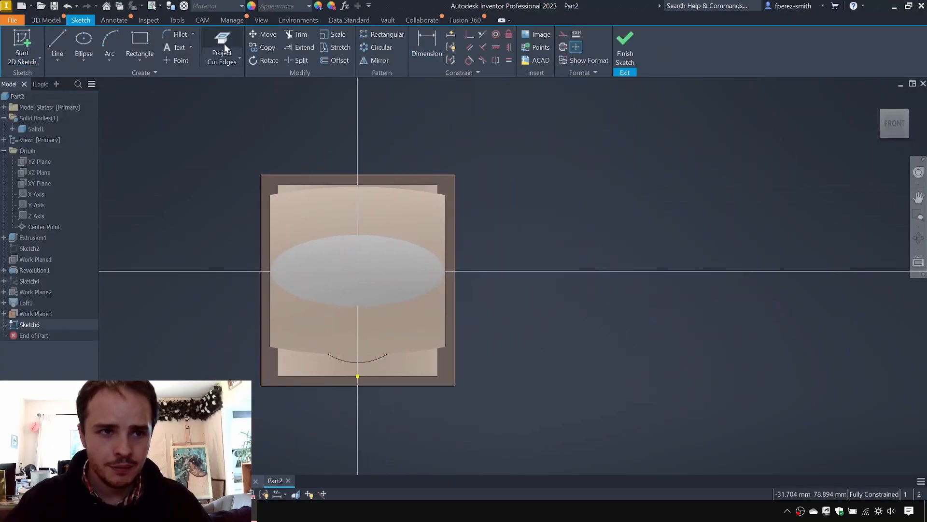
left_click(227, 56)
left_click(227, 85)
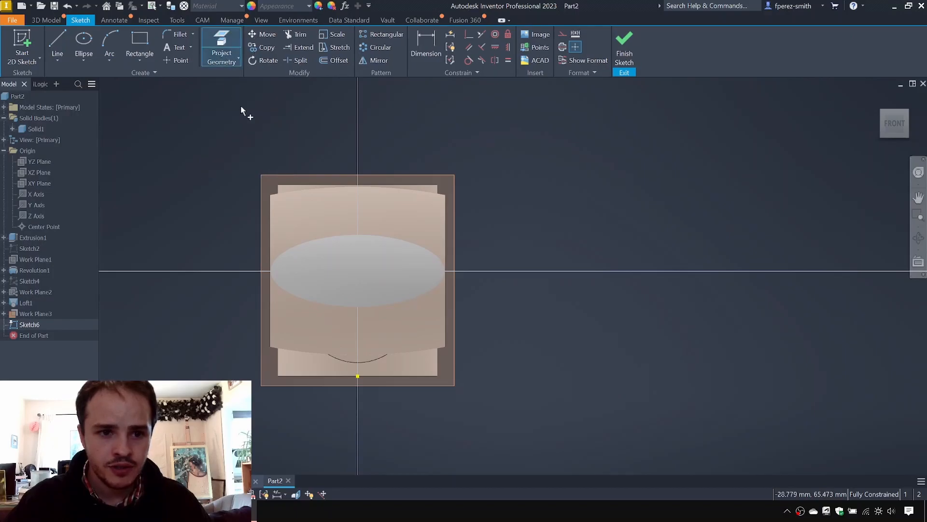
left_click(294, 191)
left_click(304, 350)
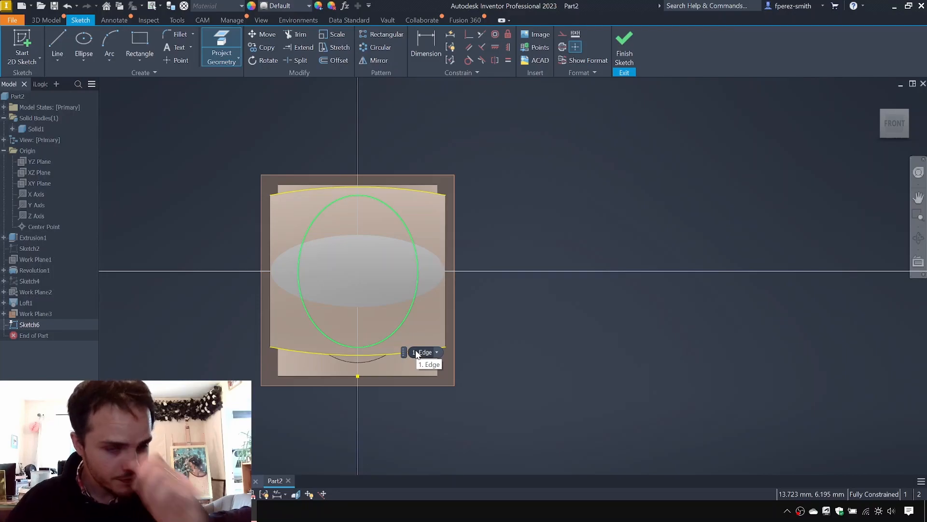
key("Escape")
left_click_drag(557, 121, 180, 432)
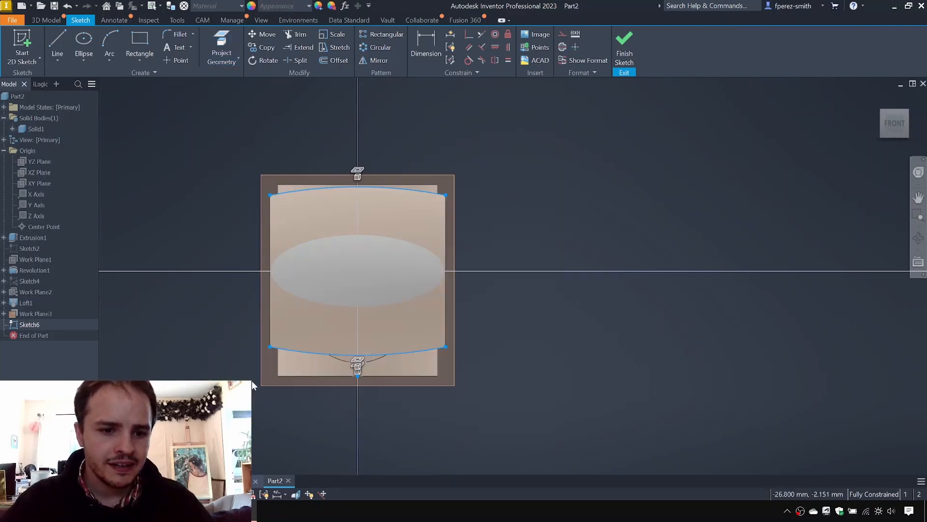
right_click(514, 340)
key("Escape")
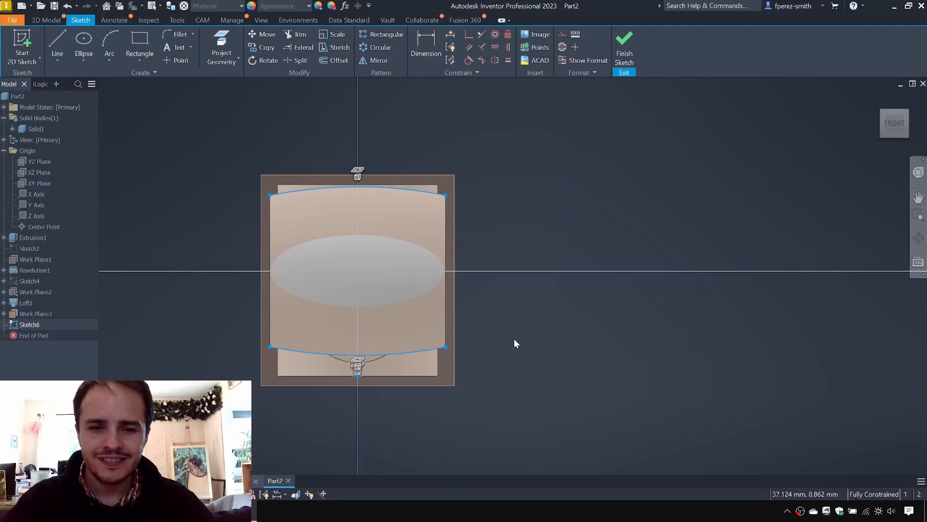
key("Escape")
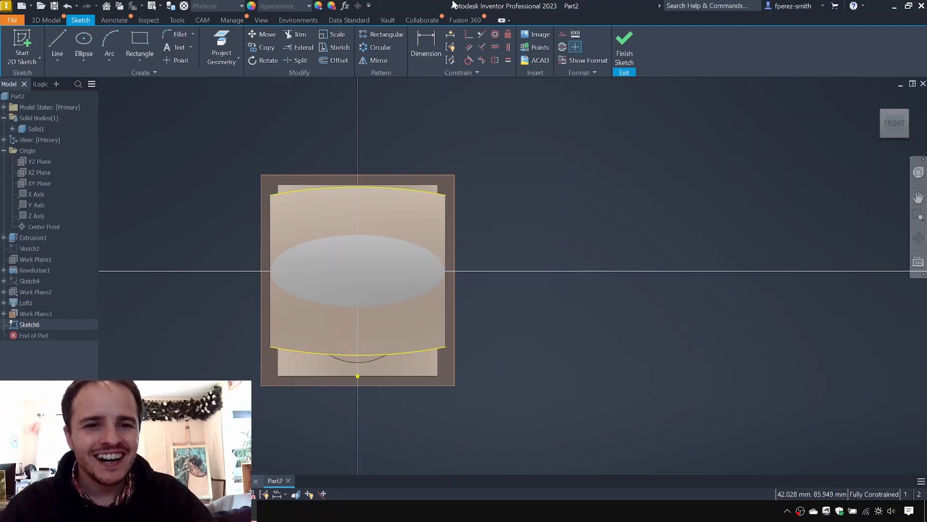
Convert the projected upper and lower barrel curves to construction geometry.
left_click_drag(636, 121, 193, 426)
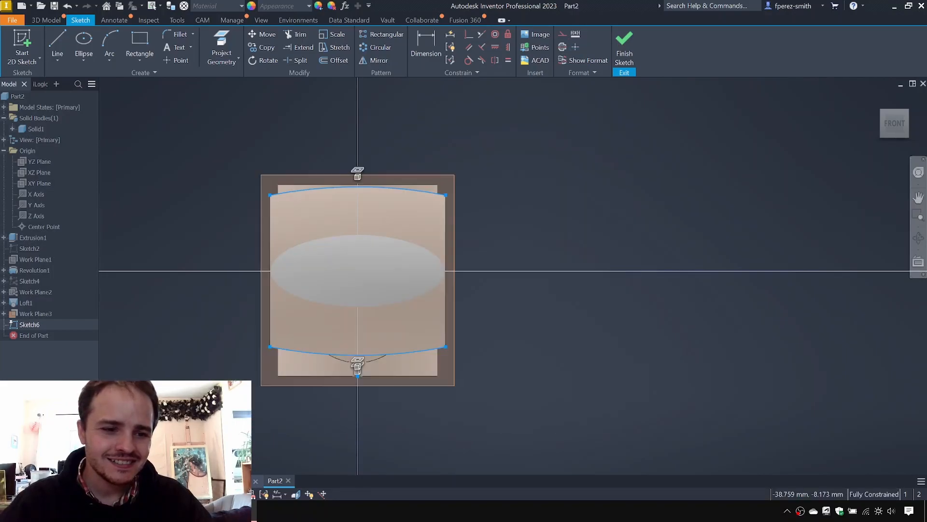
right_click(216, 323)
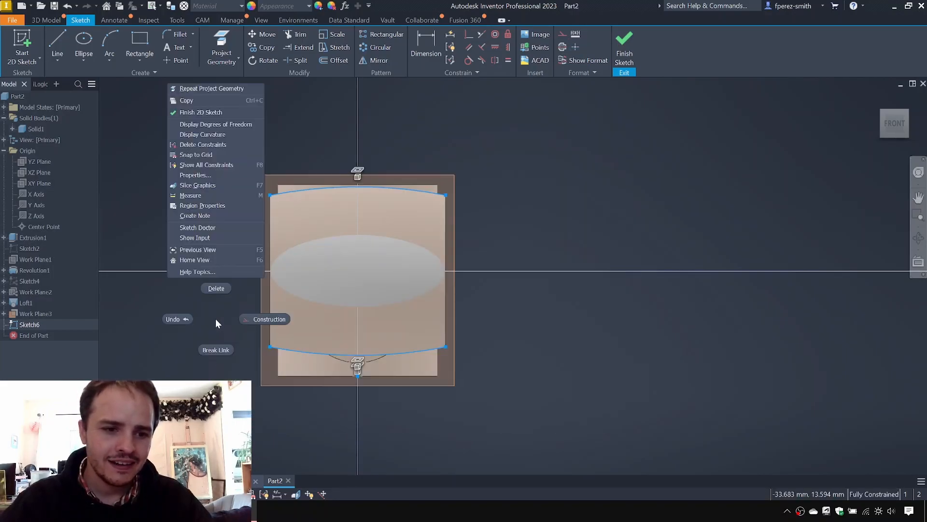
left_click(249, 323)
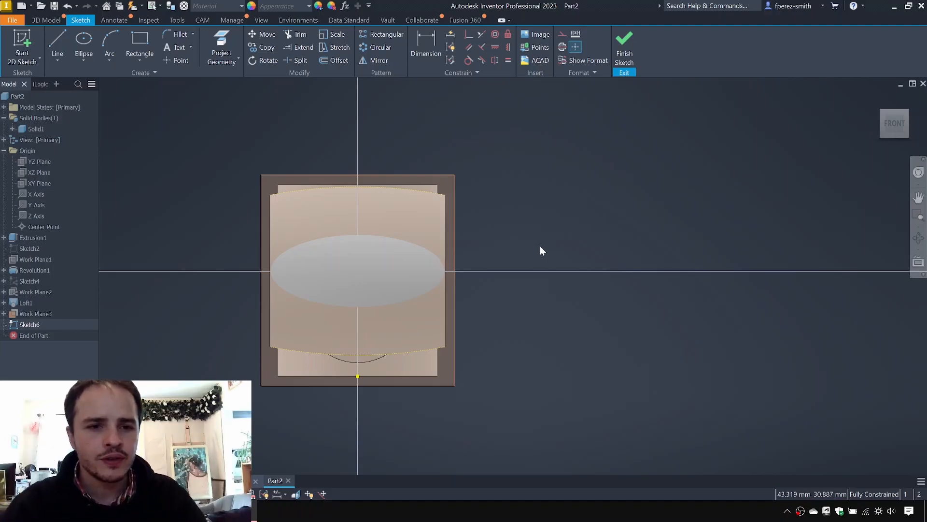
Draw a 13.5 mm diameter circle centred on the midpoint of the upper projected curve.
middle_click_drag(536, 147, 530, 160)
left_click(78, 65)
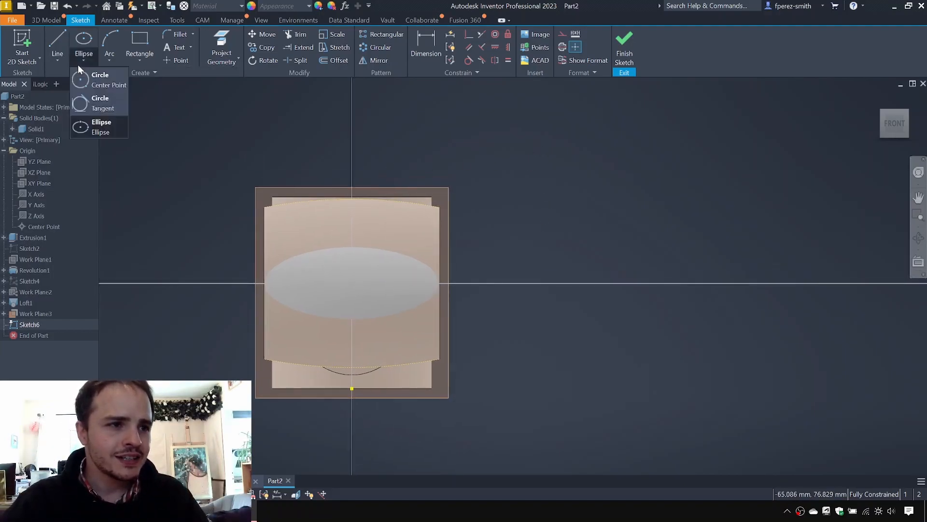
left_click(95, 80)
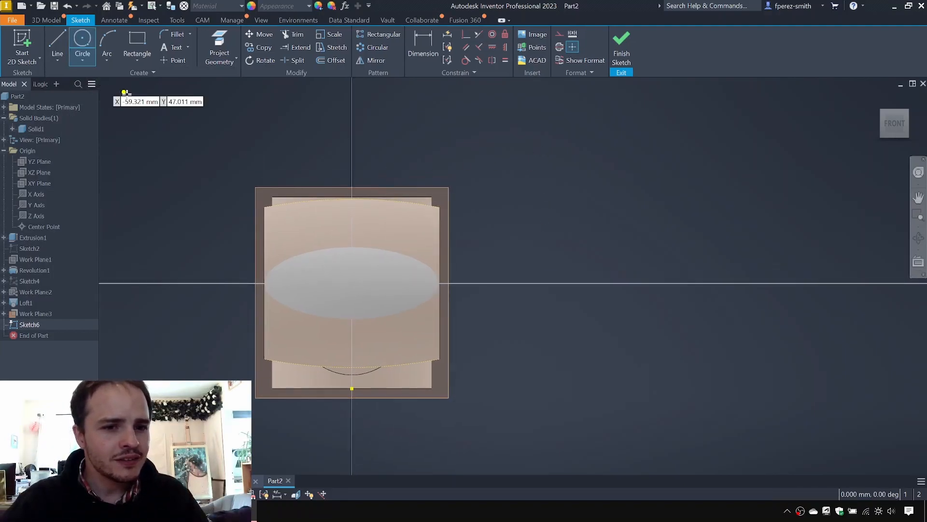
left_click(352, 199)
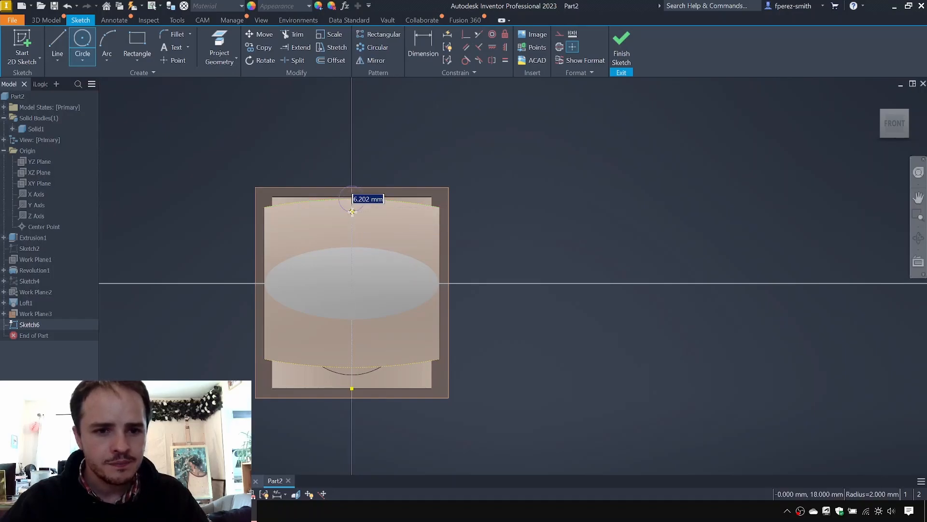
type("1")
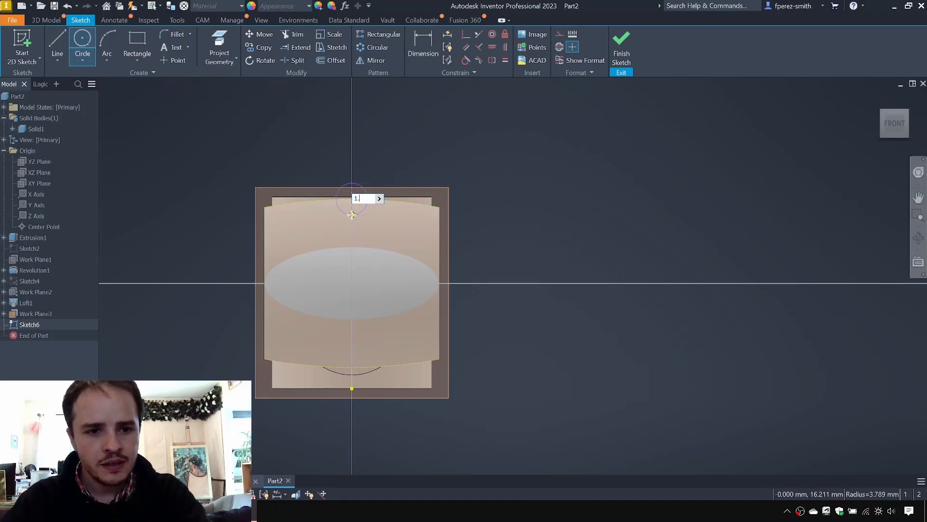
type("3.5")
key("Return")
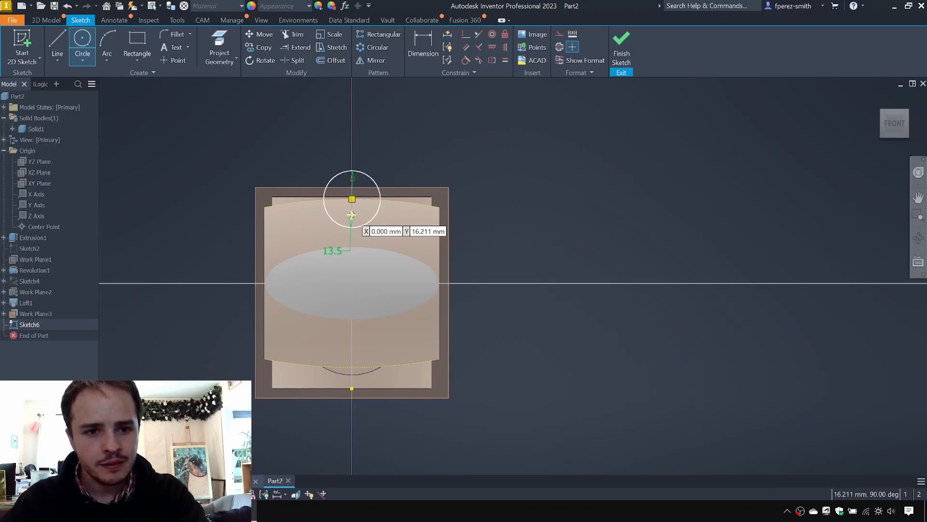
Add a second circle centred on the lower projected curve's midpoint, constrain it equal to the upper circle and finish the sketch.
left_click(352, 388)
left_click(379, 418)
left_click(503, 62)
left_click(380, 193)
left_click(406, 342)
key("Escape")
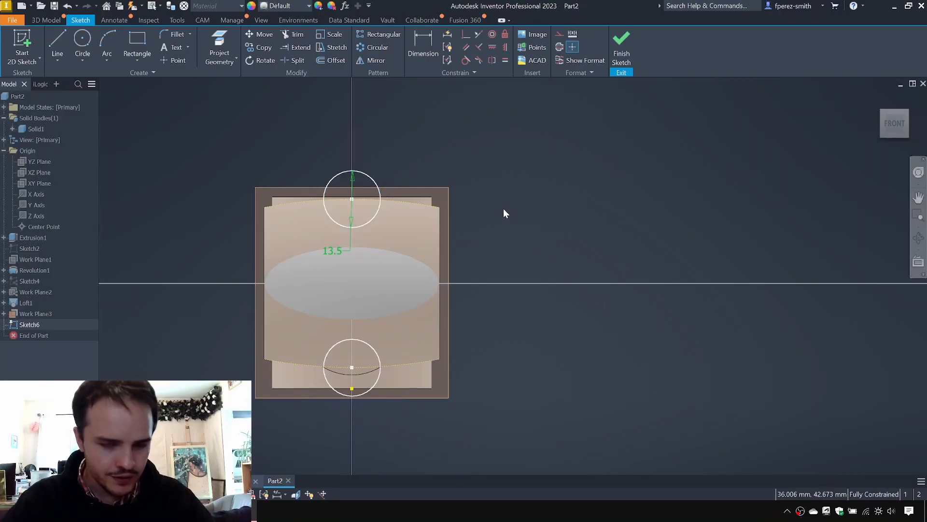
left_click(623, 43)
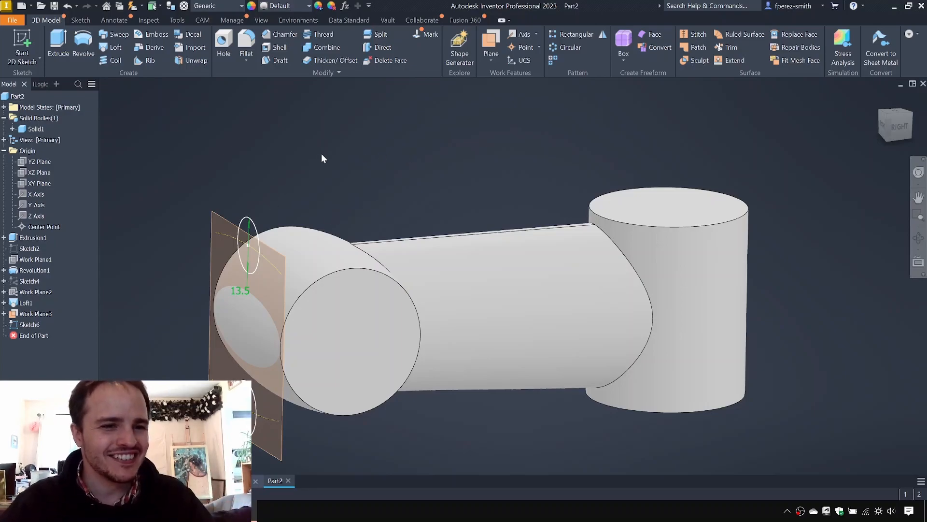
Extrude both circles 45.5 mm towards the large cylinder, joining them to the body.
key("e")
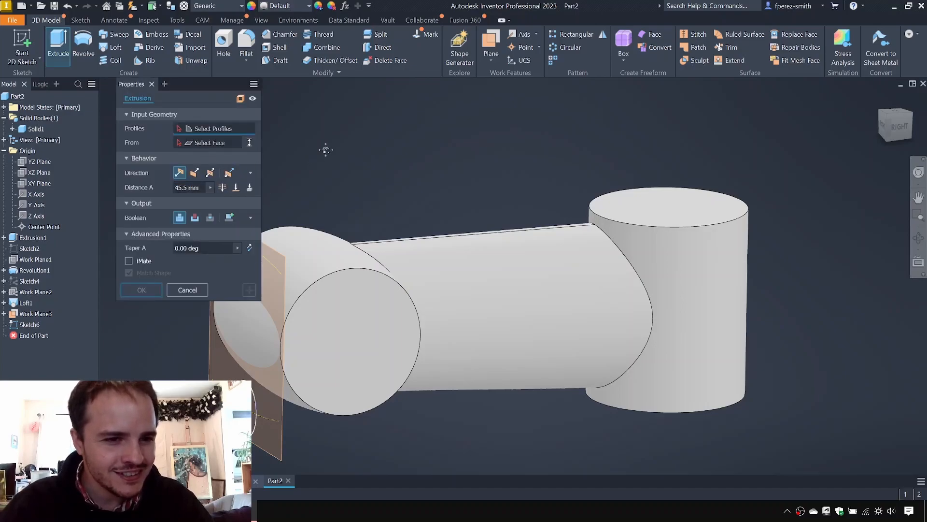
middle_click_drag(317, 152, 481, 198)
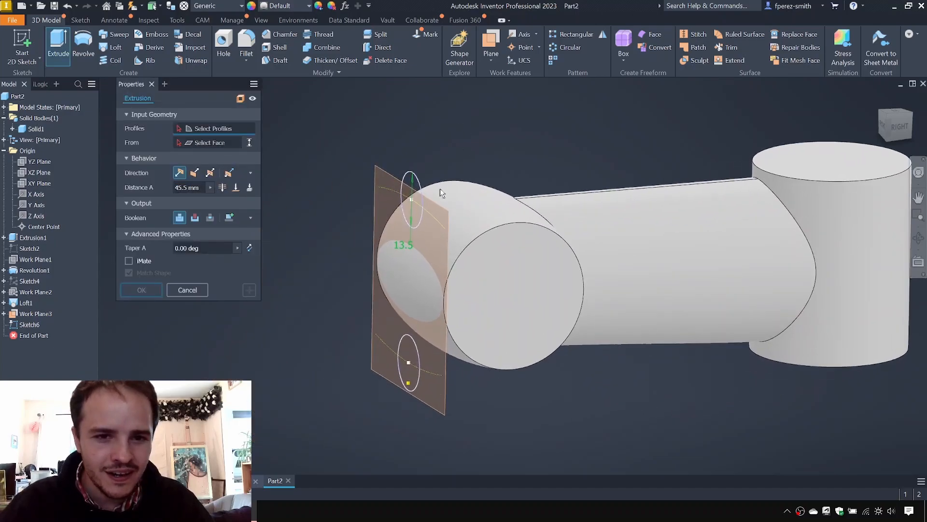
left_click(408, 363)
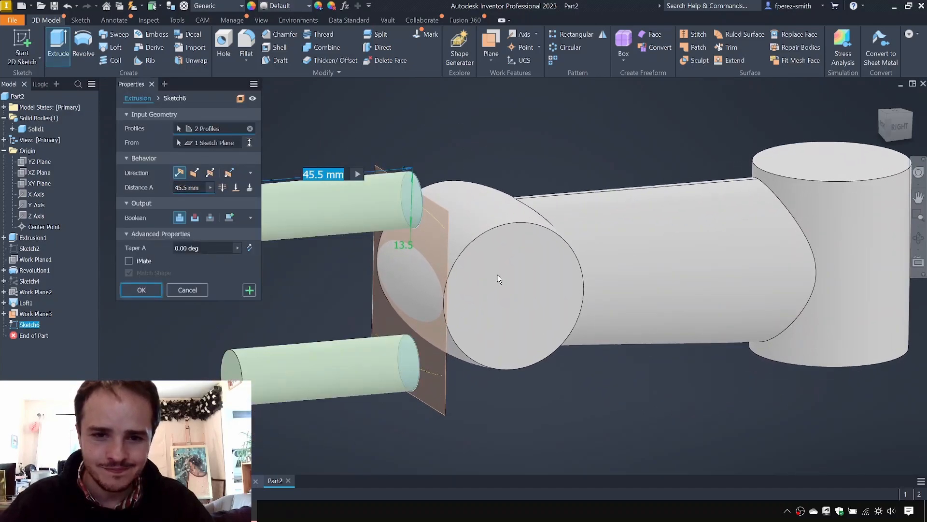
left_click(195, 173)
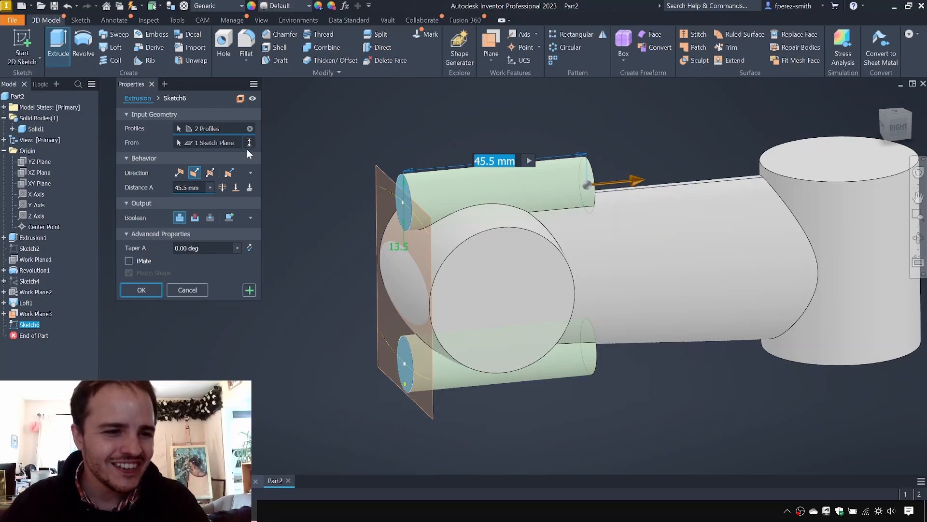
left_click(132, 290)
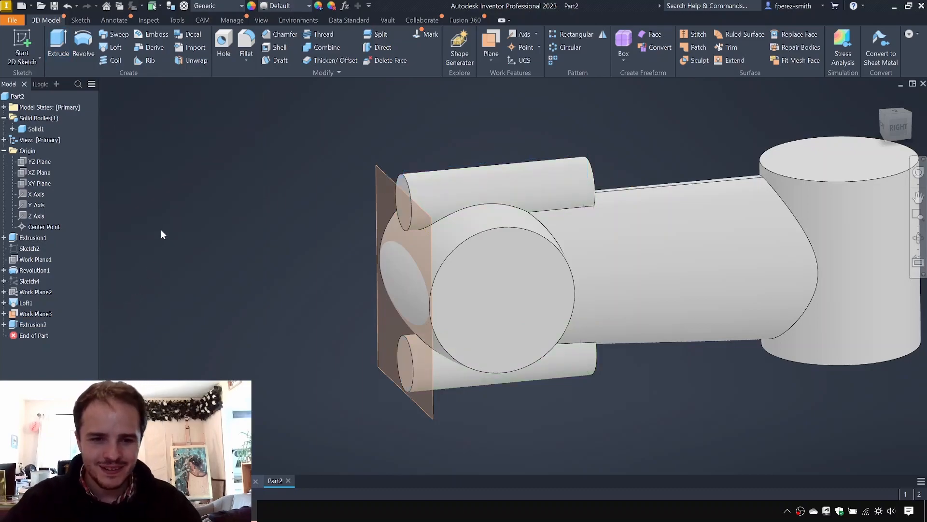
Hide the offset work plane in front of the barrel-shaped body.
left_click(392, 177)
right_click(392, 177)
key("v")
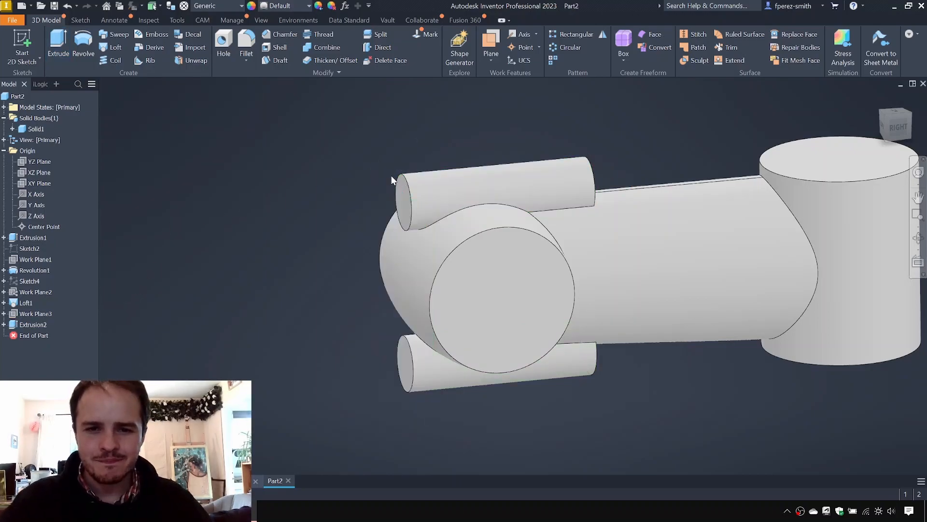
middle_click_drag(345, 189, 397, 181, "shift")
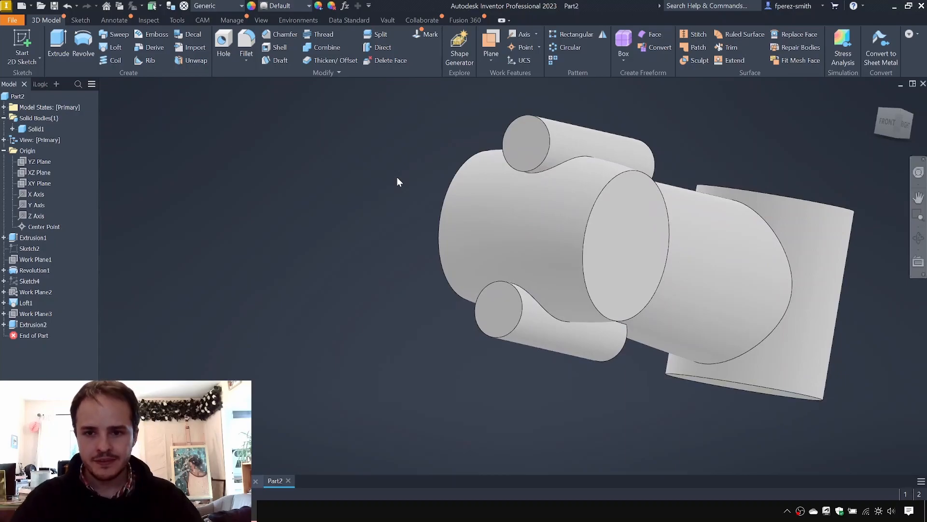
middle_click_drag(409, 163, 366, 146, "shift")
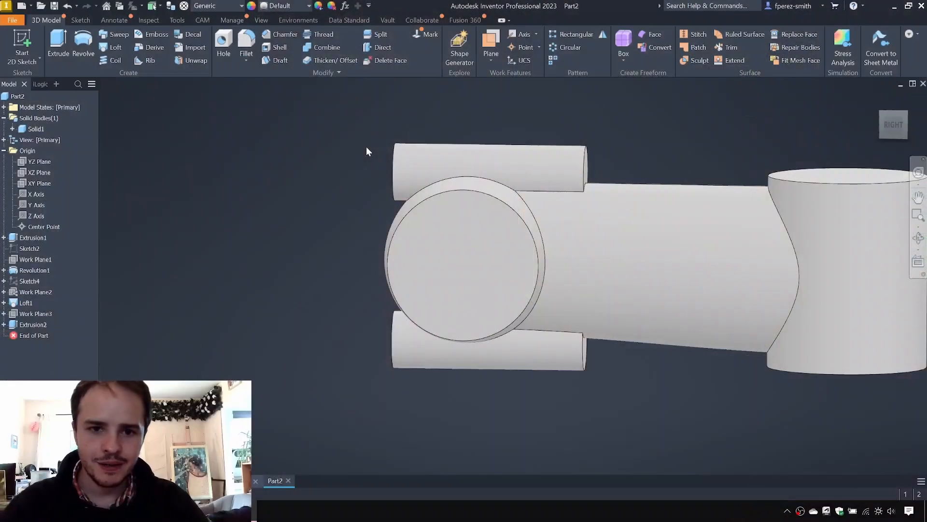
middle_click_drag(333, 156, 700, 126, "shift")
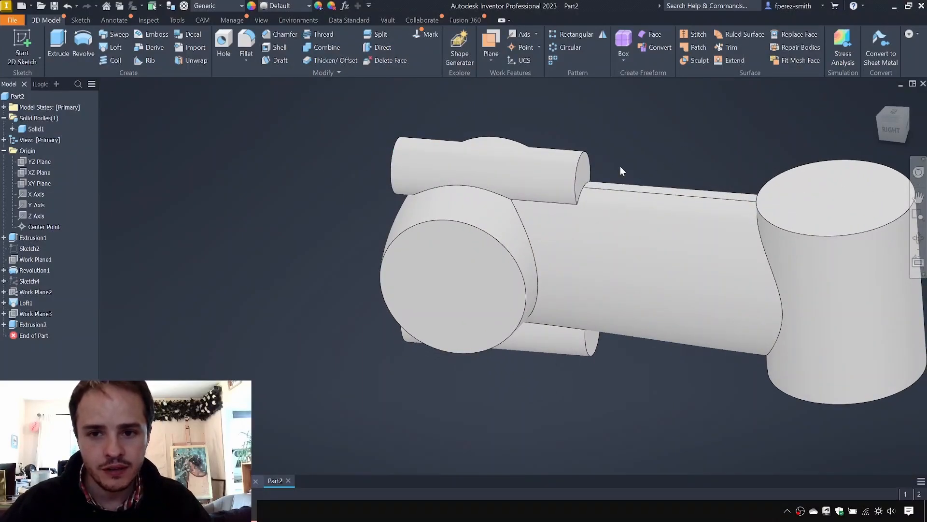
mouse_move(665, 153)
middle_mouse_down("shift")
mouse_move(600, 145)
mouse_move(639, 133)
mouse_move(578, 135)
middle_mouse_up("shift")
left_click(497, 165)
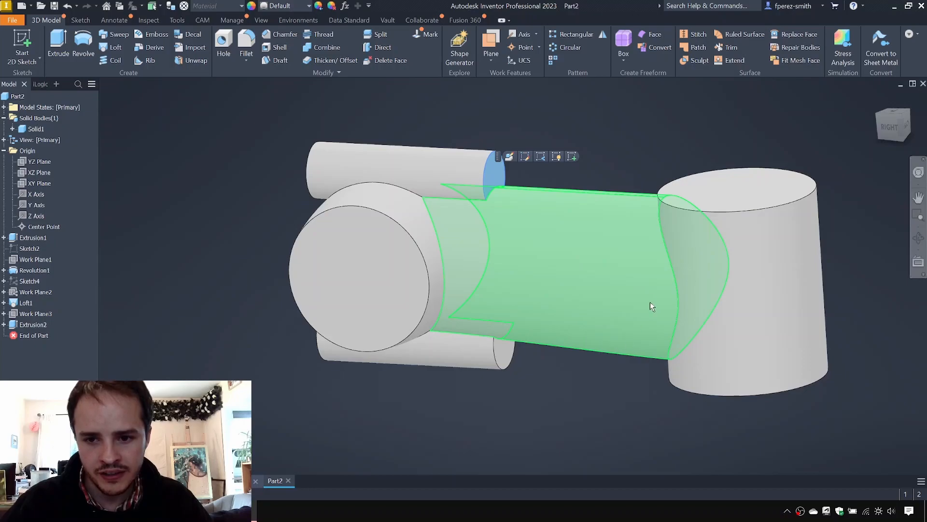
left_click(607, 383)
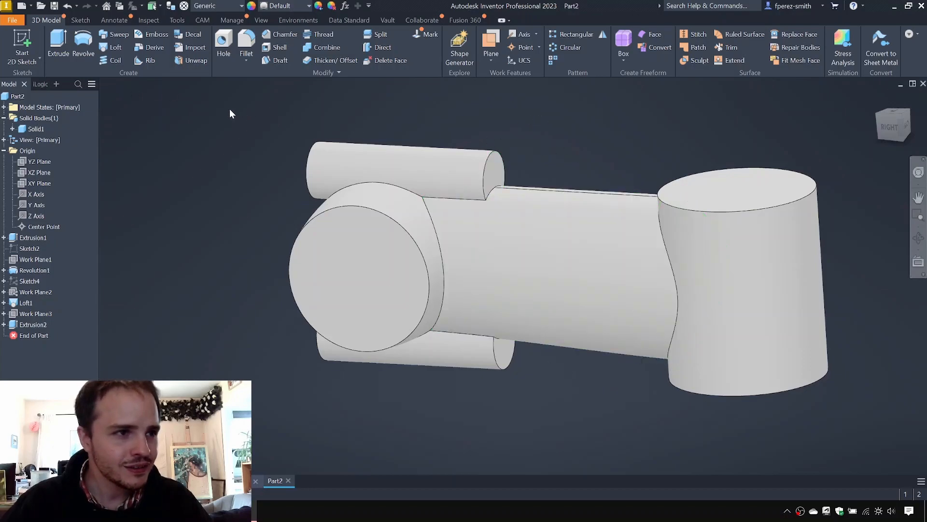
Create a work plane offset 20 mm from the XY plane towards the barrel-shaped body, cutting through the loft.
left_click(490, 61)
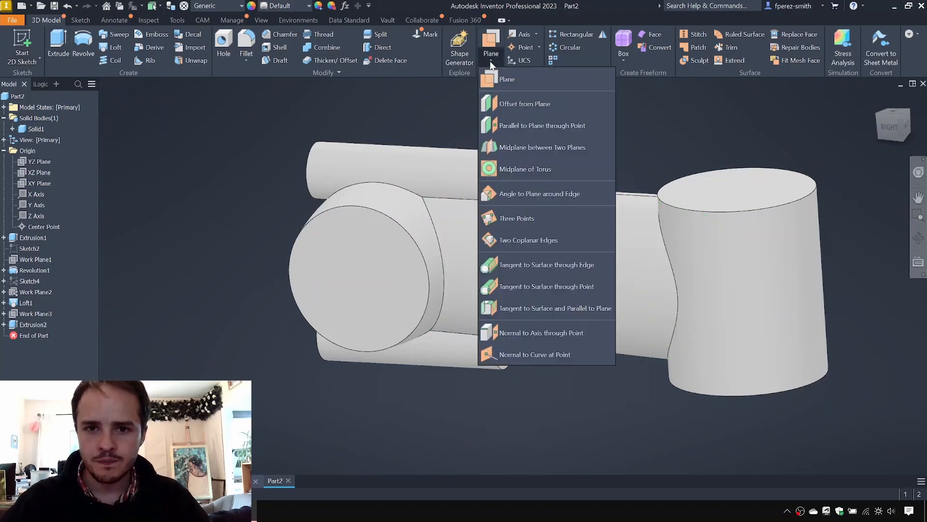
left_click(510, 104)
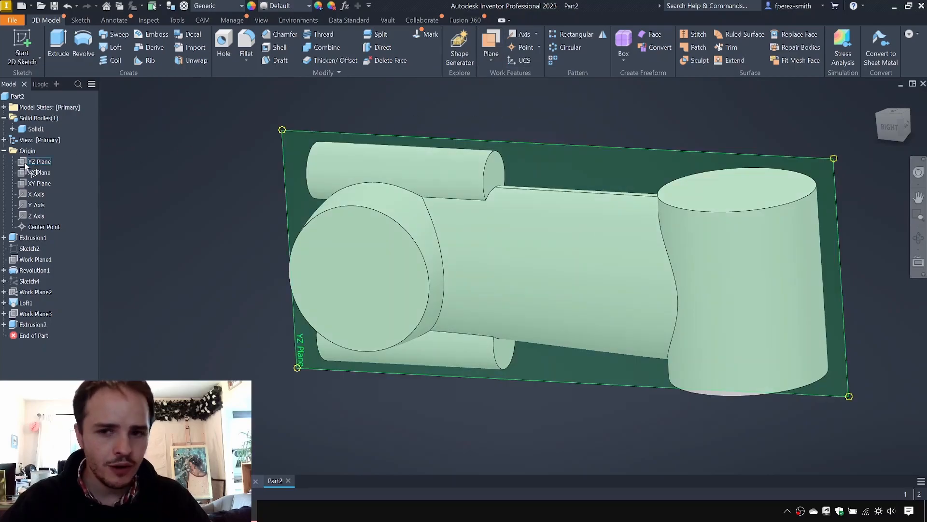
left_click(38, 183)
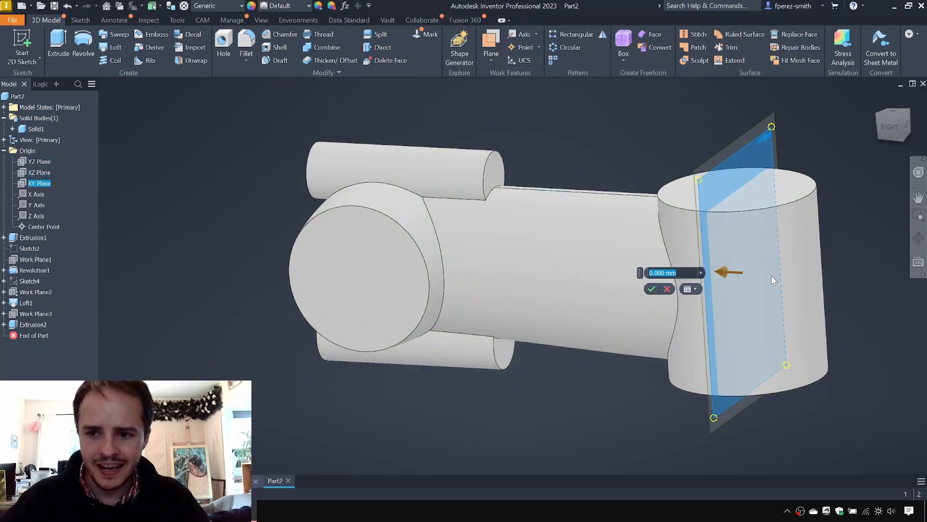
left_click_drag(725, 274, 638, 268)
type("20")
key("Return")
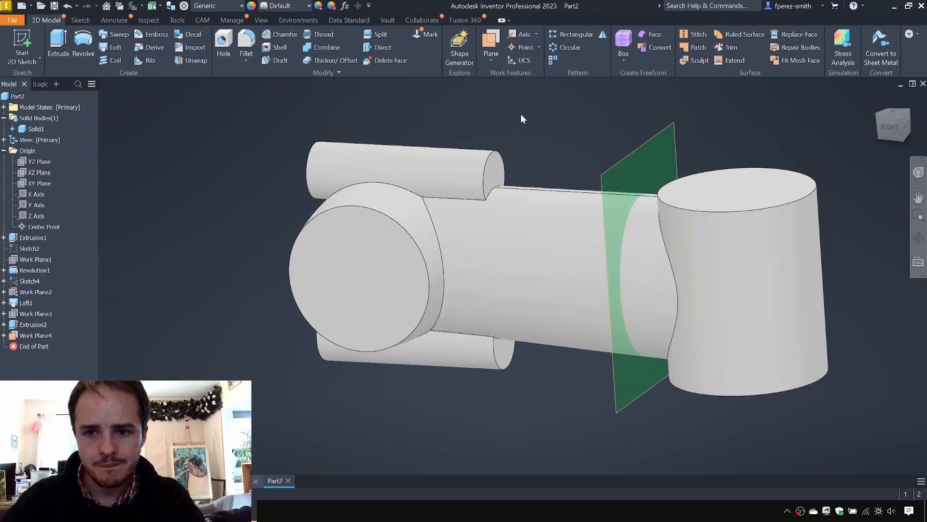
Start a sketch on the work plane through the loft and slice the graphics at that plane.
mouse_move(525, 134)
middle_mouse_down("shift")
mouse_move(615, 128)
mouse_move(520, 136)
middle_mouse_up("shift")
left_click(22, 46)
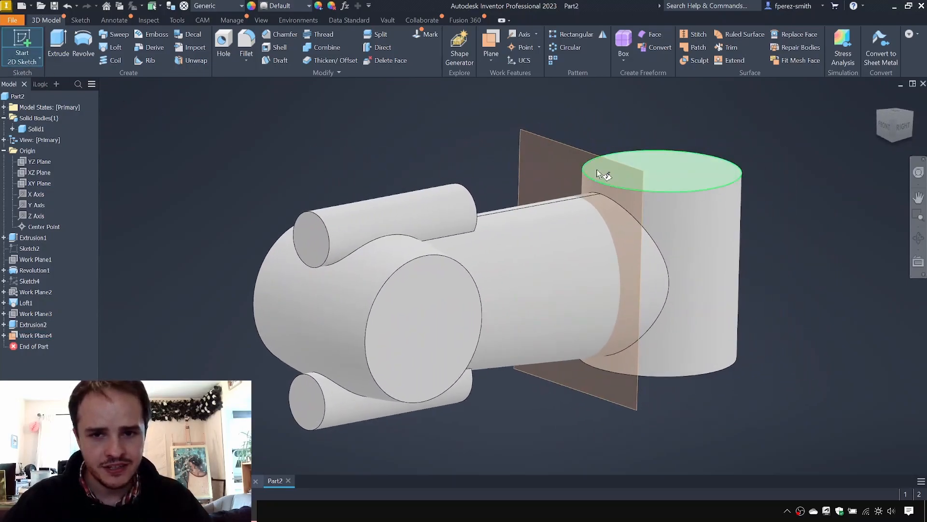
left_click(565, 146)
mouse_move(703, 149)
middle_mouse_down()
mouse_move(676, 240)
mouse_move(674, 207)
mouse_move(655, 208)
middle_mouse_up()
key("F7")
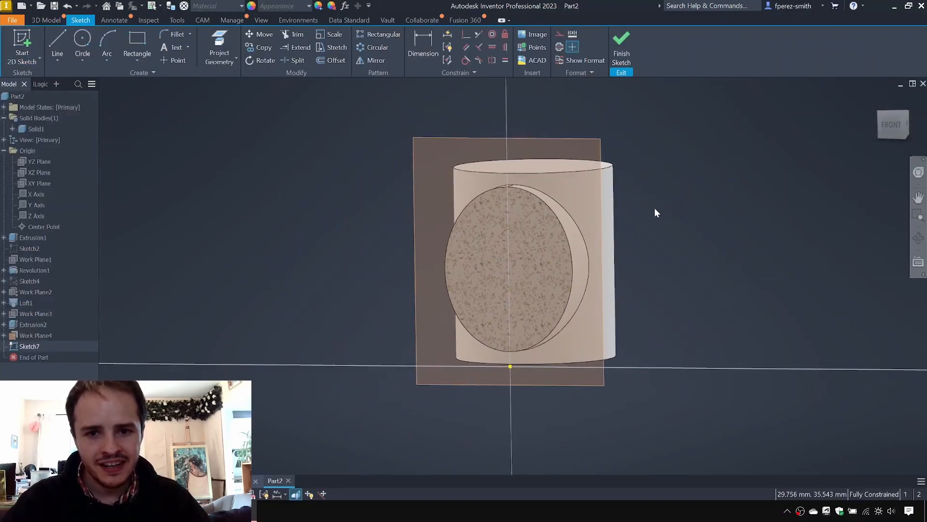
Project the loft's cut edges as an elliptical outline into the sketch and finish it.
left_click(226, 62)
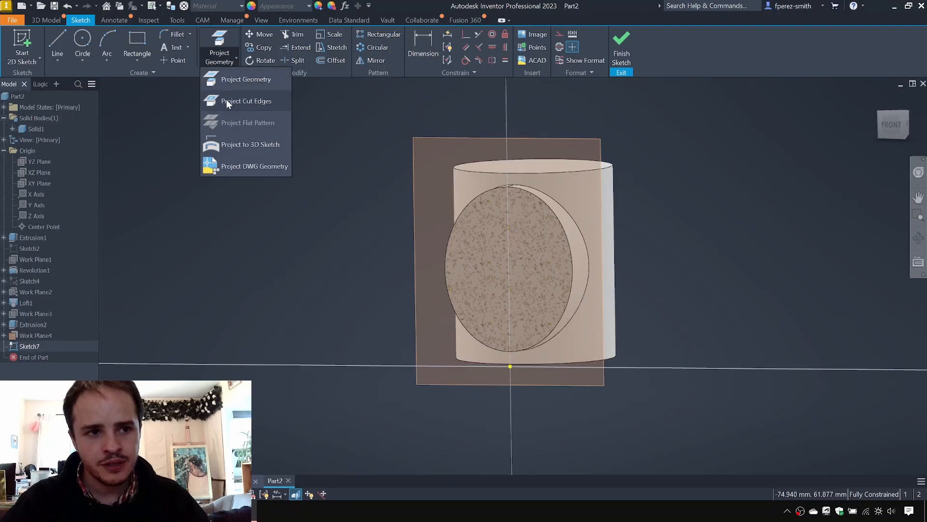
left_click(227, 102)
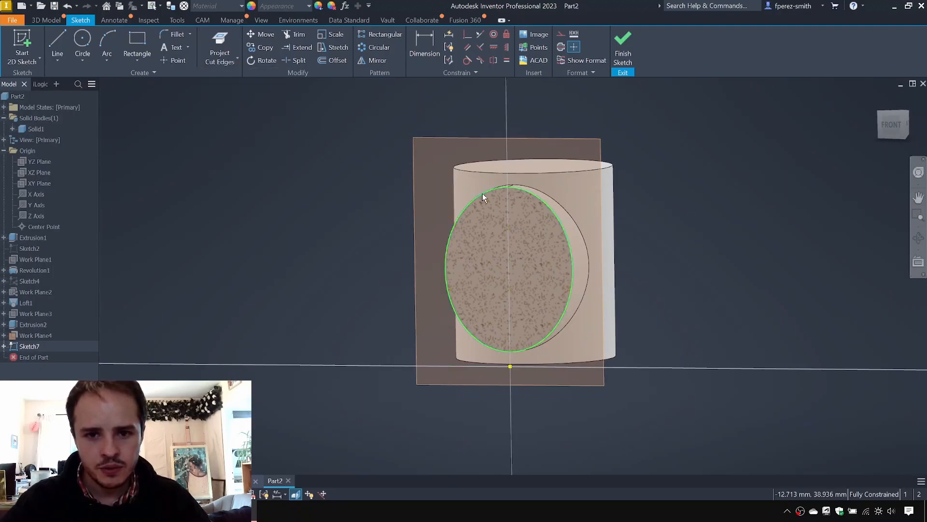
left_click(623, 51)
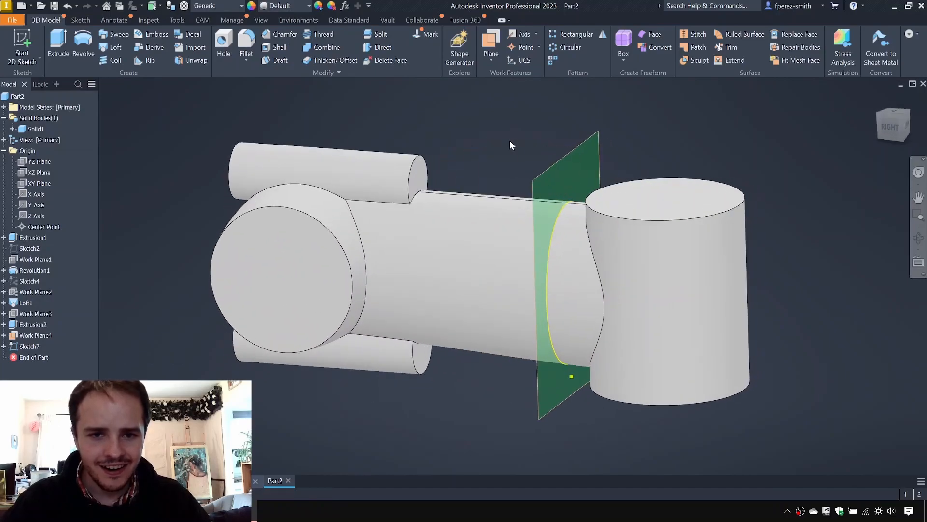
Hide the work plane that cuts through the loft near the large cylinder.
right_click(580, 148)
key("v")
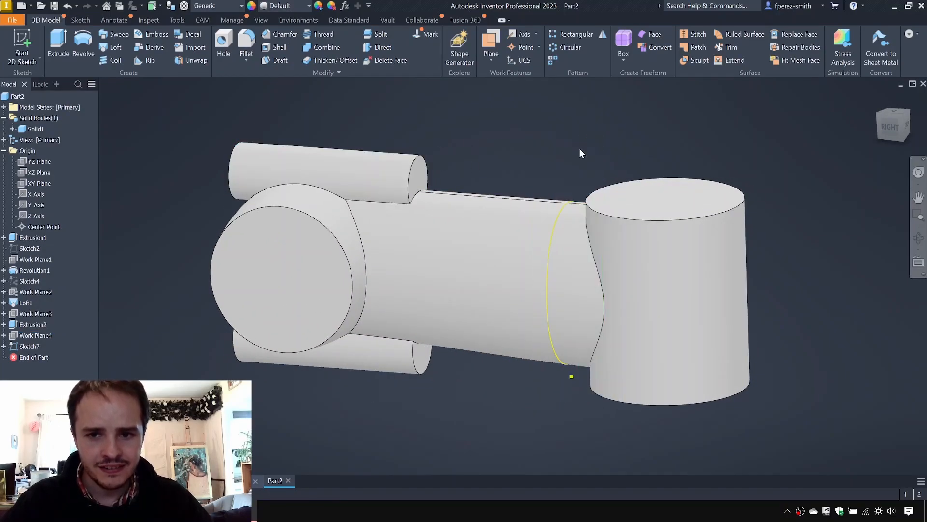
left_click(419, 173)
left_click(412, 360)
left_click(460, 387)
left_click(573, 139)
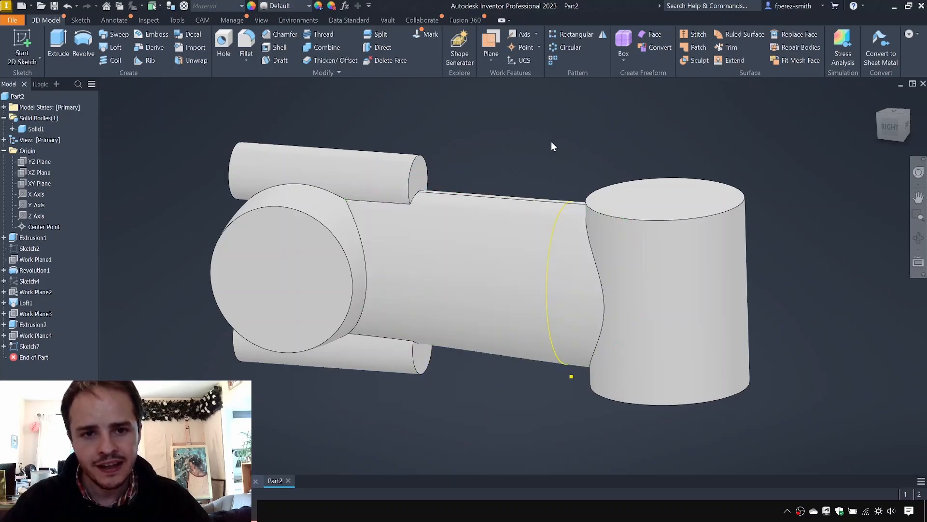
Sketch on the upper rod's end face facing the large cylinder, project its circular edge and finish the sketch.
left_click(411, 183)
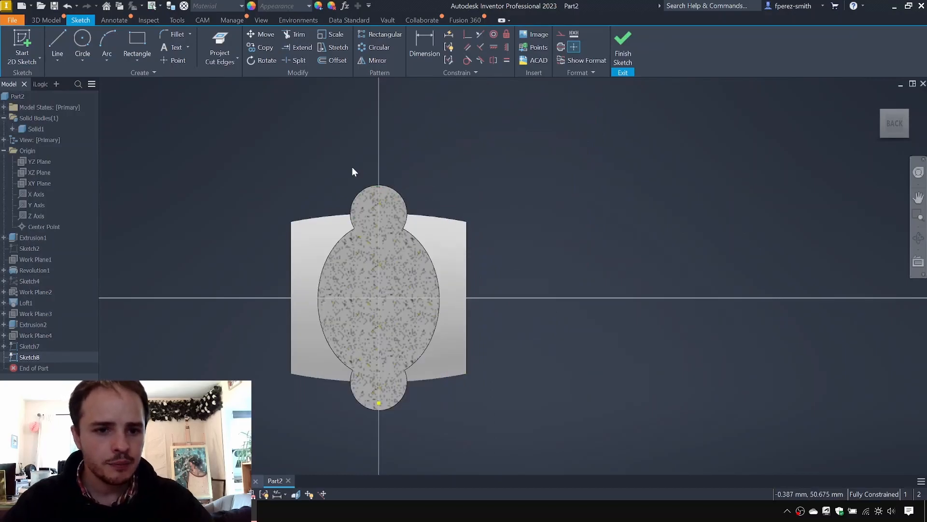
left_click(223, 60)
left_click(227, 79)
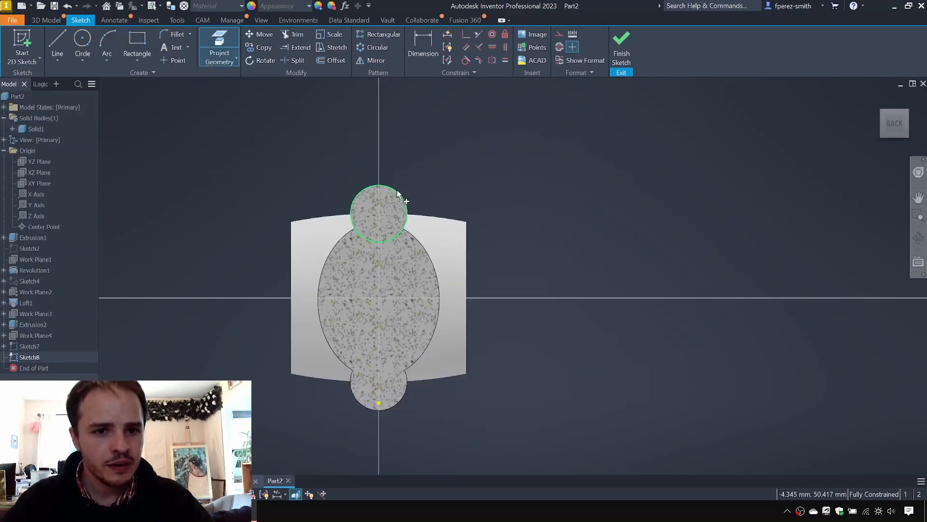
left_click(621, 48)
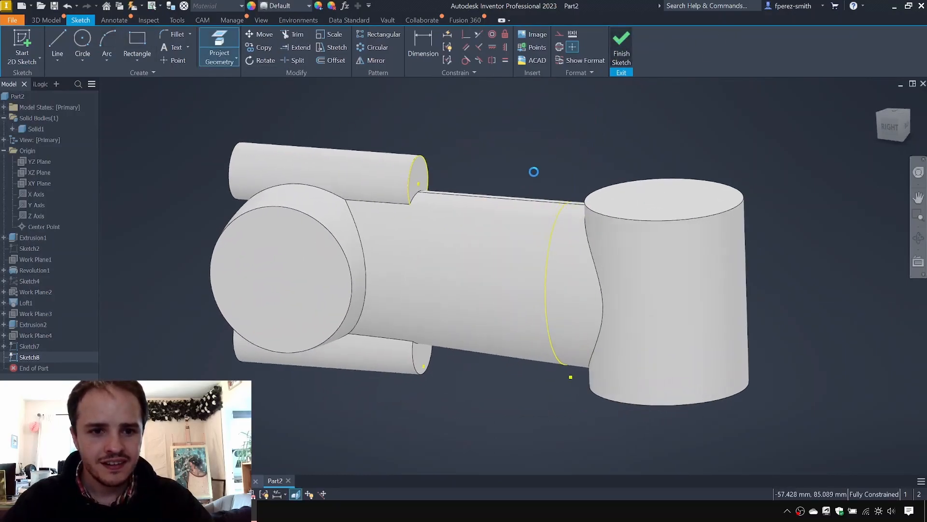
Undo the last projection in the upper rod's sketch, project the full circular edge of the rod's far end instead, and finish the sketch.
key("ctrl+z")
key("ctrl+z")
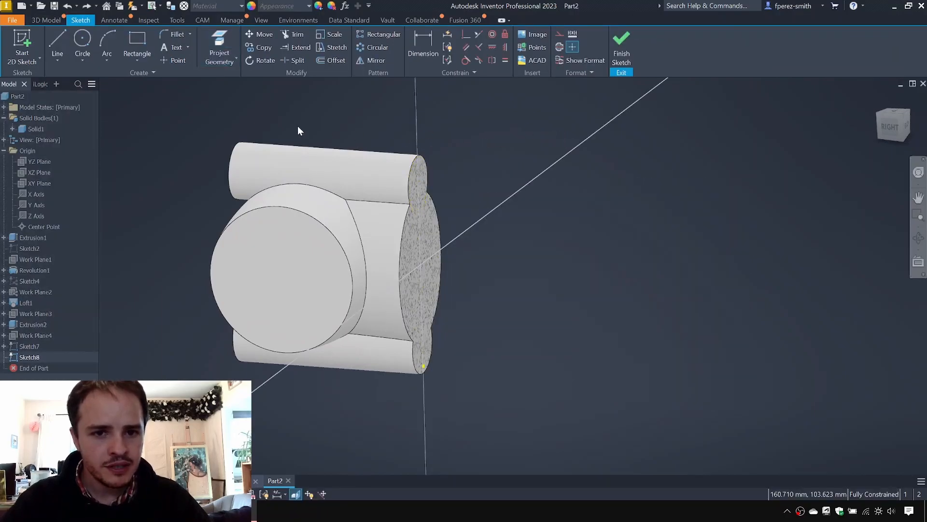
middle_click_drag(308, 126, 368, 135, "shift")
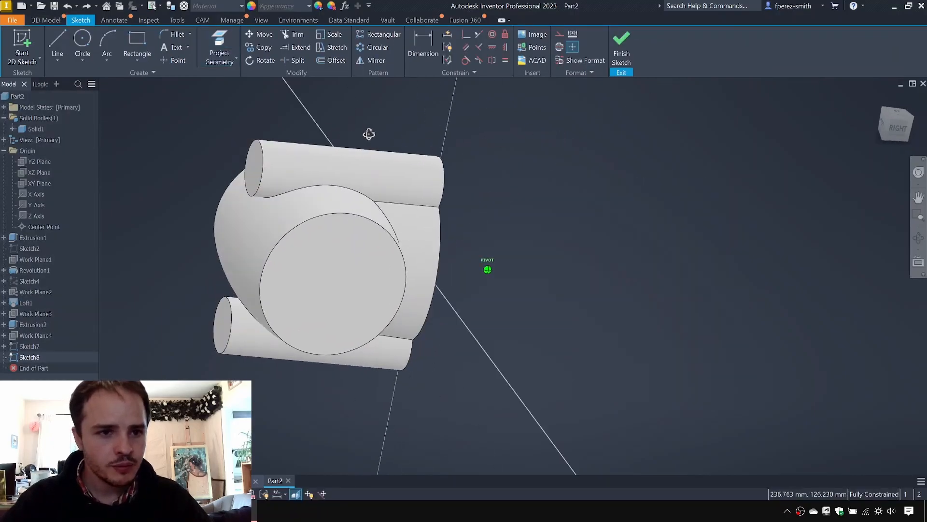
left_click(265, 153)
left_click(627, 48)
Sketch on the lower rod's end face facing the large cylinder, project the rod's far-end circular edge and finish the sketch.
middle_click_drag(476, 149, 405, 107, "shift")
key("s")
left_click(406, 347)
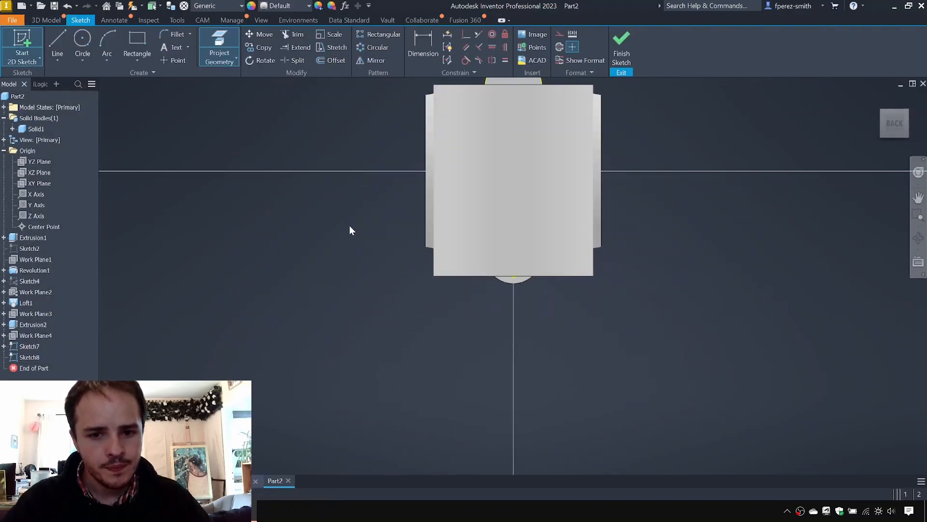
mouse_move(349, 225)
middle_mouse_down("shift")
mouse_move(506, 234)
mouse_move(414, 266)
middle_mouse_up("shift")
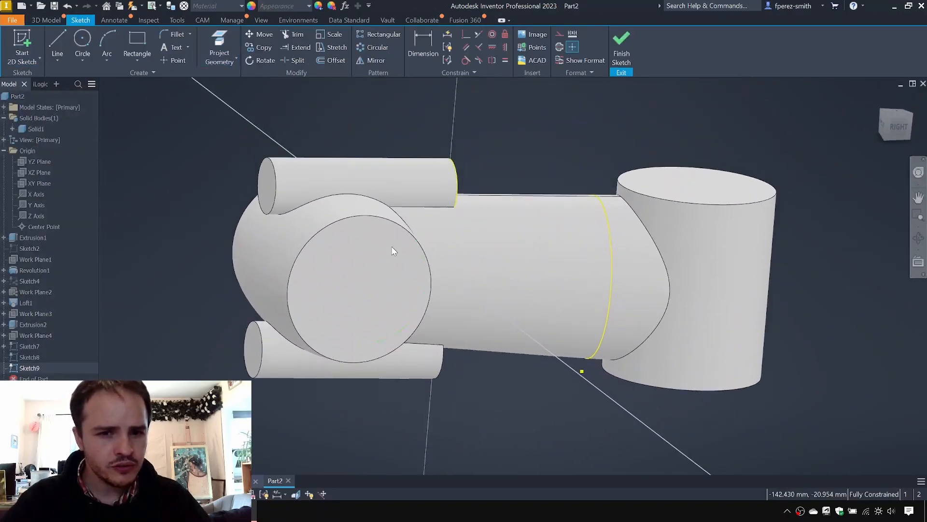
left_click(216, 49)
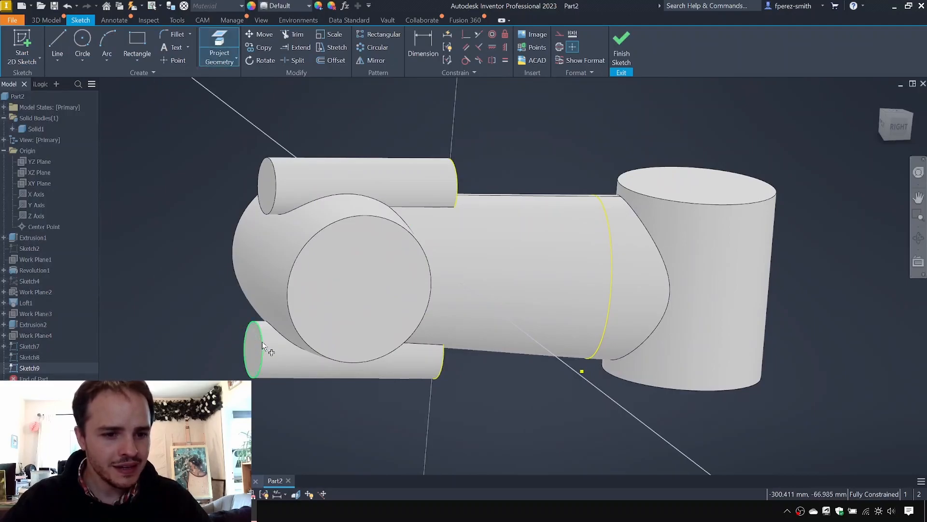
middle_click_drag(683, 155, 630, 28, "shift")
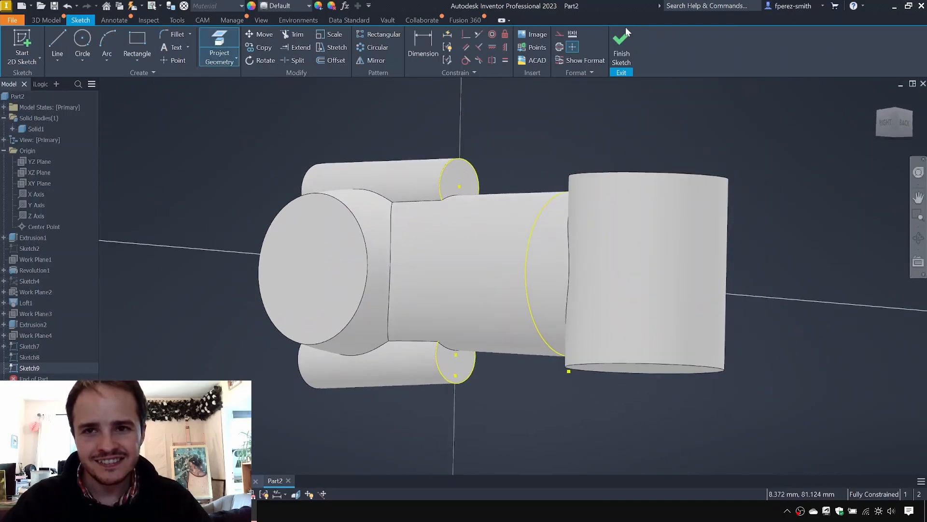
left_click(622, 48)
Set up a loft from the upper rod's full circular profile to the elliptical outline and open its section conditions.
middle_click_drag(567, 172, 428, 153, "shift")
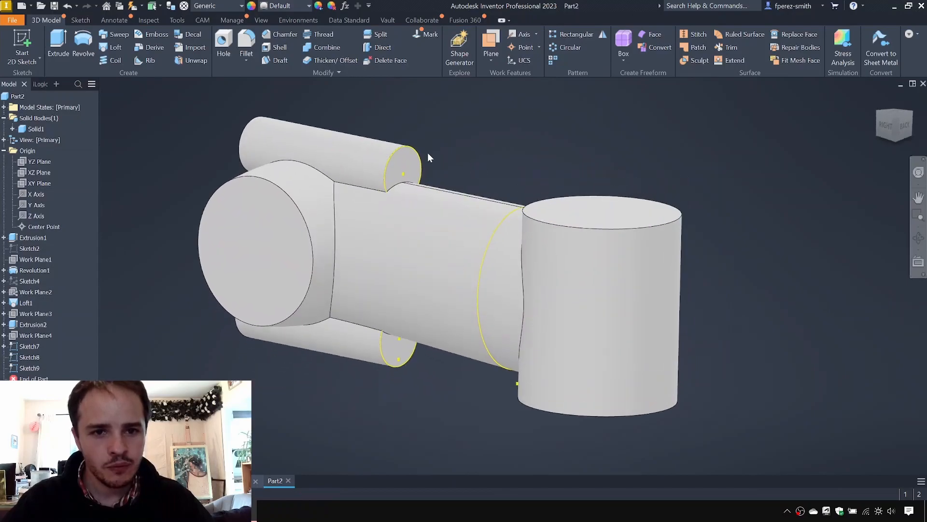
middle_click_drag(559, 140, 488, 179)
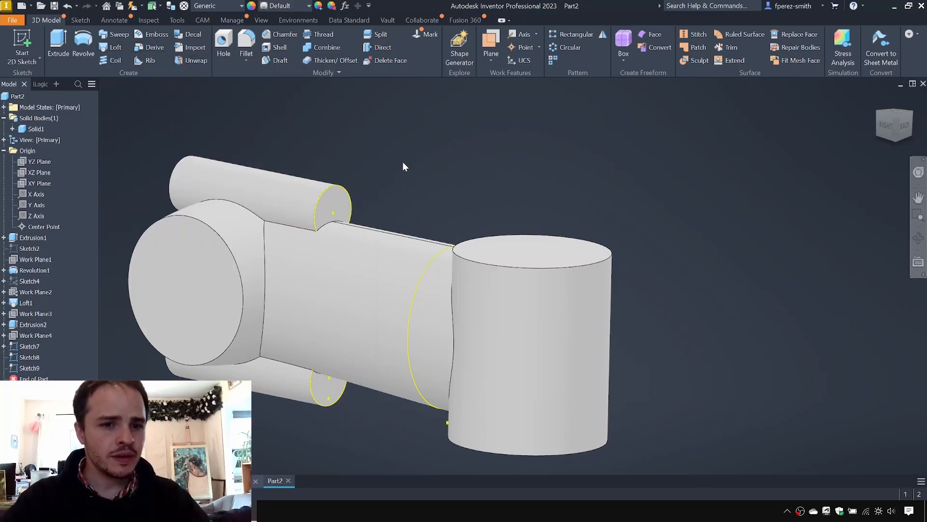
left_click(110, 47)
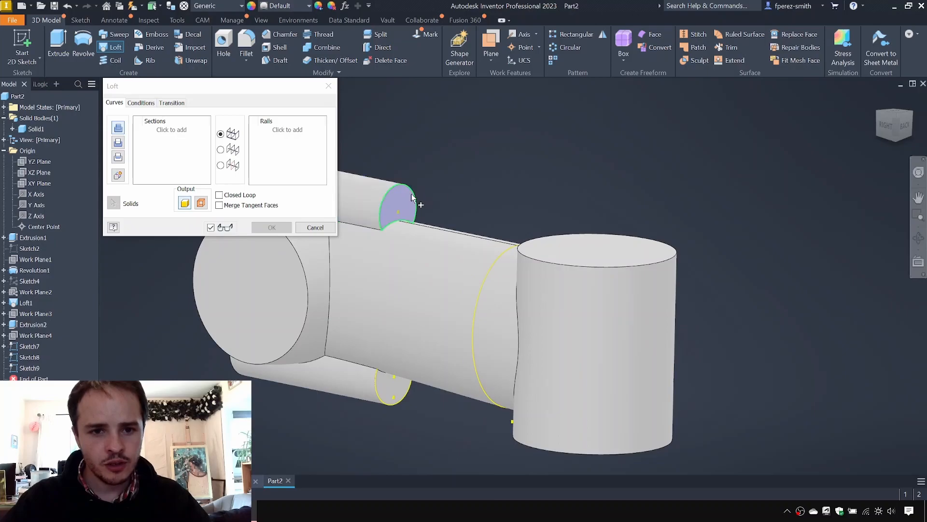
left_click(437, 196)
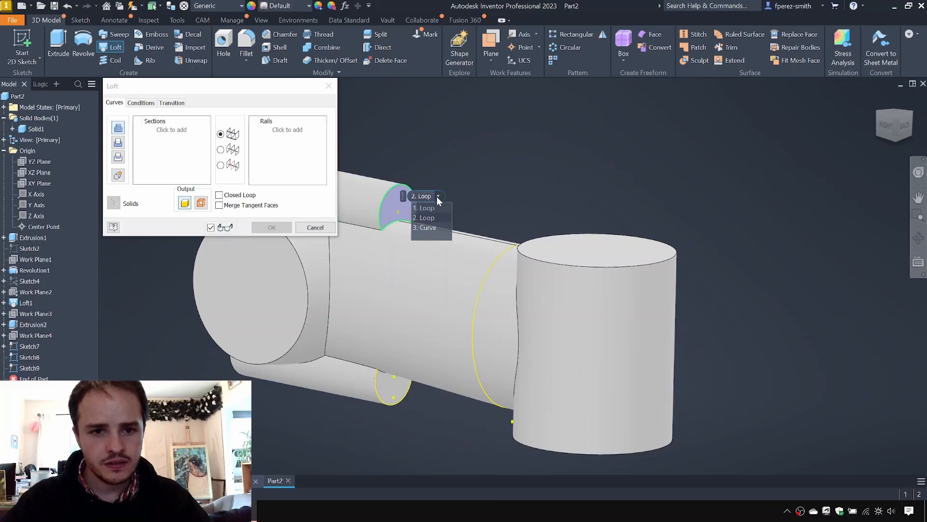
left_click(431, 225)
mouse_move(489, 214)
middle_mouse_down("shift")
mouse_move(513, 207)
mouse_move(534, 185)
mouse_move(555, 195)
middle_mouse_up("shift")
left_click(523, 253)
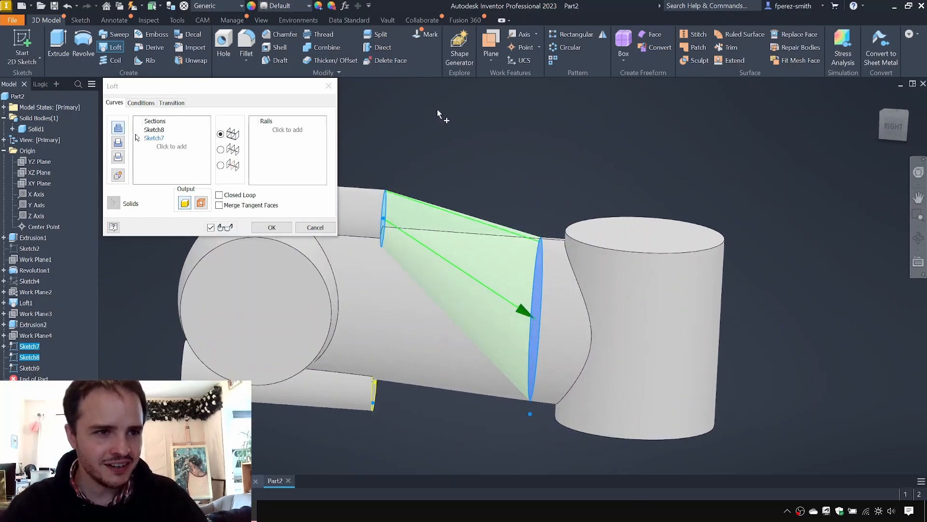
left_click(148, 103)
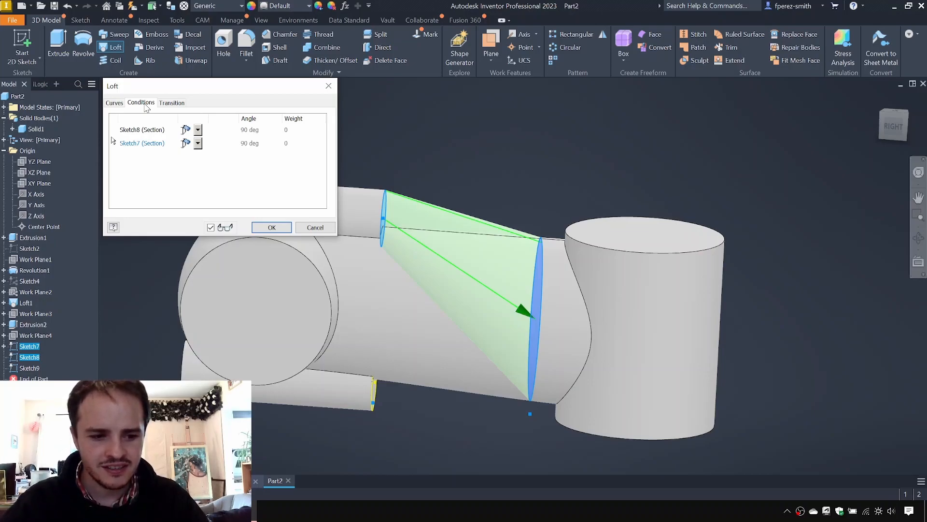
Try the Direction Condition on the Sketch8 section and revert it to the default condition.
left_click(201, 130)
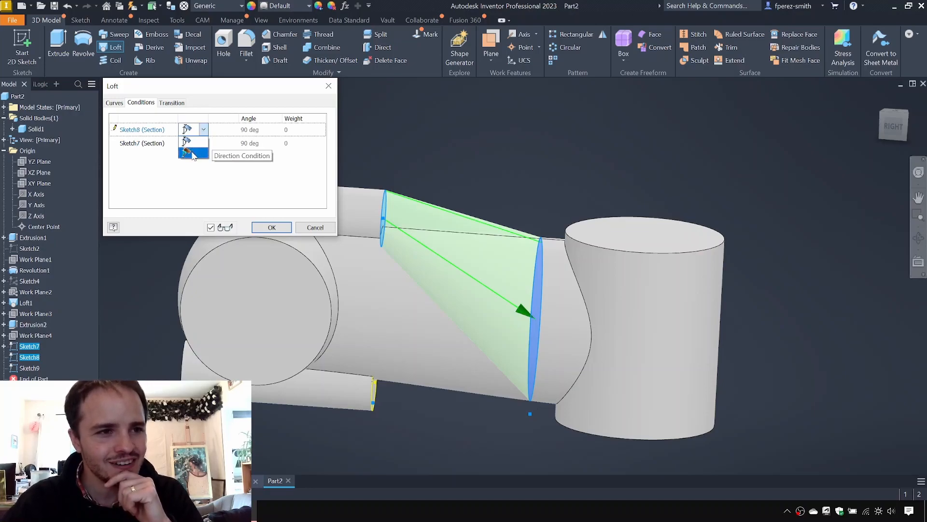
left_click(194, 153)
left_click(197, 128)
left_click(191, 141)
scroll(540, 177, "up", 4)
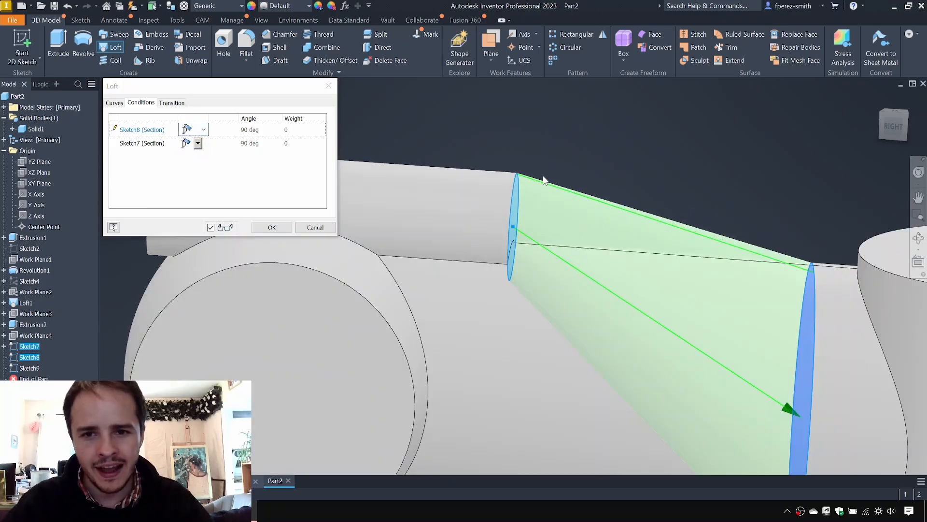
scroll(544, 180, "up", 3)
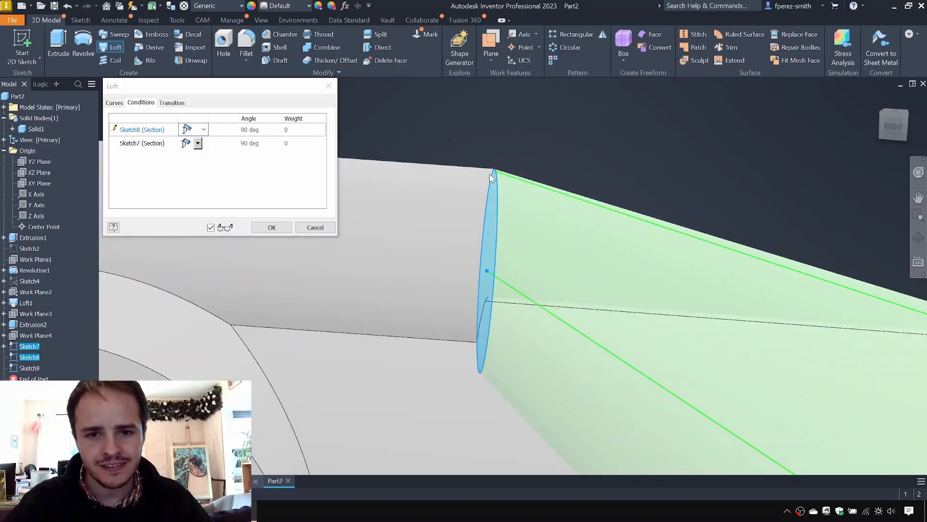
Apply the Direction Condition to both the Sketch8 and Sketch7 sections and create the upper loft.
left_click(202, 129)
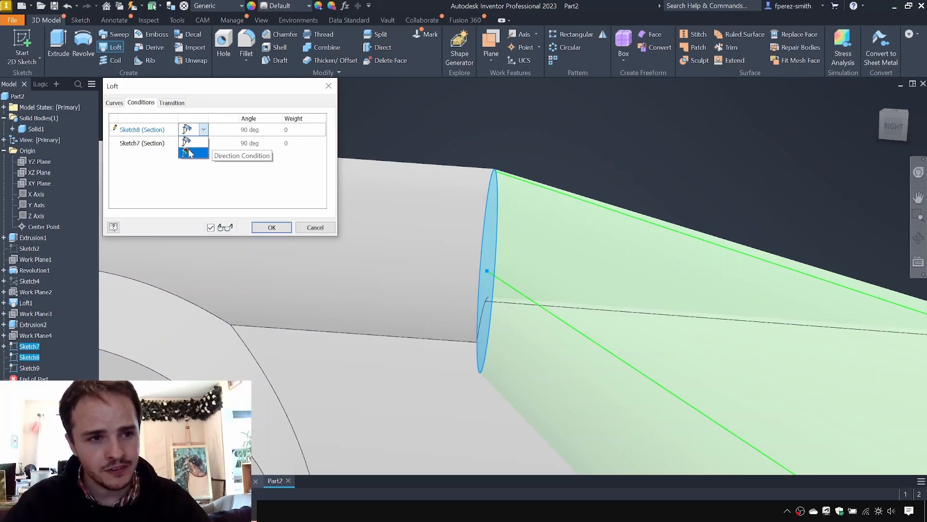
left_click(190, 154)
scroll(567, 196, "down", 5)
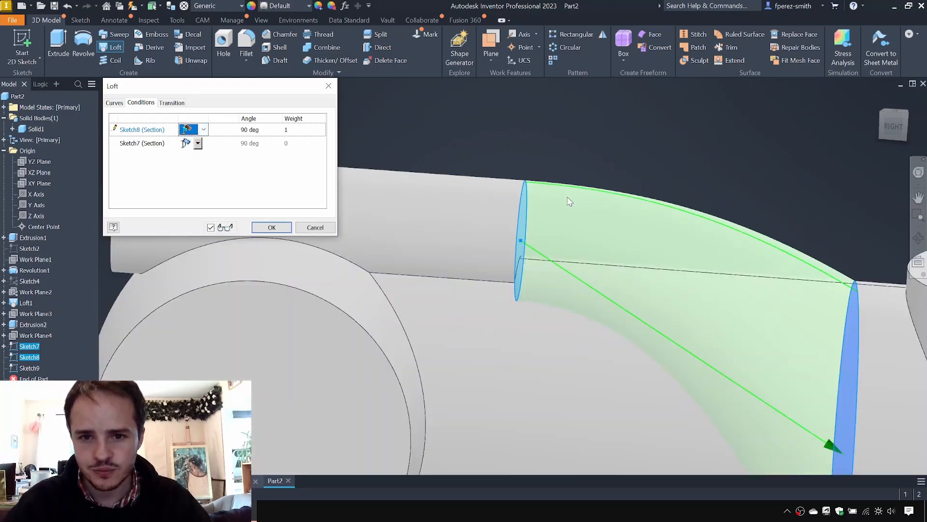
middle_click_drag(567, 196, 480, 153)
scroll(749, 239, "up", 3)
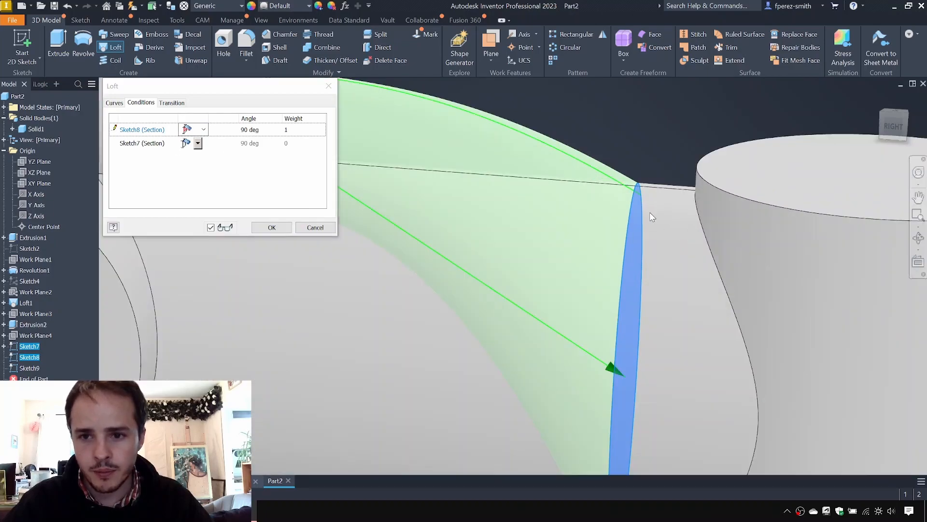
left_click(203, 143)
left_click(193, 166)
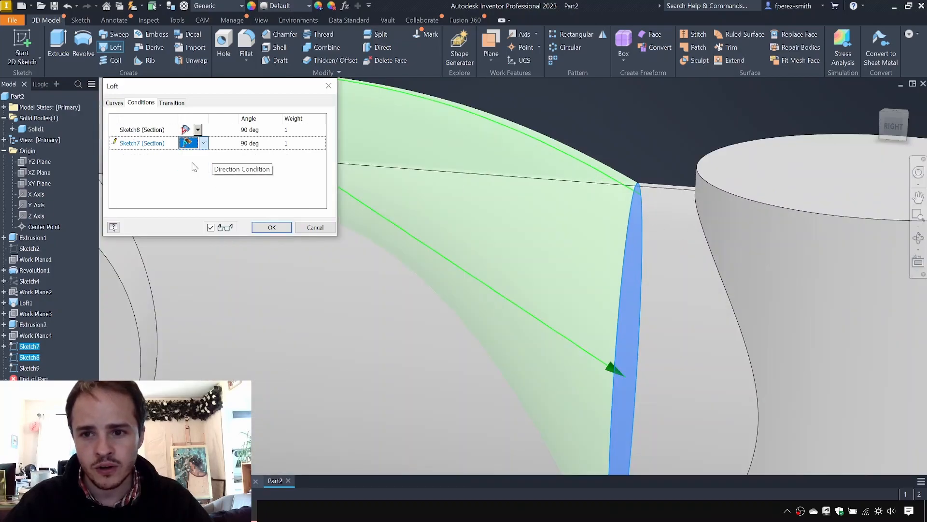
scroll(628, 223, "down", 3)
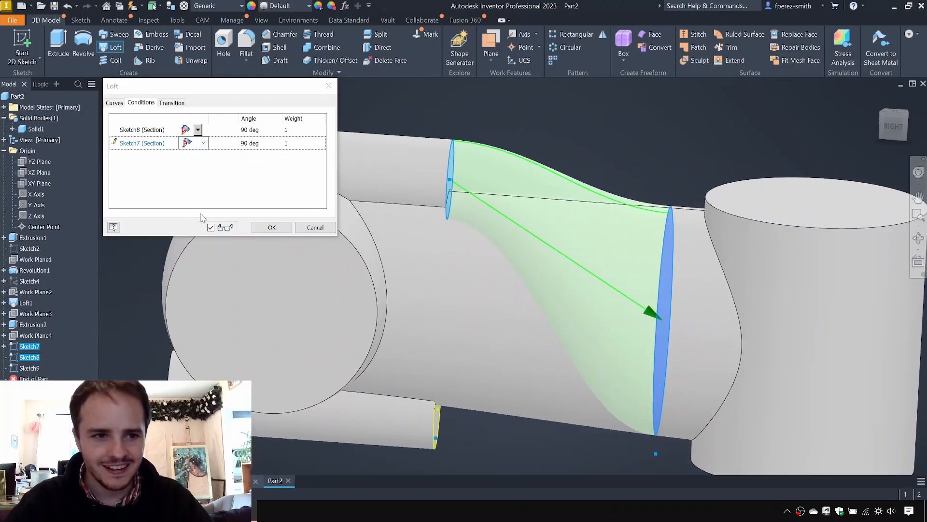
left_click(271, 227)
Make Sketch7, the elliptical outline used by the upper rod's loft, visible again.
middle_click_drag(399, 227, 390, 191, "shift")
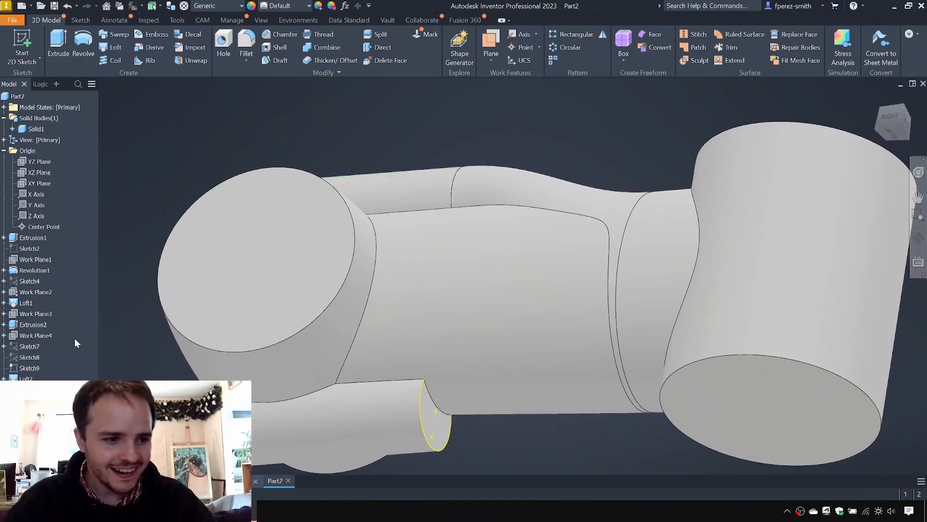
left_click(577, 285)
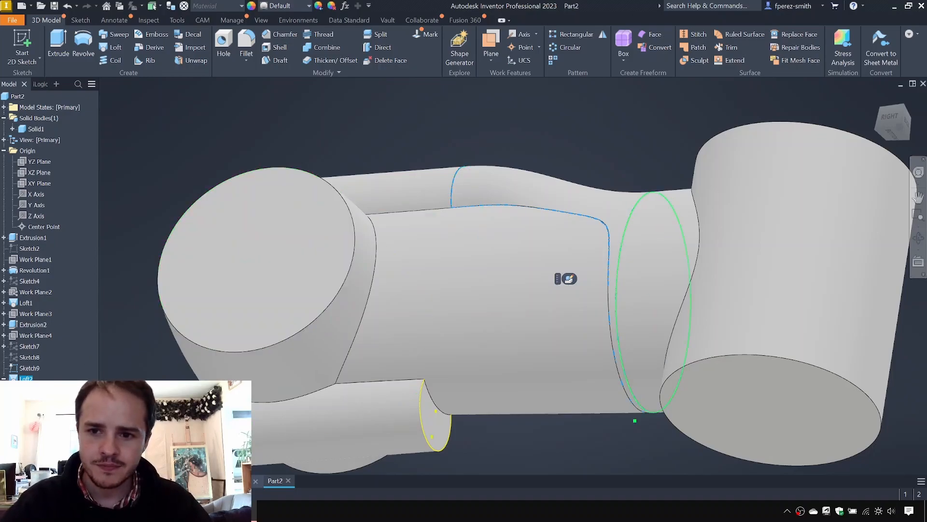
right_click(38, 390)
left_click(63, 418)
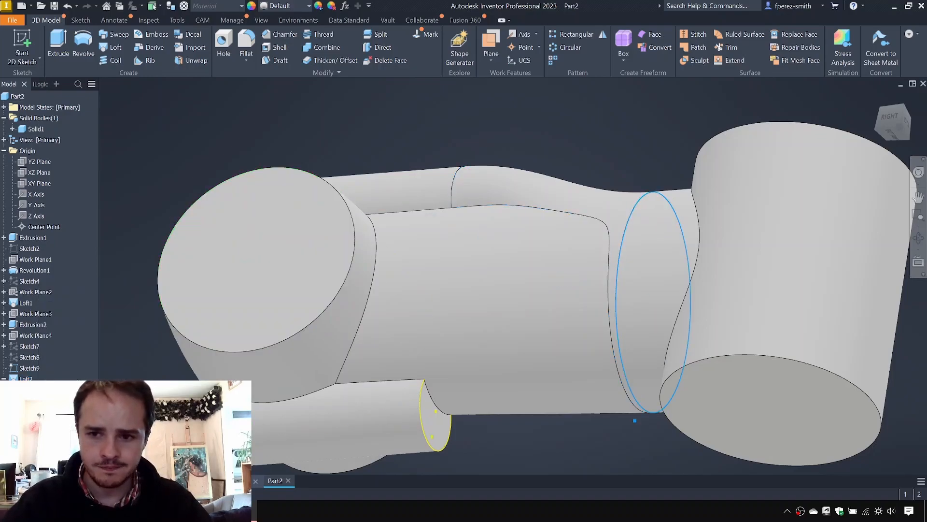
middle_click_drag(676, 403, 655, 377)
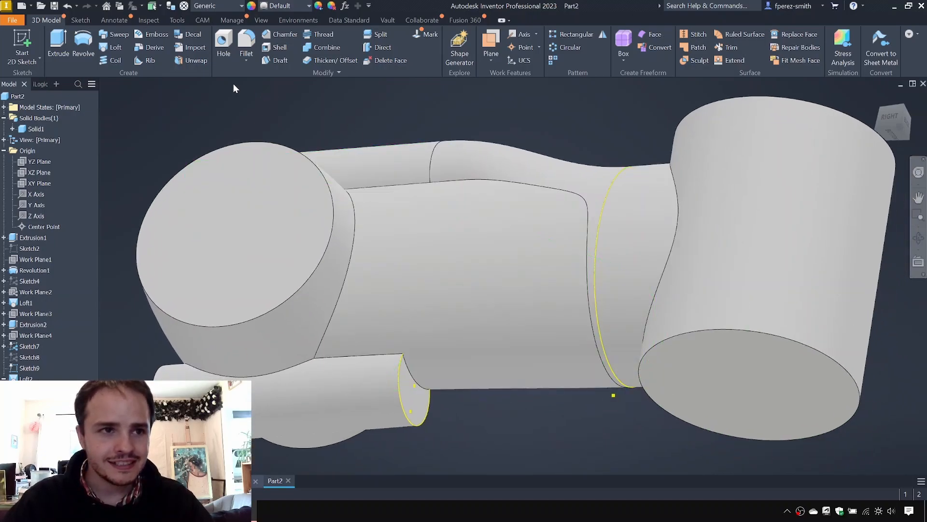
Set up a loft from the lower rod's full circular profile in Sketch9 to the elliptical outline in Sketch7.
left_click(114, 49)
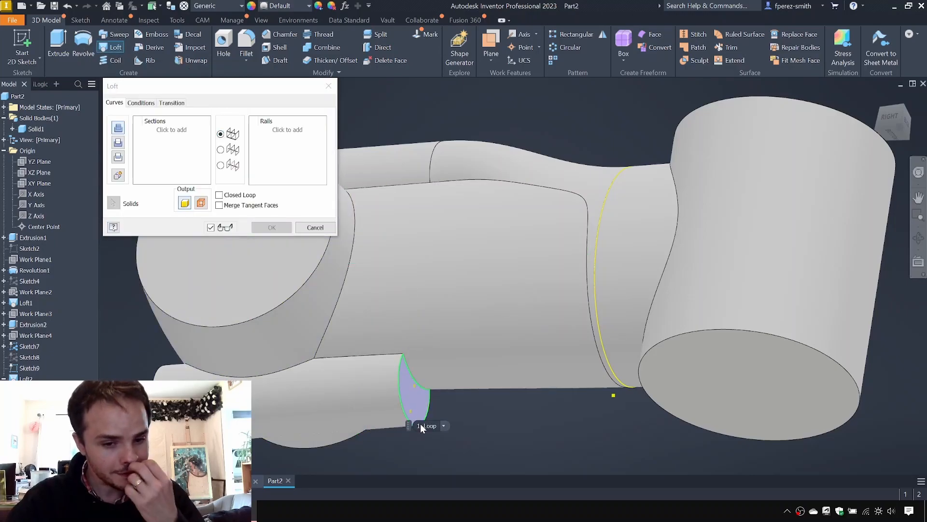
left_click(443, 425)
left_click(442, 456)
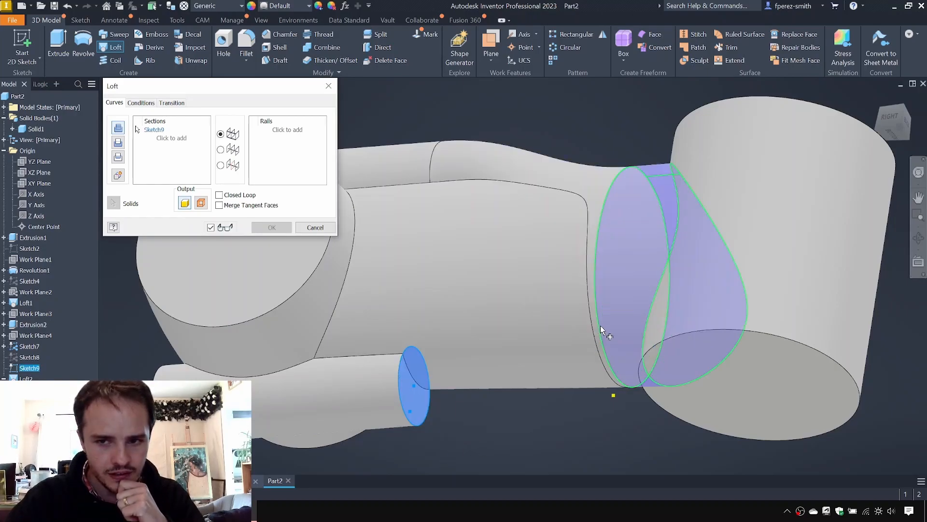
mouse_move(601, 327)
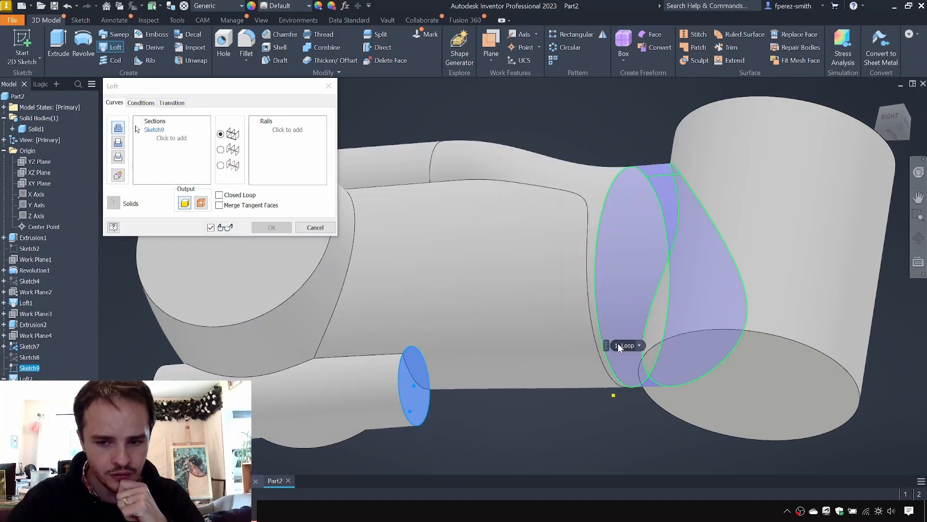
left_click(639, 345)
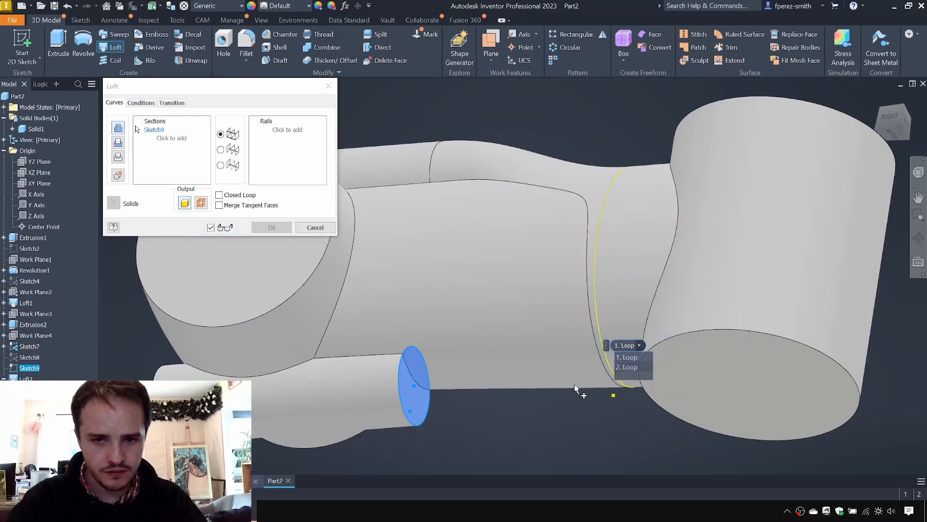
middle_click_drag(597, 247, 643, 265, "shift")
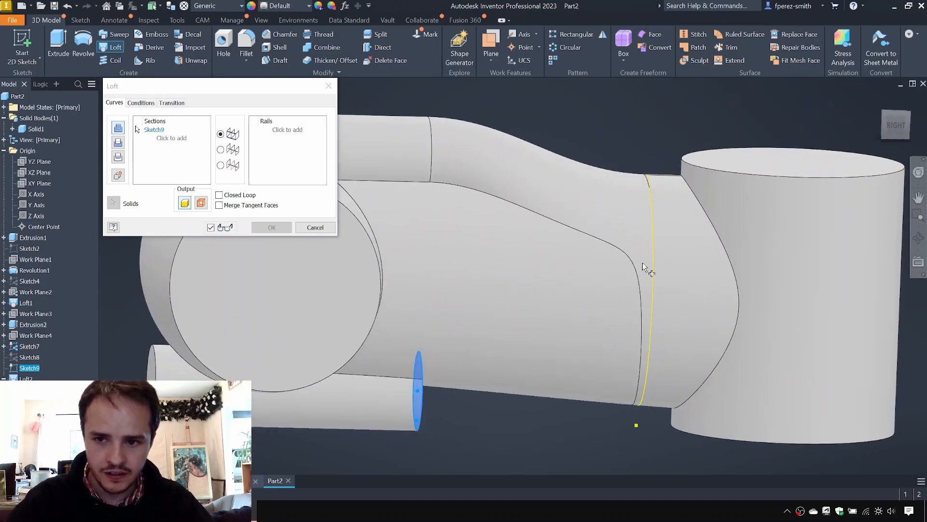
mouse_move(653, 237)
scroll(653, 237, "down", 1)
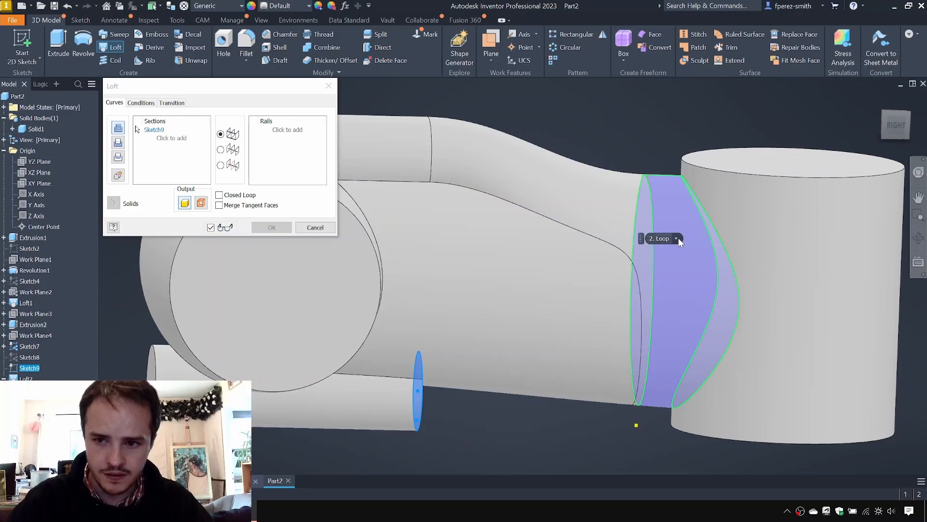
left_click(677, 238)
left_click(665, 269)
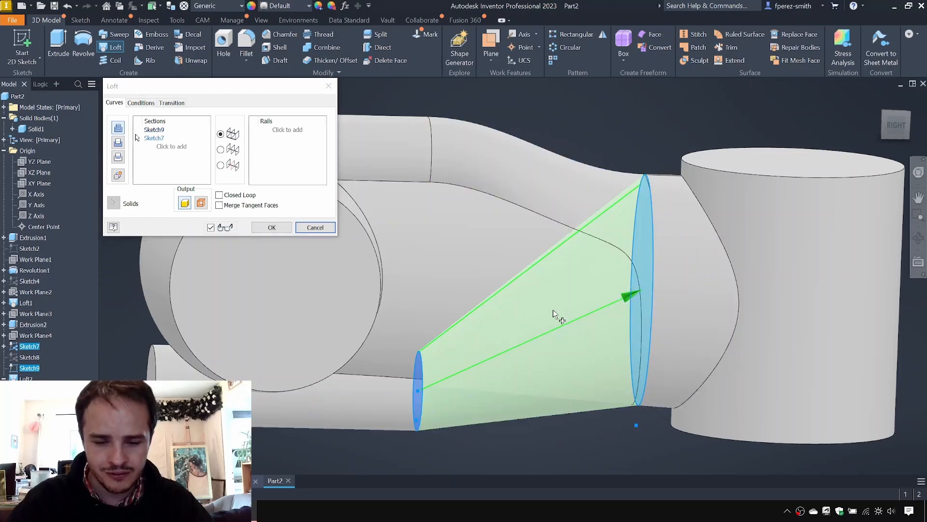
middle_click_drag(555, 310, 539, 291, "shift")
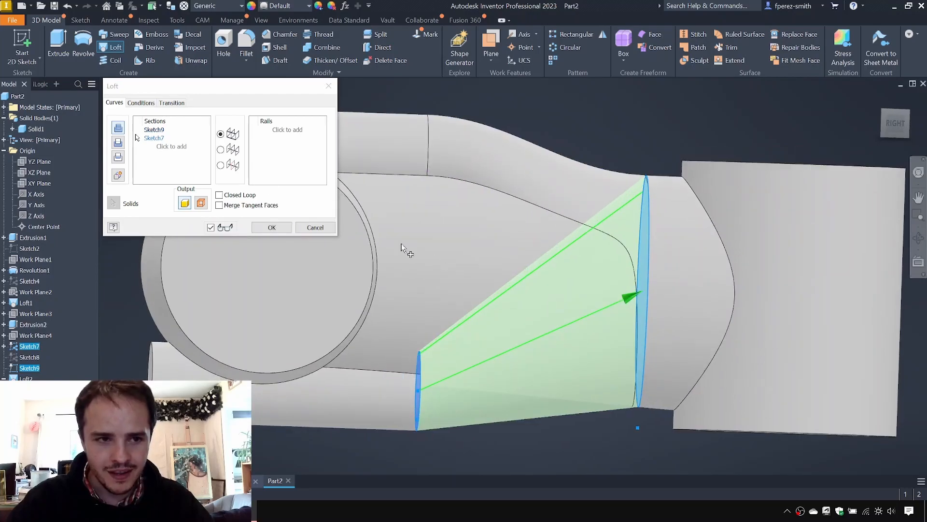
Apply the Direction Condition to both the Sketch9 and Sketch7 sections and create the lower loft.
left_click(141, 103)
left_click(198, 129)
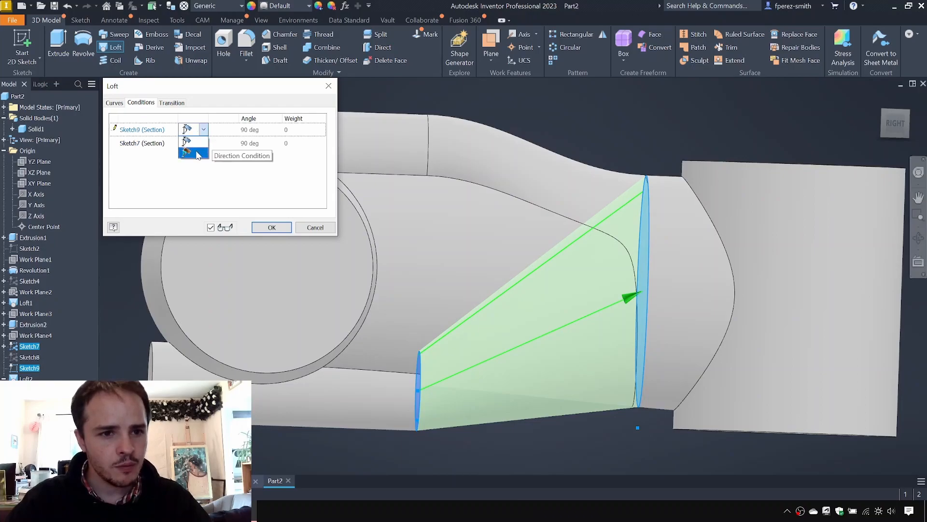
left_click(197, 151)
left_click(198, 144)
left_click(193, 167)
left_click(271, 227)
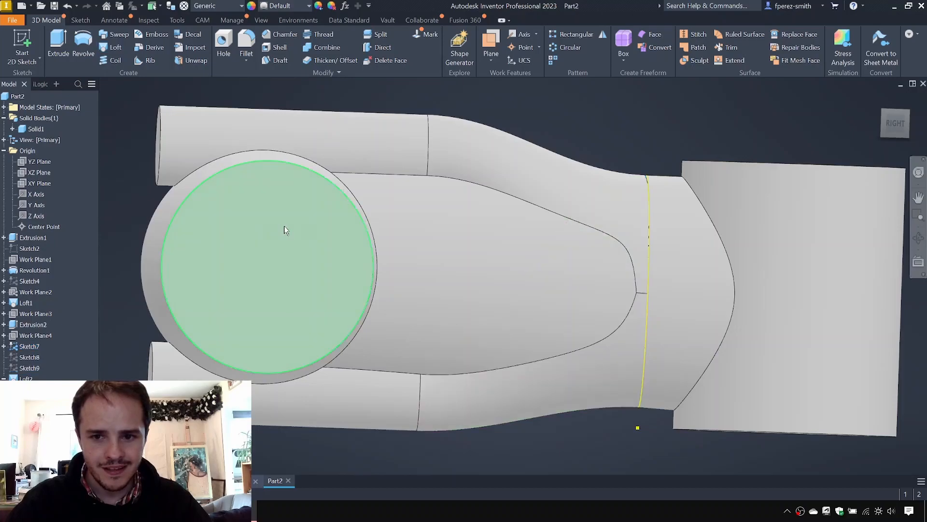
scroll(564, 212, "down", 3)
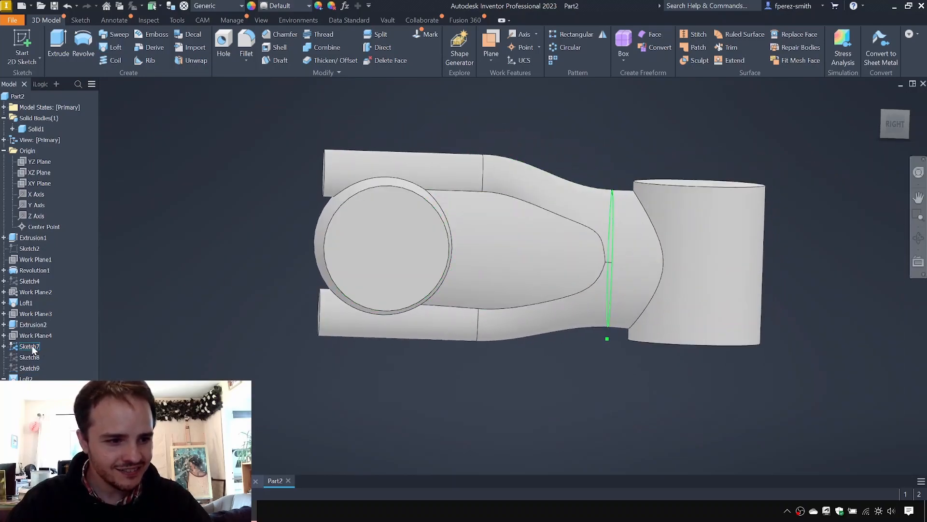
mouse_move(318, 245)
middle_mouse_down("shift")
mouse_move(378, 242)
mouse_move(381, 255)
middle_mouse_up("shift")
middle_click_drag(586, 232, 561, 228)
scroll(553, 237, "up", 1)
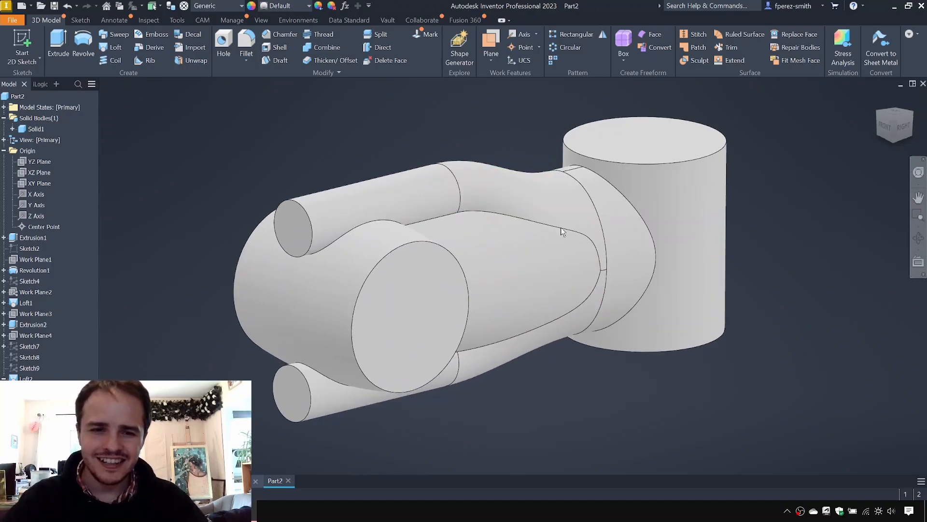
middle_click_drag(406, 201, 464, 177, "shift")
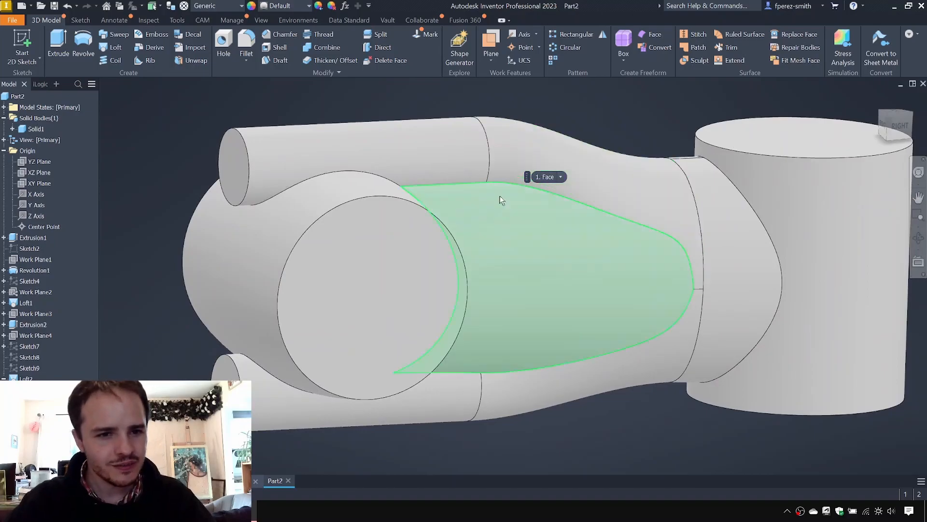
key("f")
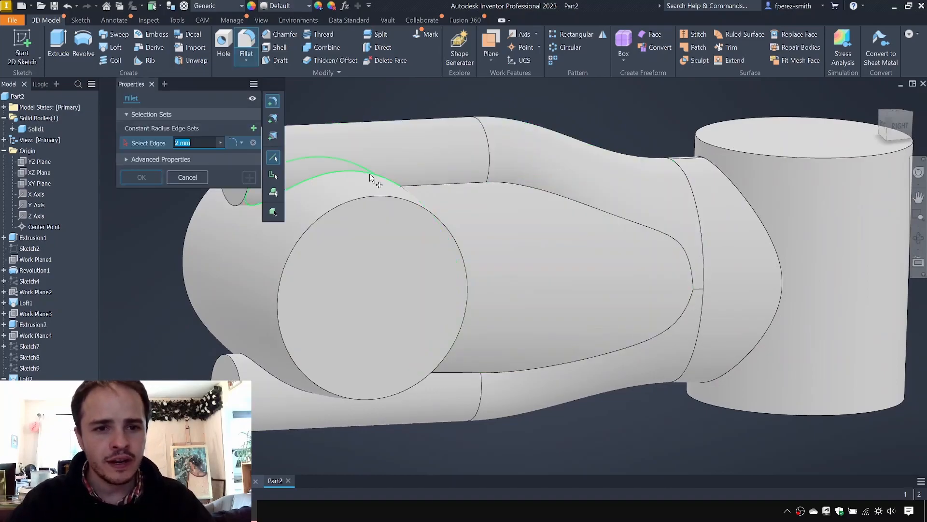
left_click(249, 46)
left_click(248, 45)
left_click(474, 185)
middle_click_drag(474, 186, 370, 229, "shift")
key("Escape")
Fillet the edges where the central loft meets both sides of the barrel and the cylinder with a 2 mm radius.
key("f")
left_click(387, 241)
middle_click_drag(387, 240, 393, 180, "shift")
left_click(393, 181)
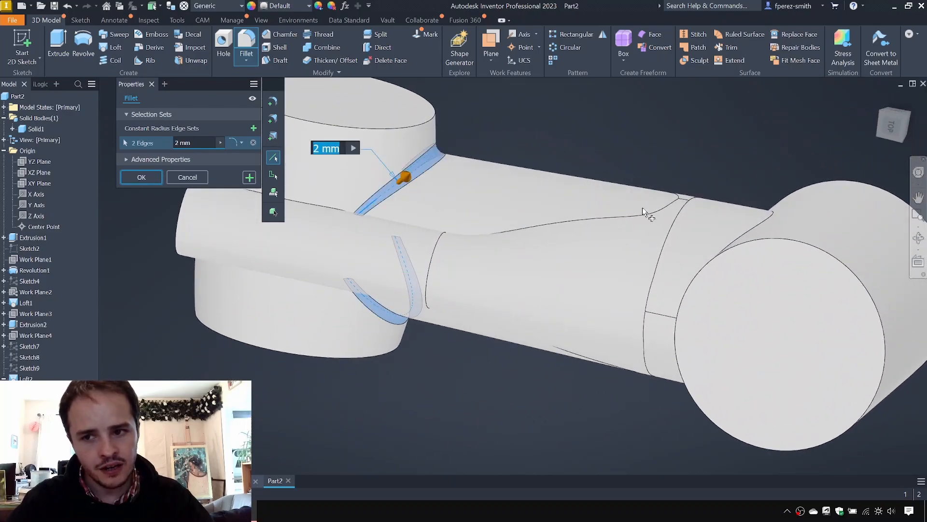
middle_click_drag(643, 207, 778, 206, "shift")
left_click(771, 220)
middle_click_drag(652, 253, 661, 216, "shift")
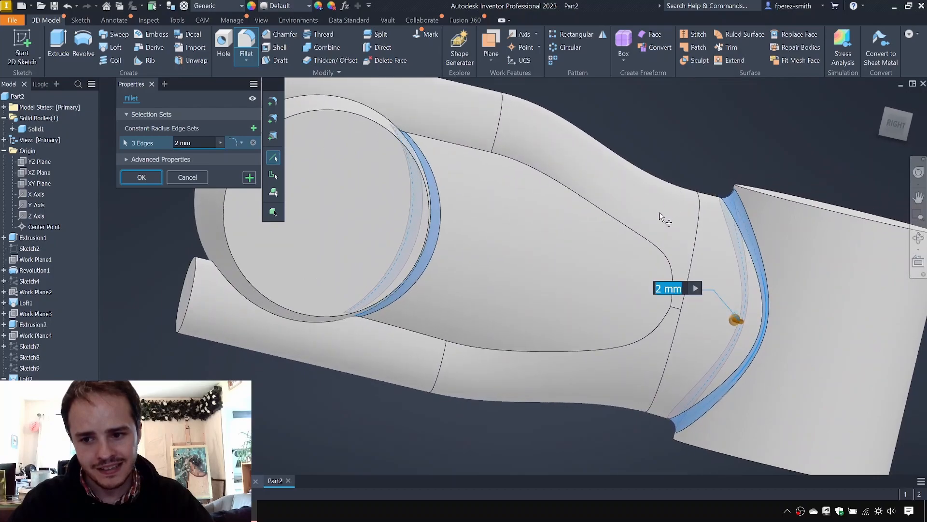
left_click(249, 178)
Fillet the two short seam edges where the upper and lower rod lofts meet, one on each side of the body, with a 2 mm radius.
middle_click_drag(471, 257, 481, 271)
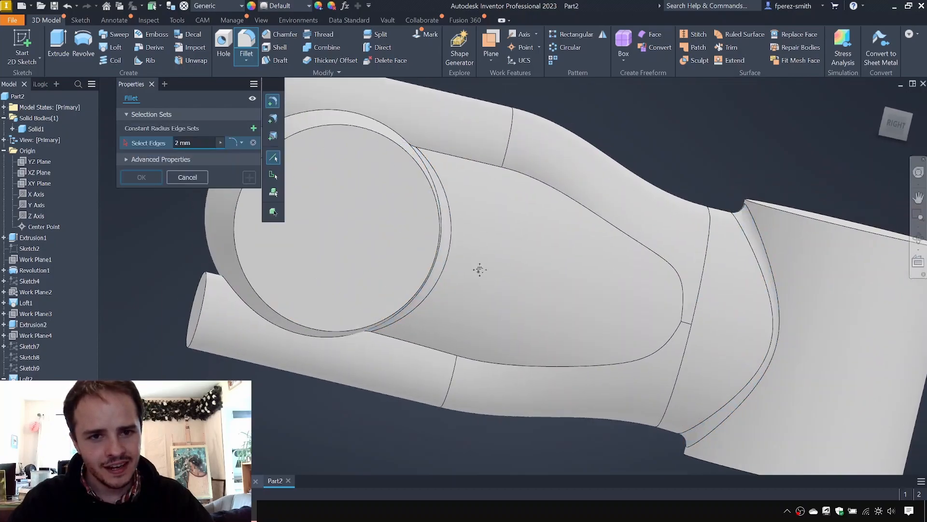
left_click(469, 161)
key("Escape")
key("f")
left_click(686, 323)
middle_click_drag(681, 271, 665, 293, "shift")
scroll(665, 293, "up", 6)
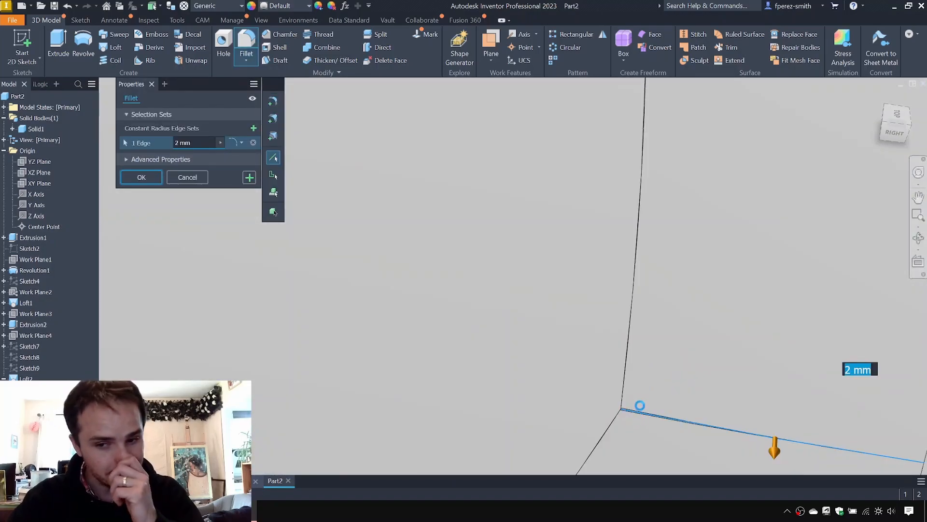
scroll(639, 391, "down", 2)
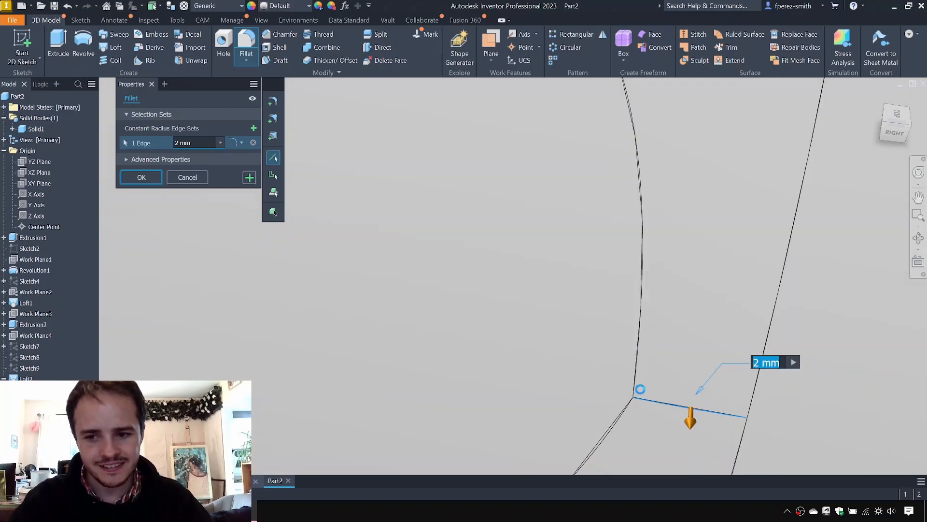
scroll(637, 381, "down", 5)
middle_click_drag(633, 354, 609, 232, "shift")
scroll(642, 260, "up", 6)
left_click(641, 271)
scroll(617, 319, "down", 3)
scroll(606, 230, "down", 3)
middle_click_drag(485, 251, 460, 145)
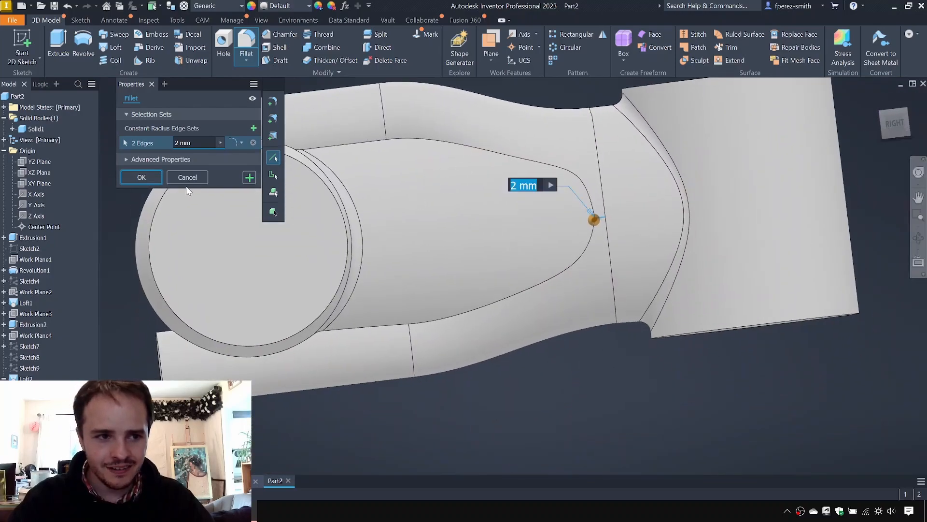
left_click(249, 177)
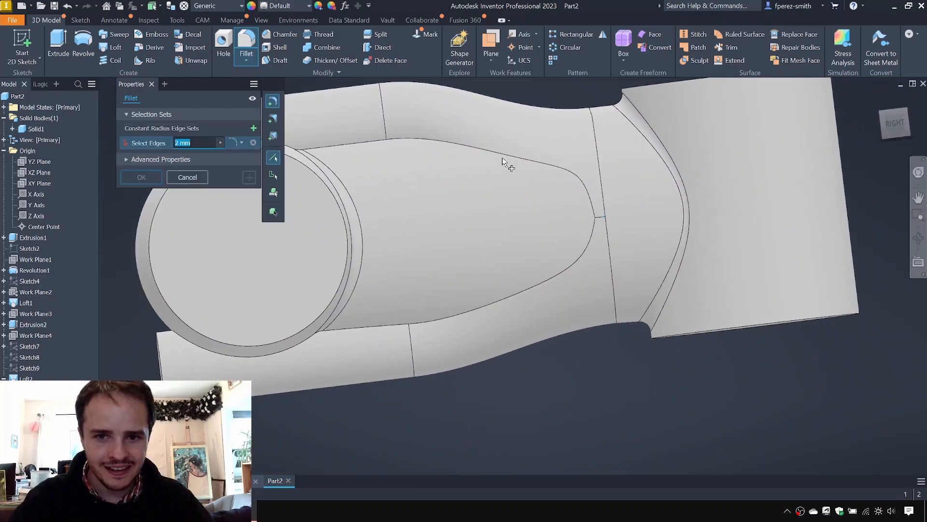
Fillet the connected edges where both rods and their lofts meet the barrel and central body with a 2 mm radius.
middle_click_drag(482, 176, 567, 231, "shift")
left_click(473, 159)
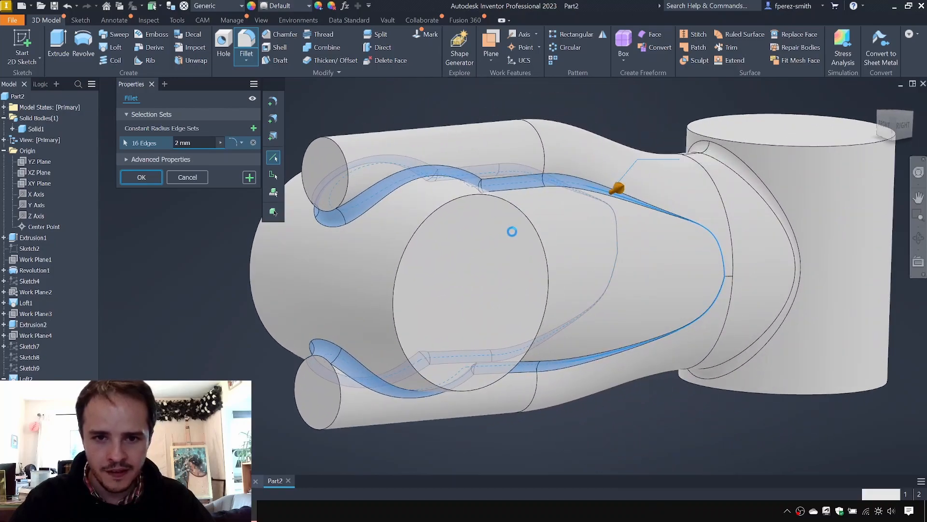
key("Return")
Select the circular end face of the upper rod.
middle_click_drag(785, 141, 680, 183, "shift")
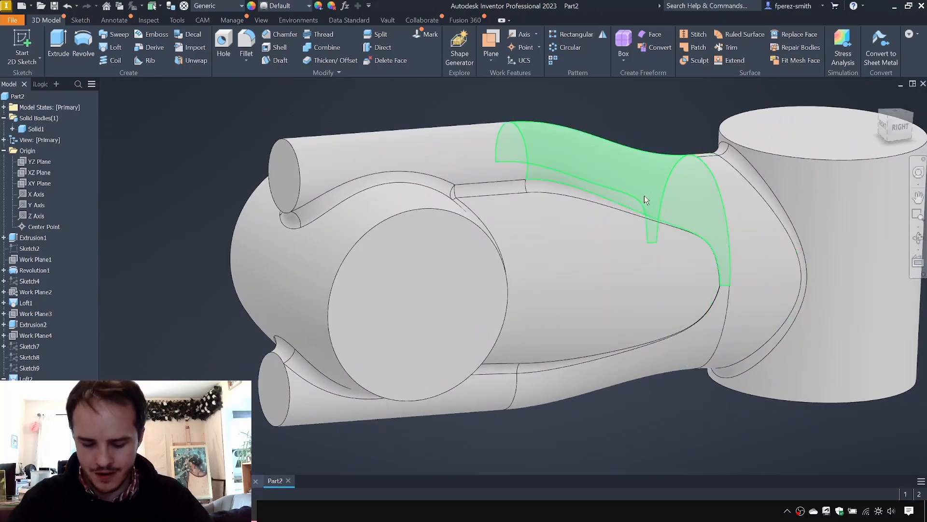
middle_click_drag(432, 119, 306, 110, "shift")
middle_click_drag(259, 131, 317, 127, "shift")
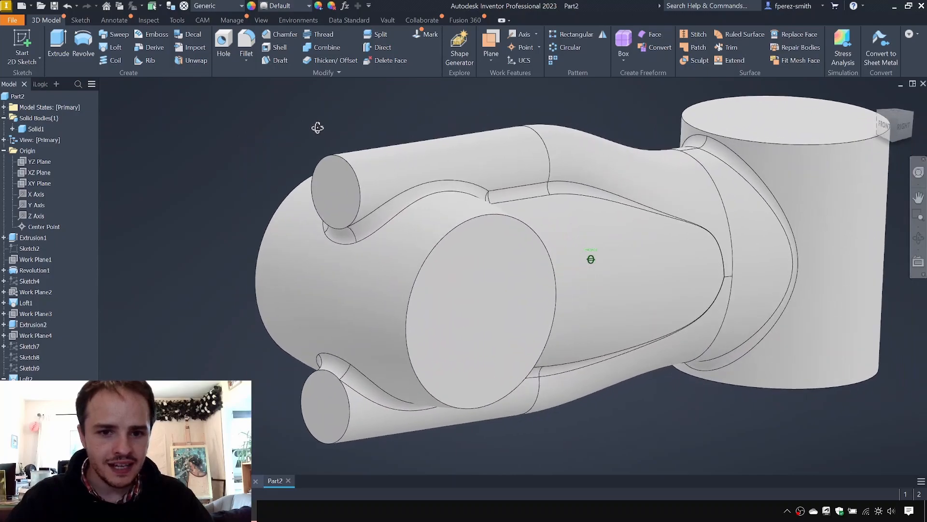
left_click(331, 190)
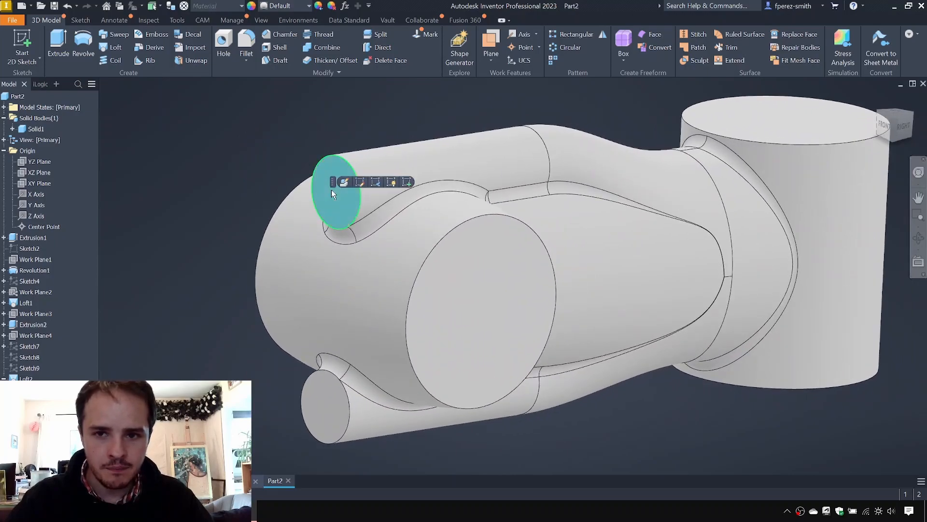
left_click(387, 114)
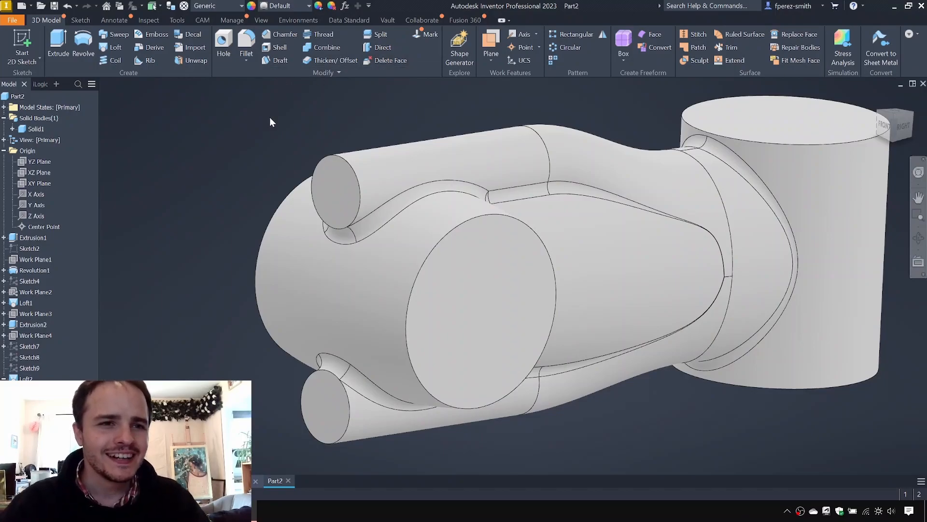
left_click(337, 205)
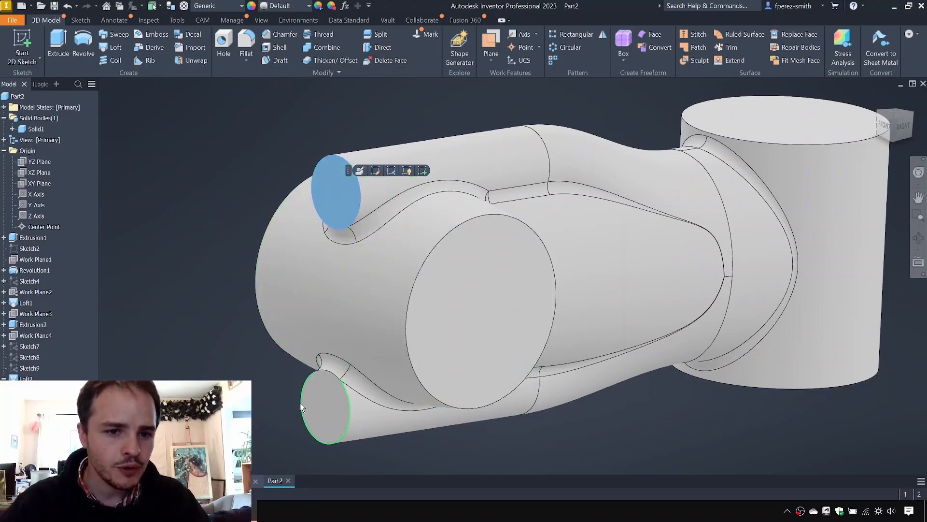
Create work points at the centres of the circular edges on the upper and lower tubes' end faces.
left_click(326, 403)
left_click(209, 135)
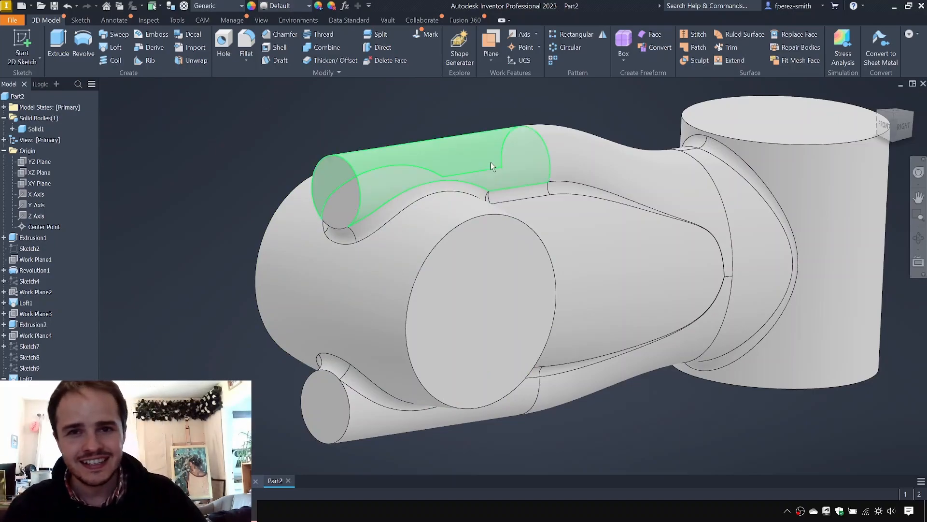
left_click(539, 48)
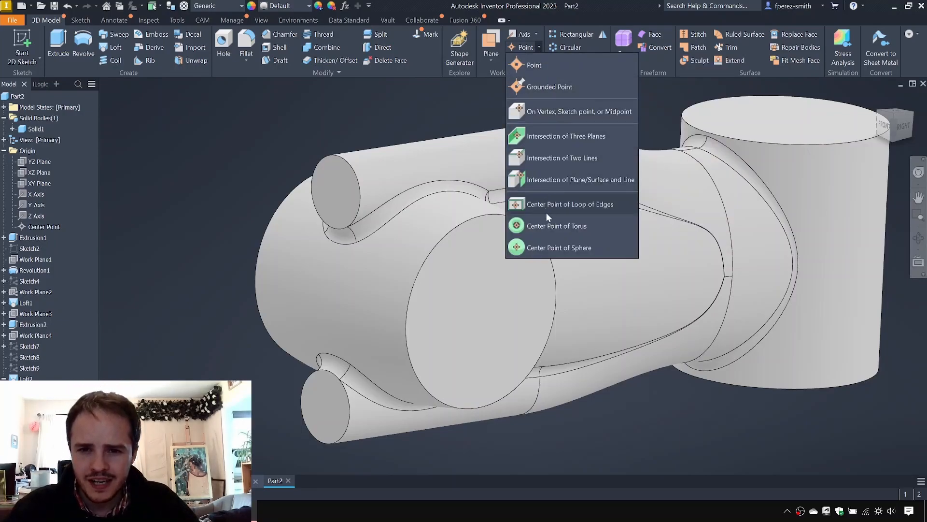
left_click(562, 205)
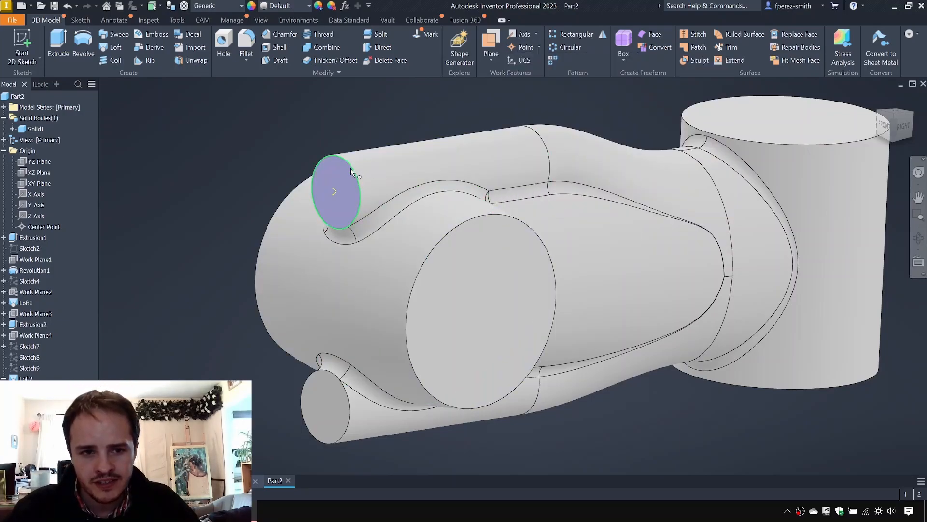
left_click(351, 172)
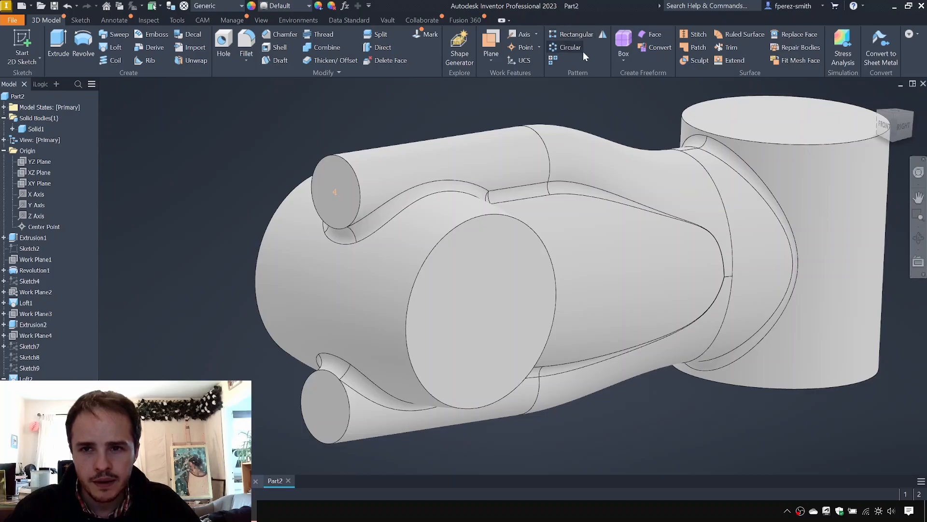
left_click(539, 47)
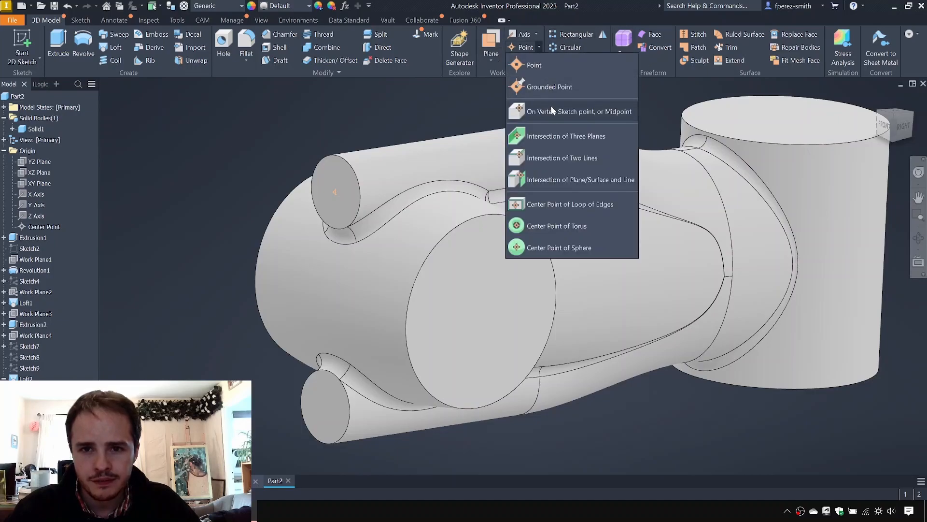
left_click(551, 202)
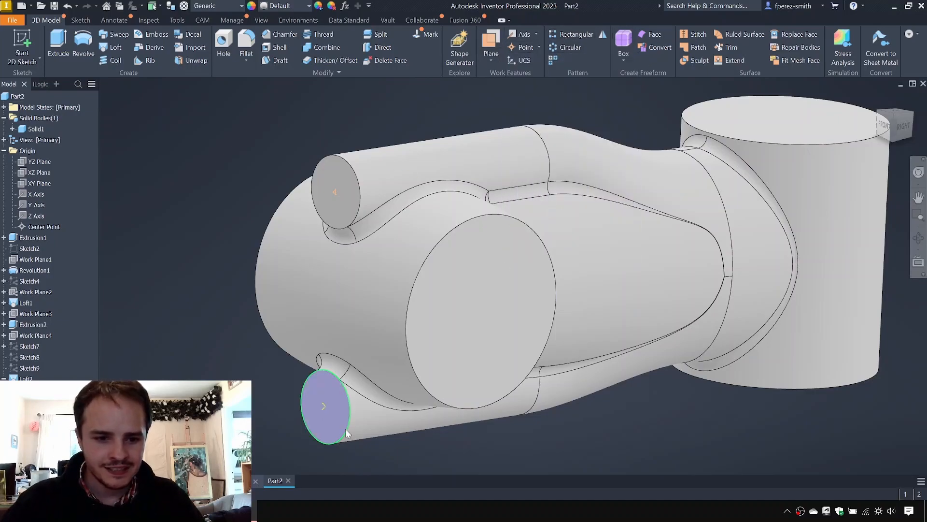
left_click(346, 428)
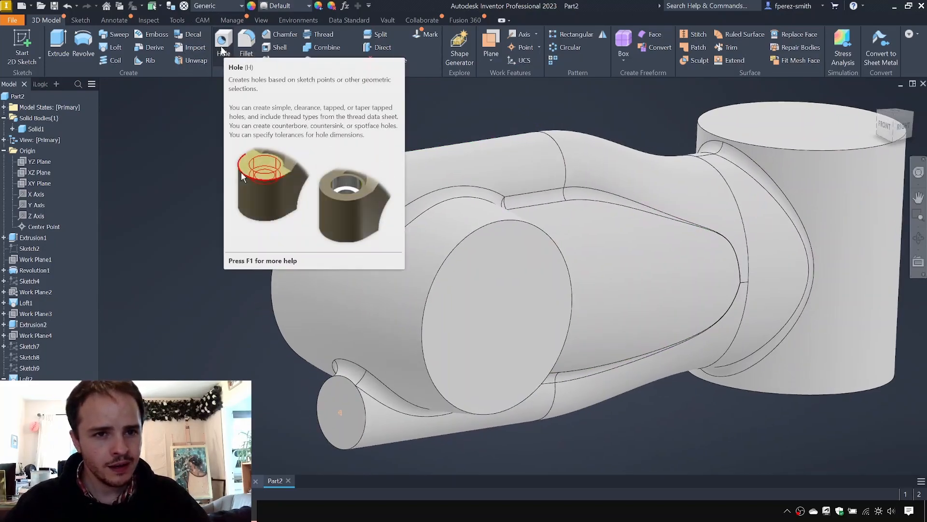
Set up a counterbore hole with a 7.5 mm hole diameter, 10 mm counterbore diameter and 4 mm counterbore depth.
left_click(222, 50)
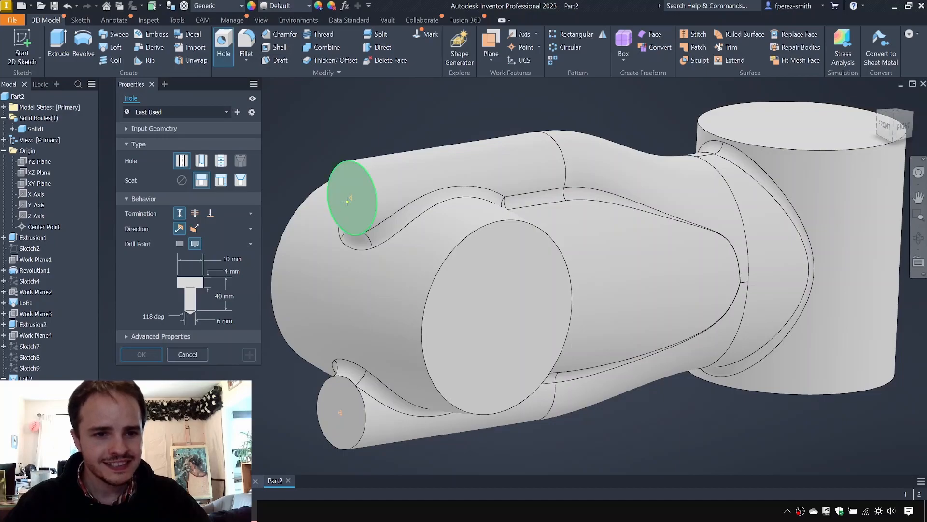
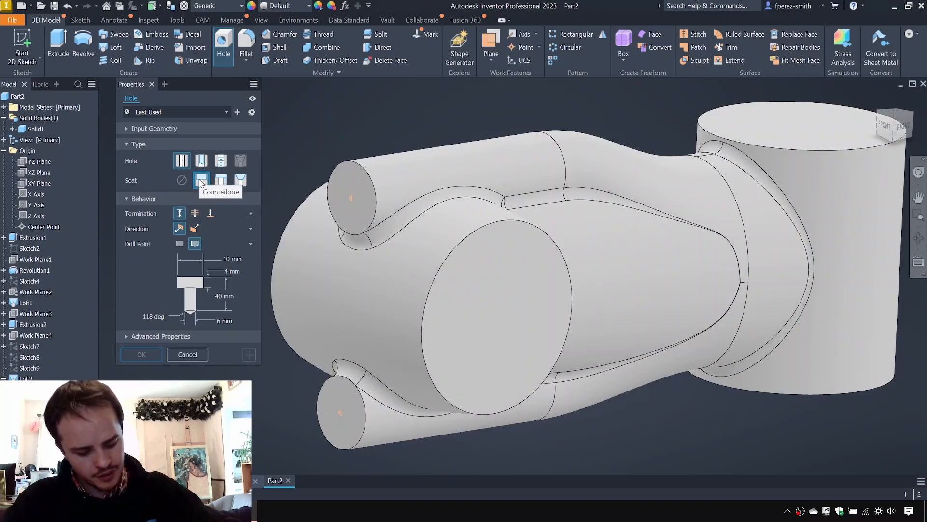
left_click(201, 182)
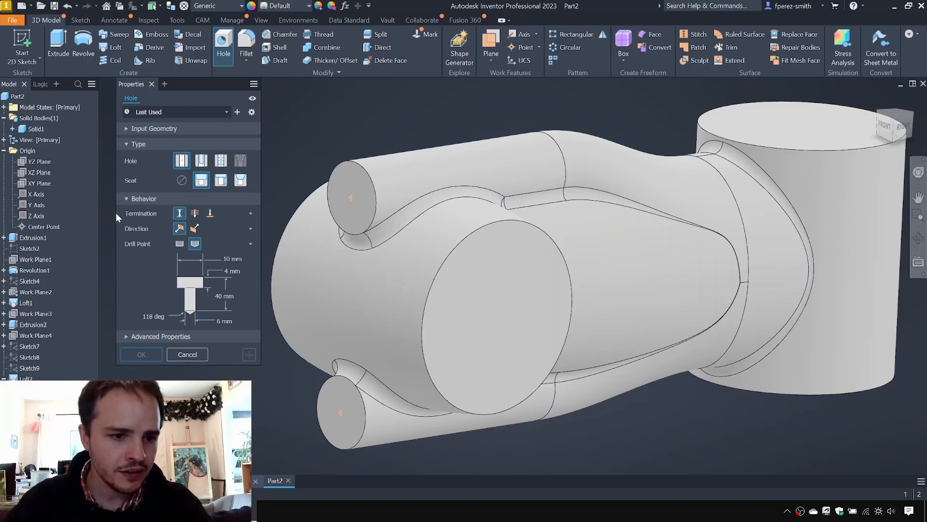
left_click(225, 321)
type("7")
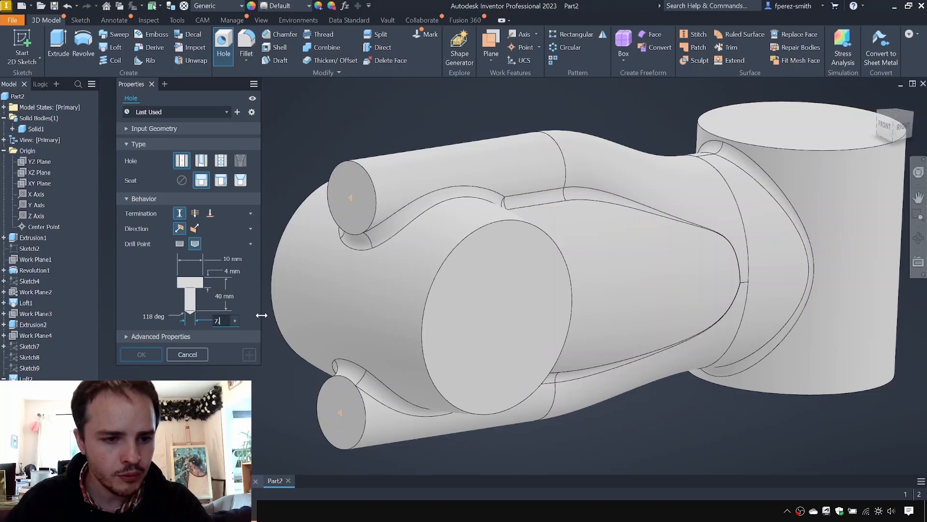
type(".5")
left_click(233, 258)
left_click(231, 271)
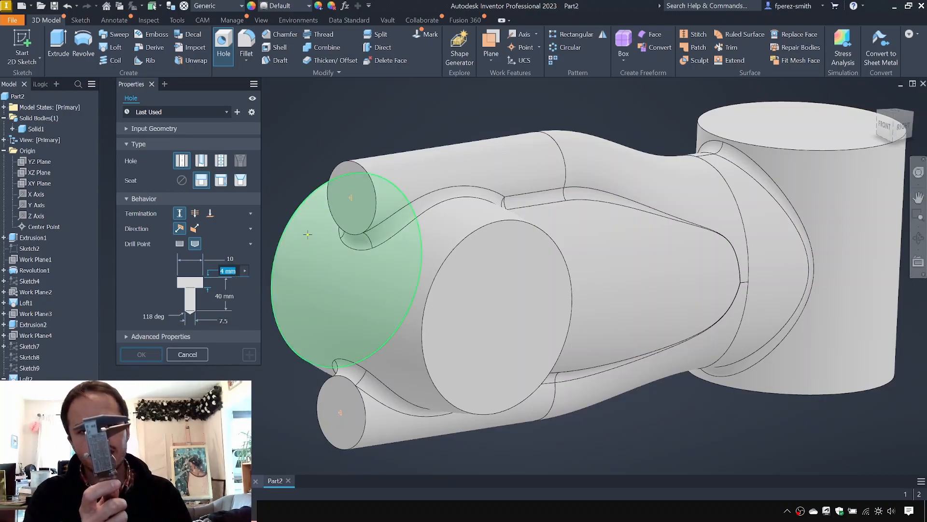
type("4")
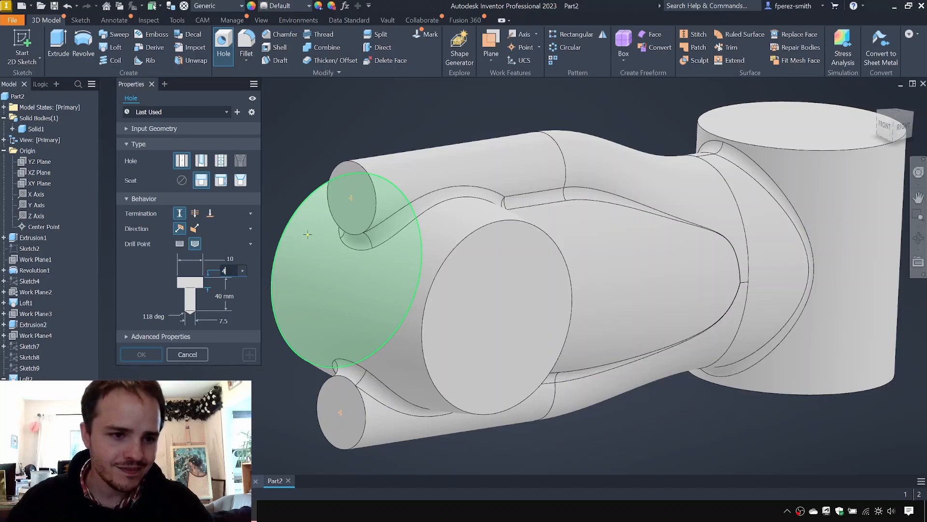
Position the counterbore hole at the work point on the upper tube's end face.
left_click(352, 198)
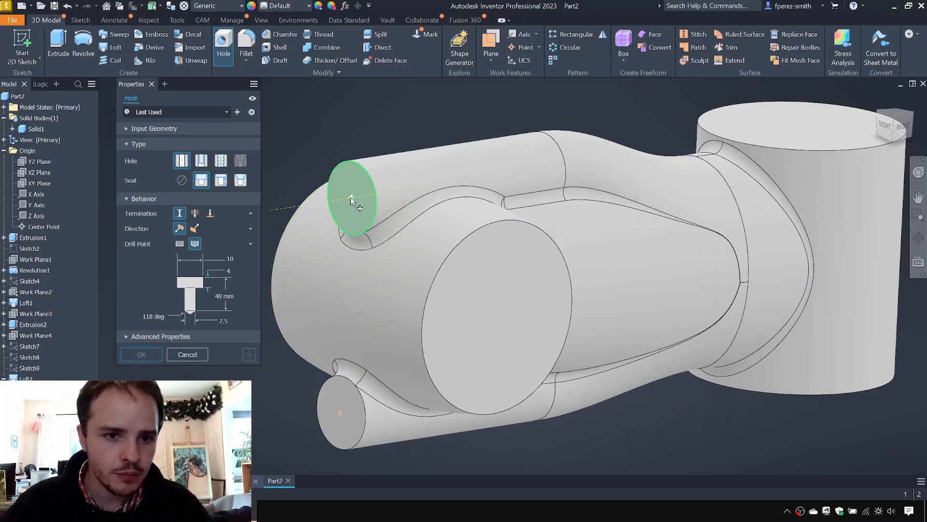
left_click(342, 414)
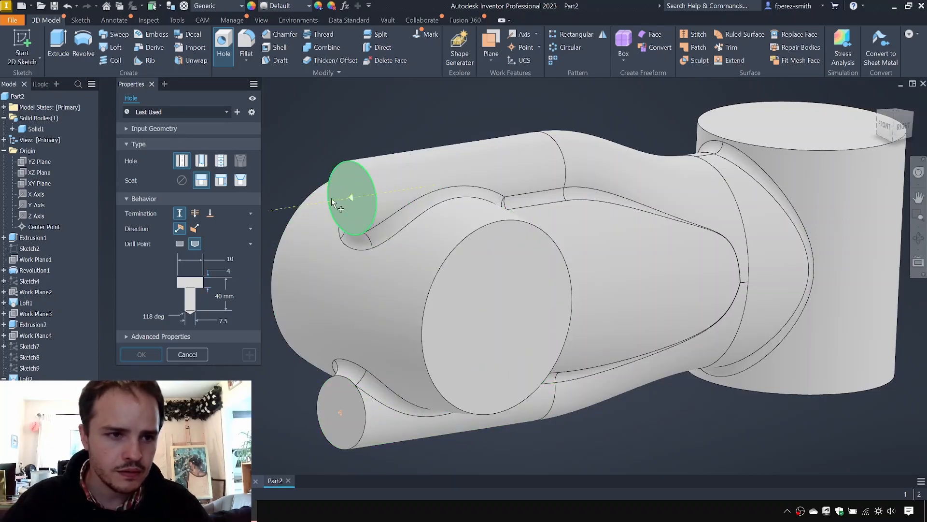
left_click(127, 128)
left_click(250, 143)
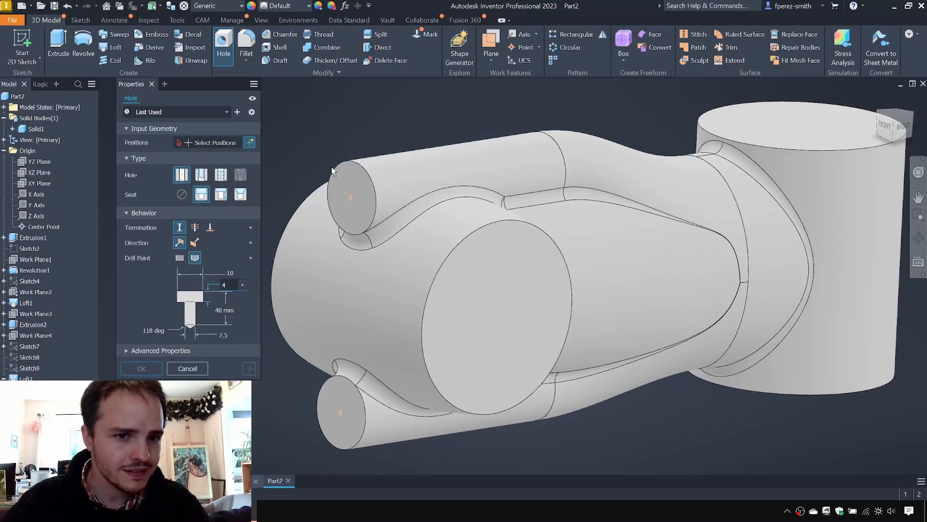
left_click(186, 143)
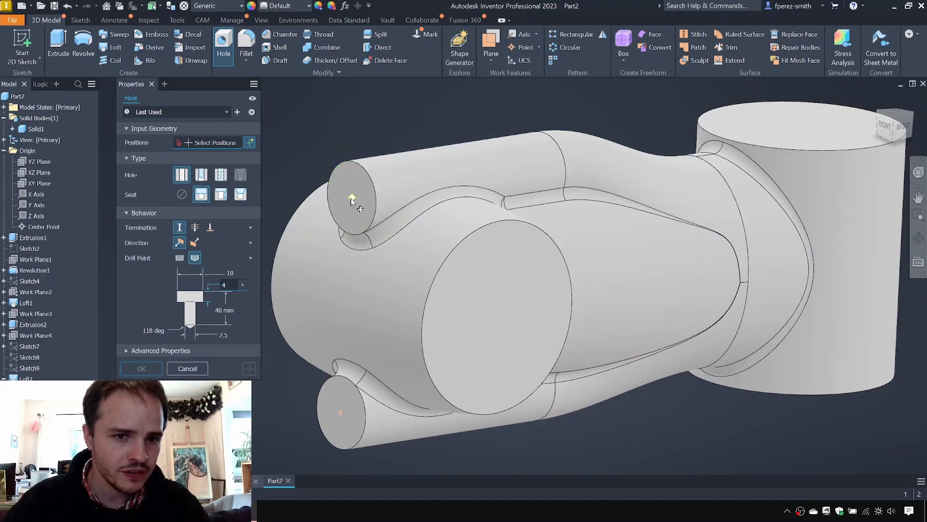
left_click(351, 198)
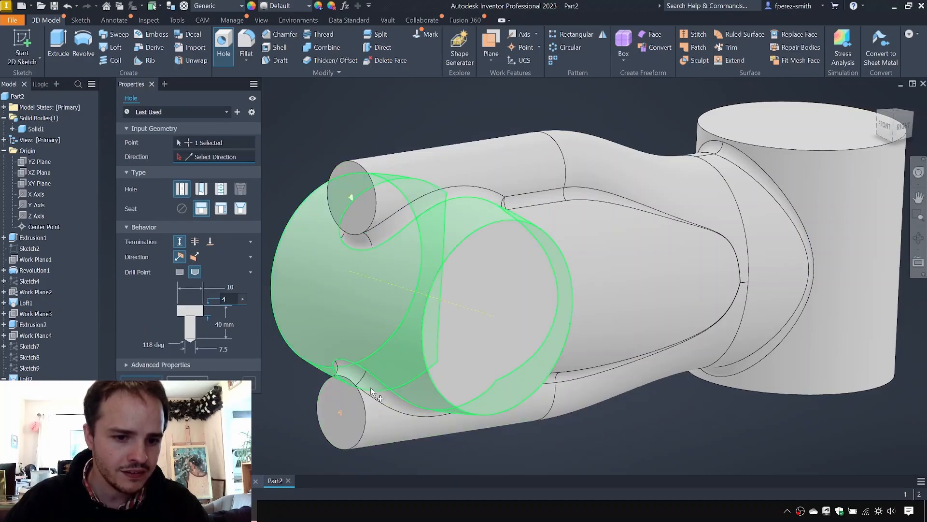
Try the lower tube's end face and the upper tube's cylindrical face as the hole direction.
middle_click_drag(364, 419, 469, 335, "shift")
left_click(437, 336)
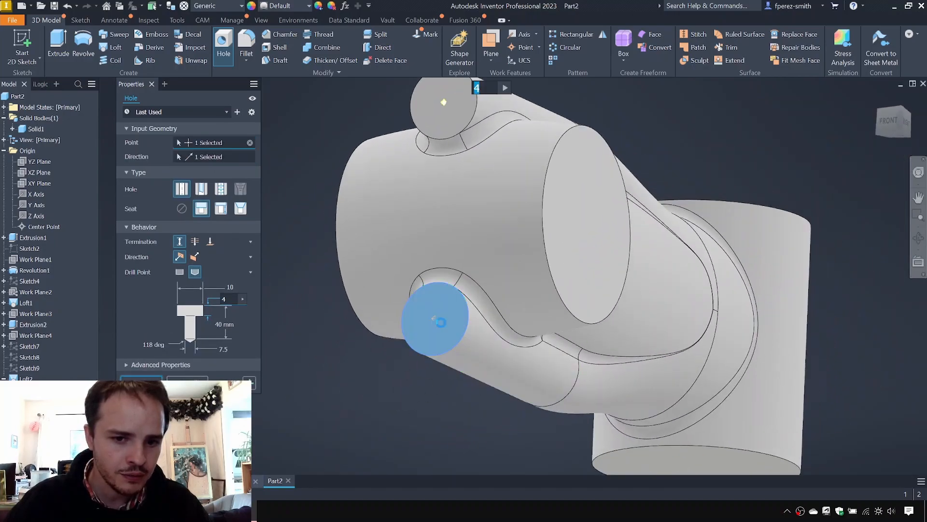
mouse_move(504, 242)
middle_mouse_down("shift")
mouse_move(509, 255)
mouse_move(536, 253)
mouse_move(503, 261)
middle_mouse_up("shift")
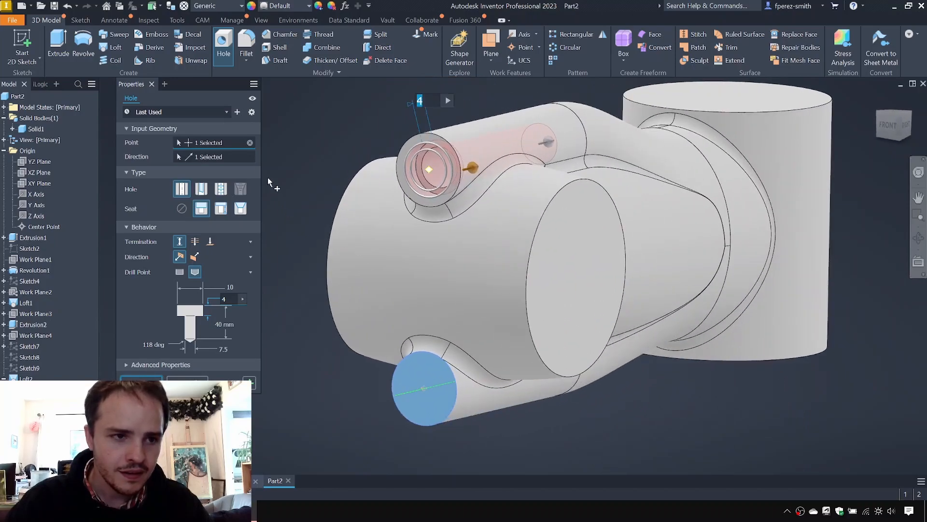
left_click(249, 156)
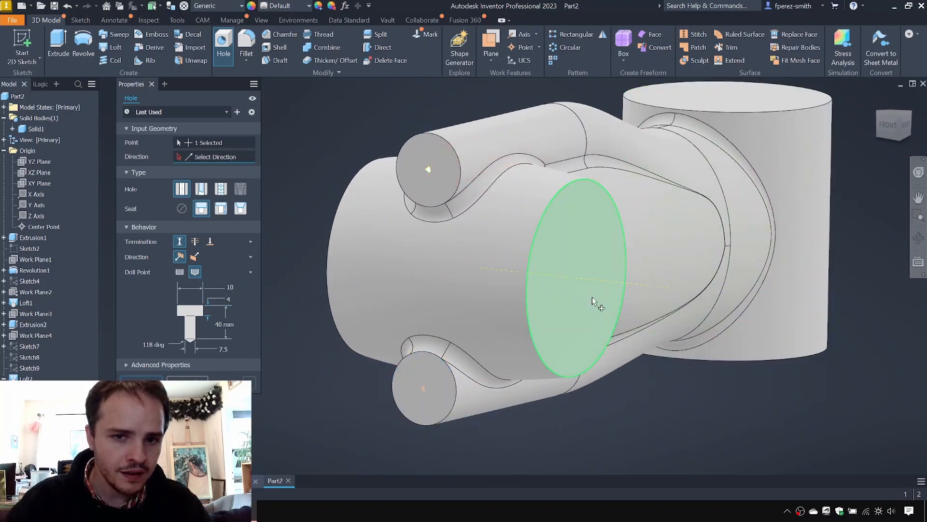
middle_click_drag(272, 339, 420, 261, "shift")
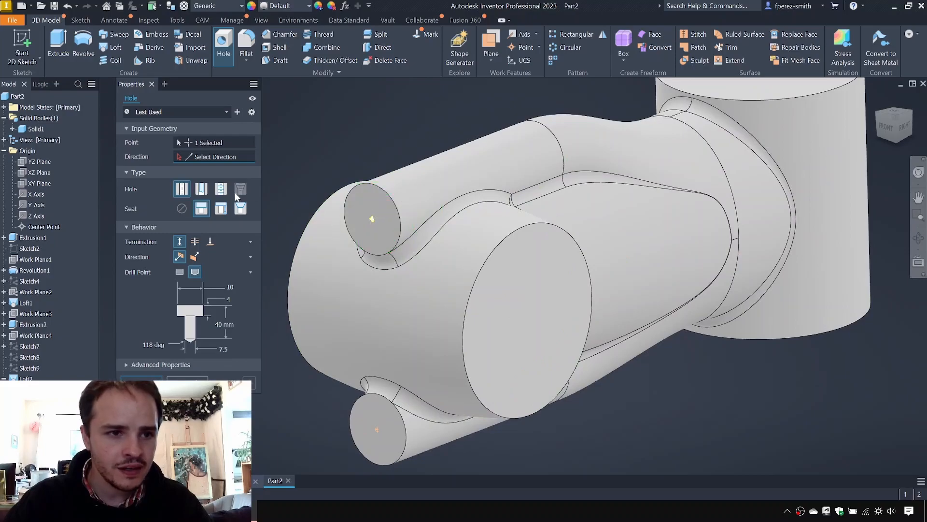
left_click(449, 190)
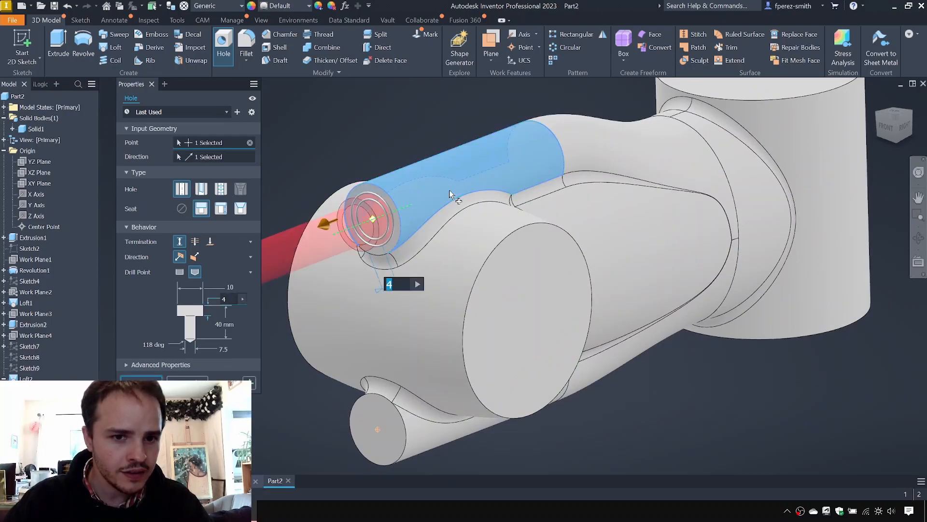
middle_click_drag(318, 246, 420, 239)
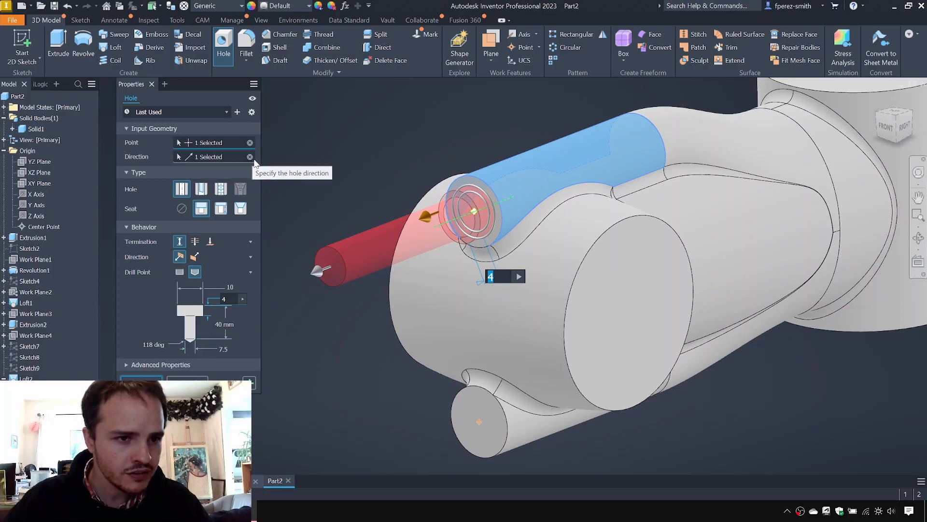
left_click(179, 158)
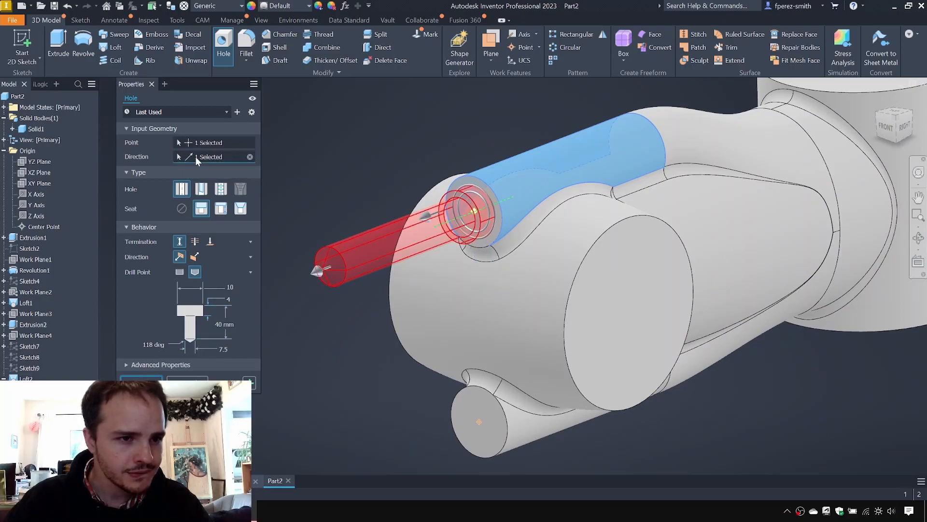
left_click(249, 157)
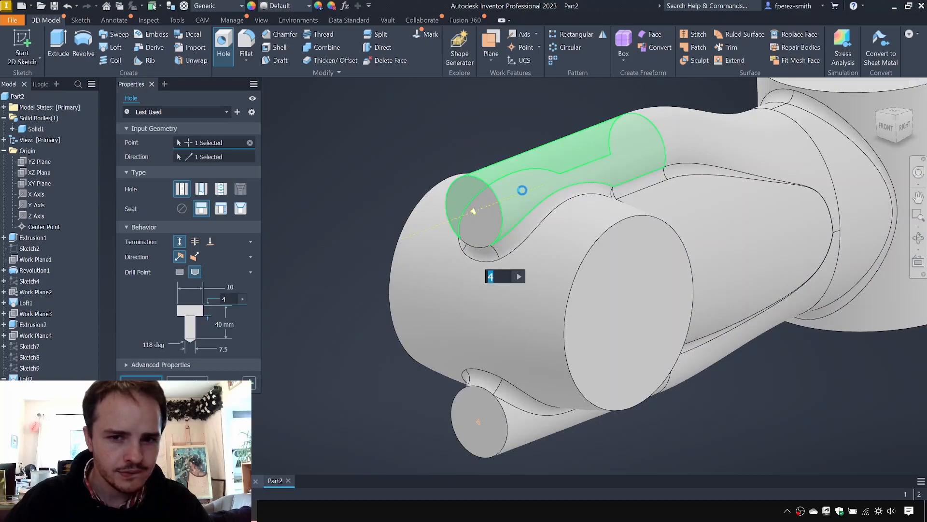
Direct the hole along the lower tube's cylindrical face, flip it into the upper tube, set it 40 mm deep and create it.
left_click(531, 428)
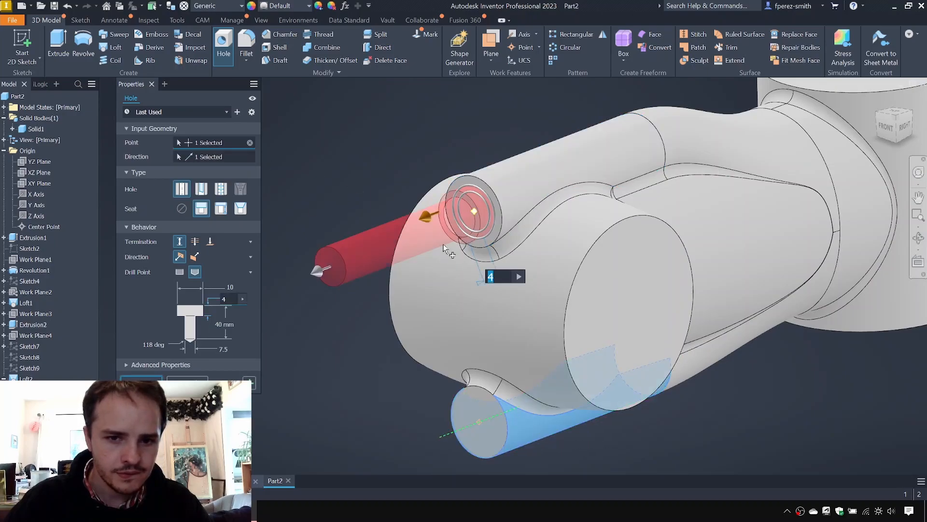
left_click_drag(332, 274, 587, 182)
type("40")
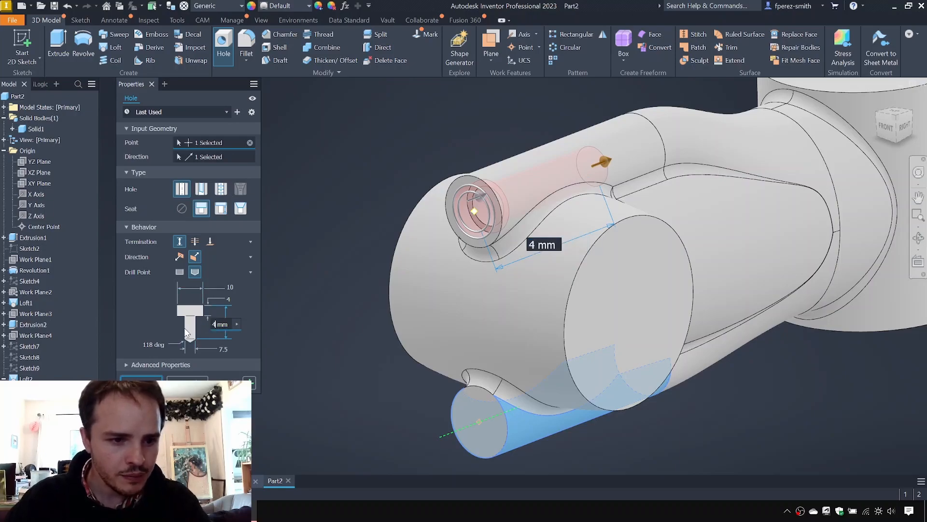
key("Return")
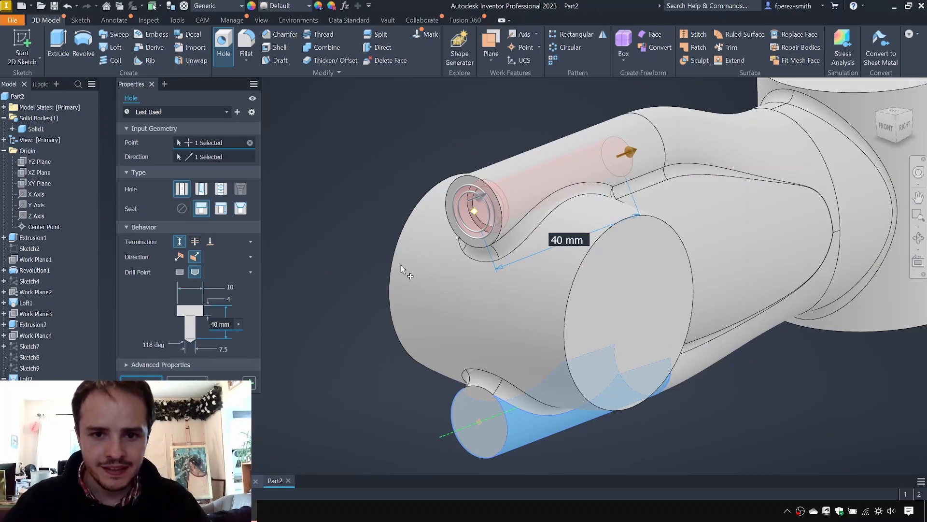
left_click(250, 383)
Create a matching counterbore hole at the lower tube's work point, directed along the tube's cylindrical face and flipped inward, 40 mm deep.
left_click(479, 422)
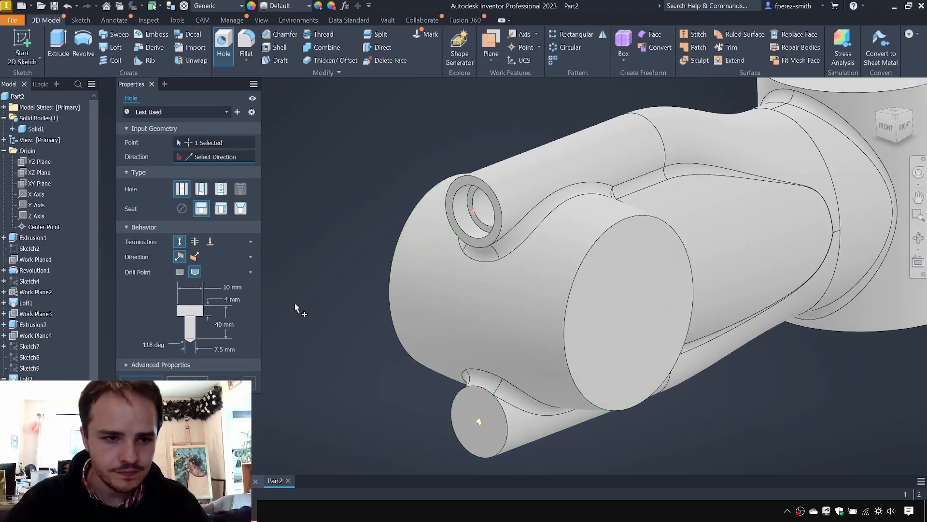
left_click(540, 425)
middle_click_drag(423, 364, 383, 250)
left_click_drag(288, 367, 570, 293)
type("40")
key("Return")
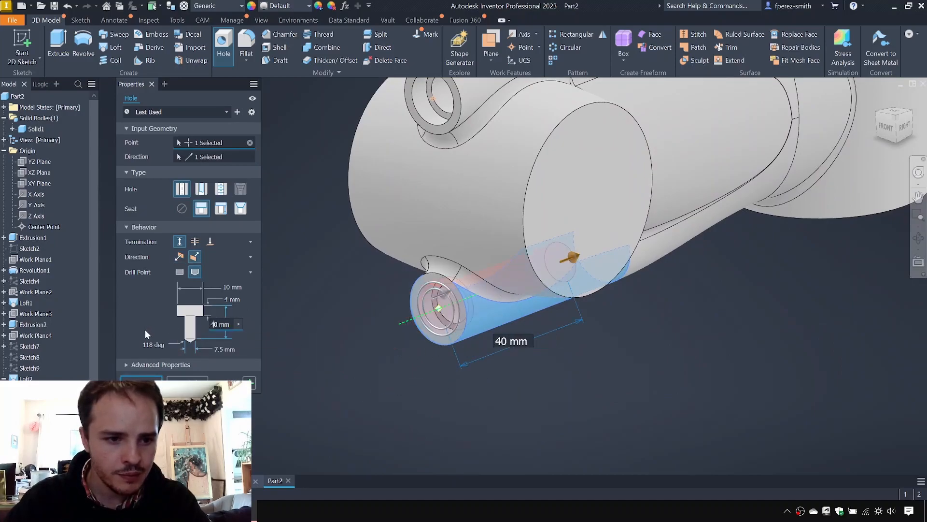
middle_click_drag(453, 364, 534, 145, "shift")
left_click(534, 145)
middle_click_drag(591, 299, 497, 311, "shift")
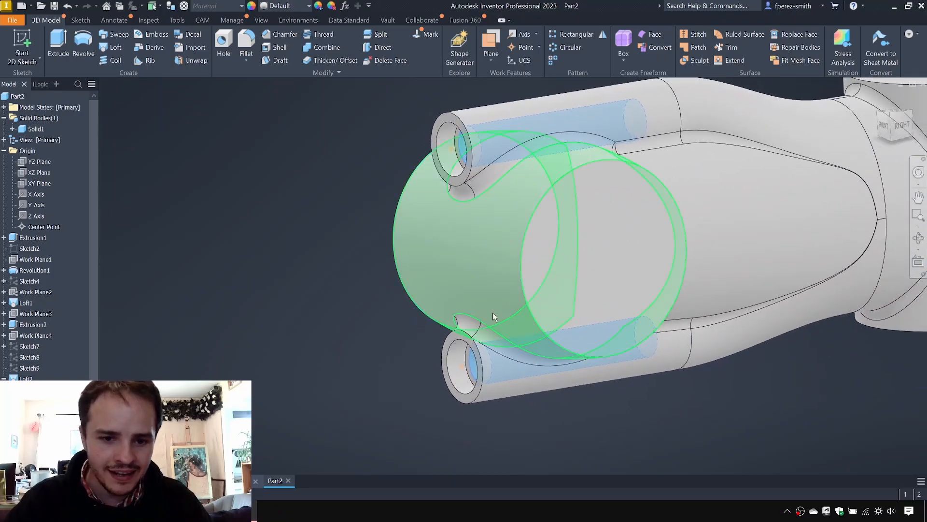
left_click(494, 436)
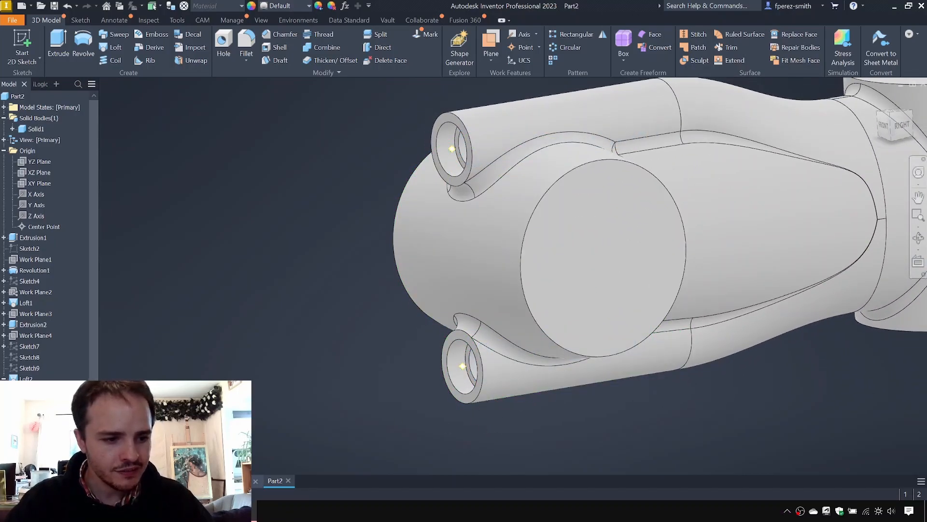
middle_click_drag(290, 363, 348, 283, "shift")
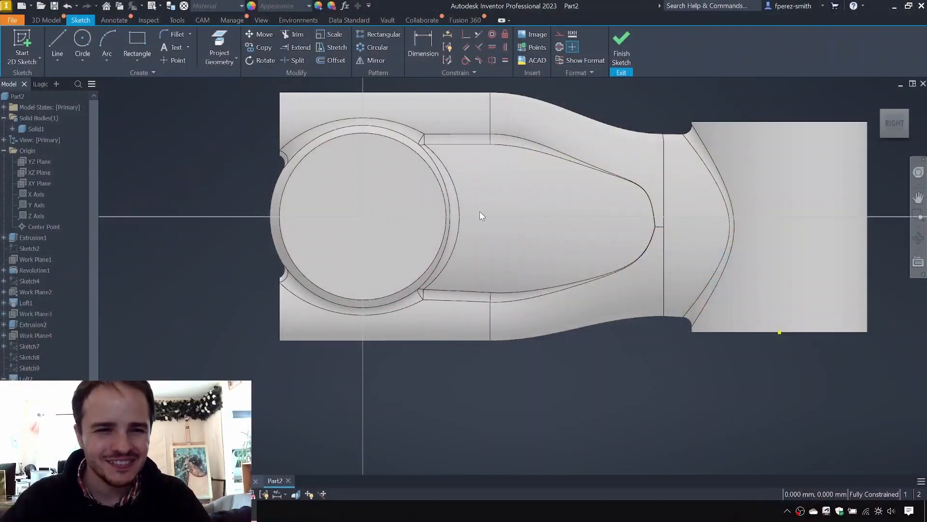
middle_click_drag(480, 211, 486, 235)
key("ctrl+z")
Start a sketch on the large boss's circular end face and project the face's outer edge.
middle_click_drag(302, 169, 358, 225, "shift")
left_click(21, 44)
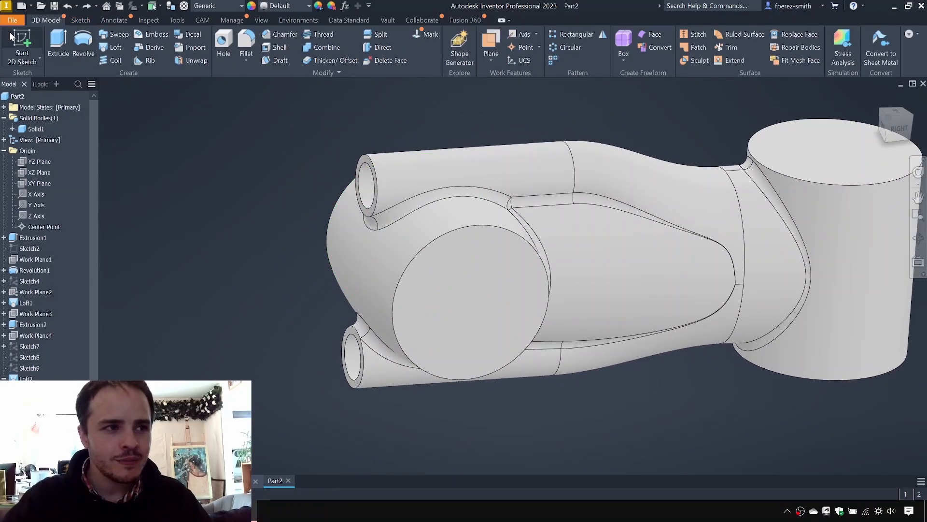
left_click(472, 296)
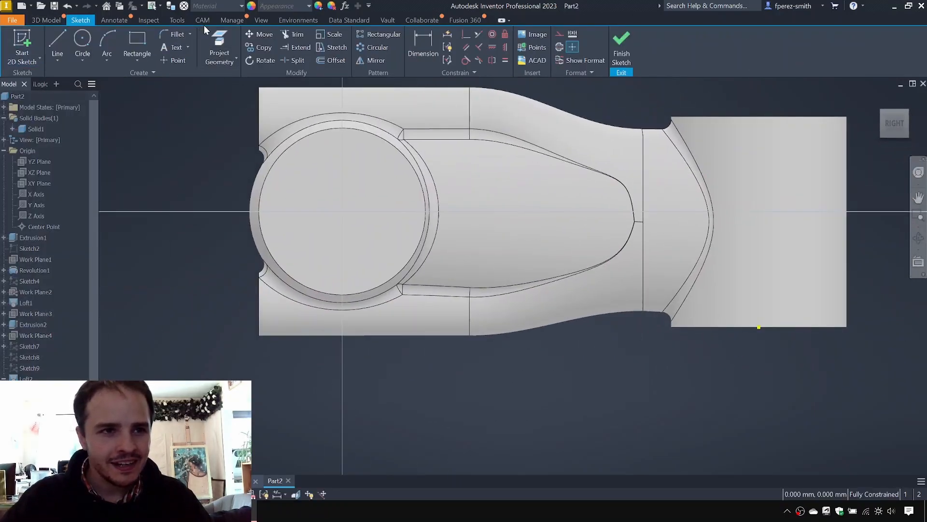
left_click(213, 40)
left_click(356, 193)
Draw a 28.5 mm diameter circle concentric with the boss's projected edge.
key("c")
left_click(342, 211)
type("28")
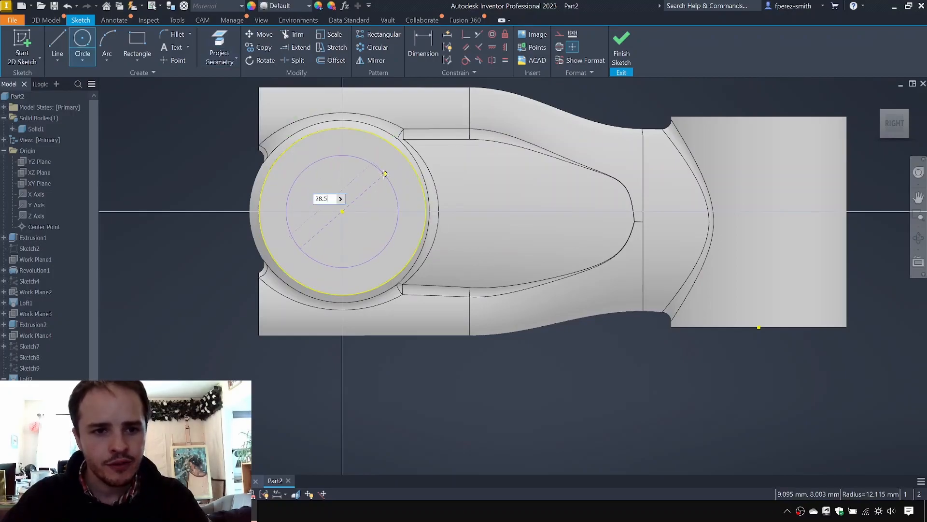
type(".5")
key("Return")
key("Escape")
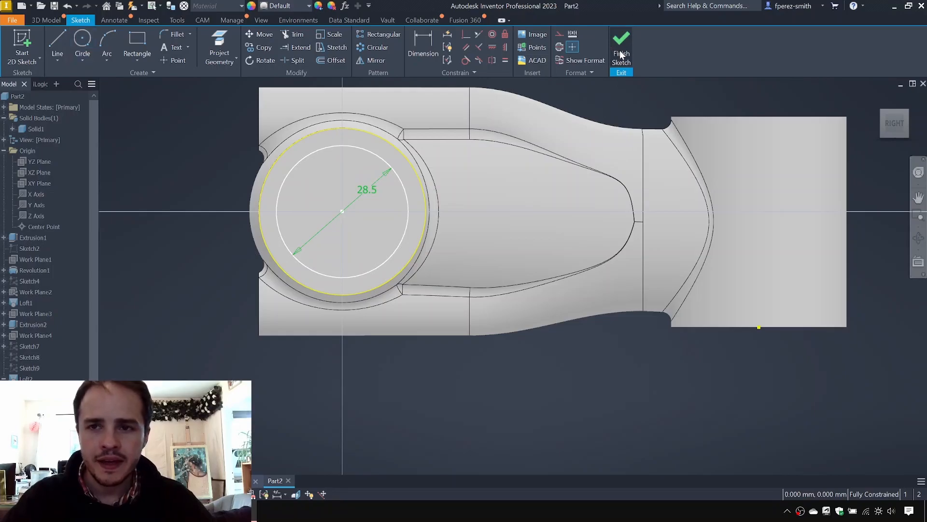
Return to editing the circle's sketch and restore the right-side view.
left_click(622, 54)
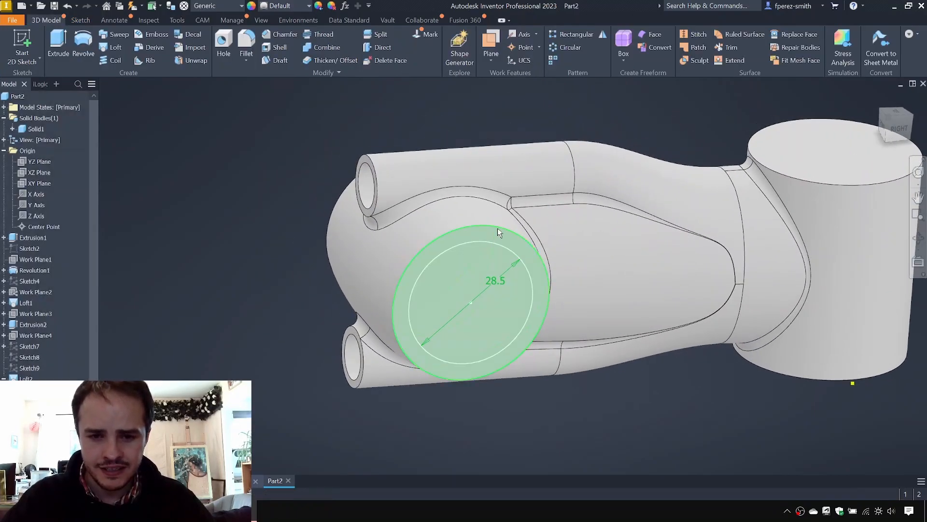
key("ctrl+z")
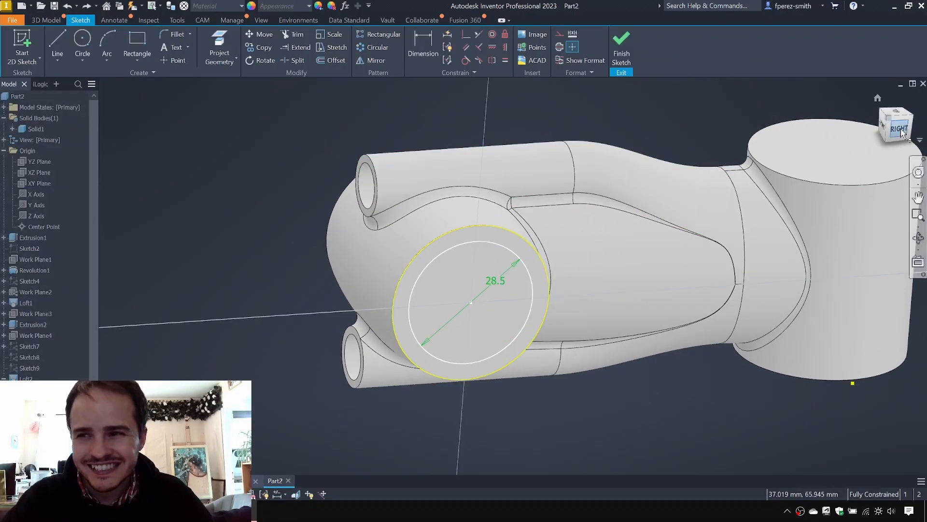
left_click(901, 132)
left_click(418, 233)
right_click(419, 234)
left_click(465, 226)
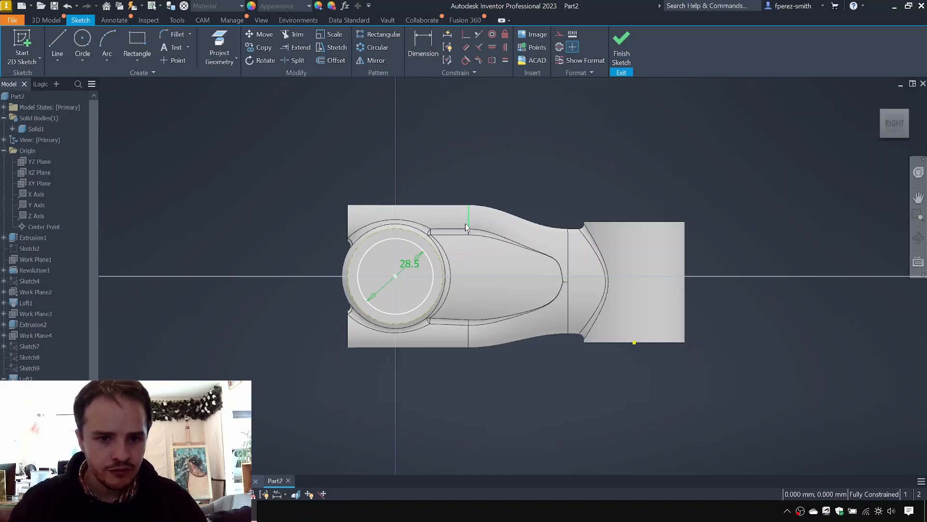
Sketch a two-point center rectangle from the circle's center, about 13.7 mm wide and 70.1 mm high.
left_click(137, 55)
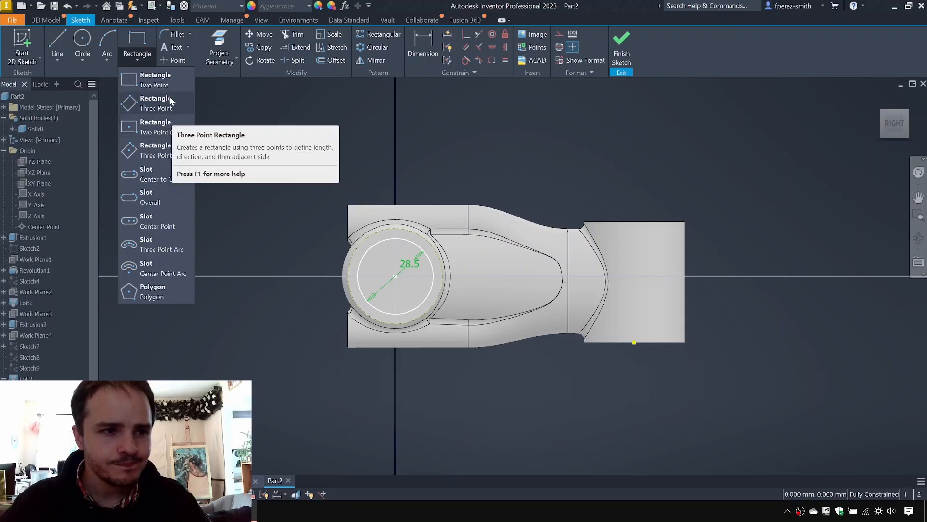
left_click(156, 127)
scroll(400, 251, "up", 3)
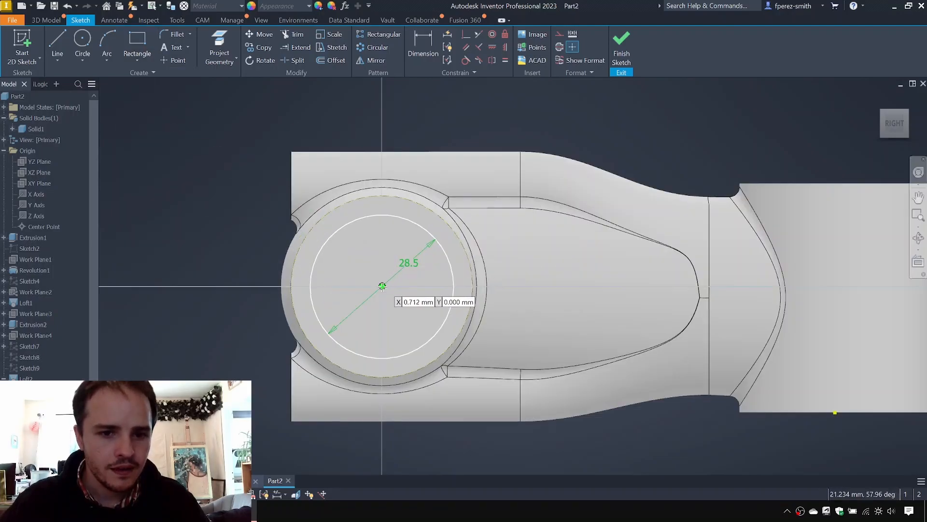
left_click(382, 286)
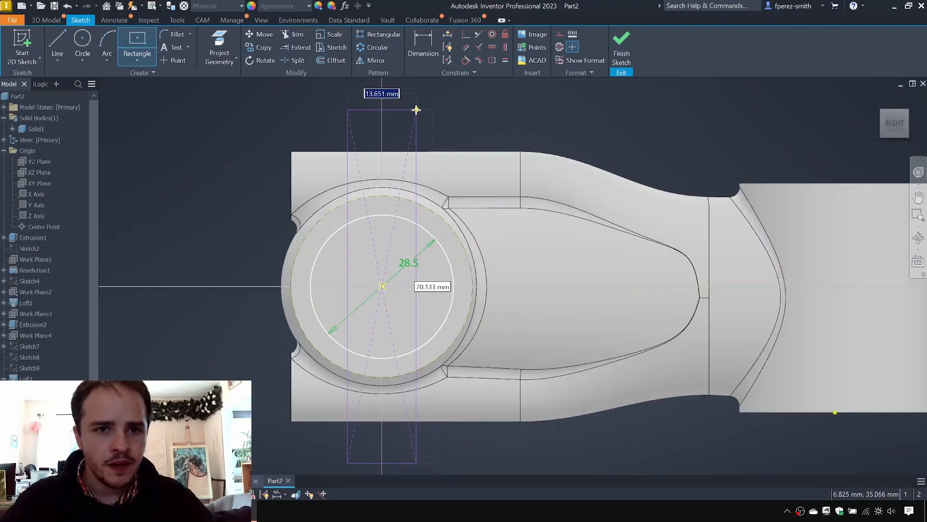
left_click(416, 110)
key("Escape")
key("d")
left_click(348, 170)
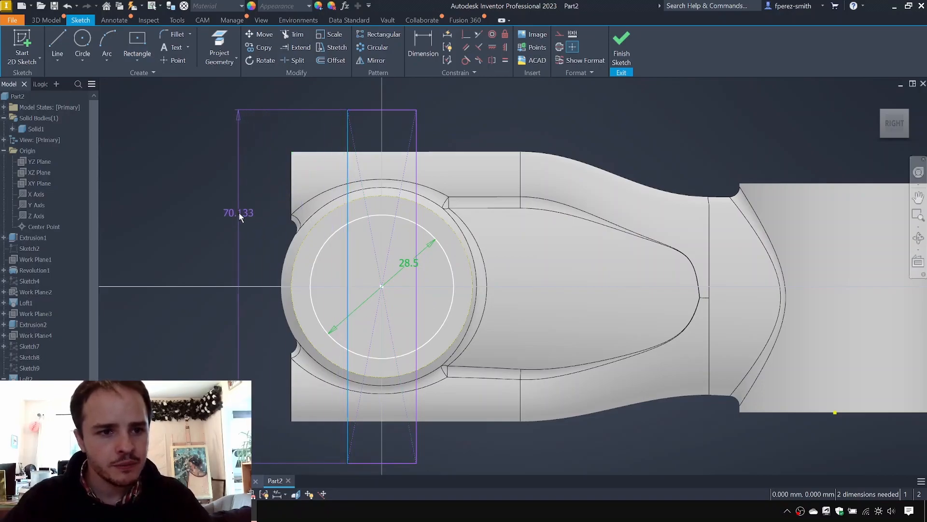
left_click(229, 230)
left_click(410, 61)
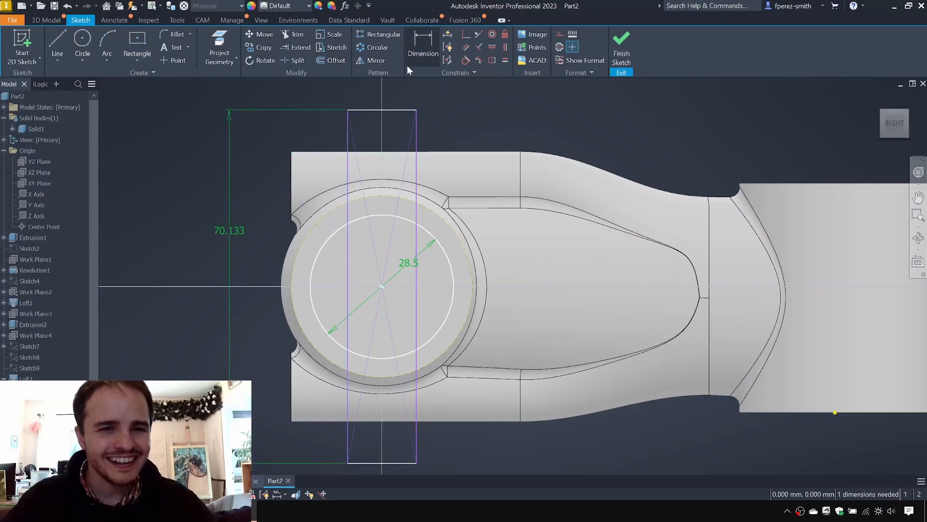
key("ctrl+z")
Dimension the rectangle's width to 5 mm.
left_click(477, 100)
type("5")
key("Return")
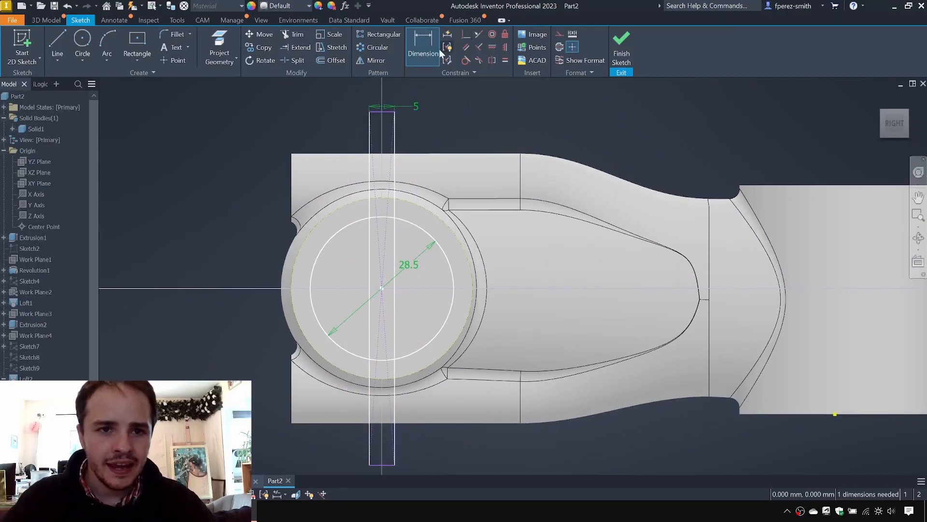
Project the upper tube's outer edge, constrain the rectangle's upper end to it with Coincident, and finish the sketch.
left_click(221, 45)
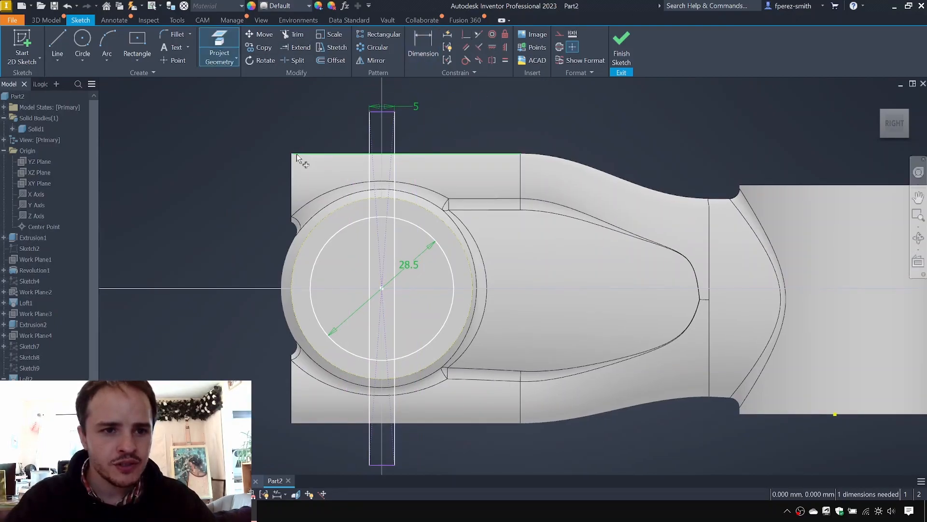
left_click(466, 39)
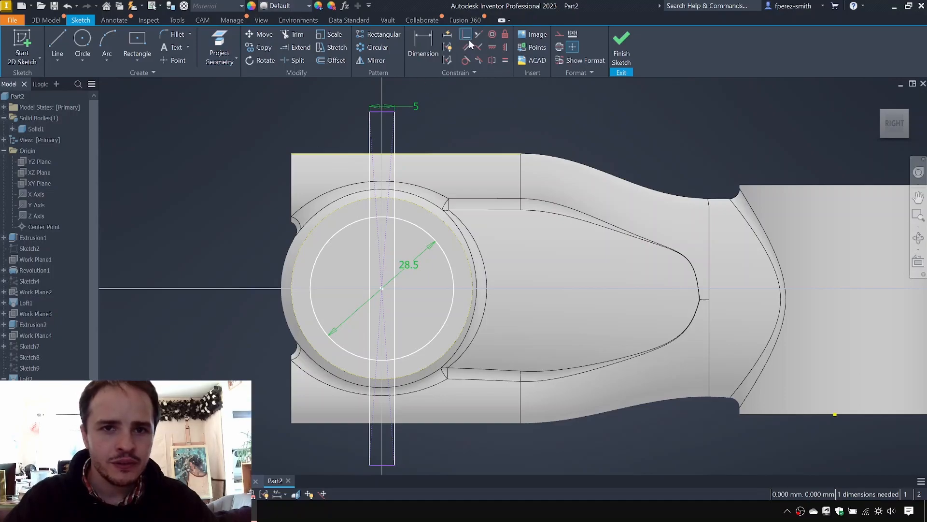
left_click(321, 155)
key("Escape")
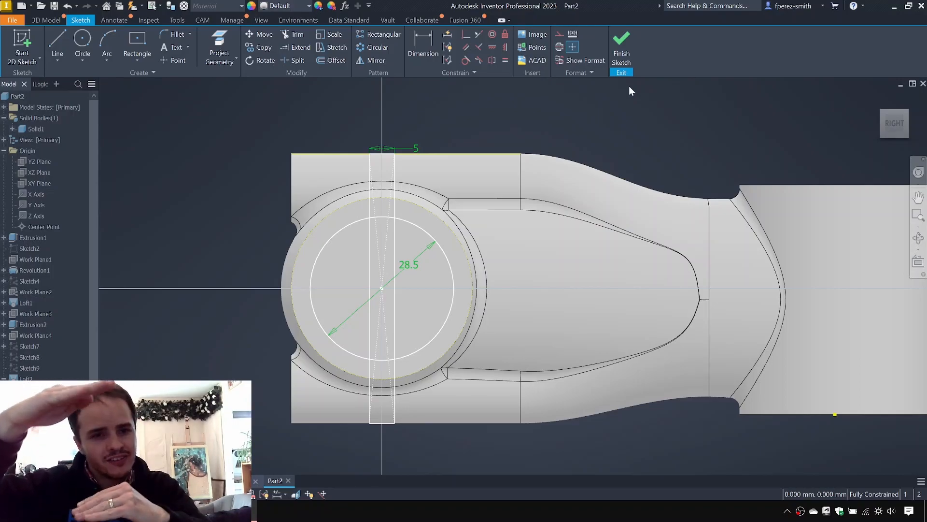
left_click(622, 49)
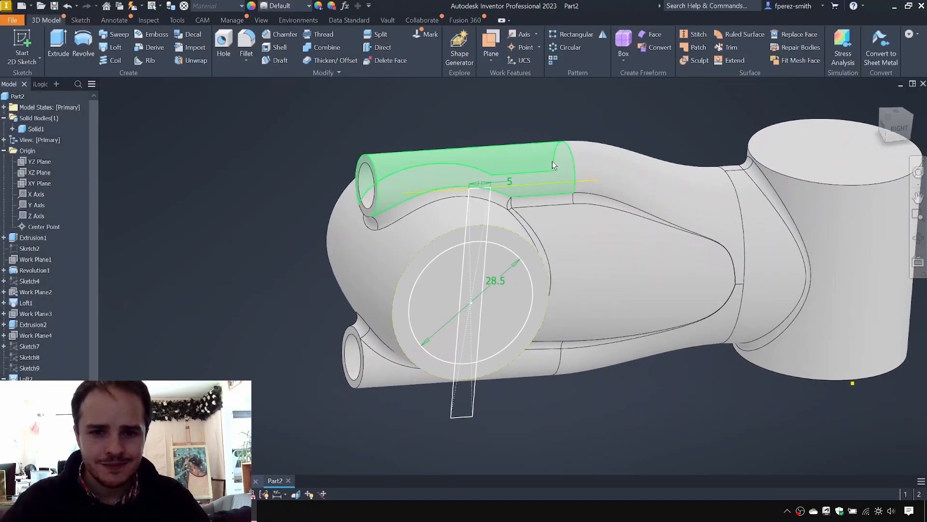
Extrude the circle and rectangle profiles as a cut through the boss up to its opposite end face.
key("e")
left_click(477, 223)
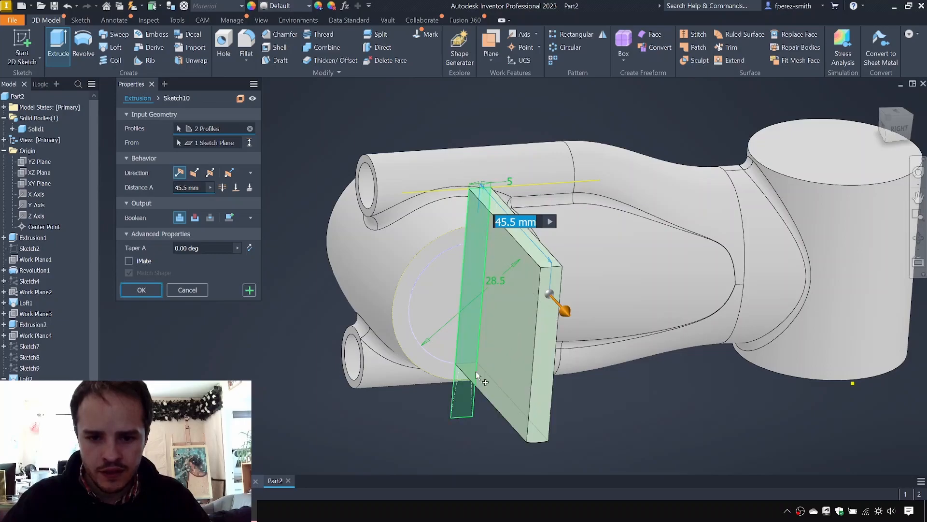
middle_click_drag(581, 318, 511, 305, "shift")
left_click(511, 304)
middle_click_drag(404, 271, 522, 293, "shift")
left_click(235, 188)
middle_click_drag(375, 220, 446, 285, "shift")
left_click(526, 344)
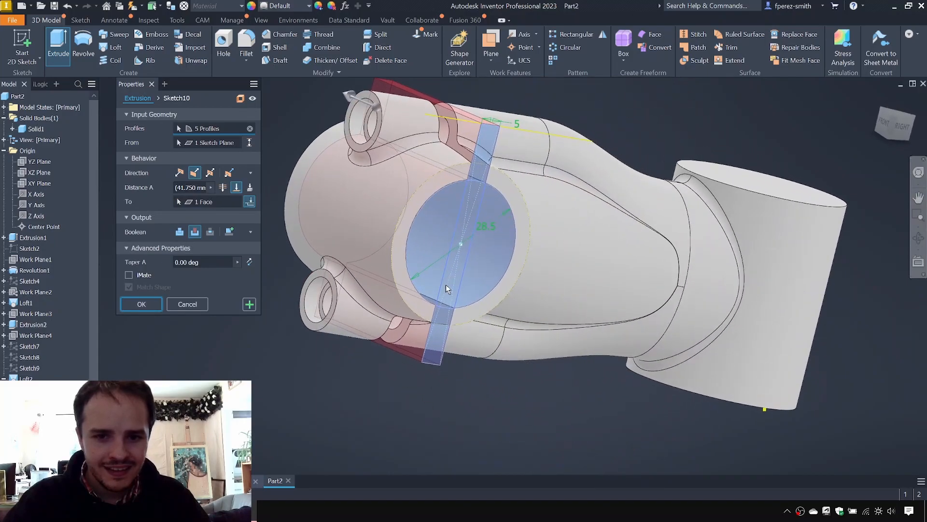
left_click(140, 305)
Thread the holes beyond the slot in the upper and lower tubes at full depth, using ISO Metric profile M8x1.25.
middle_click_drag(341, 234, 449, 261, "shift")
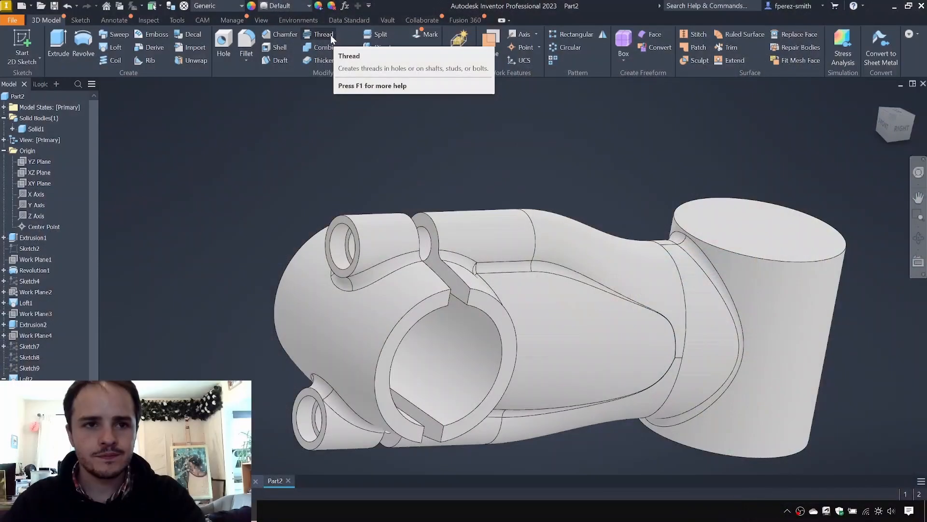
left_click(325, 37)
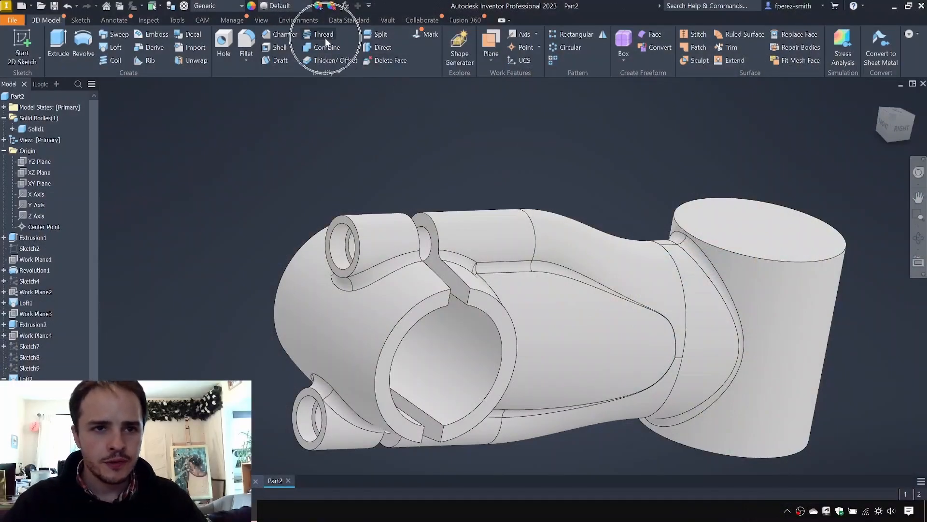
left_click(428, 251)
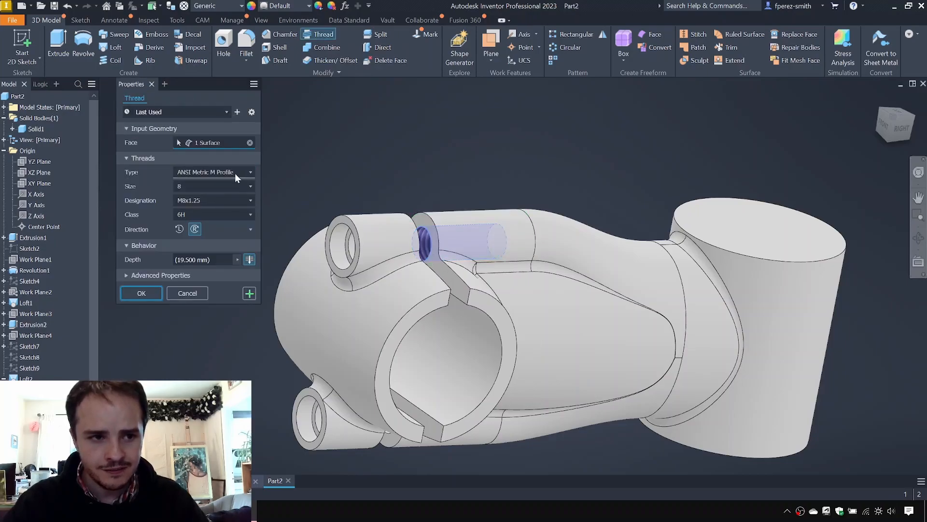
left_click(250, 173)
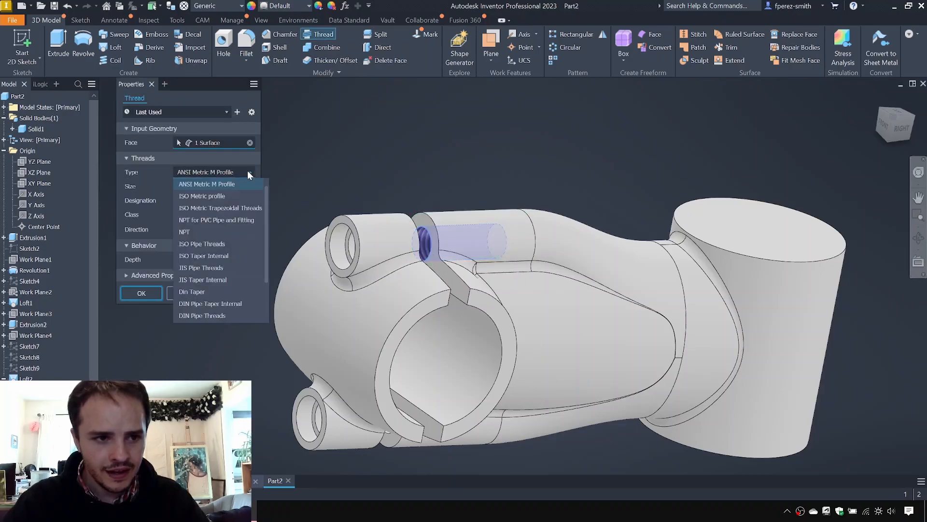
left_click(233, 195)
middle_click_drag(442, 394, 391, 363, "shift")
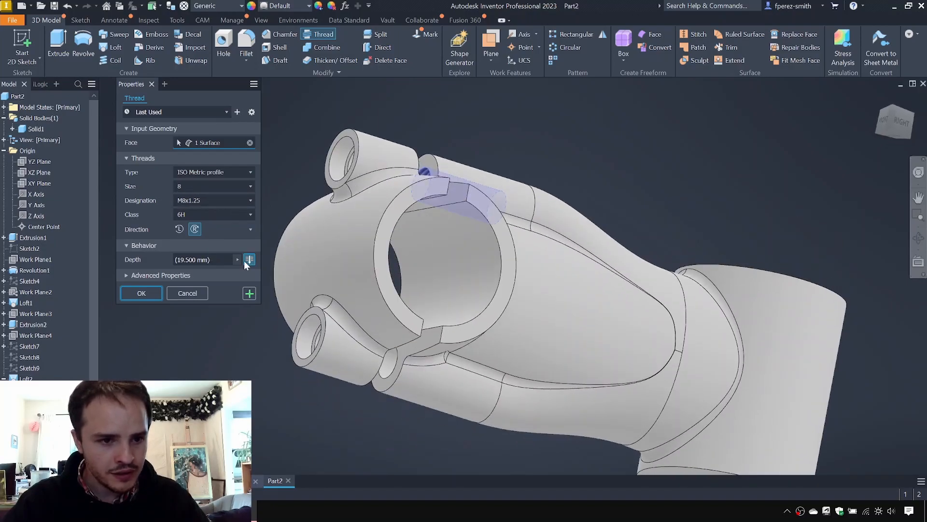
left_click(250, 293)
left_click(415, 370)
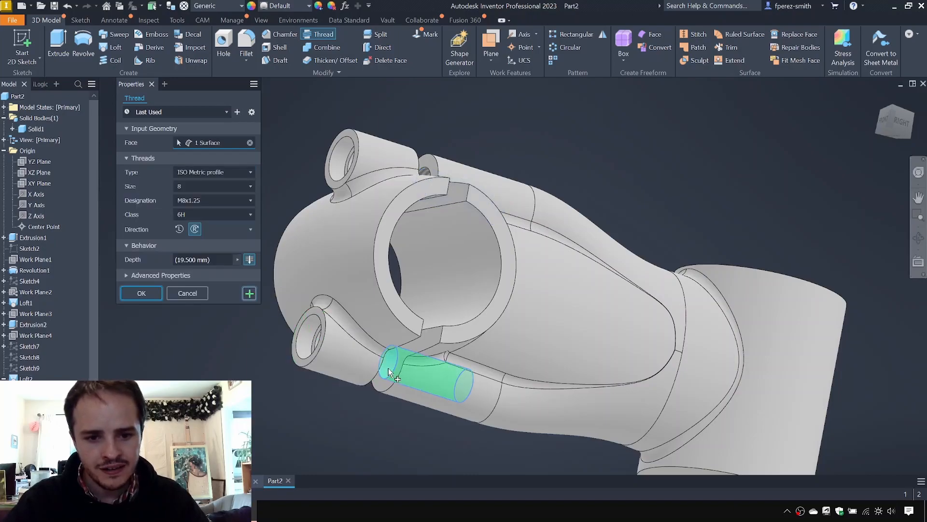
left_click(151, 295)
Fillet the eight slot corner edges across both end rims of the bored boss with a 1 mm radius.
middle_click_drag(244, 186, 183, 152, "shift")
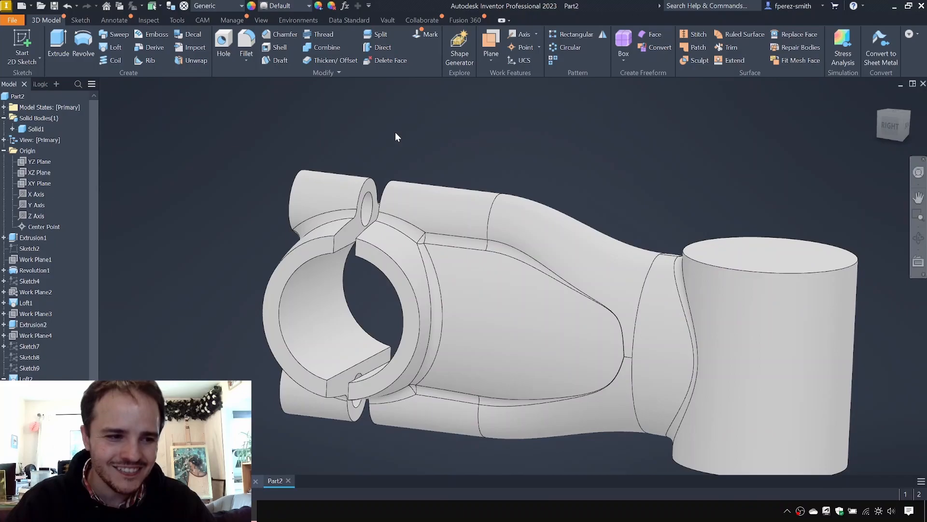
key("f")
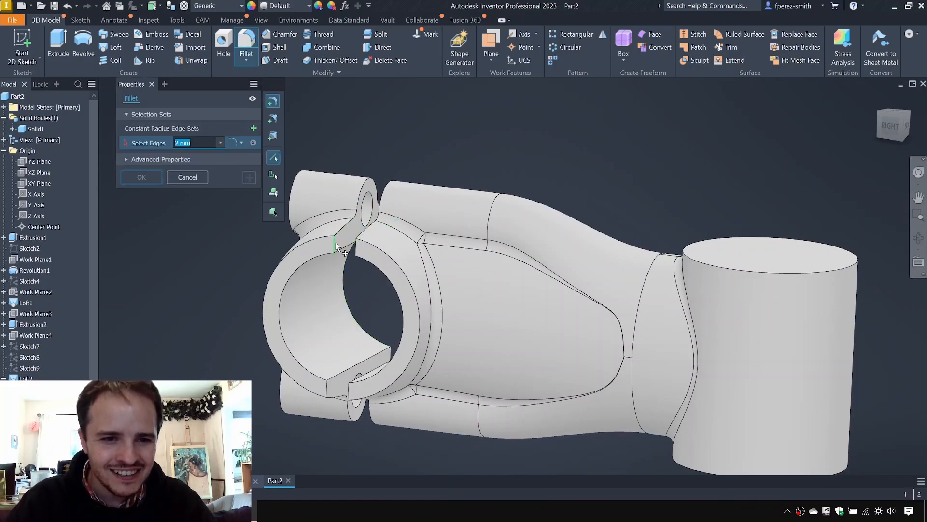
left_click(337, 247)
left_click(327, 391)
left_click(352, 390)
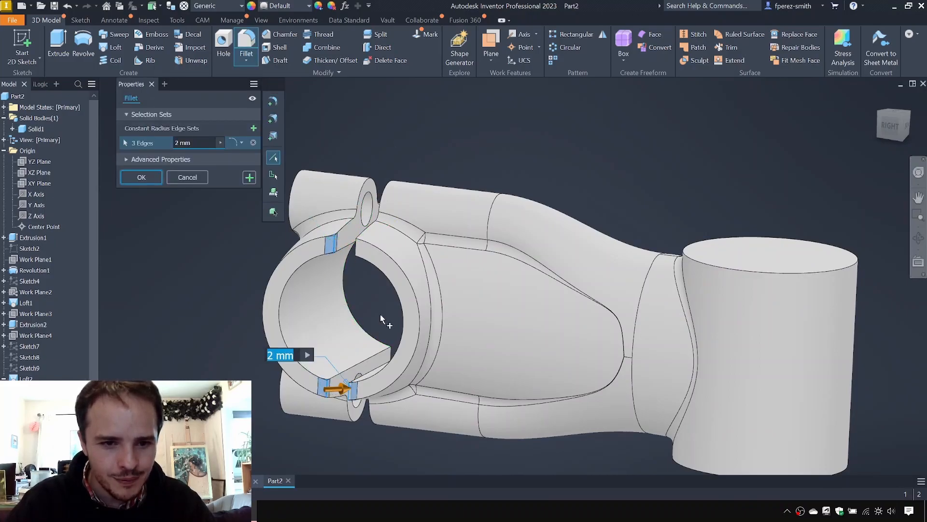
left_click(357, 247)
middle_click_drag(483, 174, 349, 248, "shift")
scroll(349, 246, "up", 3)
left_click(349, 247)
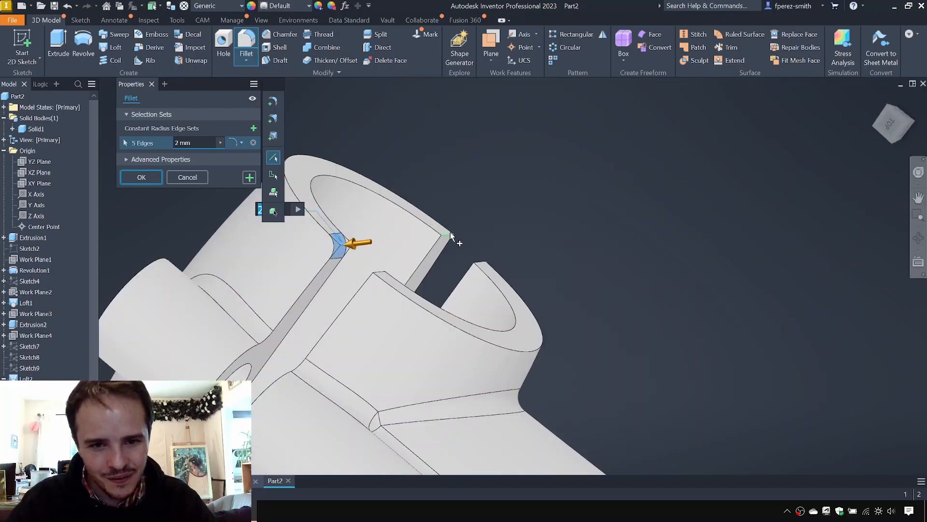
left_click(443, 236)
left_click(483, 266)
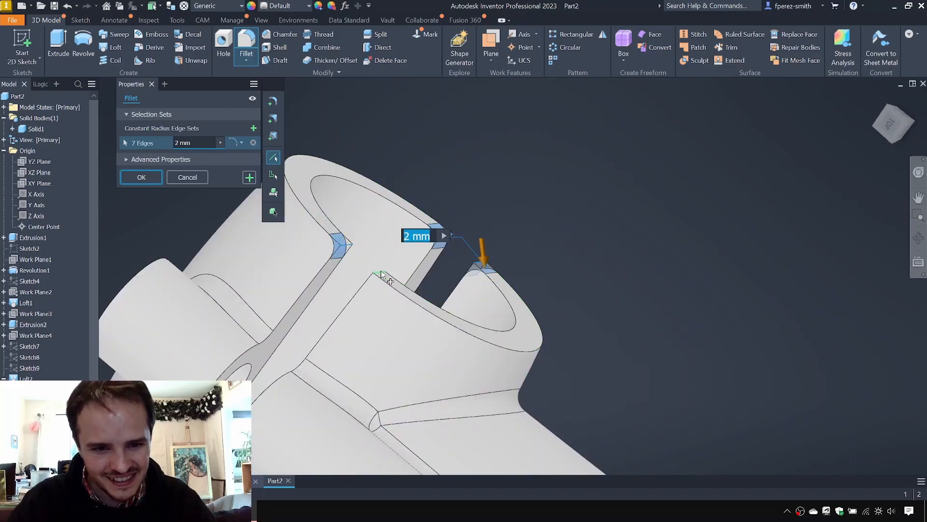
left_click(381, 274)
scroll(422, 271, "down", 2)
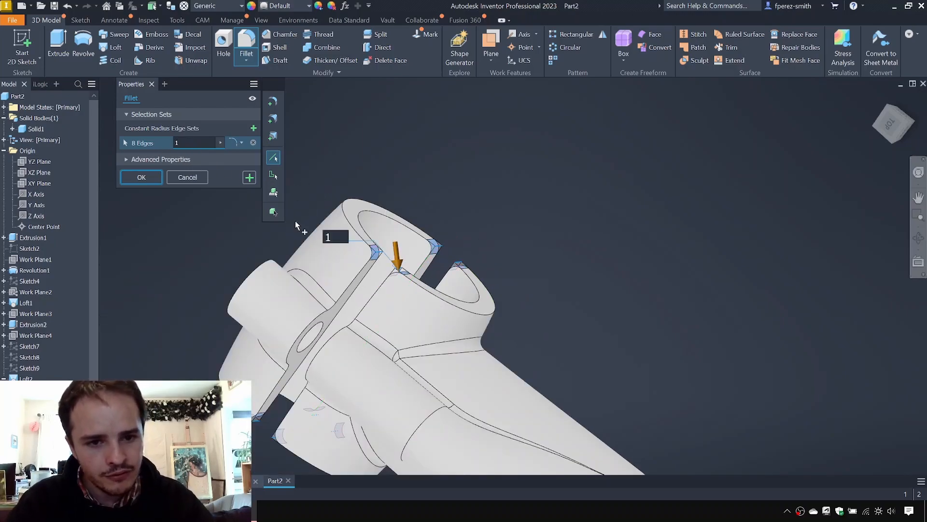
middle_click_drag(338, 311, 390, 269, "shift")
key("Return")
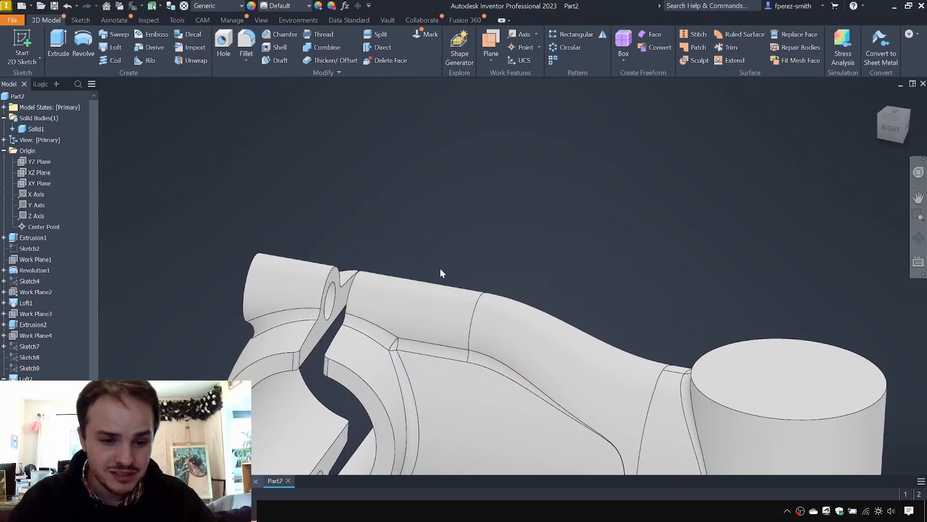
Try to fillet the edge chains around the boss halves on both sides of the slot.
key("f")
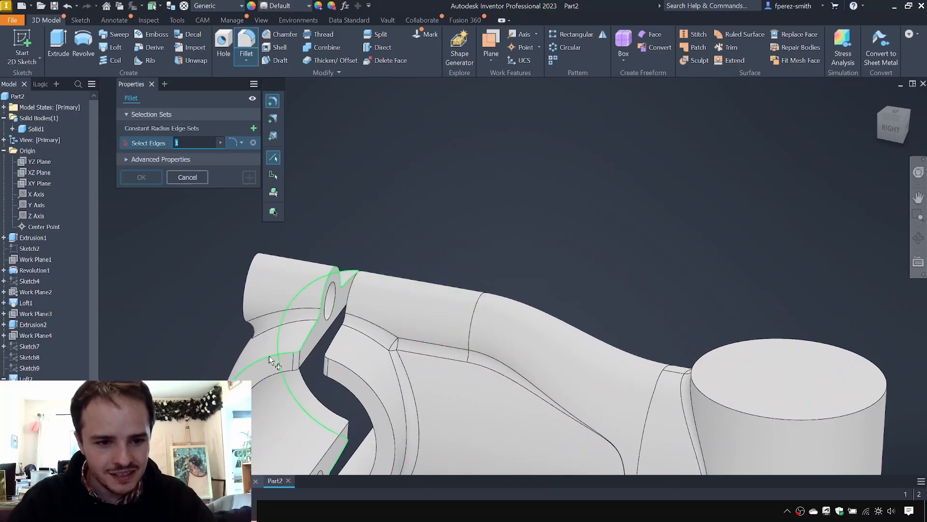
left_click(269, 356)
left_click(340, 370)
middle_click_drag(435, 325, 463, 239, "shift")
key("Return")
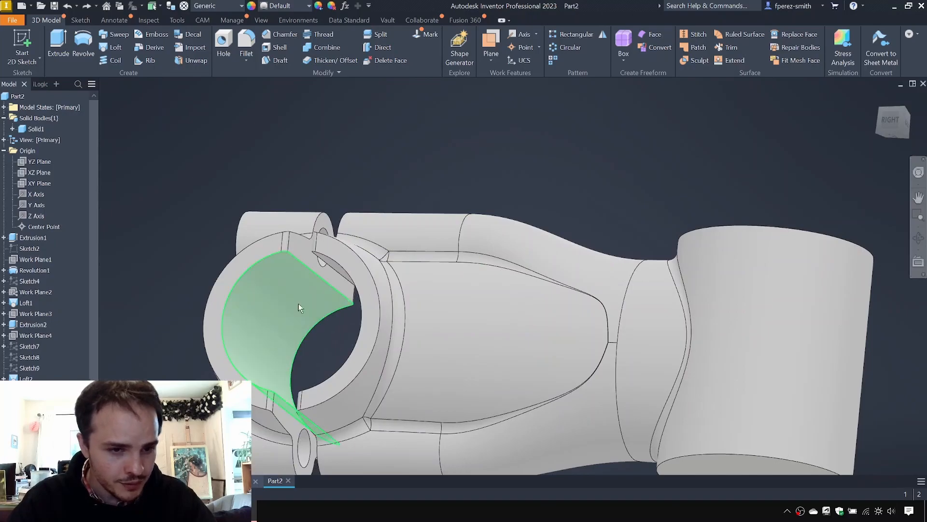
Fillet the outer, inner and slot-side edge chains of both clamp halves with a 1 mm radius.
key("f")
left_click(265, 235)
left_click(272, 252)
left_click(322, 254)
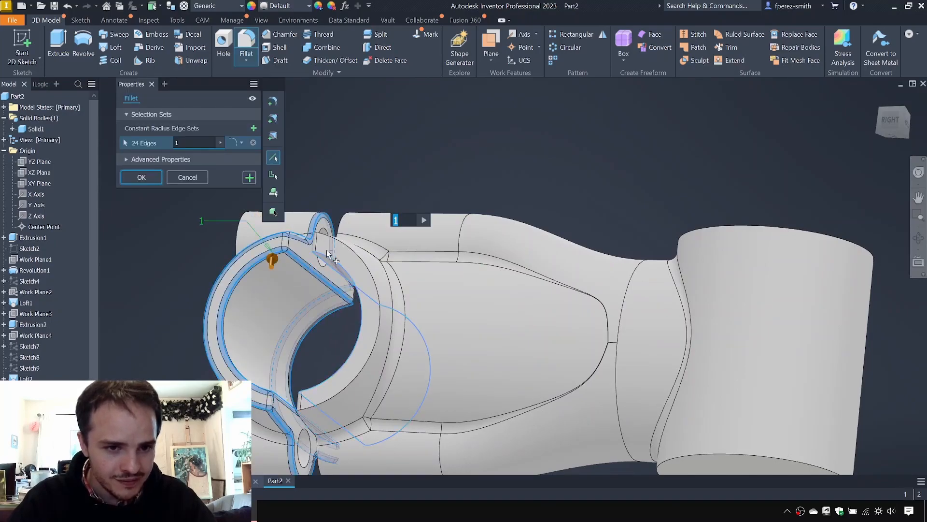
left_click(335, 240)
key("Return")
middle_click_drag(310, 302, 376, 315, "shift")
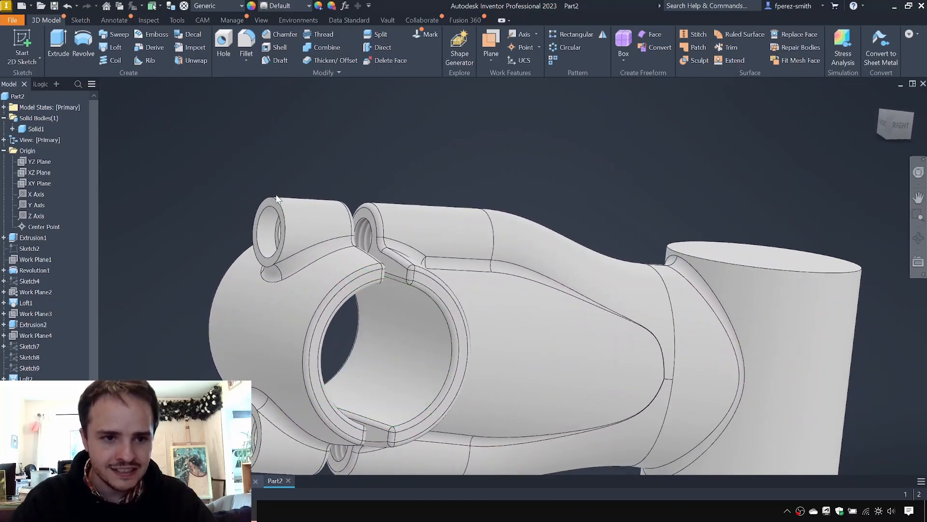
key("f")
key("Escape")
Start a sketch on the upper end face of the large vertical cylinder and draw a 28.6 mm diameter circle concentric with it.
middle_click_drag(560, 215, 527, 240, "shift")
middle_click_drag(642, 225, 370, 194)
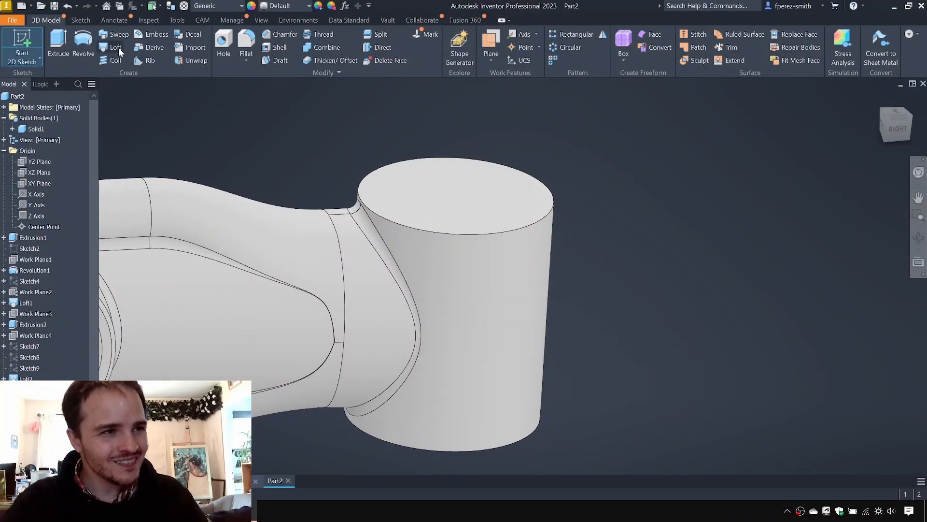
left_click(17, 47)
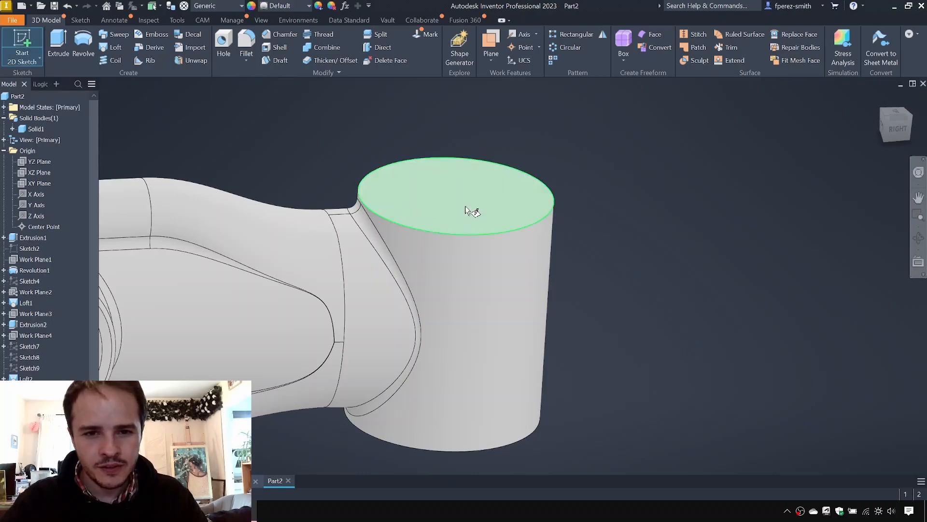
left_click(467, 209)
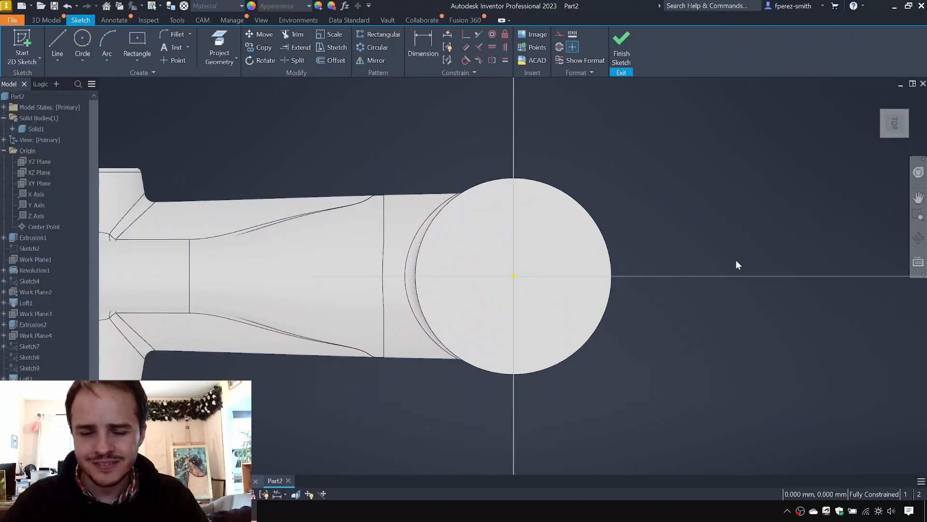
key("c")
left_click(466, 268)
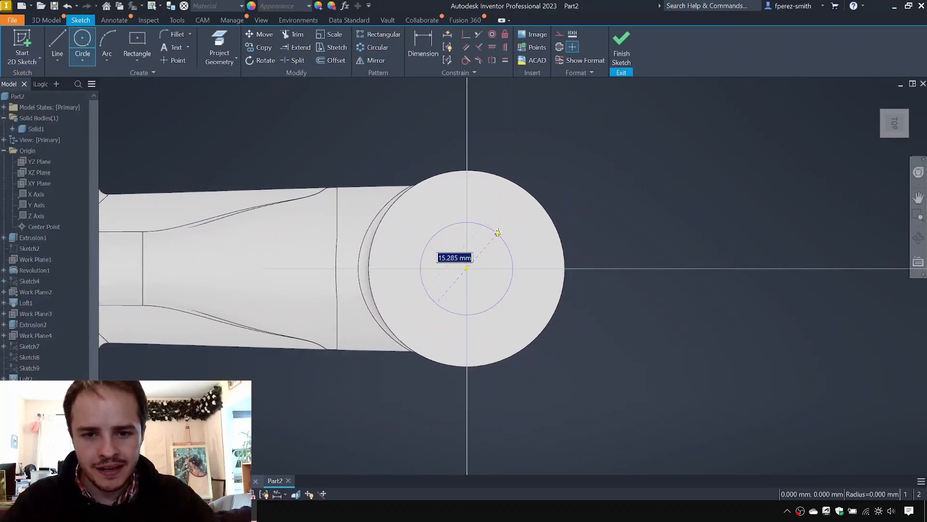
type("28.6")
key("Return")
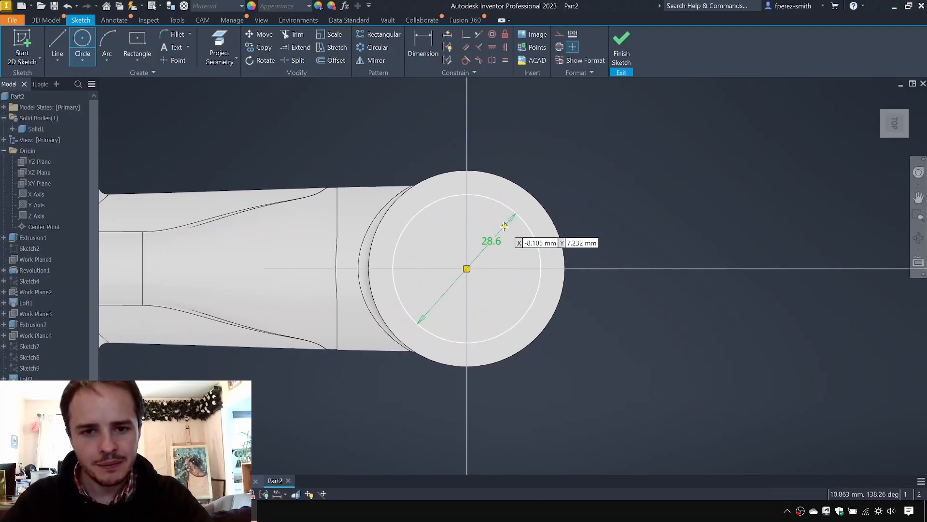
Draw three lines from the circle's centre towards the side away from the arm: one horizontal, one slanting above and one below it.
key("Escape")
left_click(53, 41)
left_click(467, 268)
left_click(620, 225)
left_click(55, 41)
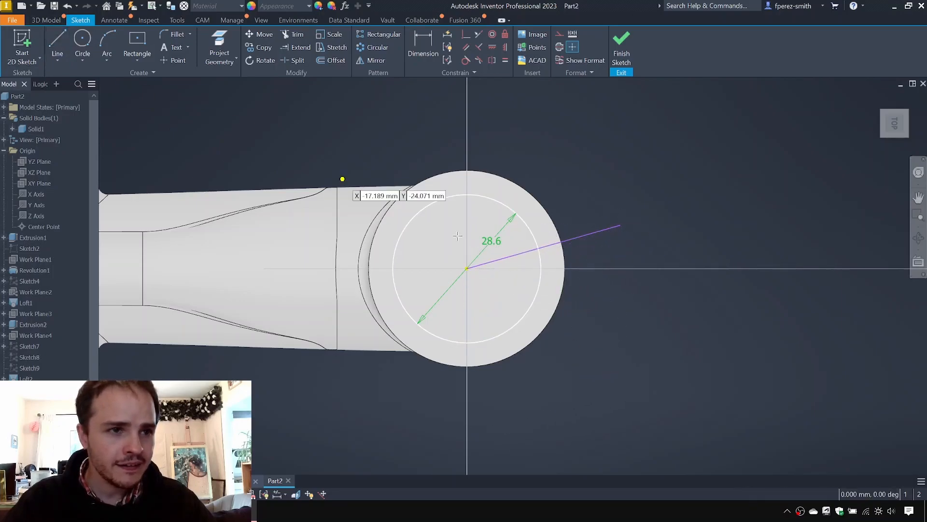
left_click(467, 268)
left_click(566, 268)
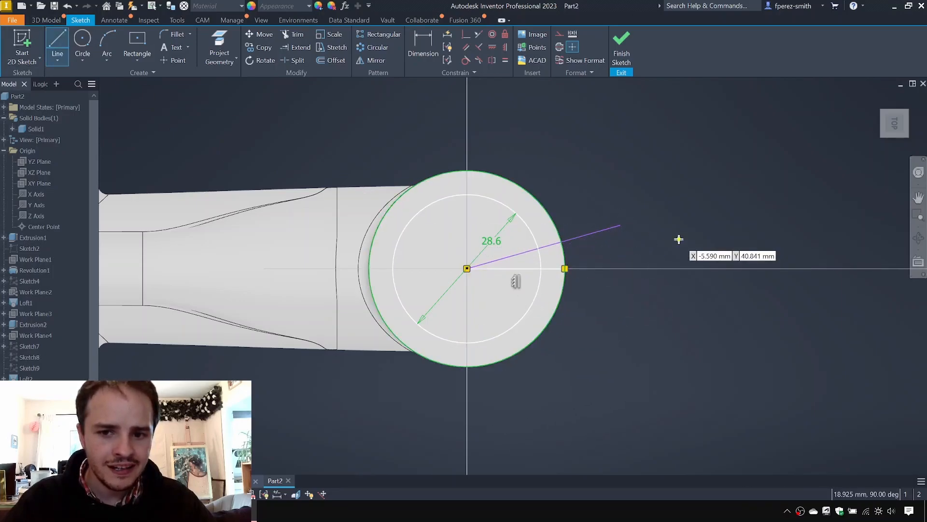
left_click(466, 268)
left_click(553, 317)
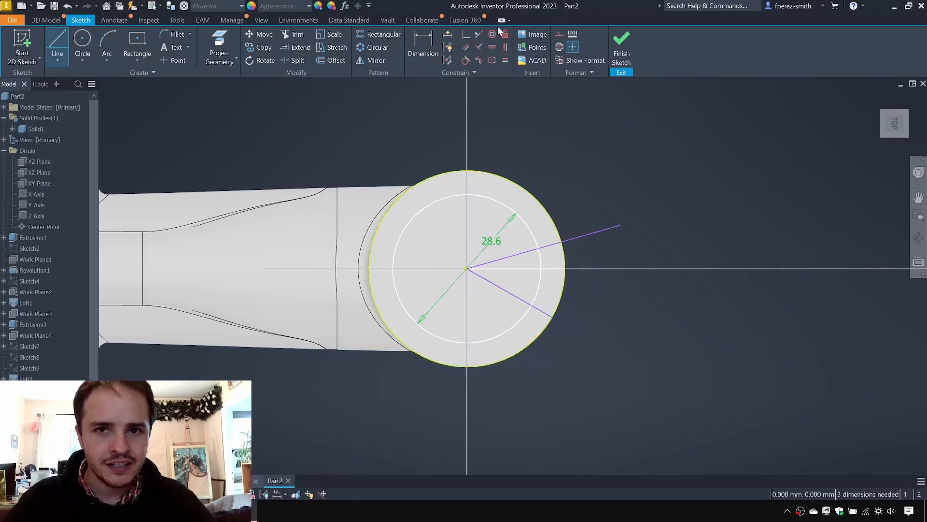
key("Escape")
Constrain the overhanging end of the upper slanted line to be coincident with the cylinder's outer rim.
left_click(467, 38)
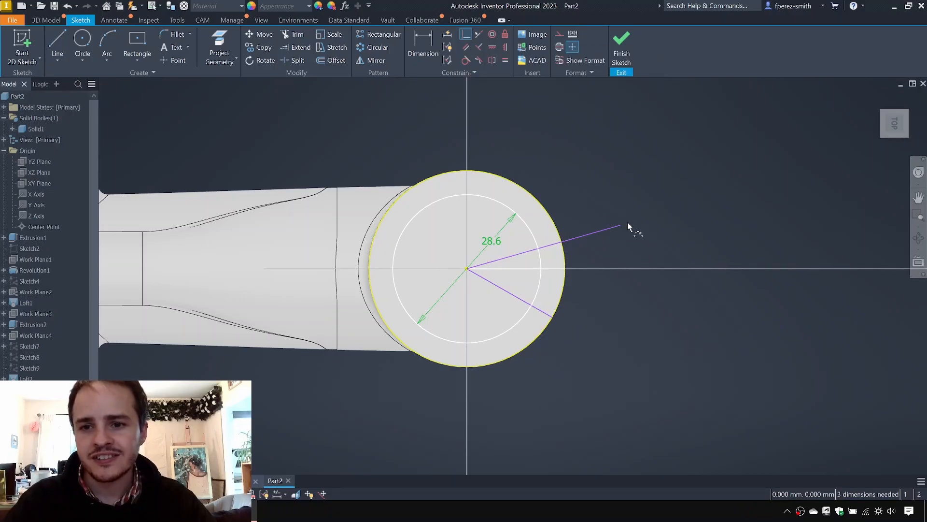
left_click(620, 225)
left_click(566, 259)
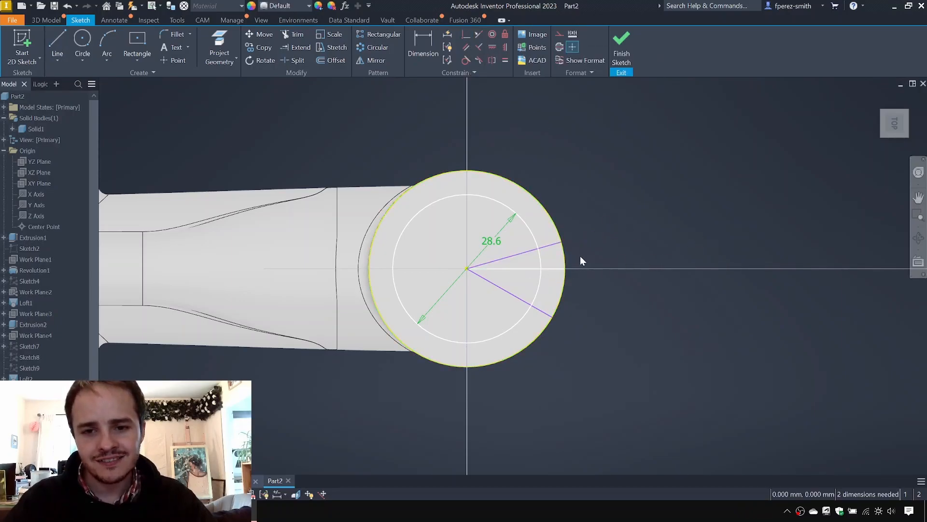
Dimension the upper and lower slanted lines at 2 degrees each from the horizontal line.
key("d")
left_click(555, 243)
left_click(563, 269)
left_click(602, 249)
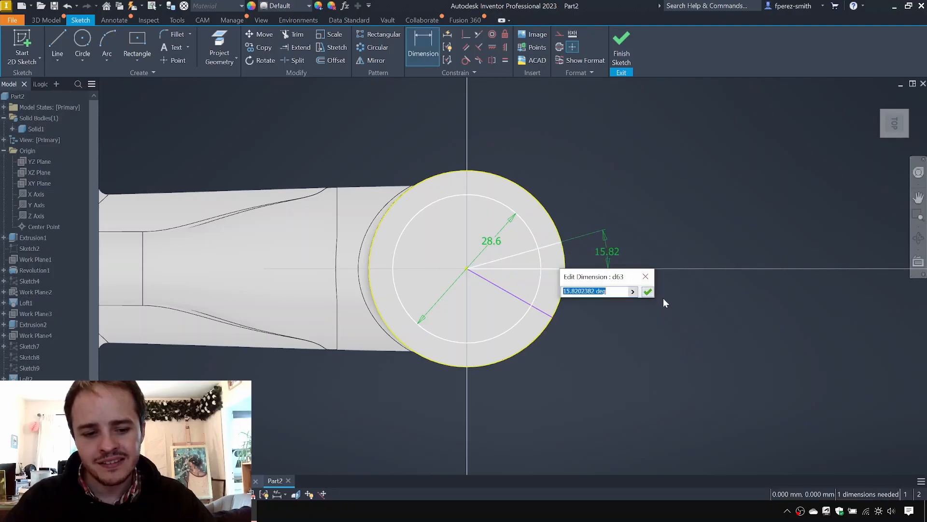
type("2")
key("Return")
left_click(543, 316)
left_click(555, 268)
left_click(607, 307)
type("2")
key("Return")
scroll(567, 271, "up", 3)
key("Escape")
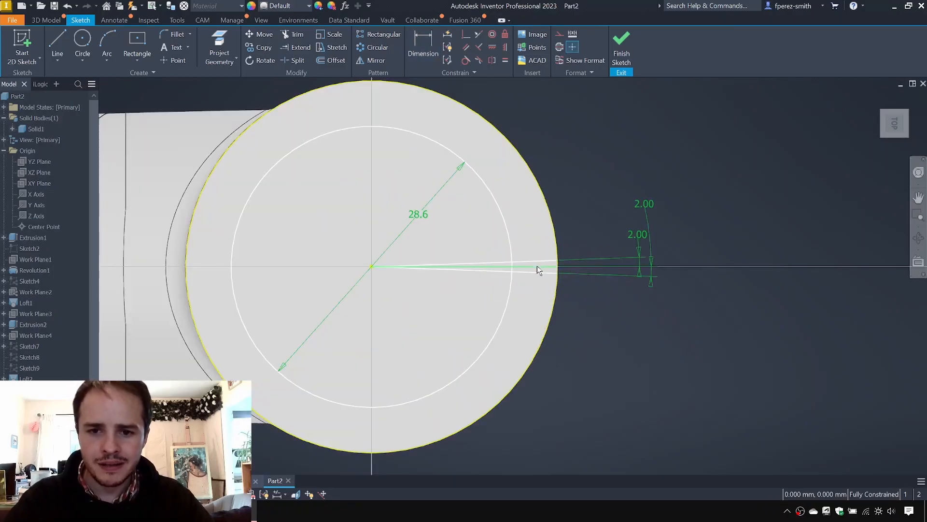
Convert the horizontal middle line to construction geometry and finish the sketch.
right_click(539, 270)
left_click(590, 222)
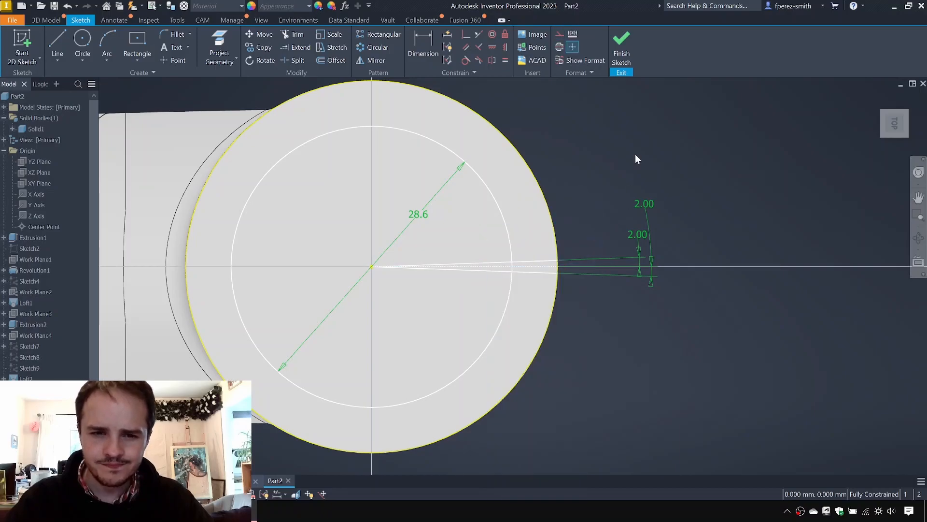
left_click(621, 50)
Extrude the circle and narrow wedge profiles as a cut through the vertical cylinder up to its opposite end face.
key("e")
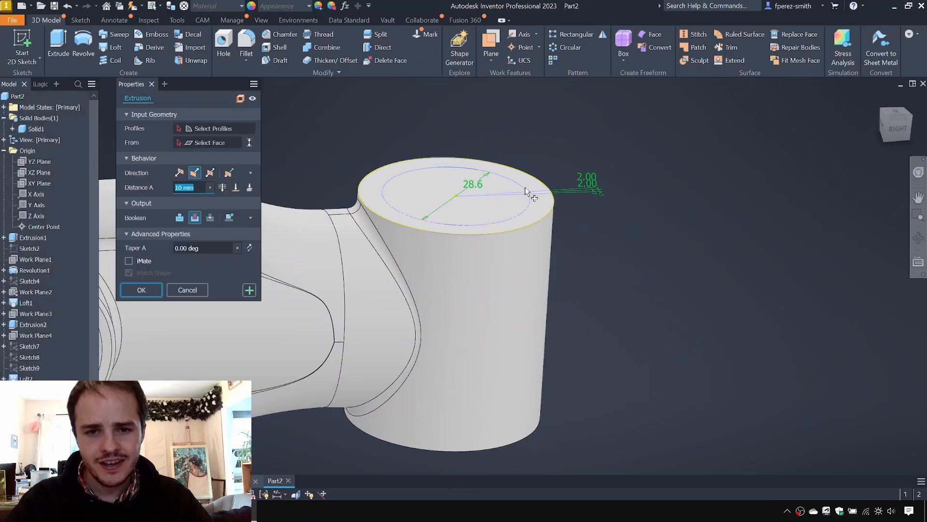
left_click(499, 185)
scroll(521, 203, "up", 3)
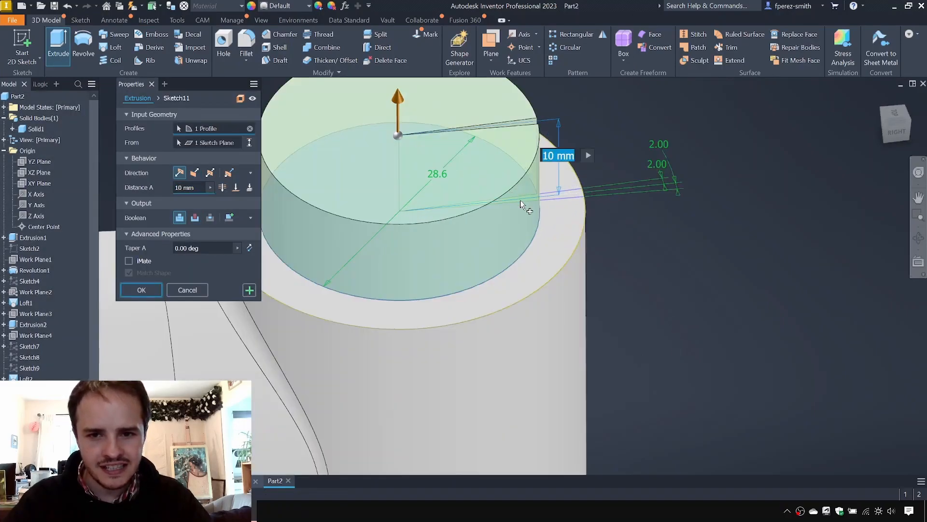
left_click(574, 202)
scroll(579, 194, "up", 3)
left_click(580, 195)
scroll(609, 256, "down", 5)
middle_click_drag(606, 278, 611, 236, "shift")
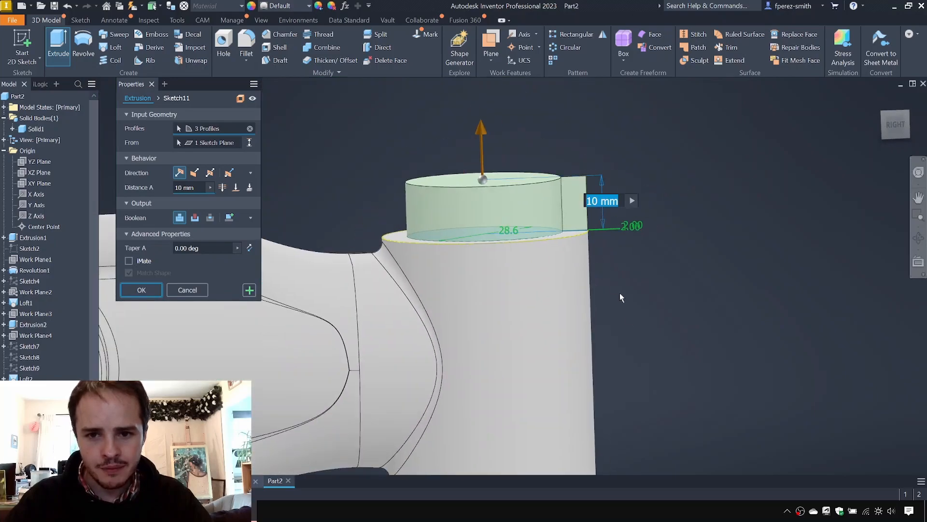
scroll(615, 288, "down", 2)
middle_click_drag(611, 297, 589, 207)
middle_click_drag(587, 251, 574, 208, "shift")
left_click(233, 189)
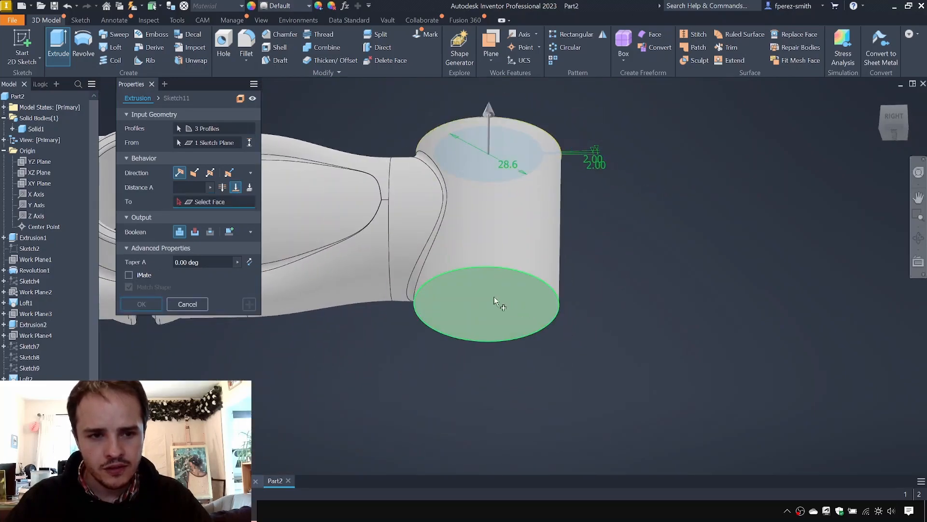
left_click(516, 305)
middle_click_drag(589, 197, 574, 253, "shift")
left_click(148, 306)
middle_click_drag(635, 218, 629, 236, "shift")
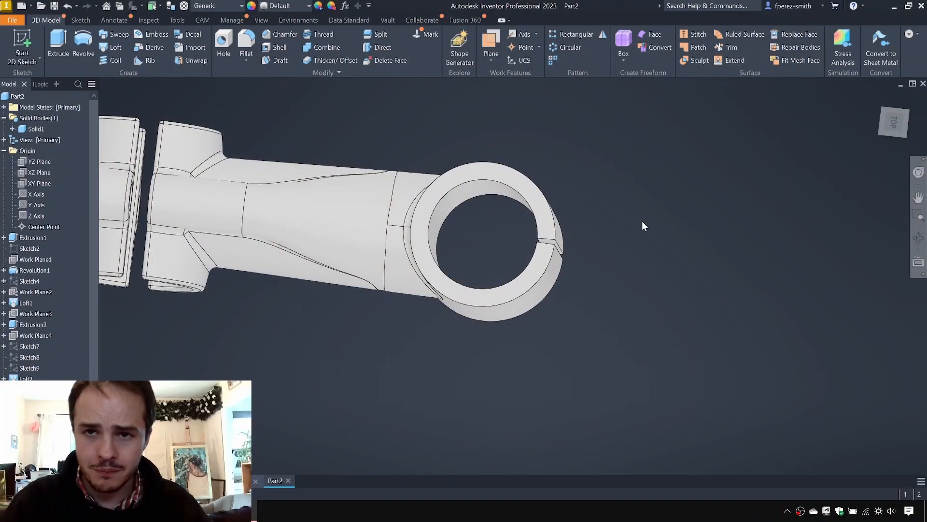
Start a sketch on the side face of the new slot in the vertical cylinder and slice the model at the sketch plane.
mouse_move(643, 222)
middle_mouse_down("shift")
mouse_move(654, 196)
mouse_move(596, 208)
middle_mouse_up("shift")
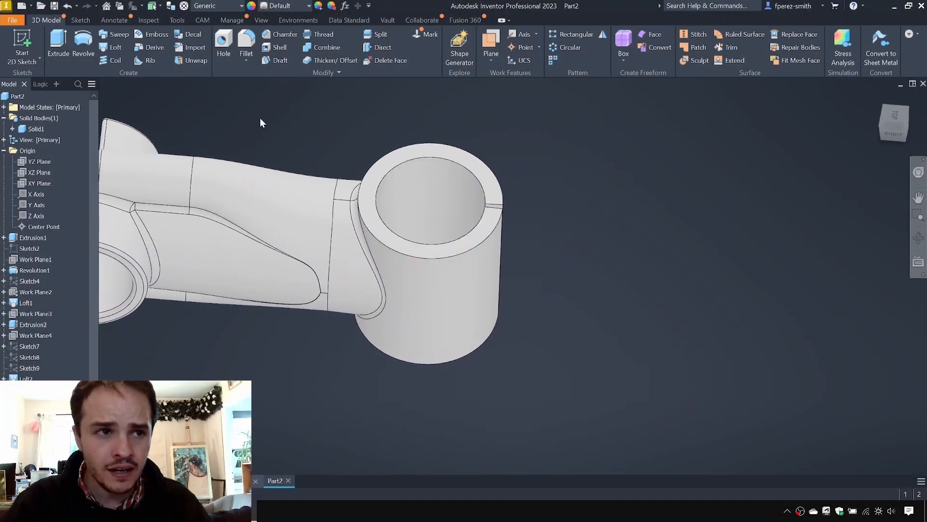
left_click(13, 38)
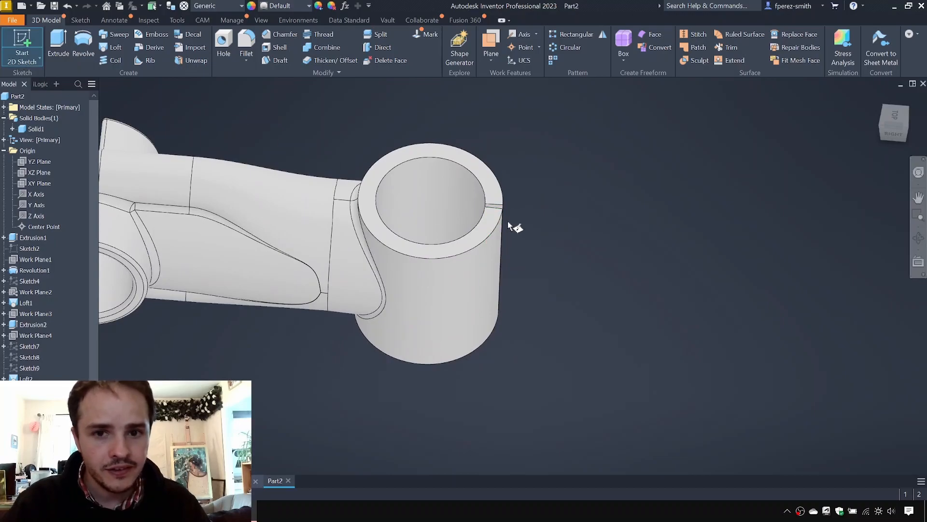
left_click(502, 208)
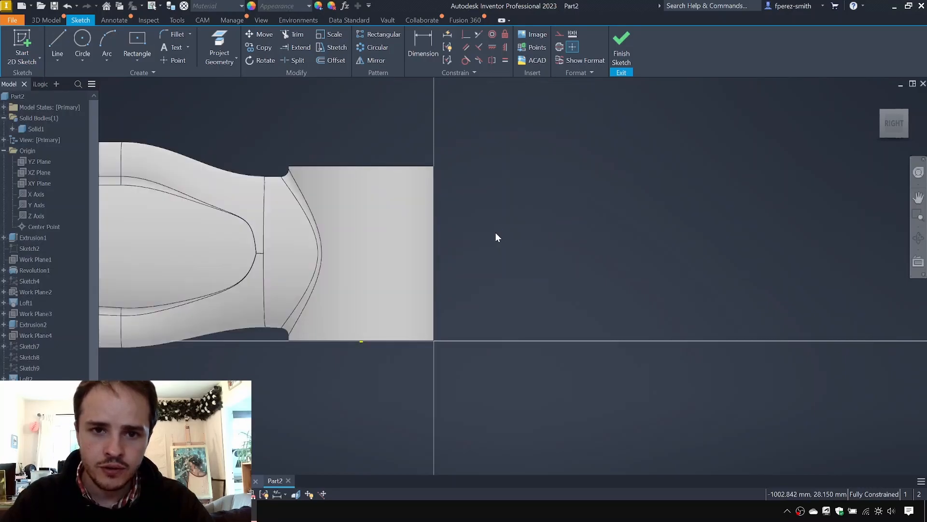
key("F7")
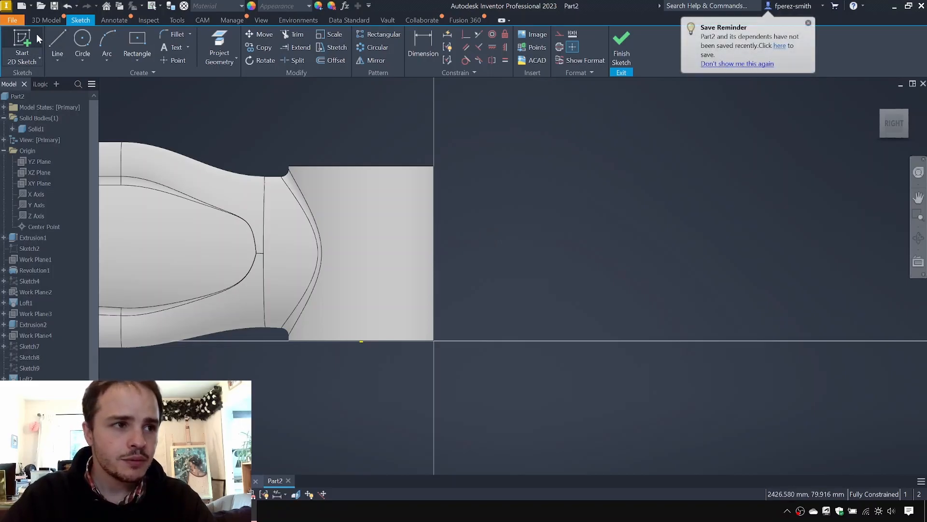
key("F7")
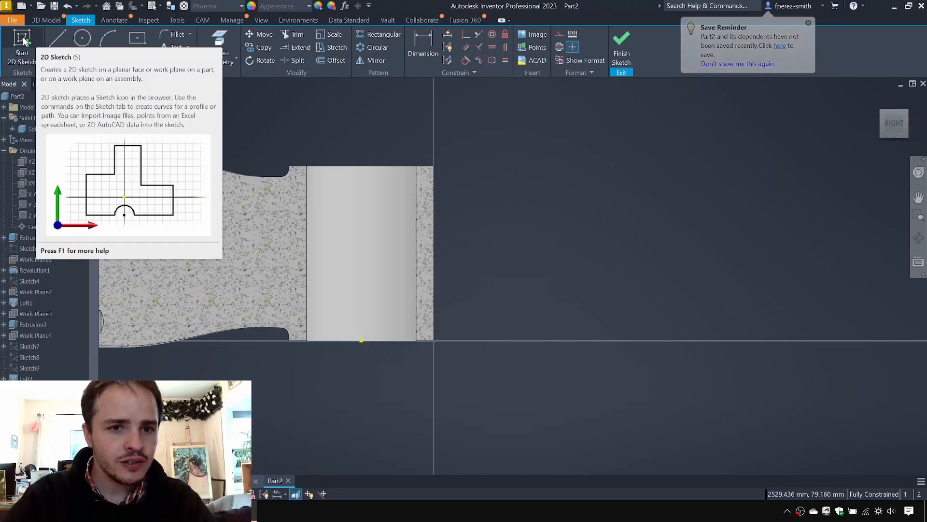
Project the model's cut edges and convert all of them except those of the slotted outer wall to construction geometry.
left_click(219, 62)
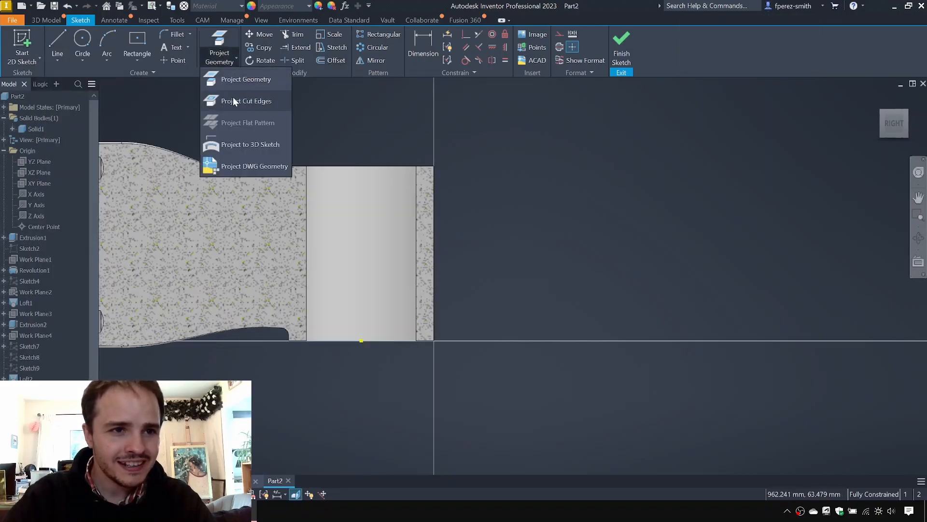
left_click(238, 102)
scroll(333, 171, "down", 3)
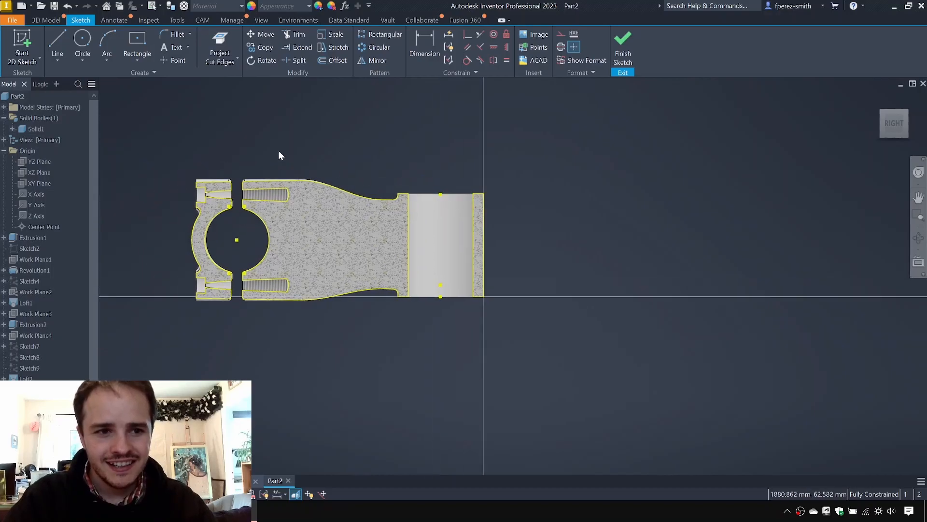
left_click_drag(142, 125, 459, 366)
right_click(453, 341)
left_click(493, 346)
scroll(508, 214, "up", 3)
middle_click_drag(551, 203, 461, 185)
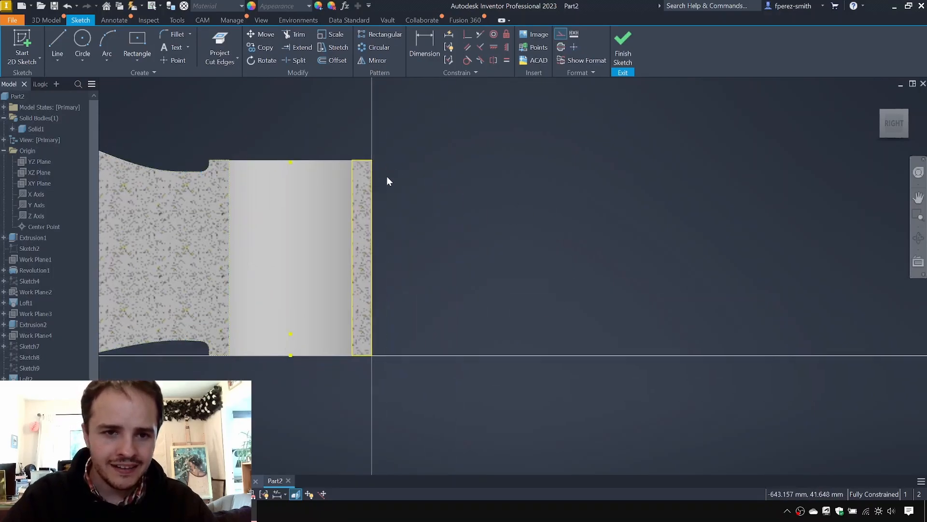
key("Escape")
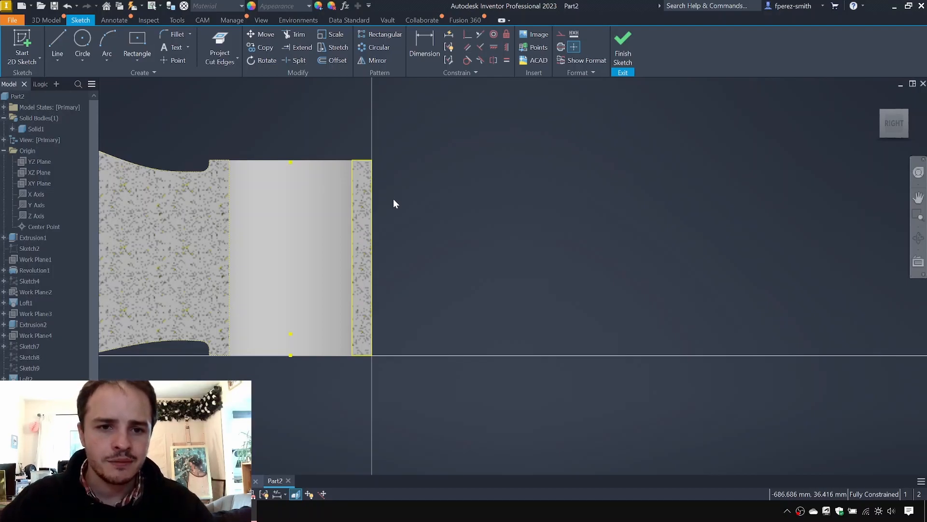
Sketch three circles about 16 mm in diameter beside the slotted wall, with the middle one set farther out.
key("c")
left_click(432, 195)
left_click(457, 219)
left_click(510, 253)
left_click(480, 271)
left_click(638, 307)
key("Escape")
key("l")
left_click(433, 295)
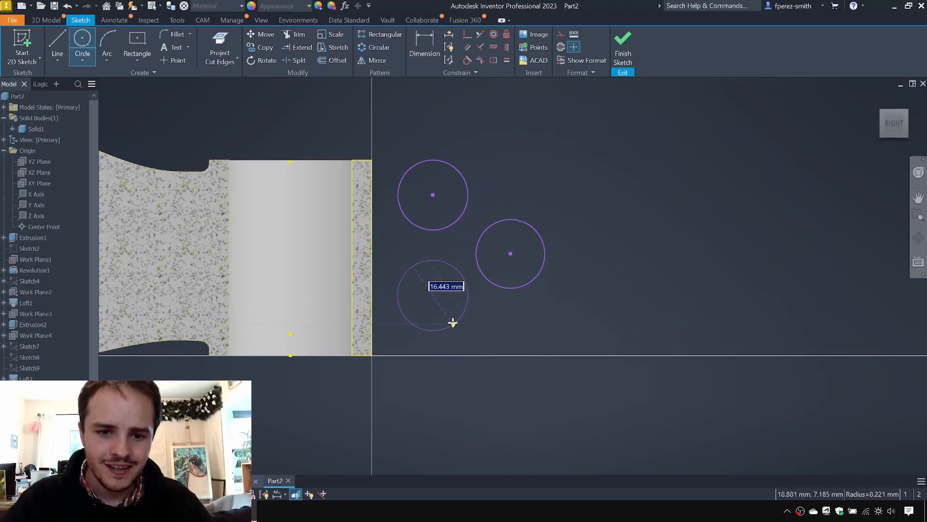
left_click(455, 323)
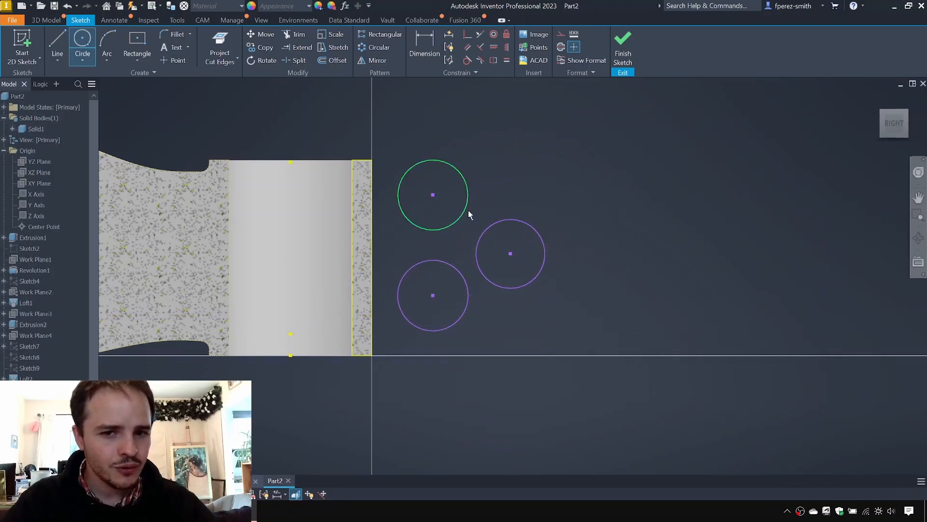
key("Escape")
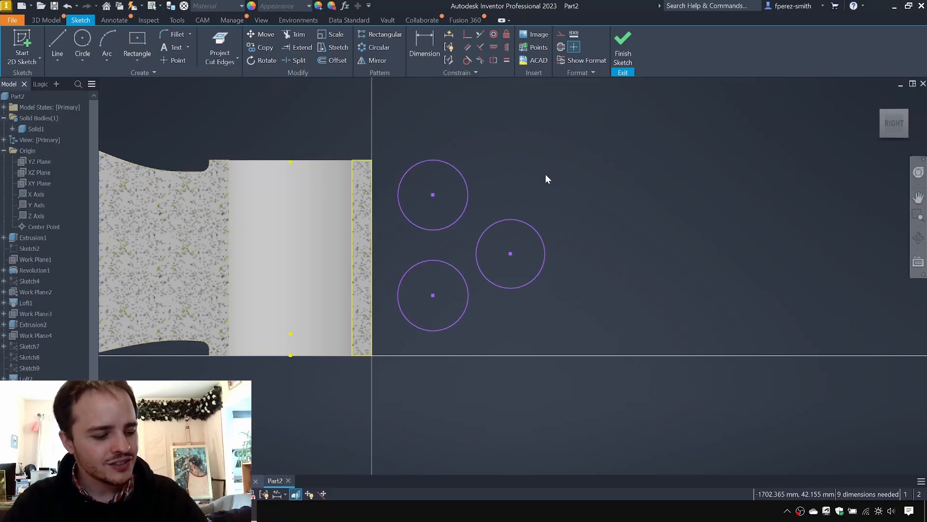
Close the browser window that opened and undo the stray fourth circle.
key("c")
left_click(523, 166)
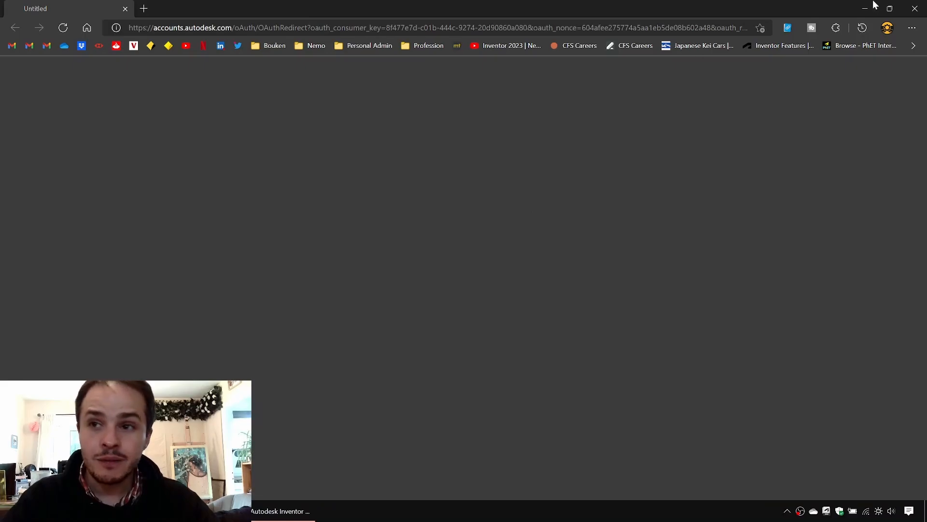
left_click(915, 5)
left_click(638, 195)
key("Escape")
key("ctrl+z")
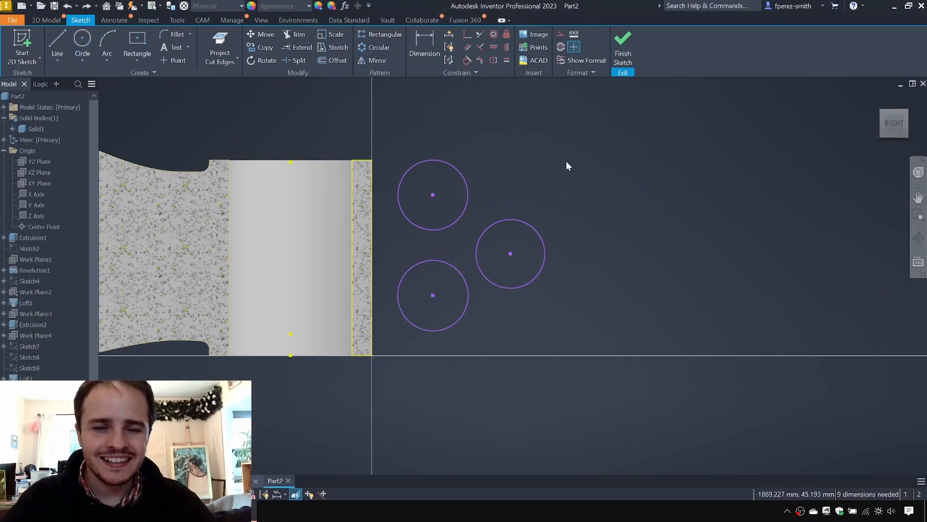
Make the three circles beside the slotted wall equal in size.
left_click(506, 61)
left_click(460, 199)
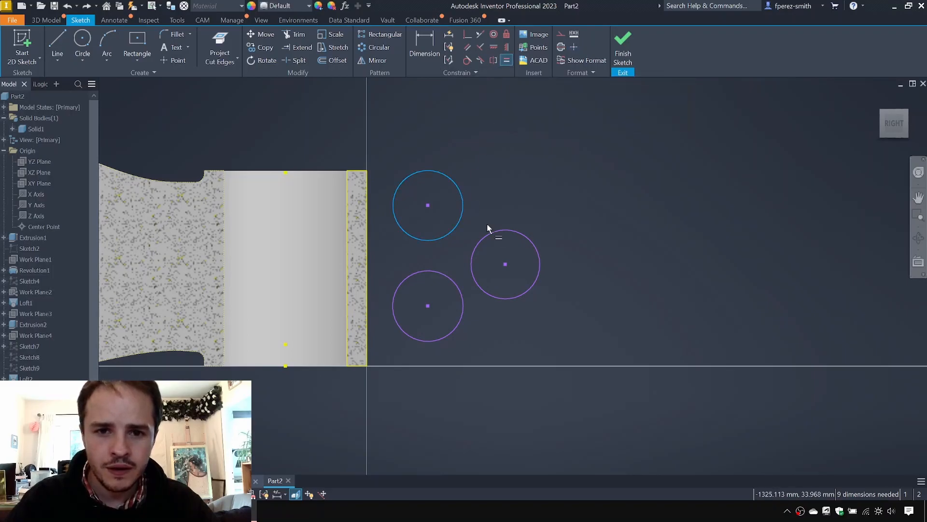
left_click(481, 249)
left_click(478, 253)
left_click(453, 286)
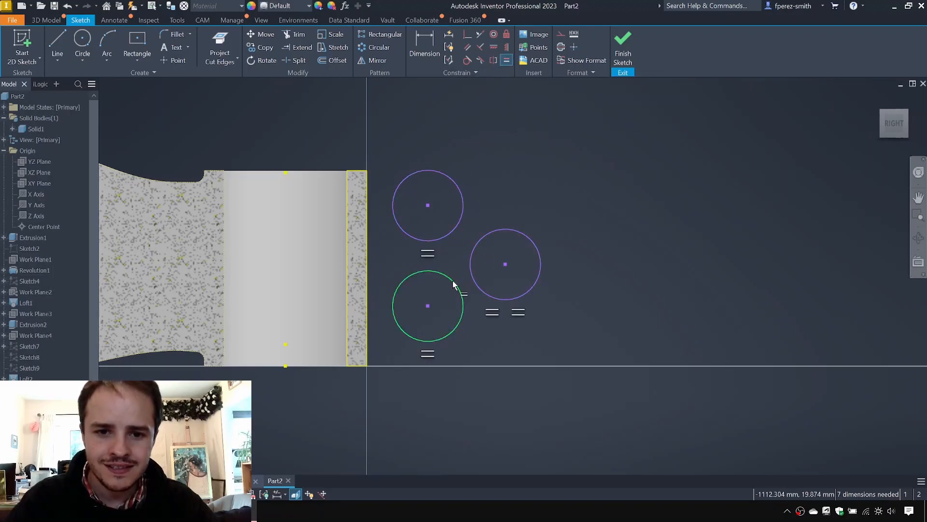
Dimension the upper circle's diameter and set it to 16 mm.
left_click(447, 180)
left_click(485, 147)
type("16.4429487")
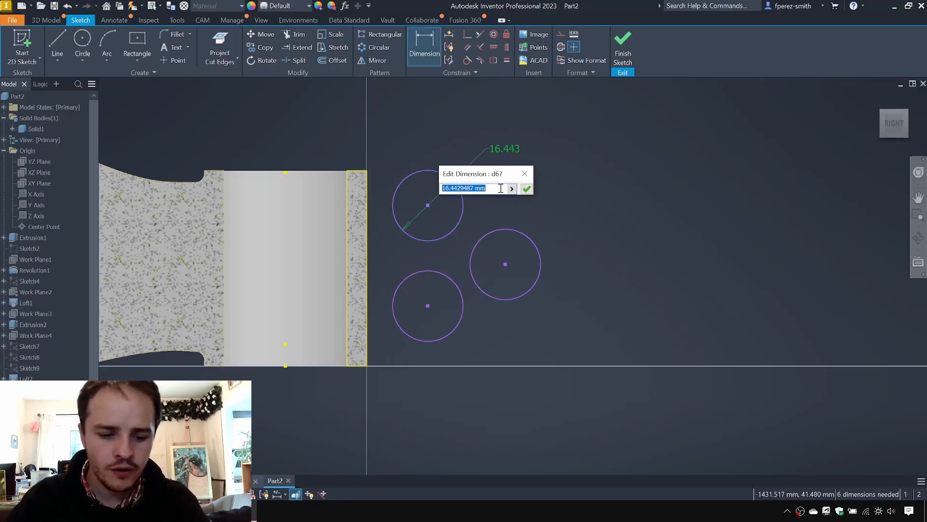
key("Return")
key("Escape")
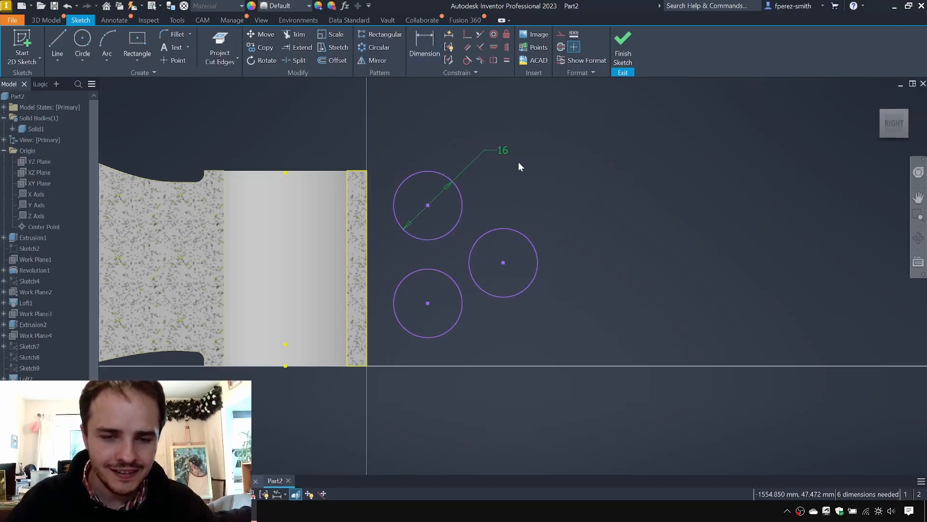
Make the middle circle tangent to both the upper and lower circles.
middle_click_drag(537, 131, 527, 141)
left_click(444, 225)
left_click(460, 271)
left_click(448, 287)
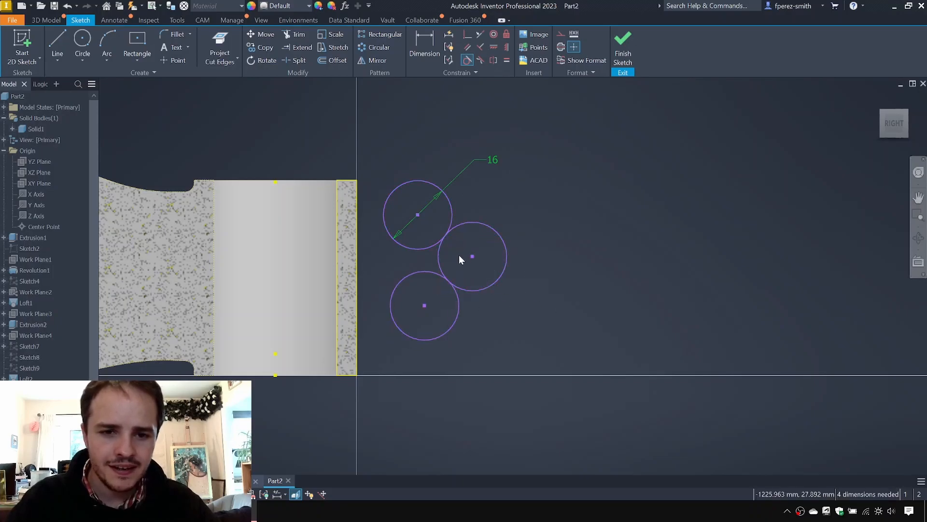
Make the upper and lower circles tangent to the wall's outer edge and reposition the middle circle between them.
left_click(401, 233)
left_click(359, 239)
left_click(366, 319)
left_click(358, 343)
left_click_drag(442, 262, 425, 271)
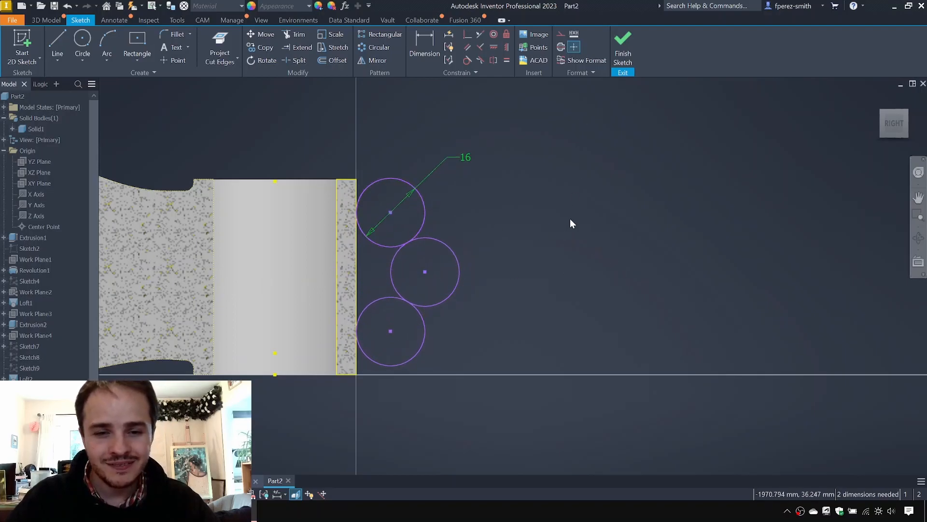
Align the middle circle's center horizontally with the midpoint of the wall's outer edge and test its remaining movement.
left_click(494, 47)
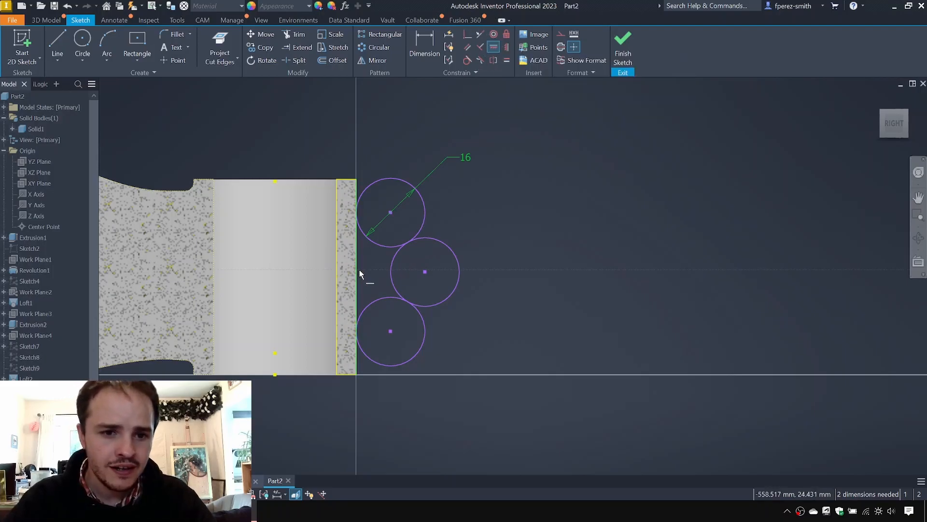
left_click(425, 273)
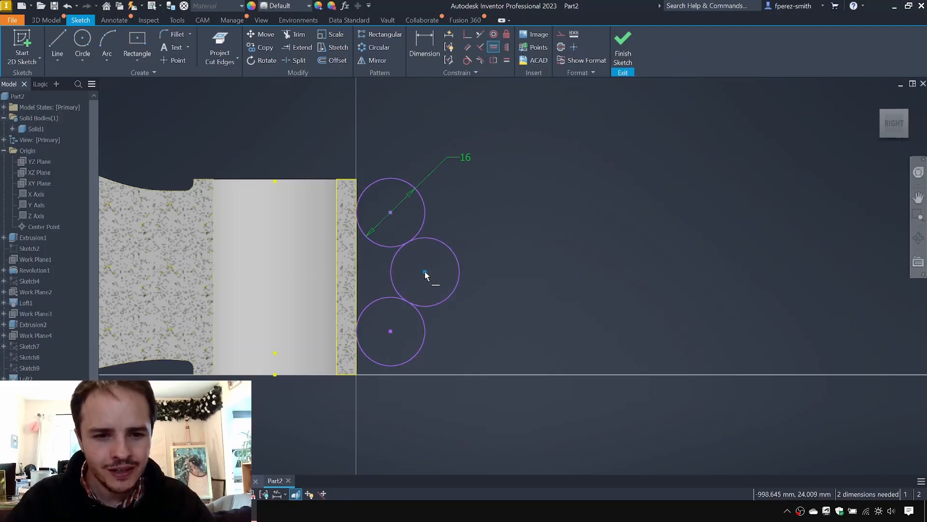
left_click(357, 276)
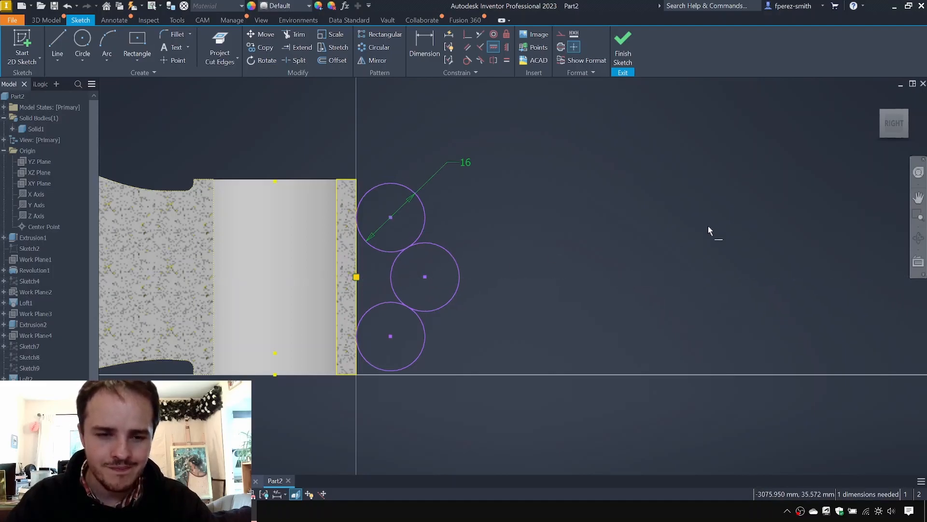
key("Escape")
mouse_move(426, 277)
left_mouse_down()
mouse_move(441, 275)
mouse_move(429, 276)
left_mouse_up()
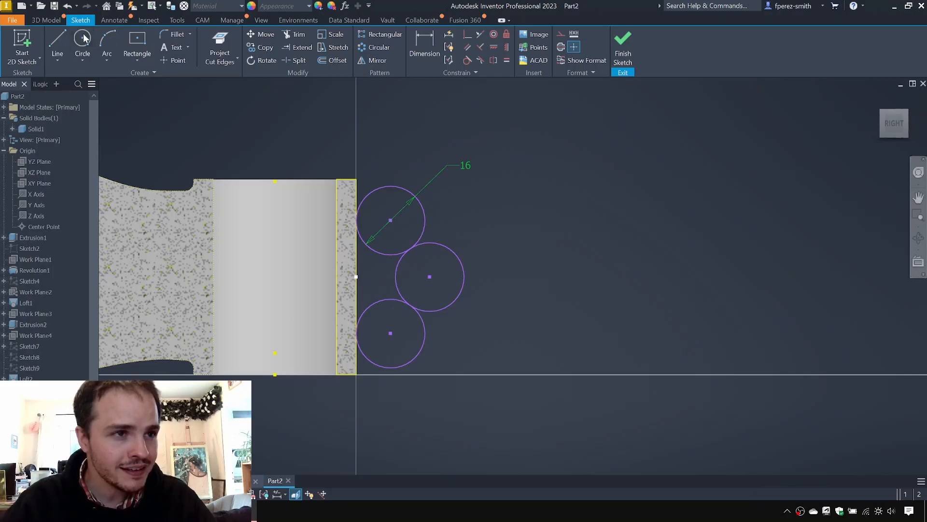
Sketch one smaller circle above and one below the three 16 mm circles, and make the two equal.
left_click(82, 38)
left_click(390, 134)
left_click(379, 152)
left_click(391, 400)
left_click(381, 389)
left_click(507, 61)
left_click(406, 149)
left_click(401, 409)
Set the diameter of the upper small circle to 12 mm.
mouse_move(408, 130)
middle_mouse_down()
mouse_move(379, 188)
mouse_move(406, 152)
middle_mouse_up()
key("d")
left_click(388, 155)
type("12")
key("Return")
key("Escape")
Make each 12 mm circle tangent to its neighboring 16 mm circle and to the wall's outer edge.
left_click(469, 60)
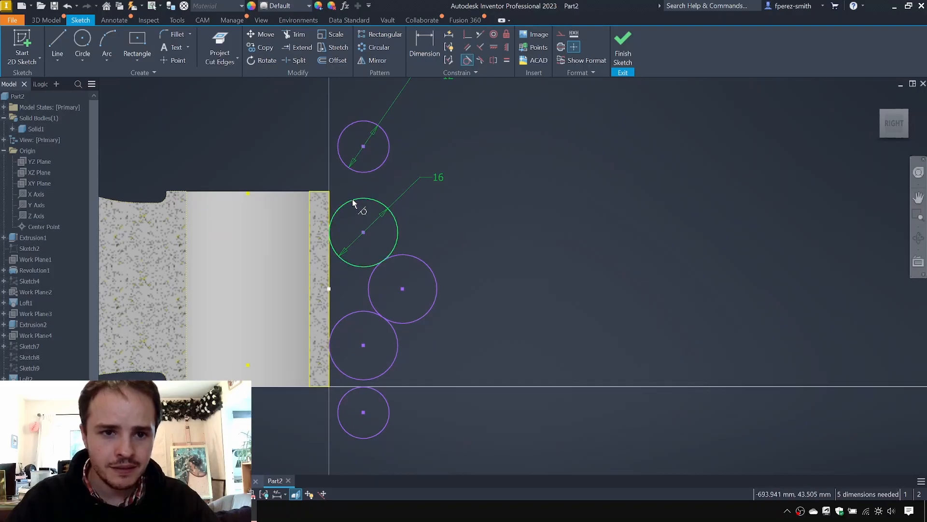
left_click(367, 174)
left_click(362, 207)
left_click(344, 182)
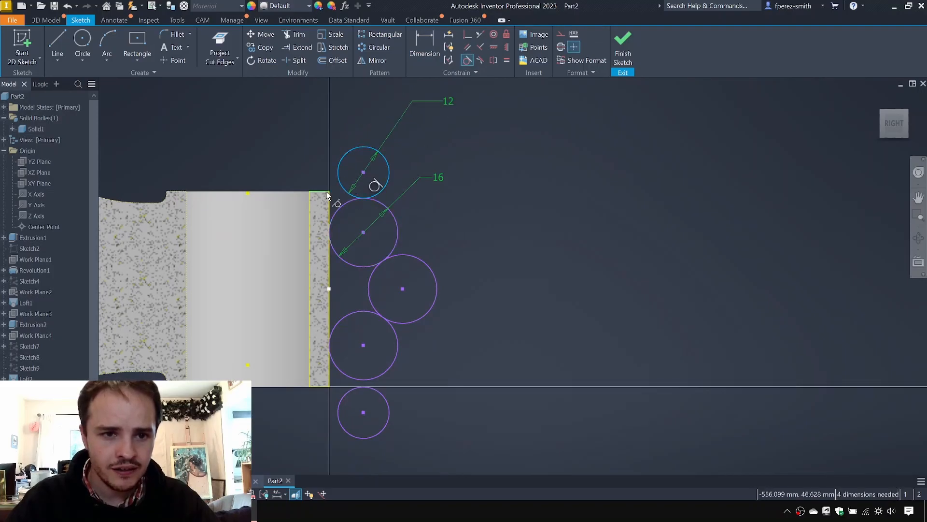
left_click(330, 203)
left_click(355, 388)
left_click(347, 377)
left_click(344, 389)
left_click(330, 382)
key("Escape")
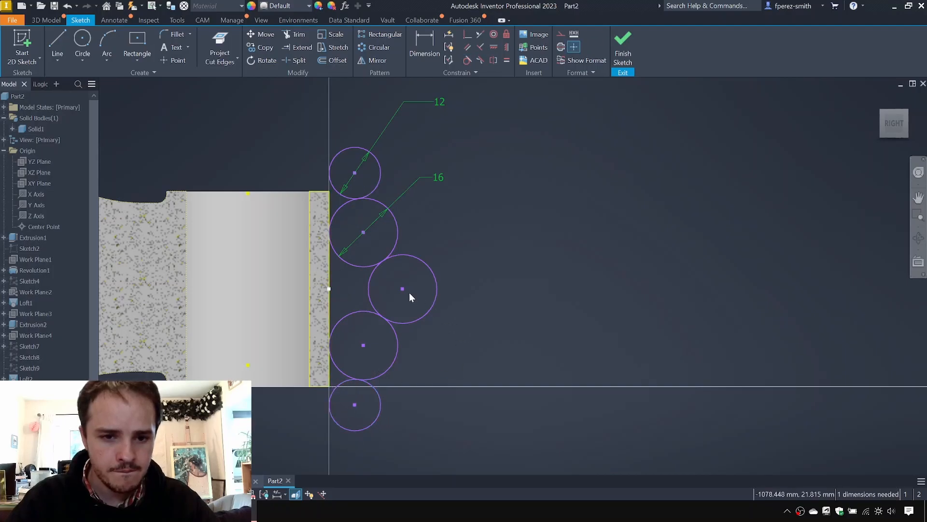
Align the upper 12 mm circle's center horizontally with the wall's top outer corner and finish the sketch.
left_click_drag(402, 289, 441, 302)
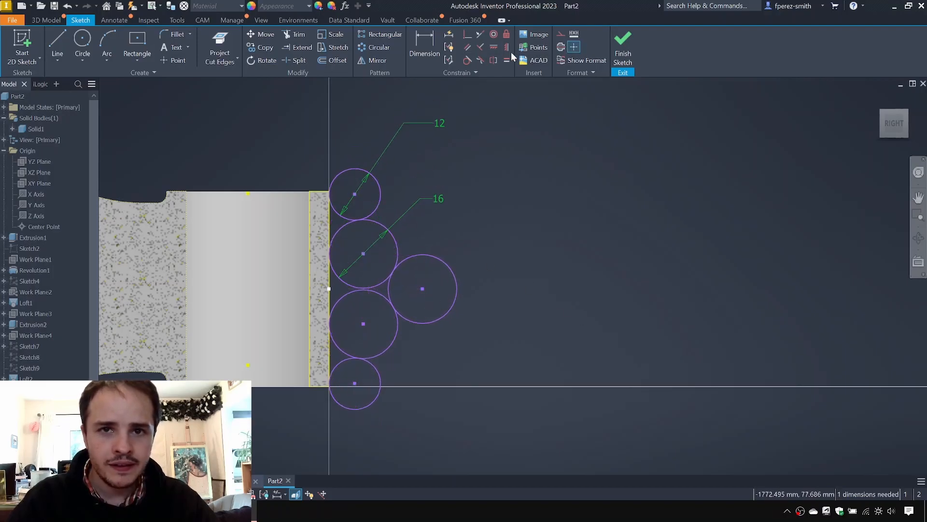
left_click(493, 47)
left_click(355, 194)
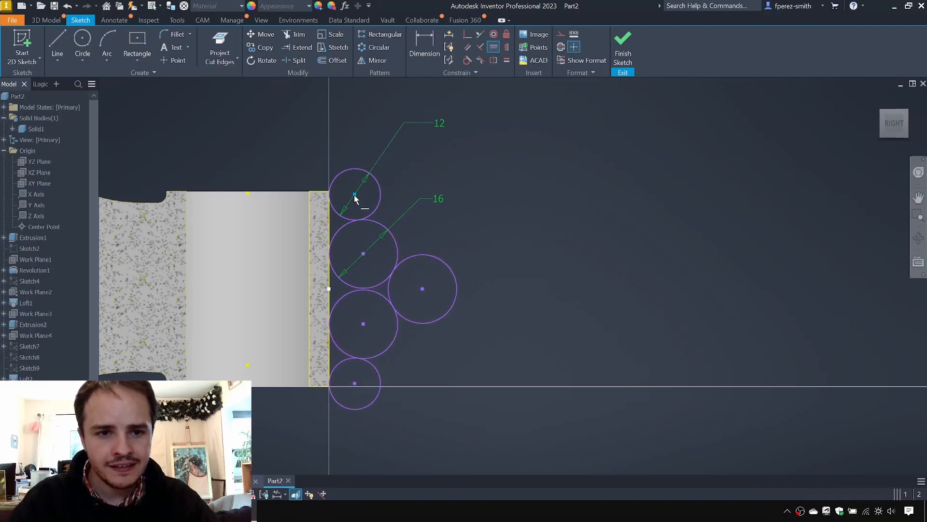
left_click(330, 191)
key("Escape")
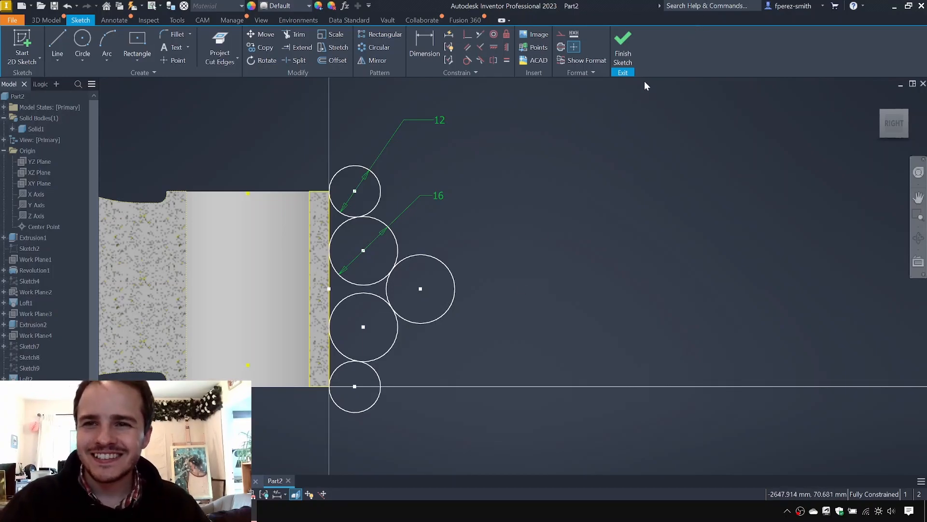
left_click(628, 45)
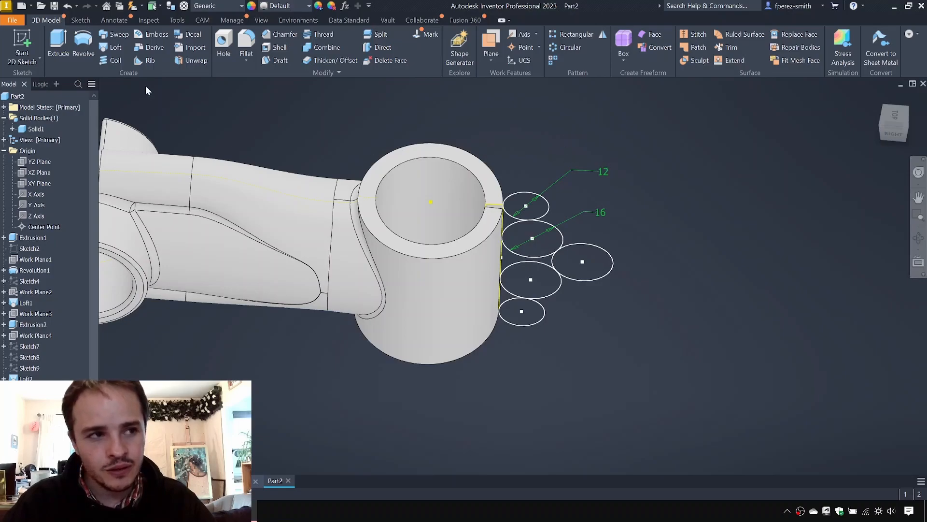
Begin an extrusion of the wall section, the two 16 mm circles touching it, and the regions enclosed between the circles.
left_click(50, 54)
scroll(500, 206, "up", 5)
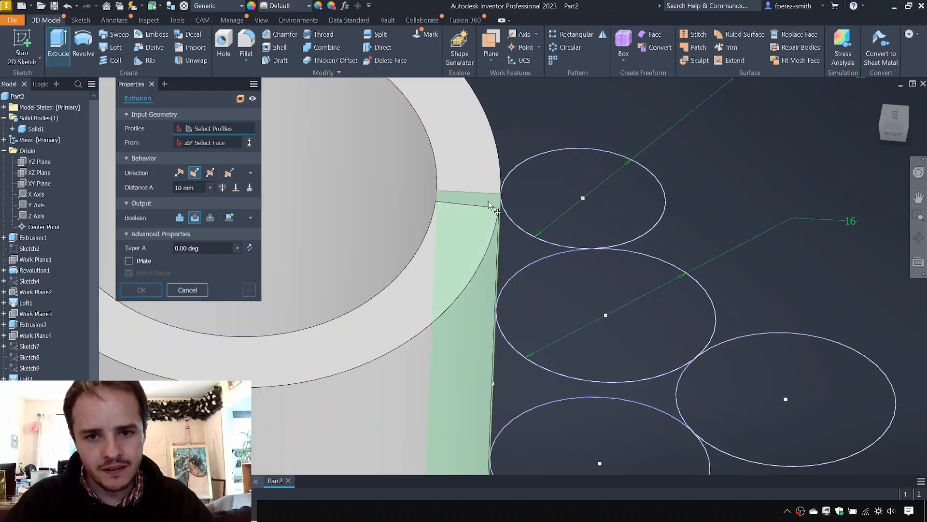
left_click(489, 204)
scroll(546, 242, "down", 4)
middle_click_drag(558, 281, 486, 224)
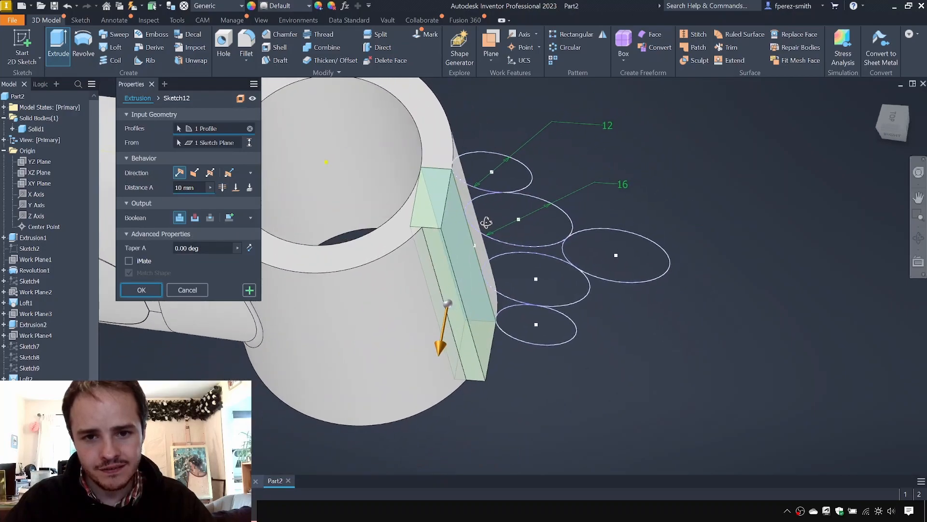
left_click(502, 216)
left_click(512, 260)
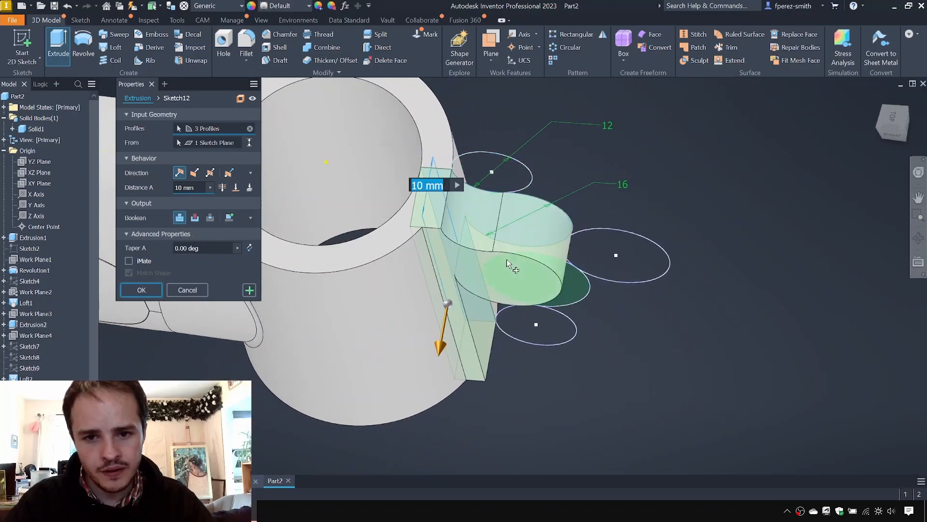
left_click(507, 286)
left_click(501, 313)
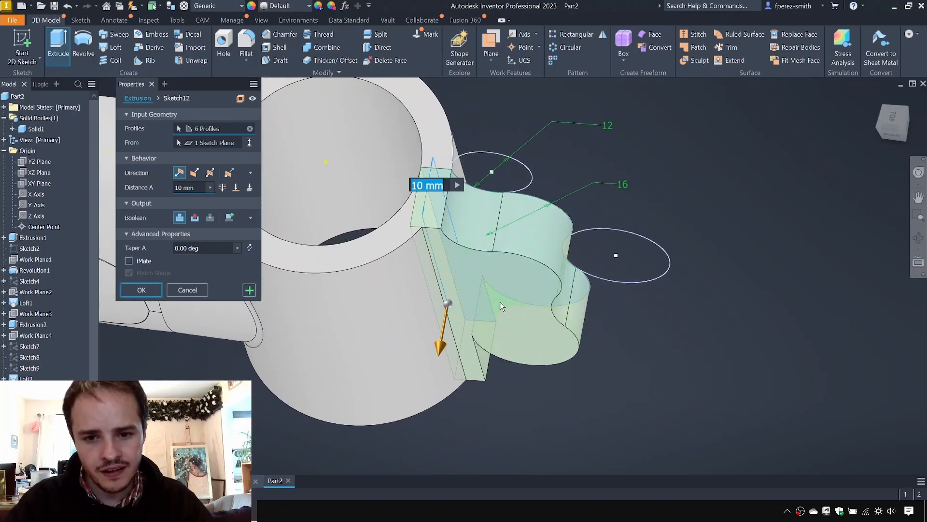
middle_click_drag(508, 324, 496, 300, "shift")
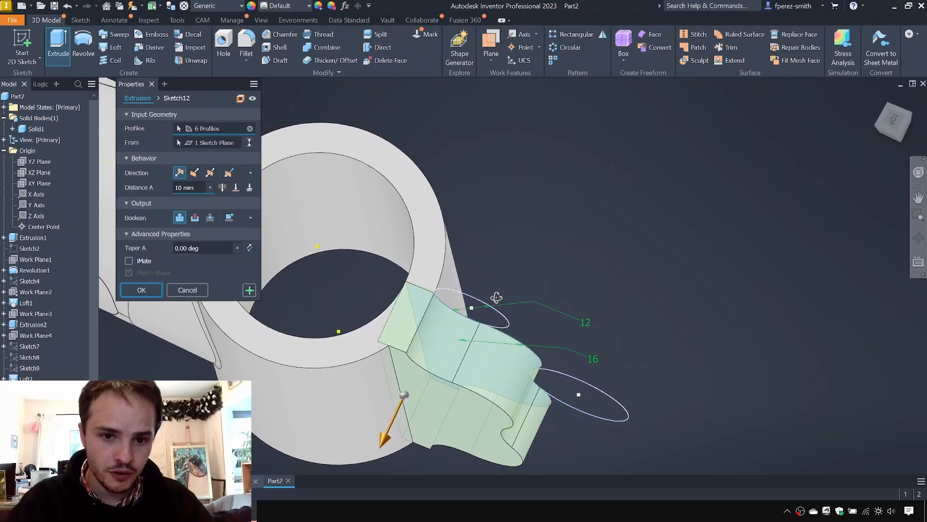
Extrude the selected profiles 9.5 mm in the flipped direction, joined to the solid body.
left_click(195, 174)
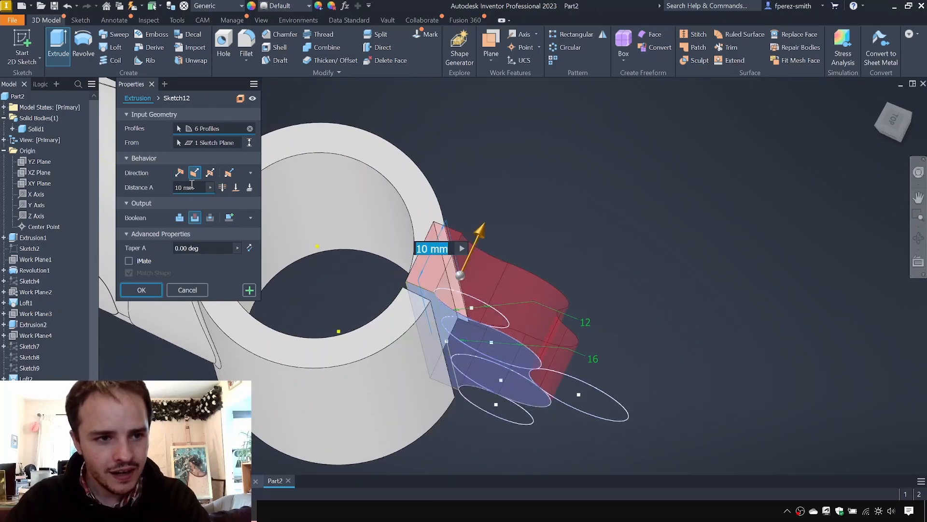
left_click(183, 187)
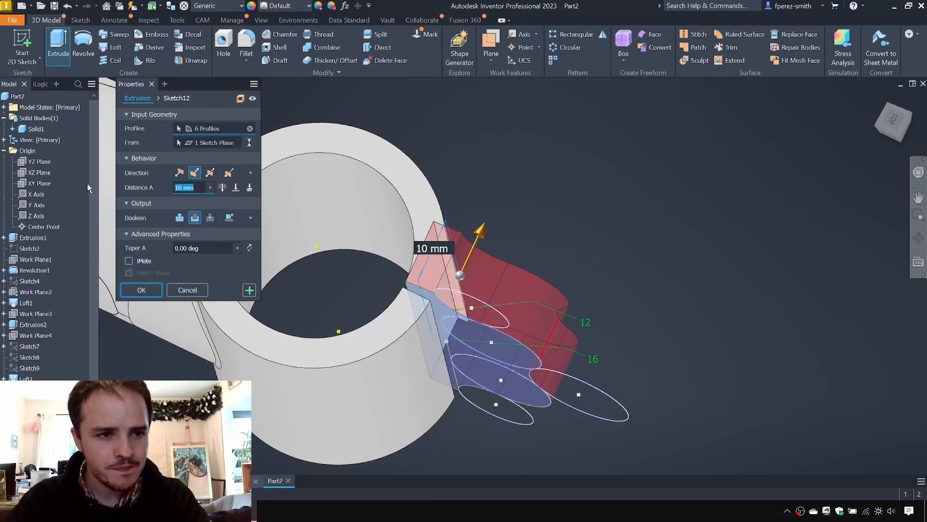
type("9.5")
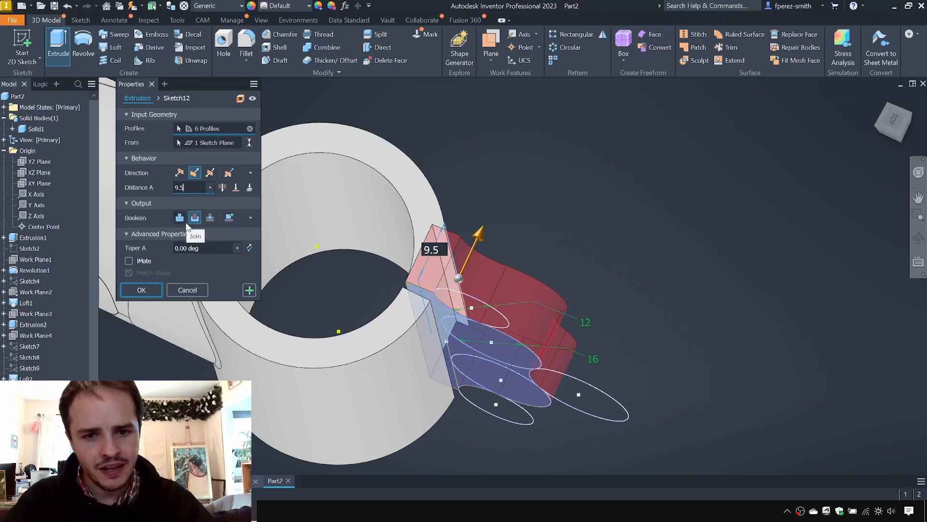
left_click(185, 220)
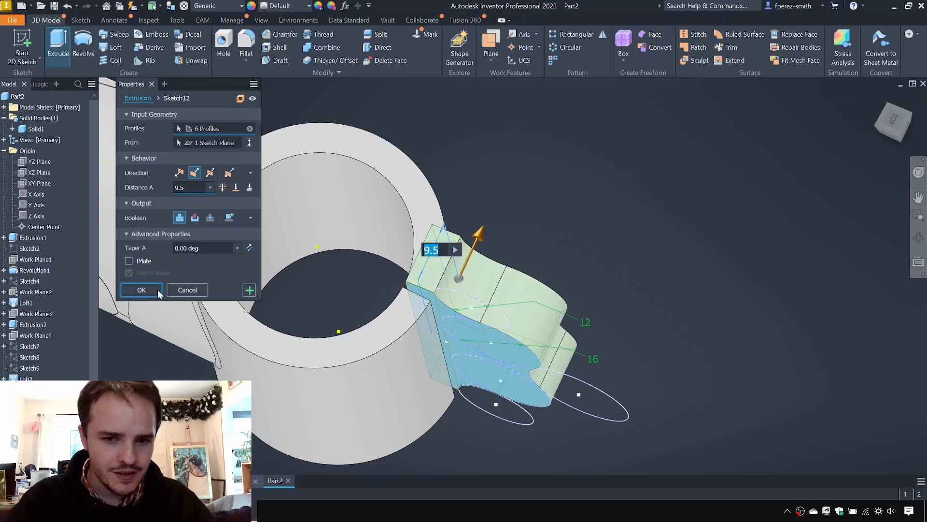
left_click(141, 290)
Fillet the long vertical edge between the clamp ear's flat face and the cylinder with a 4 mm radius.
middle_click_drag(567, 213, 484, 223, "shift")
middle_click_drag(346, 263, 285, 248, "shift")
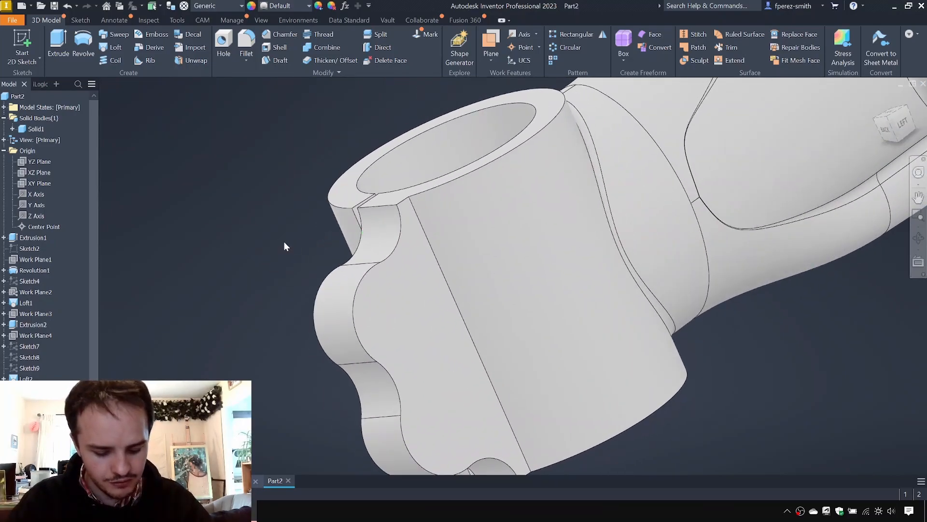
middle_click_drag(699, 207, 504, 234, "shift")
key("f")
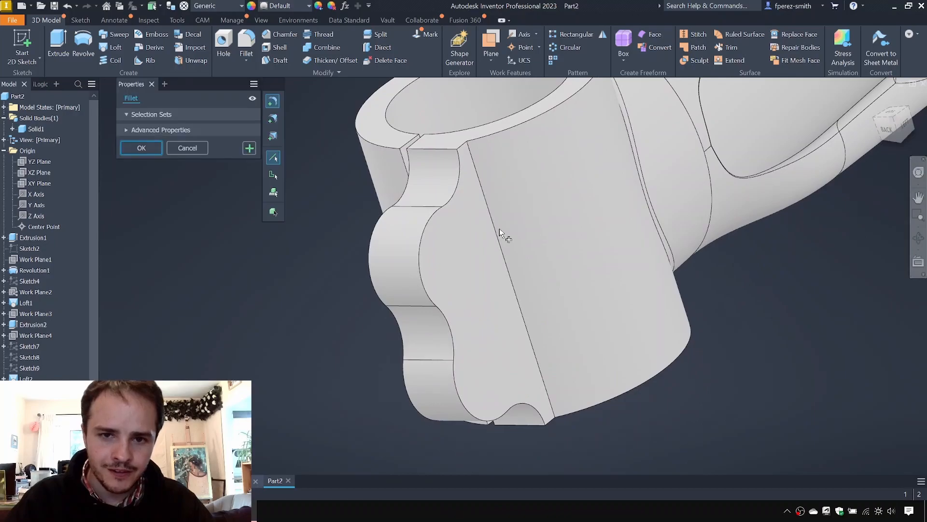
left_click(497, 231)
left_click_drag(502, 236, 500, 234)
type("3")
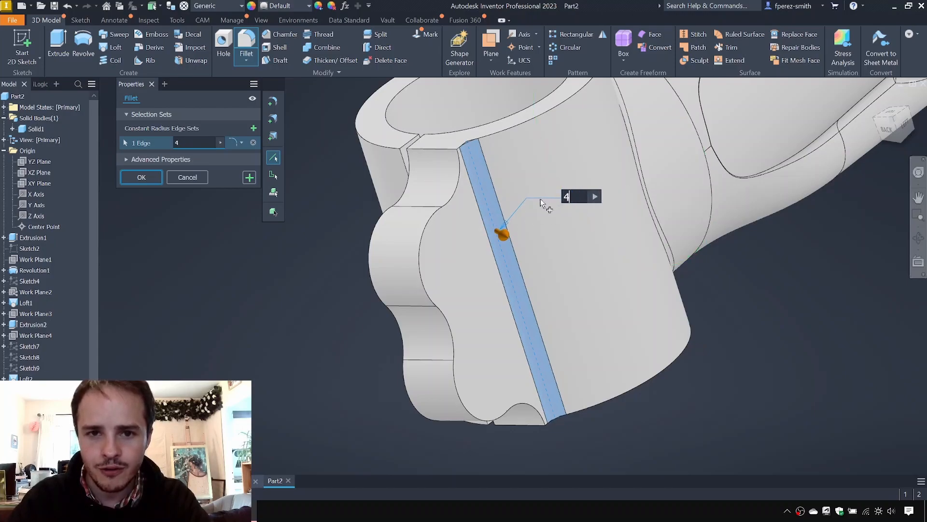
left_click(130, 178)
Fillet the clamp ear's top and bottom edges beside the cylinder's end faces with a 2 mm radius.
middle_click_drag(293, 181, 302, 187, "shift")
key("f")
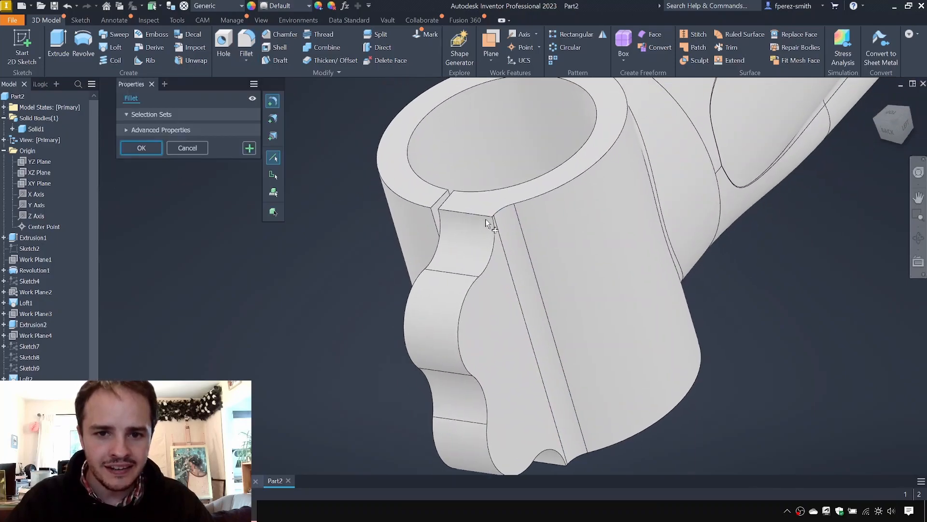
left_click(481, 216)
middle_click_drag(539, 311, 513, 338, "shift")
left_click(504, 397)
middle_click_drag(504, 396, 444, 237, "shift")
type("2")
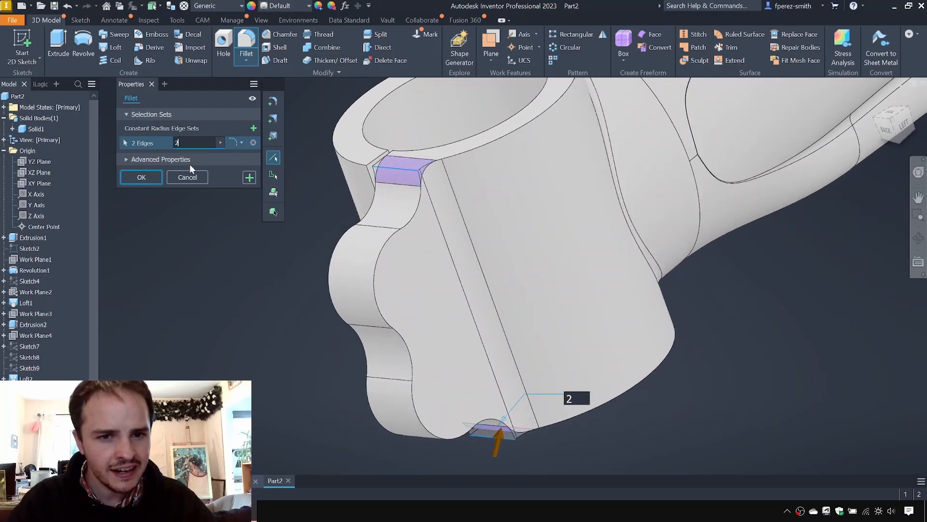
left_click(143, 179)
Start a sketch on the clamp ear's flat outer face and project the arcs of its two rounded lobes.
mouse_move(393, 170)
middle_mouse_down("shift")
mouse_move(476, 173)
mouse_move(440, 179)
middle_mouse_up("shift")
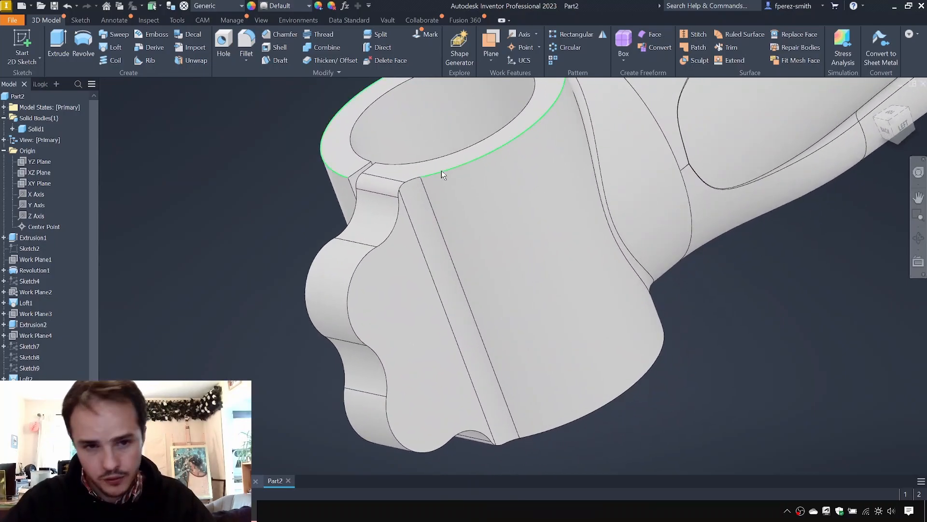
middle_click_drag(313, 207, 256, 196, "shift")
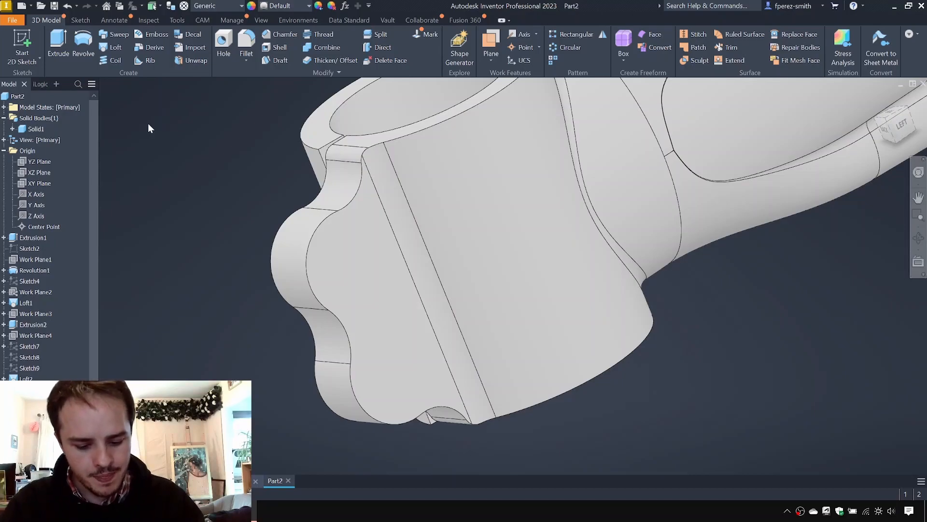
mouse_move(261, 149)
middle_mouse_down("shift")
mouse_move(252, 170)
mouse_move(273, 160)
middle_mouse_up("shift")
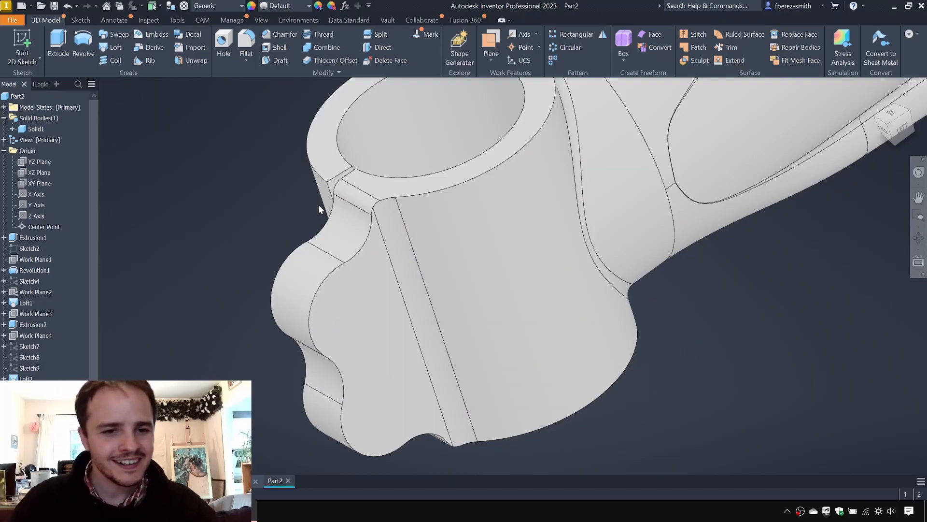
left_click(22, 48)
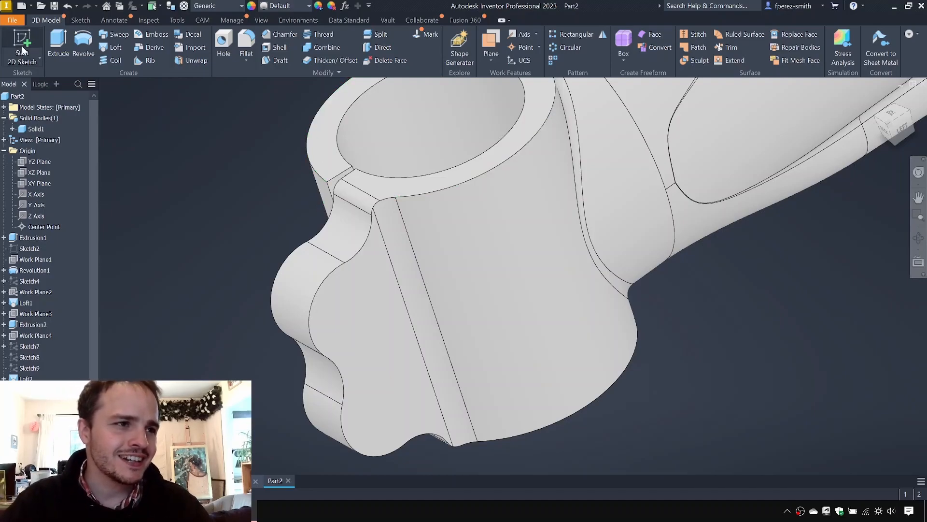
left_click(381, 320)
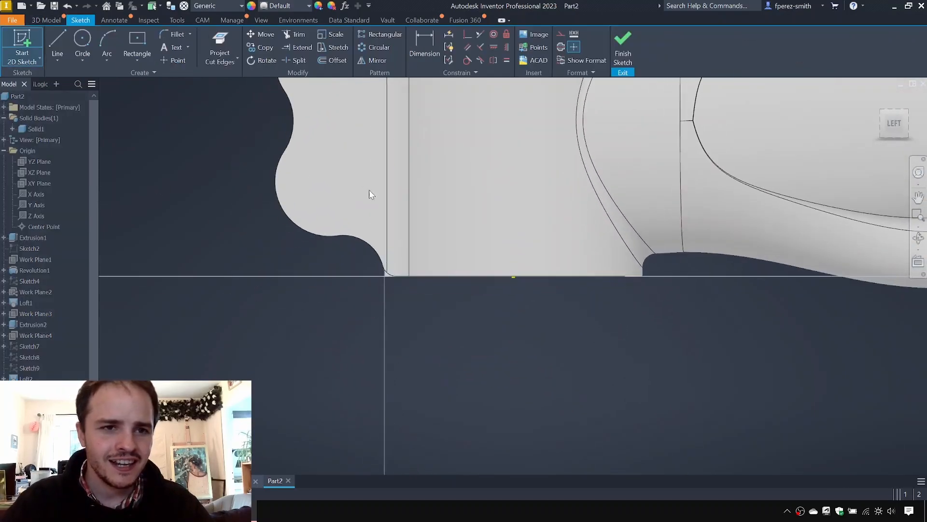
left_click(231, 61)
left_click(229, 79)
left_click(255, 294)
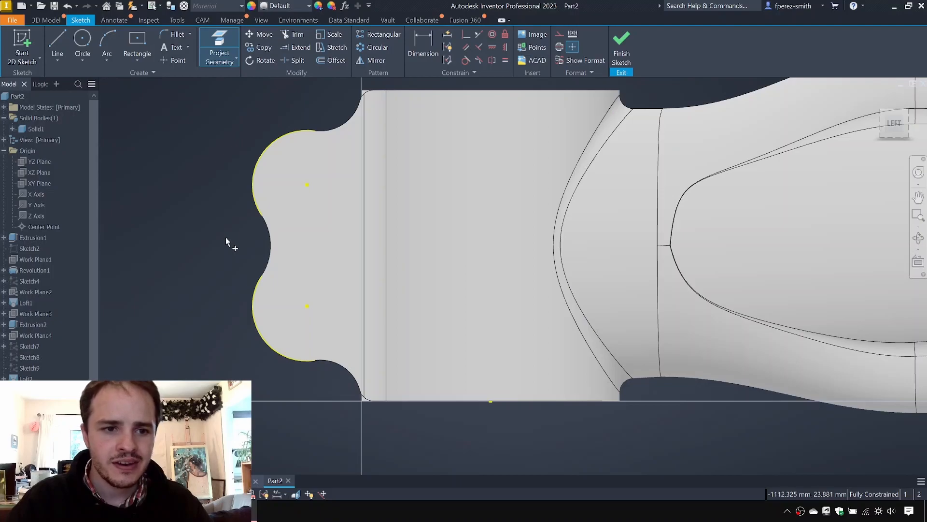
Draw two circles about 8 mm in diameter, centred on the projected lobe arcs' centre points.
key("c")
left_click(307, 184)
left_click(308, 213)
left_click(306, 306)
left_click(307, 333)
Make the two circles equal and dimension their diameter as 7.5 mm.
left_click(508, 62)
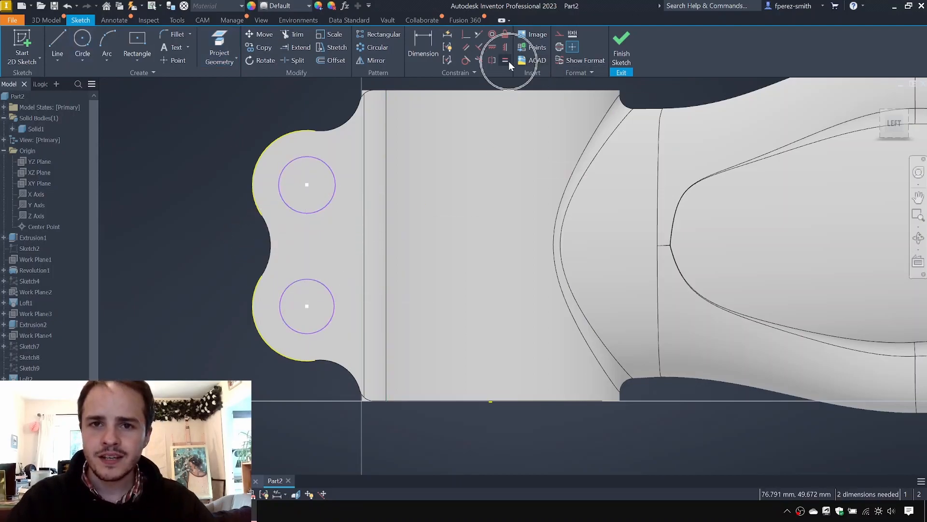
left_click(333, 200)
left_click(314, 279)
key("d")
left_click(307, 158)
middle_click_drag(334, 83, 319, 142)
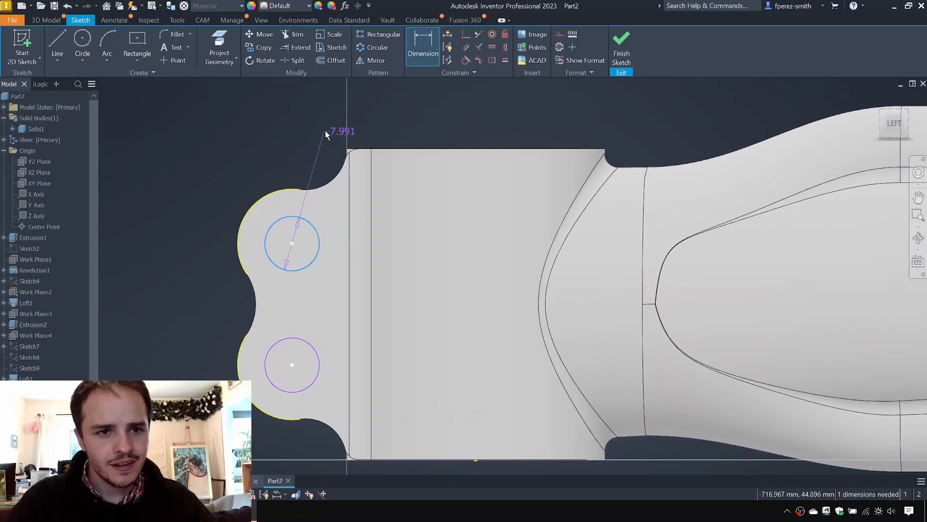
left_click(252, 131)
type("7.5")
key("Return")
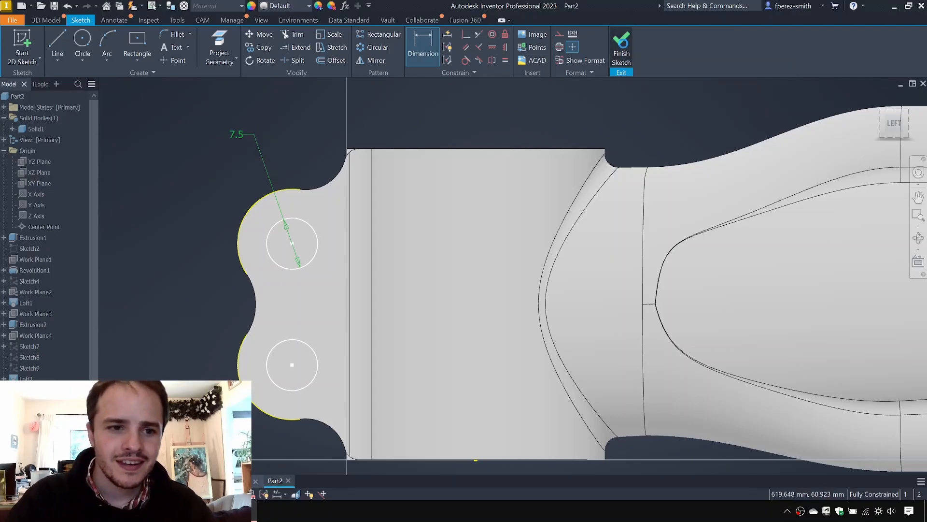
Finish the sketch and cut both 7.5 mm circles through the clamp ear, up to its slot-side face.
left_click(621, 47)
key("e")
left_click(362, 304)
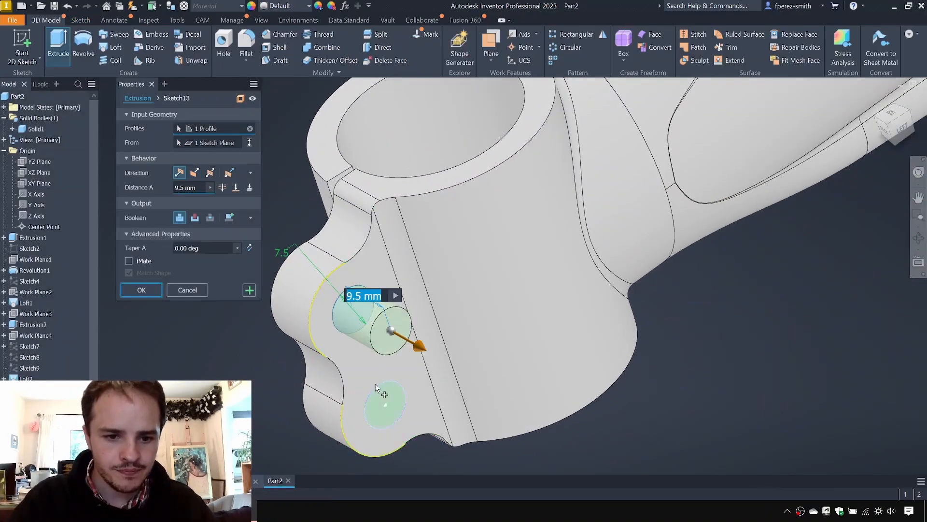
middle_click_drag(293, 302, 269, 245, "shift")
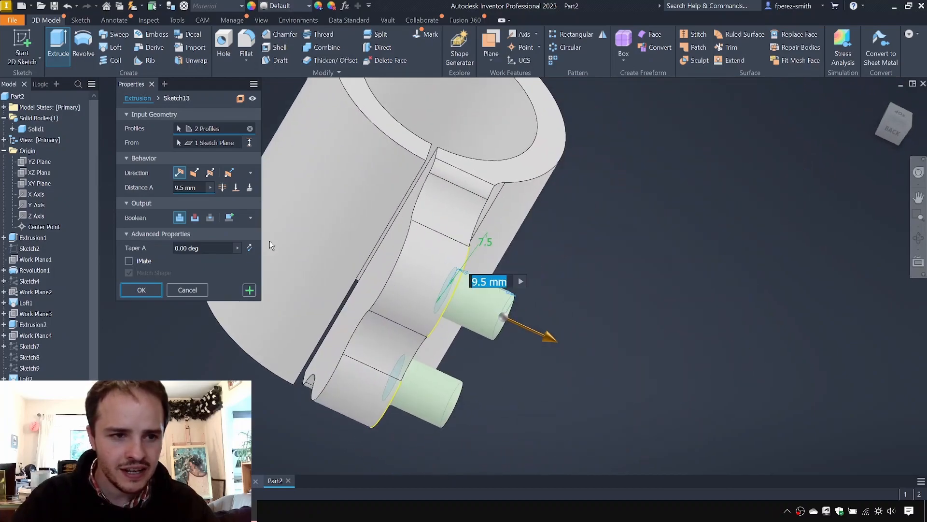
left_click(236, 188)
left_click(419, 274)
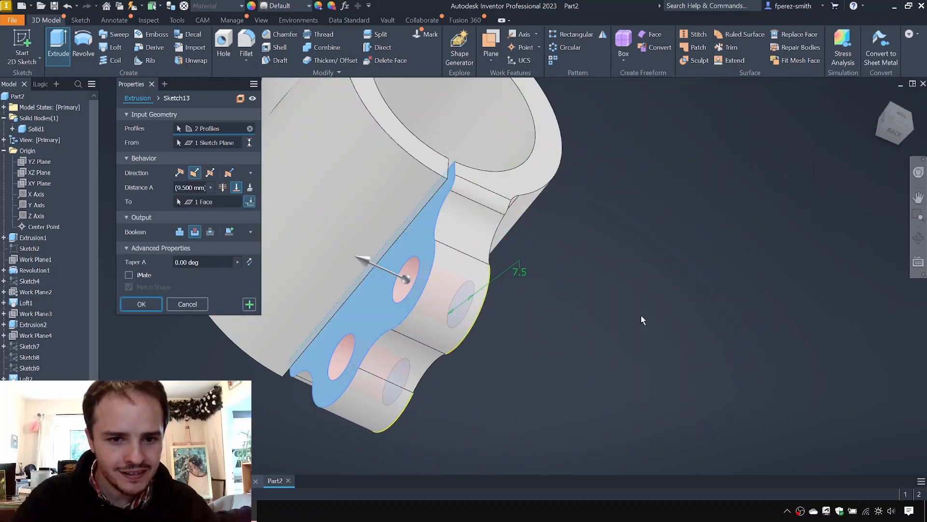
key("Return")
Make the origin's YZ plane visible so it runs through the steerer clamp slot.
middle_click_drag(650, 325, 294, 241, "shift")
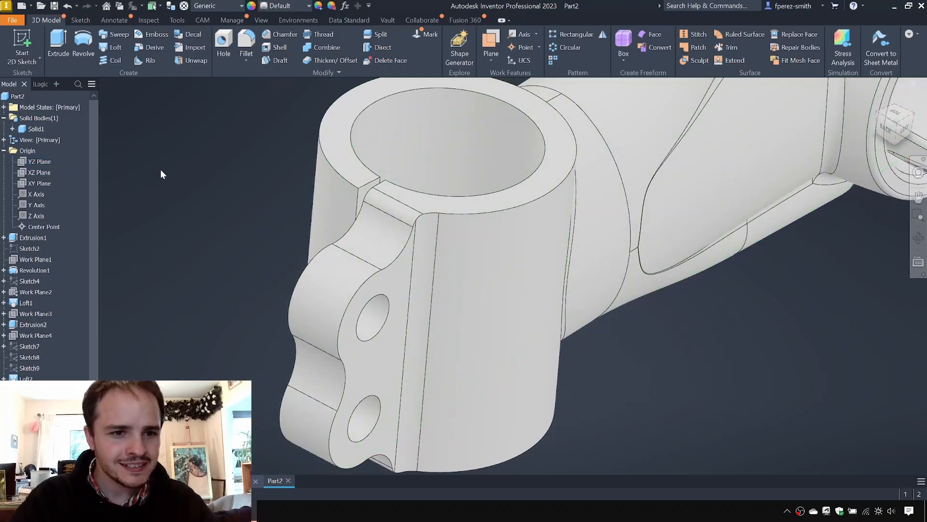
scroll(195, 174, "down", 3)
middle_click_drag(196, 174, 197, 186, "shift")
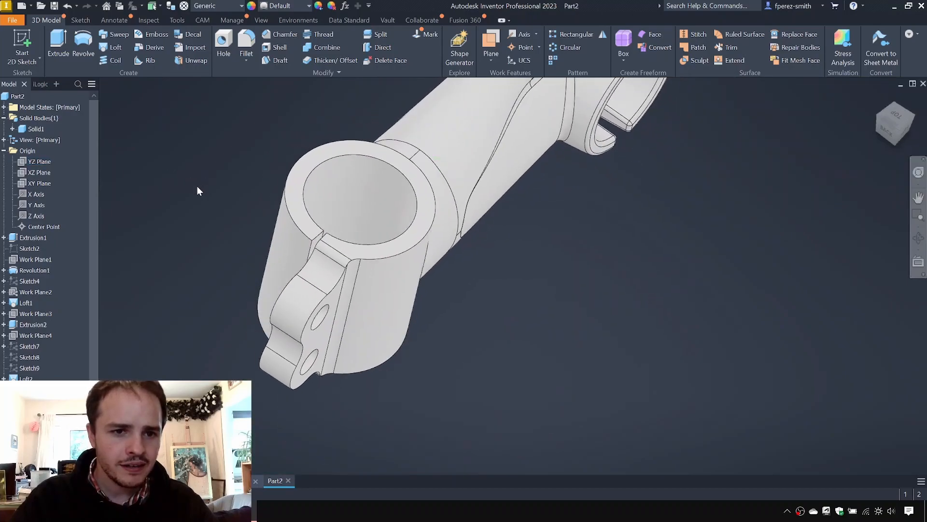
left_click(39, 161)
right_click(40, 161)
key("v")
middle_click_drag(203, 189, 222, 188, "shift")
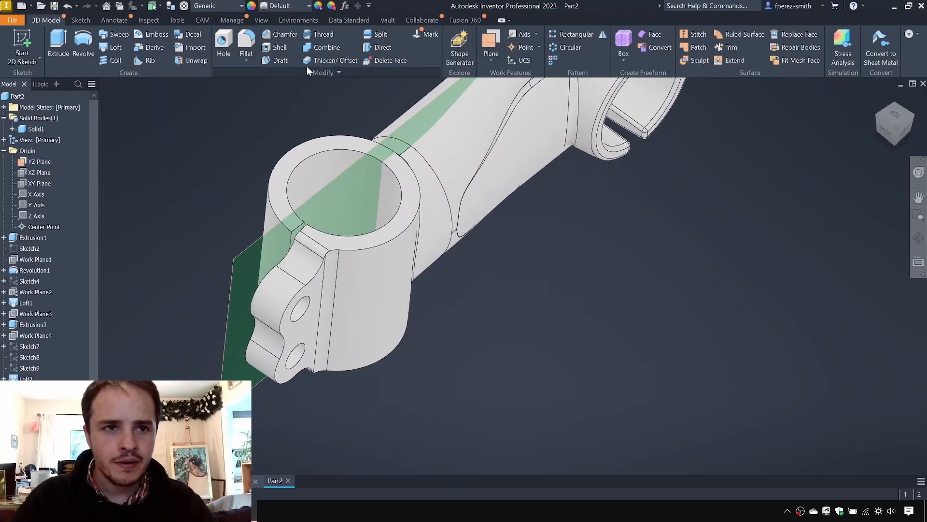
Mirror the clamp ear together with its bolt holes and fillets across the YZ plane.
left_click(604, 40)
left_click_drag(93, 239, 85, 336)
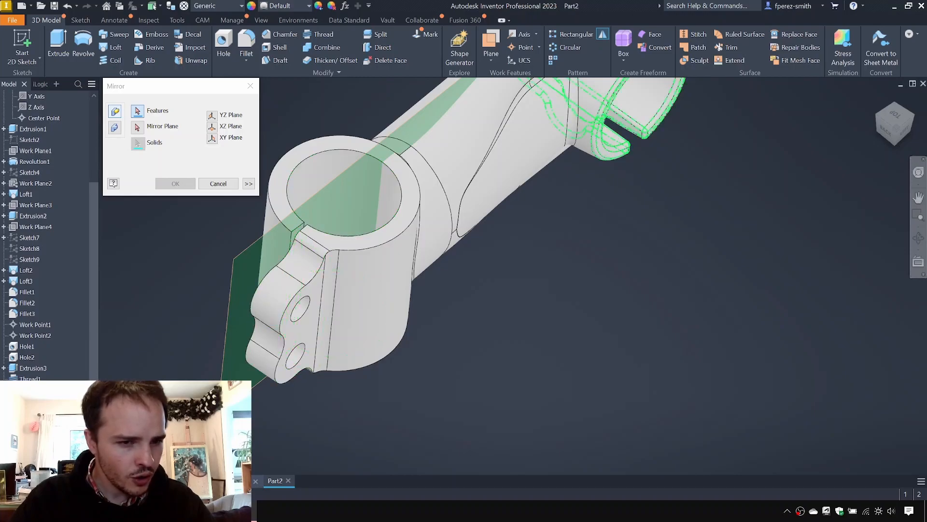
left_click(308, 334)
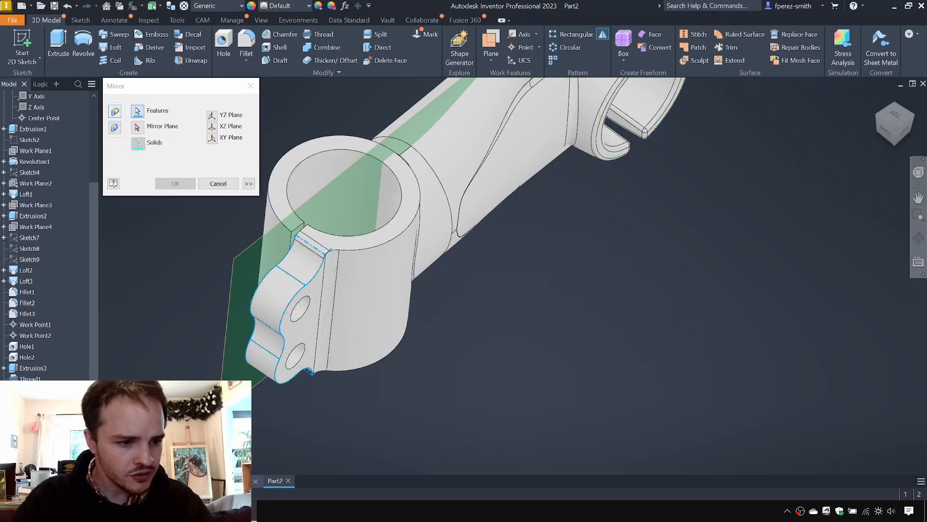
left_click(329, 309)
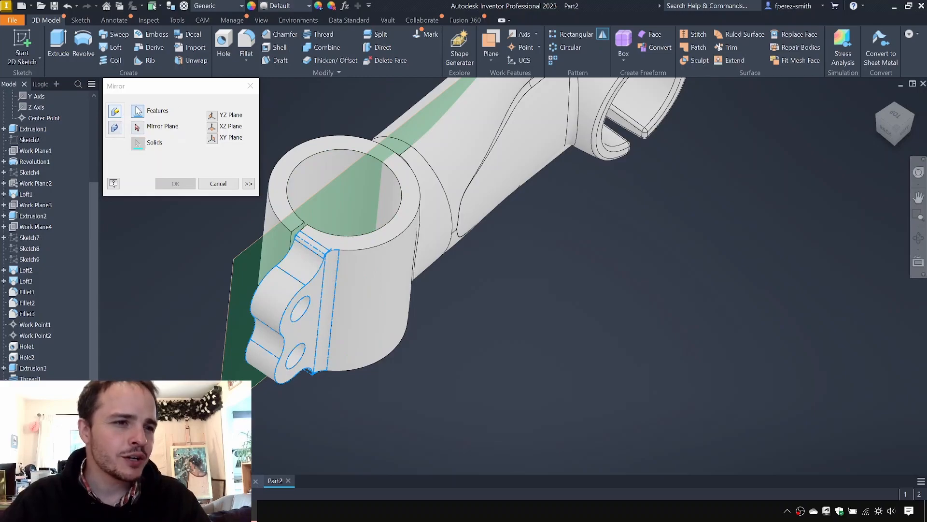
left_click(137, 127)
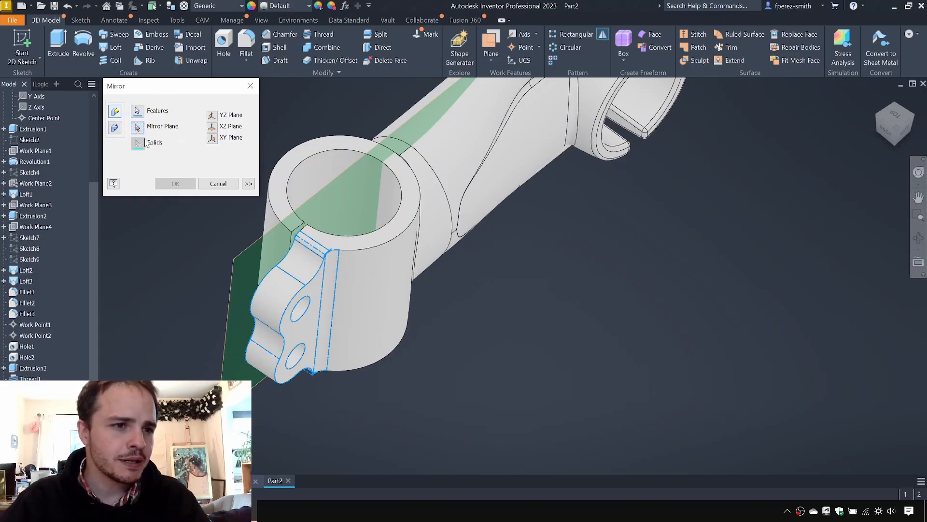
left_click(256, 239)
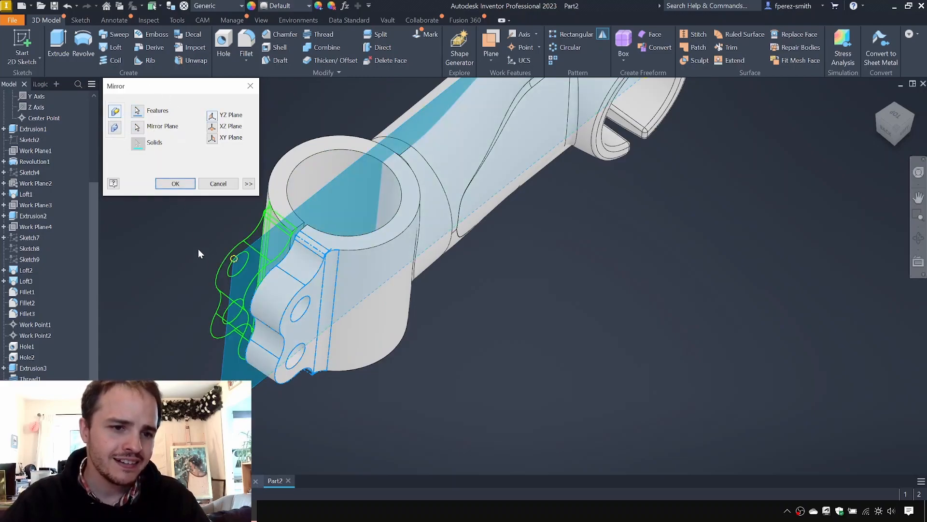
left_click(186, 189)
Start a new sketch on the original ear's flat outer face and project both rounded lobe arcs.
mouse_move(191, 183)
middle_mouse_down("shift")
mouse_move(261, 180)
mouse_move(276, 199)
mouse_move(194, 179)
middle_mouse_up("shift")
middle_click_drag(268, 218, 213, 137, "shift")
scroll(244, 208, "up", 6)
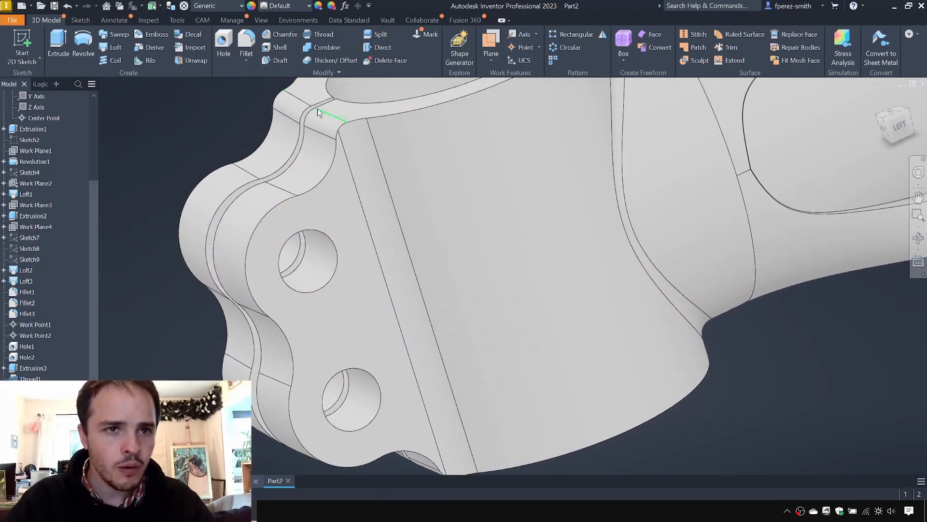
left_click(32, 46)
left_click(350, 311)
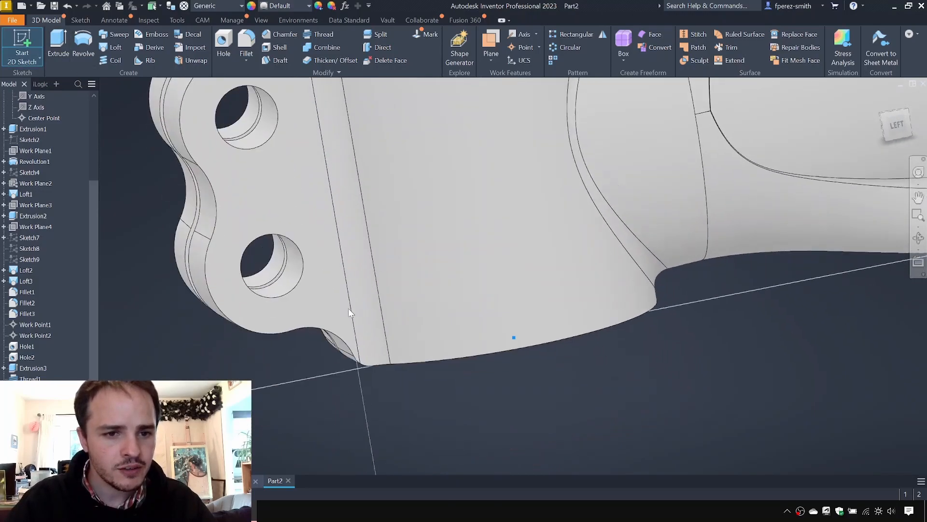
key("Escape")
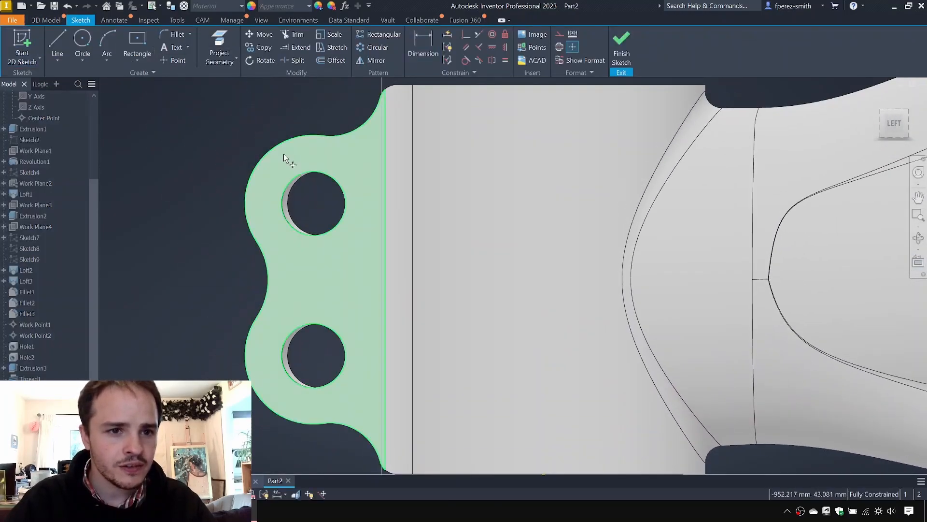
key("p")
scroll(285, 208, "up", 3)
left_click(209, 202)
middle_click_drag(286, 388, 263, 212)
left_click(185, 318)
Draw two 10 mm diameter circles concentric with the ear's bolt holes.
key("c")
left_click(314, 322)
type("10")
key("Return")
middle_click_drag(340, 173, 339, 291)
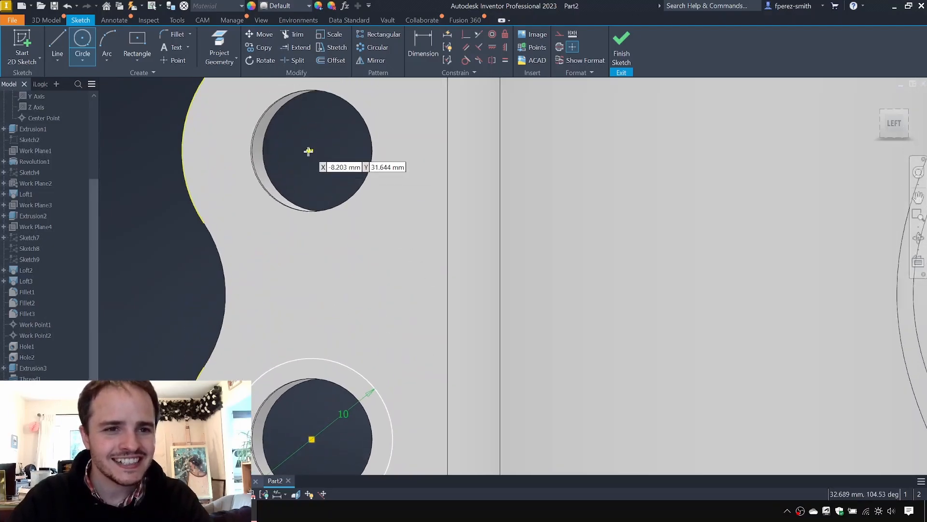
left_click(311, 151)
type("10")
key("Return")
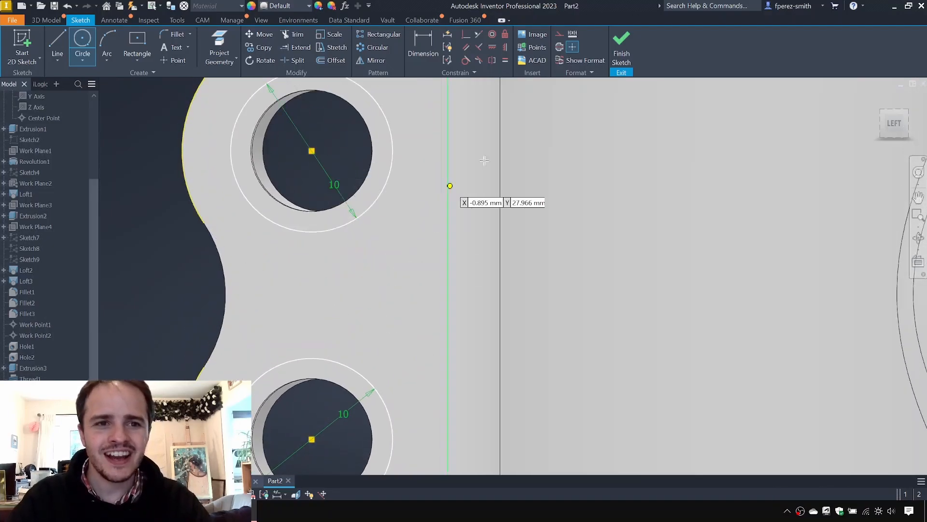
Finish the sketch and cut the two 10 mm circles 4 mm deep into the ear as counterbores.
left_click(621, 49)
key("e")
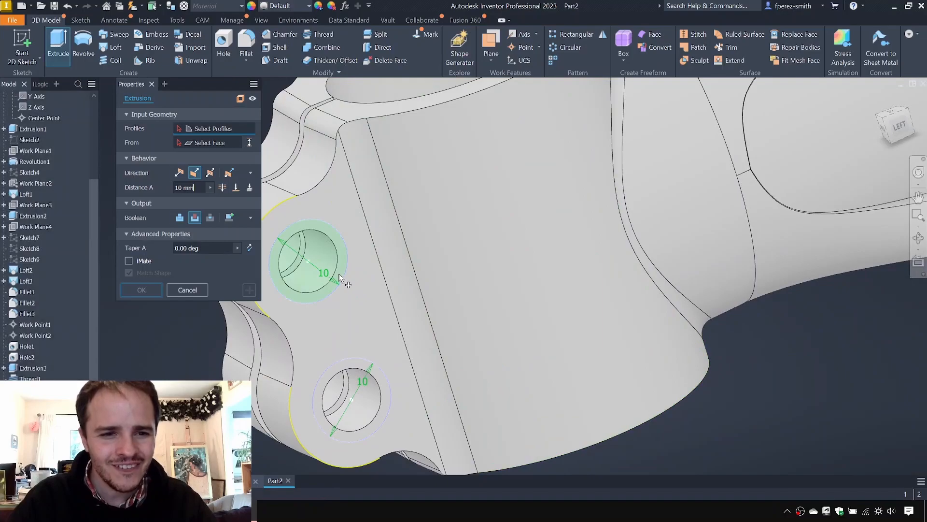
left_click(339, 275)
left_click(375, 414)
mouse_move(366, 290)
left_mouse_down()
mouse_move(346, 277)
mouse_move(363, 277)
left_mouse_up()
middle_click_drag(333, 301, 384, 313)
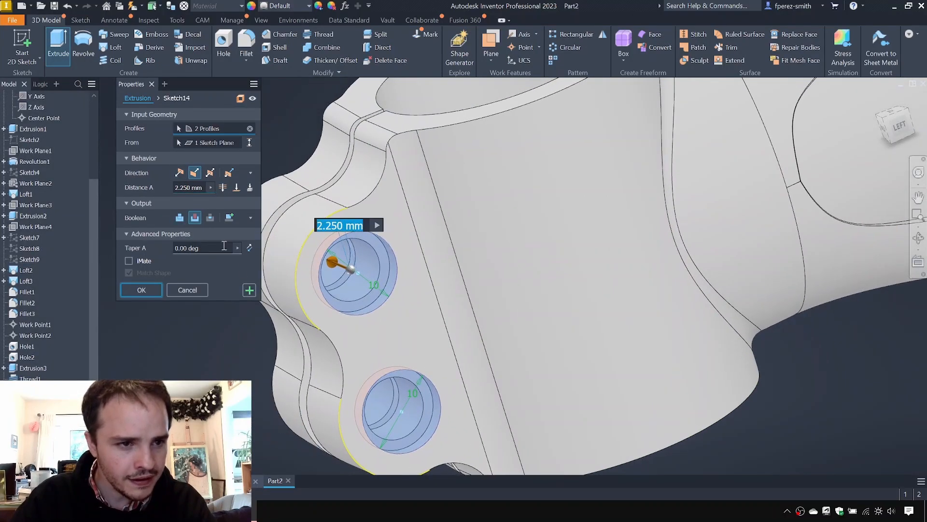
double_click(190, 188)
type("4")
left_click(142, 290)
Thread both bolt holes of the opposite ear full depth with the ISO Metric profile, M8x1.25, class 6H, right-hand.
middle_click_drag(389, 261, 495, 256, "shift")
middle_click_drag(495, 256, 307, 233)
left_click(329, 34)
left_click(548, 269)
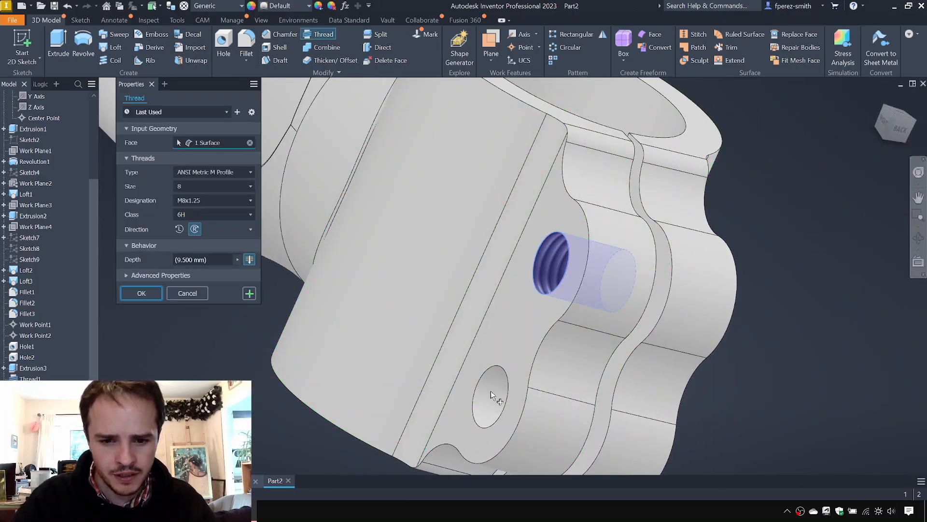
left_click(213, 176)
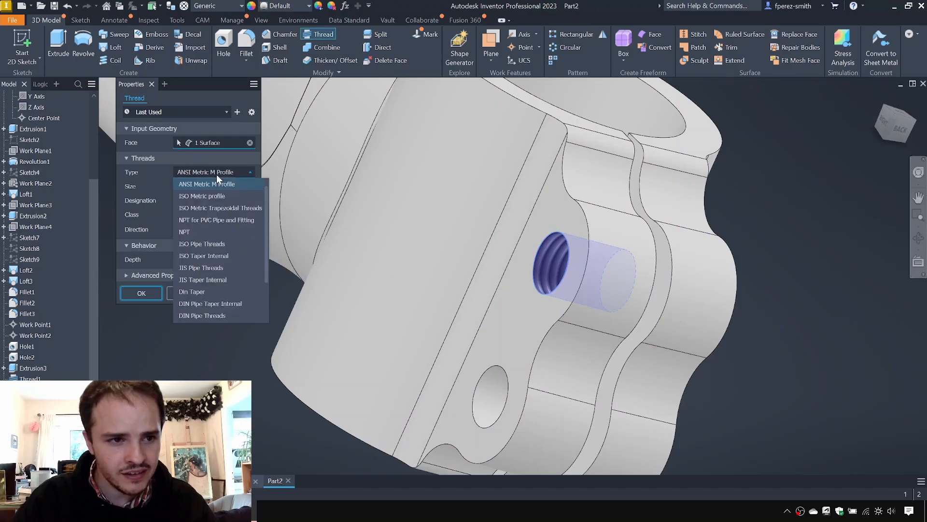
left_click(199, 198)
left_click(250, 293)
left_click(485, 403)
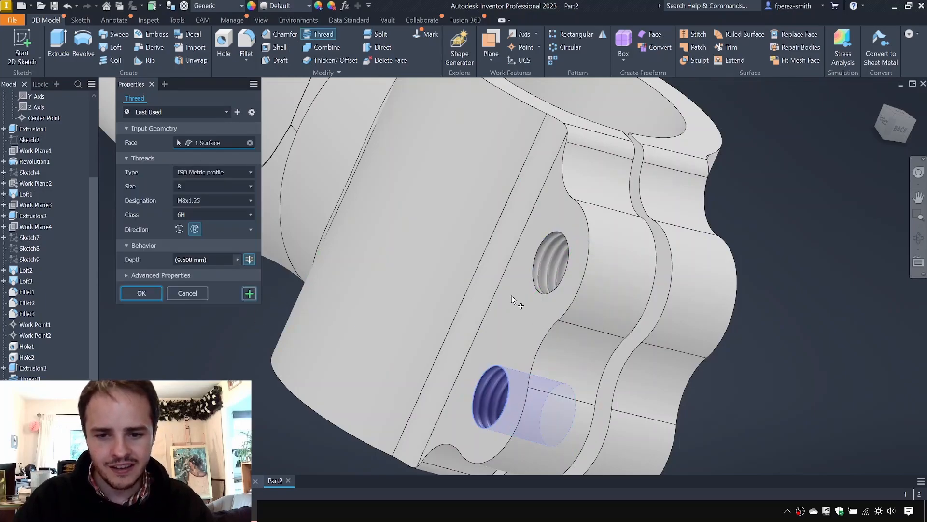
left_click(140, 292)
Fillet the steerer clamp's outer contour edges, slot edges and bore rims with a 1 mm radius.
middle_click_drag(290, 271, 441, 253, "shift")
key("f")
left_click(401, 275)
type("1")
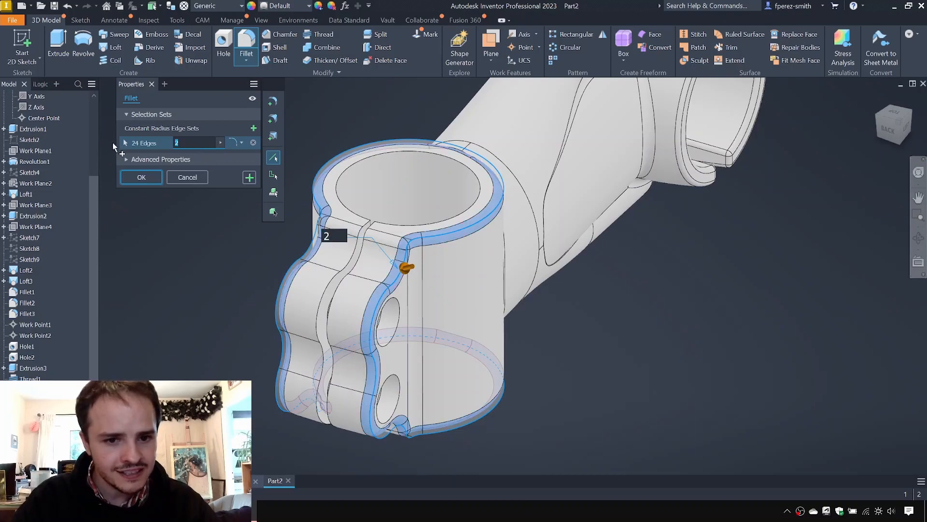
left_click(356, 263)
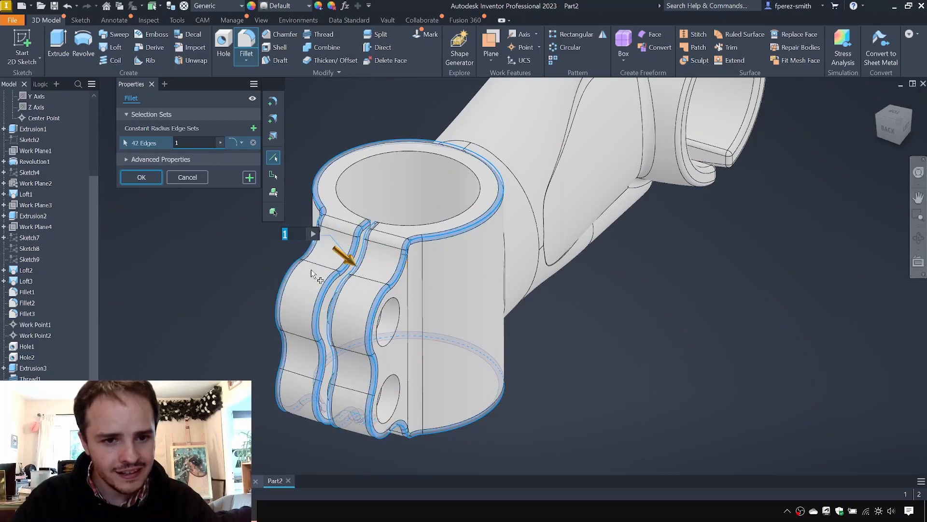
left_click(399, 222)
middle_click_drag(466, 352, 455, 214, "shift")
left_click(456, 217)
key("Return")
Finish the clamp edge fillet and assign Aluminum 6061 as the part's material.
middle_click_drag(416, 251, 508, 262, "shift")
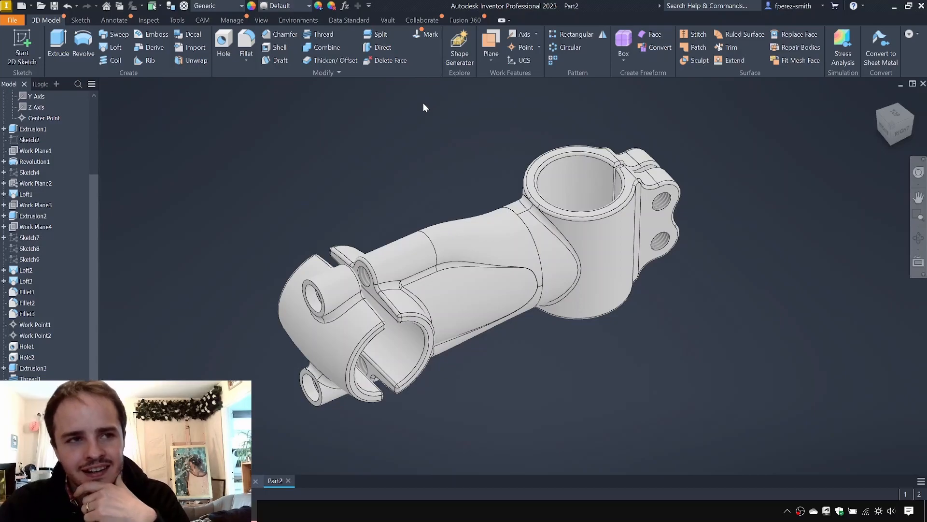
left_click(243, 6)
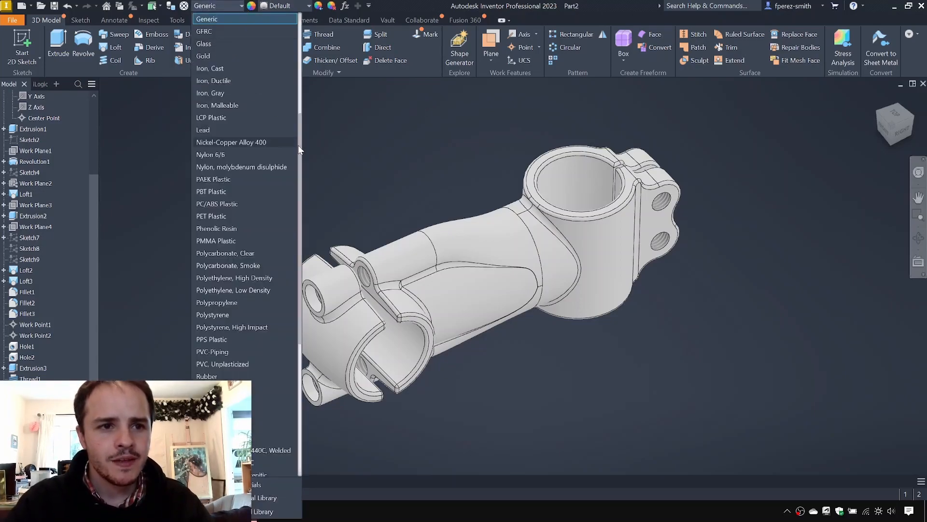
left_click_drag(299, 140, 306, 46)
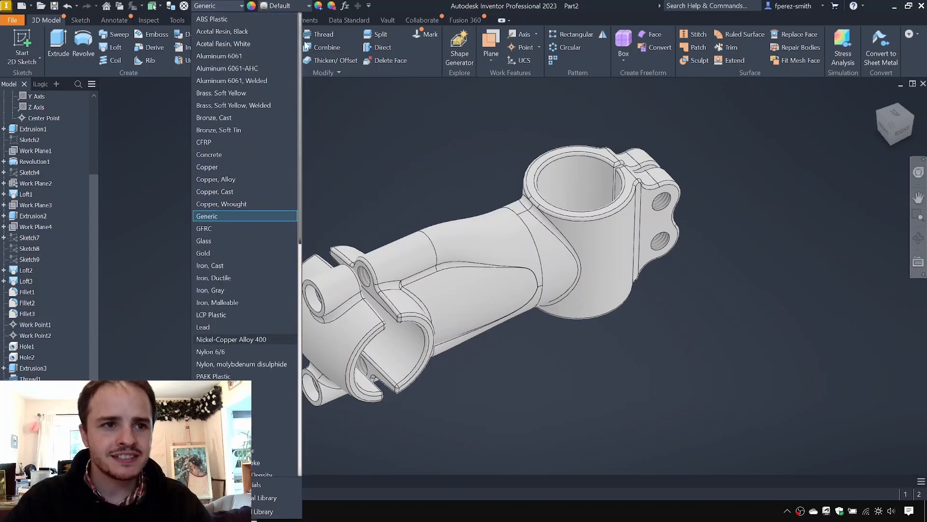
left_click(242, 56)
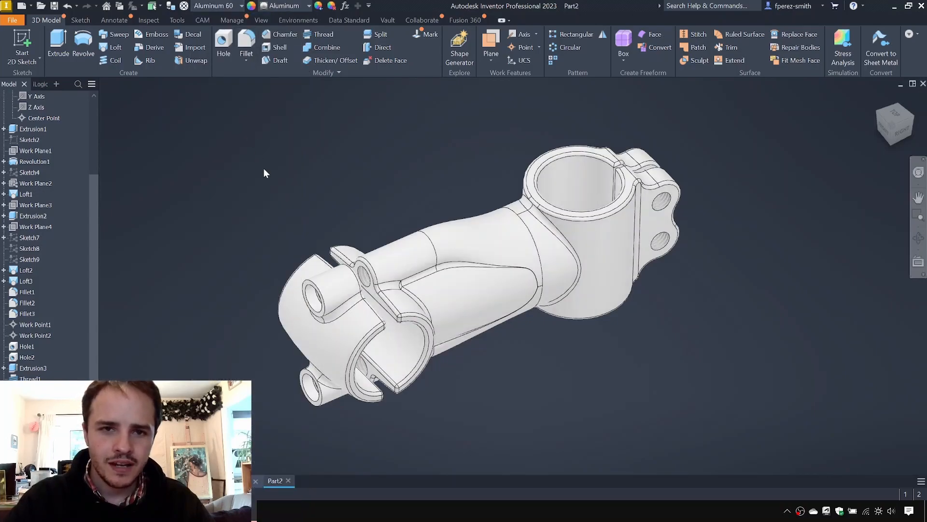
Try the Aluminum Cast appearance on the stem and replace it with Glossy - Black.
left_click(306, 9)
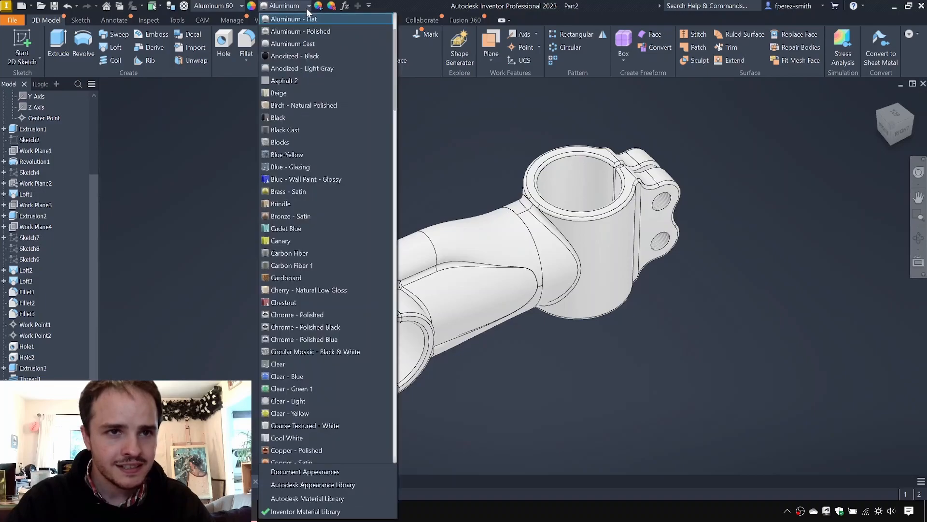
left_click(310, 43)
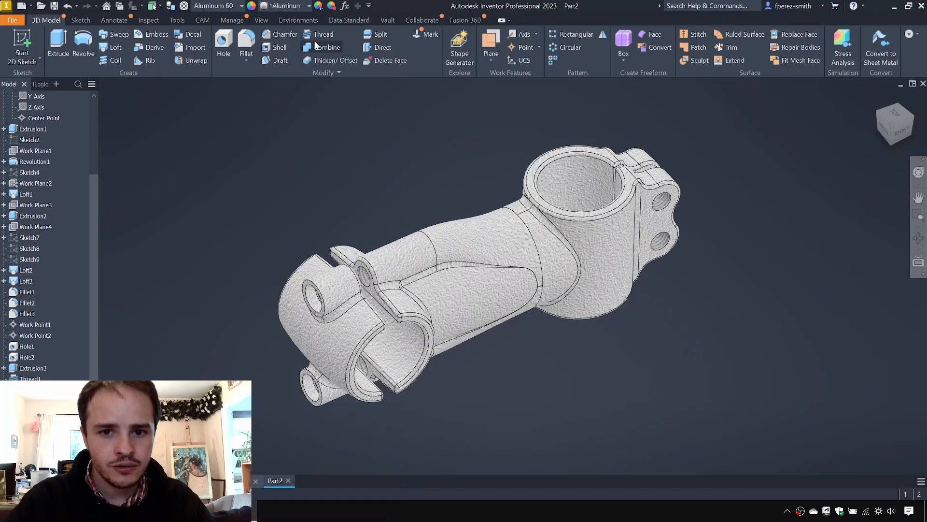
left_click(309, 7)
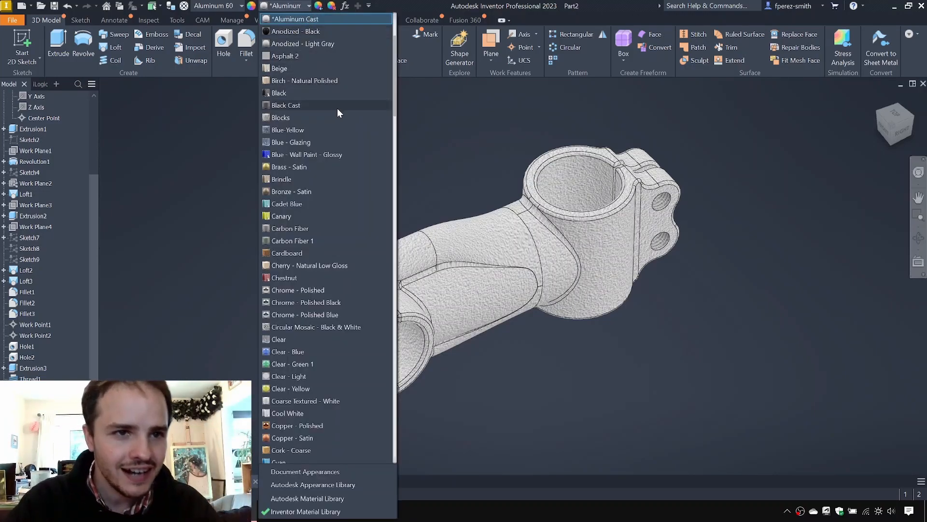
left_click(395, 140)
left_click(303, 364)
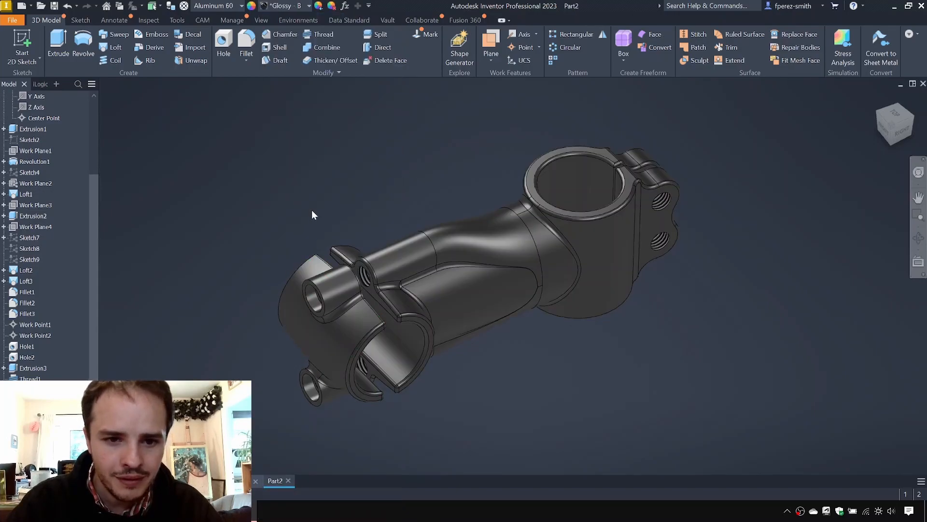
mouse_move(466, 180)
middle_mouse_down("shift")
mouse_move(453, 153)
mouse_move(466, 178)
middle_mouse_up("shift")
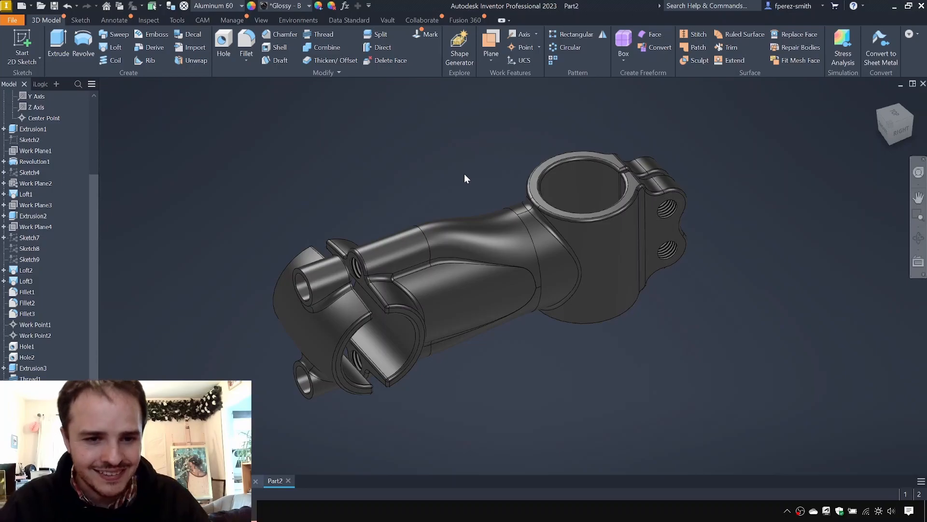
left_click(468, 299)
left_click_drag(787, 124, 502, 420)
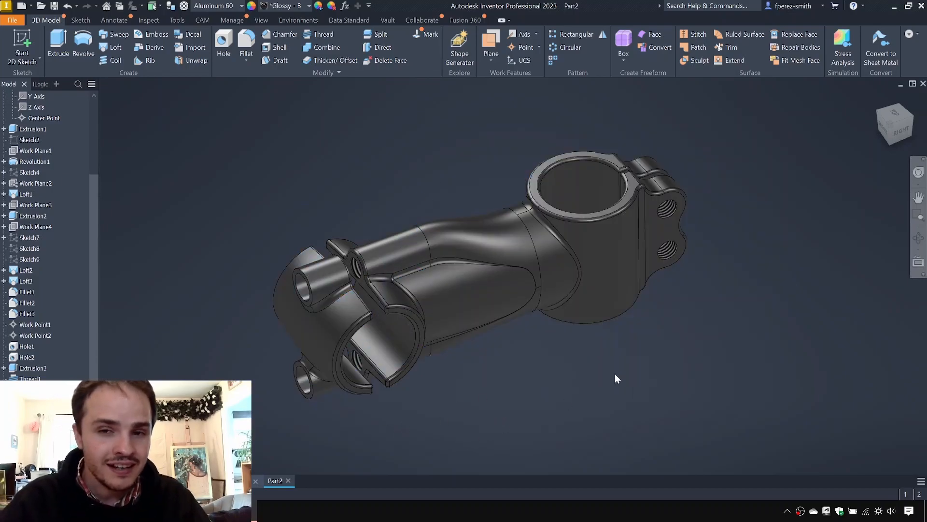
middle_click_drag(634, 372, 689, 368, "shift")
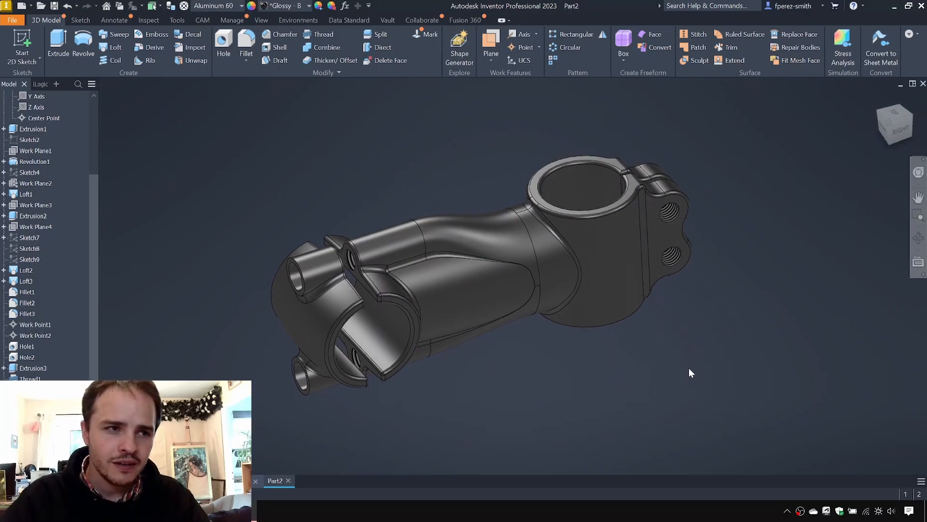
Save the part as Bicycle Stem MSB.ipt in the Model subfolder of the Model 008 - Bicycle Stem folder under Youtube Videos.
left_click(12, 20)
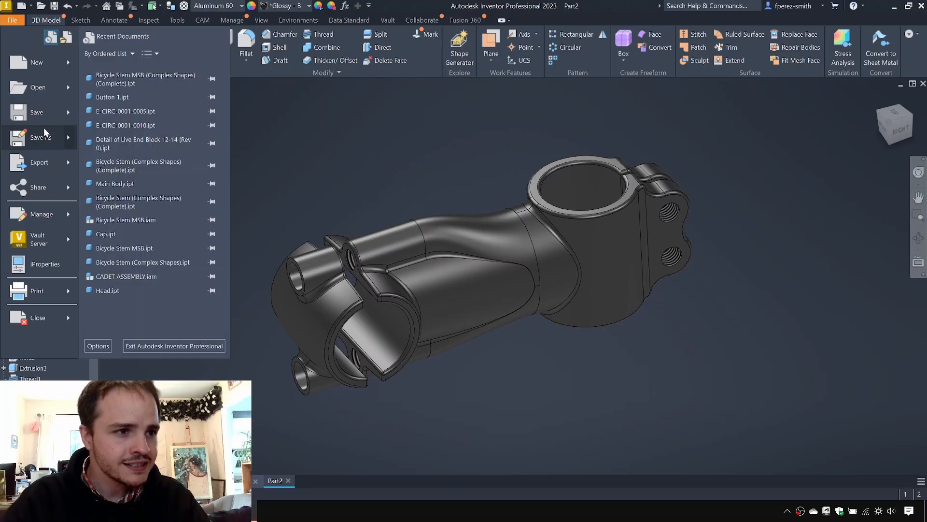
left_click(39, 115)
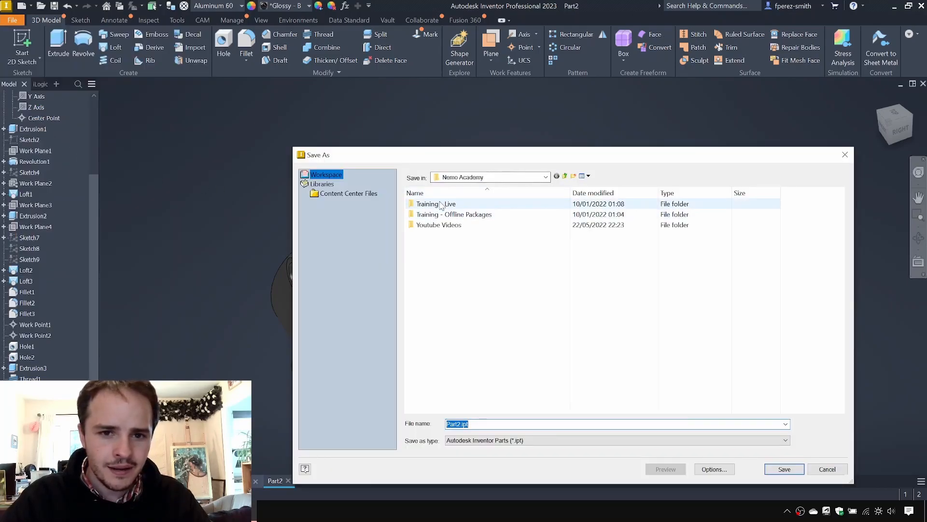
double_click(439, 224)
double_click(437, 288)
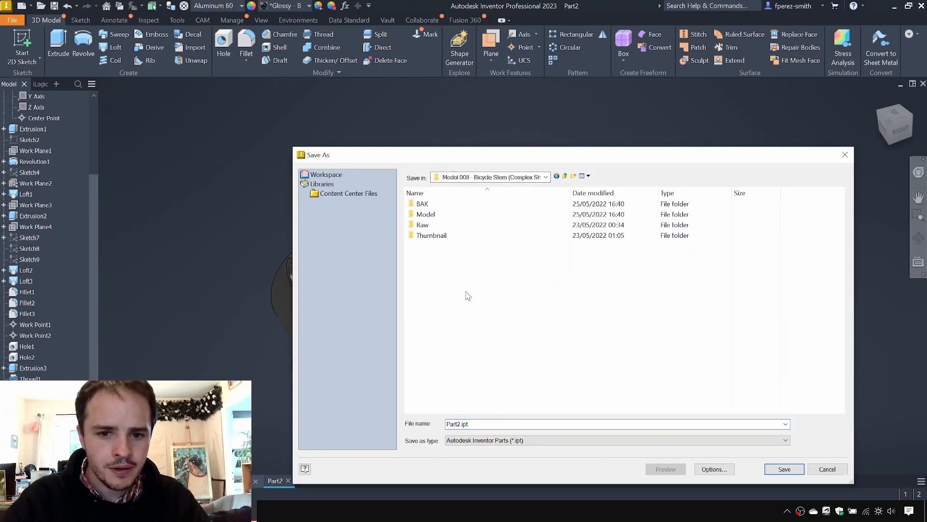
double_click(427, 214)
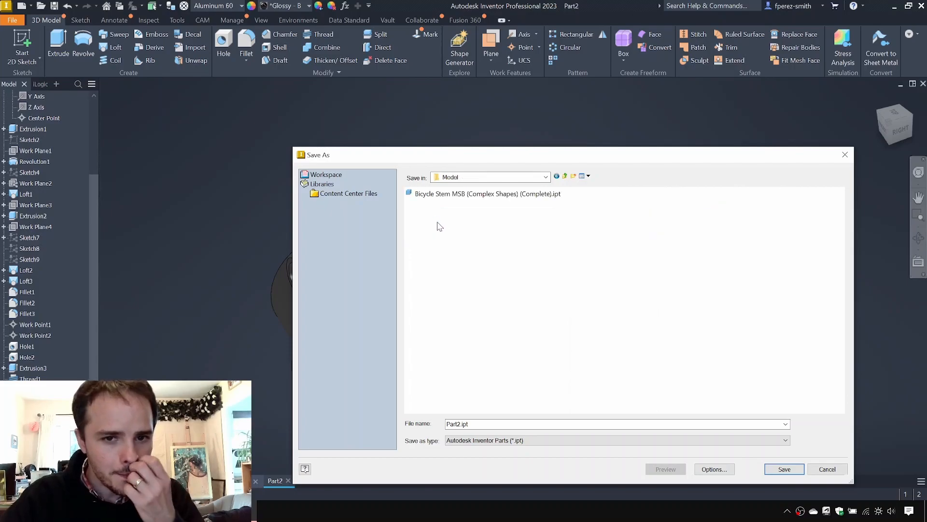
left_click(454, 194)
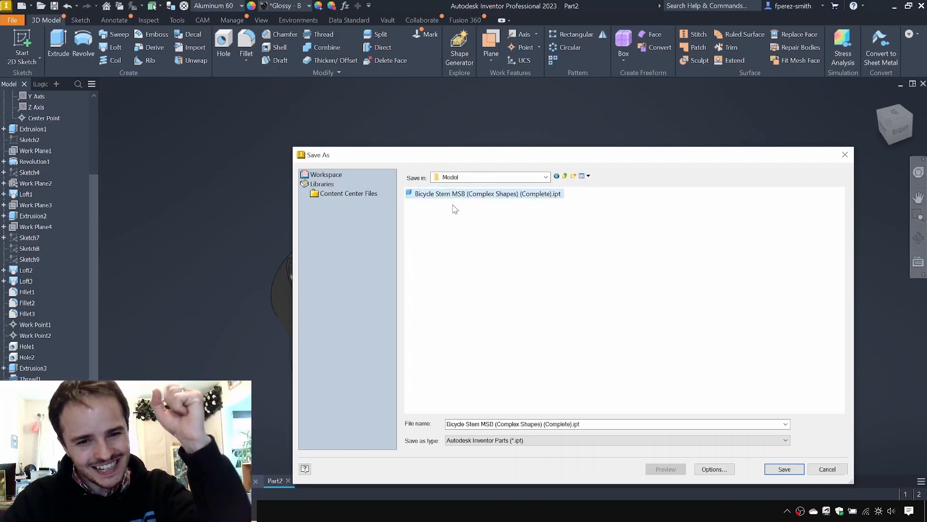
triple_click(458, 424)
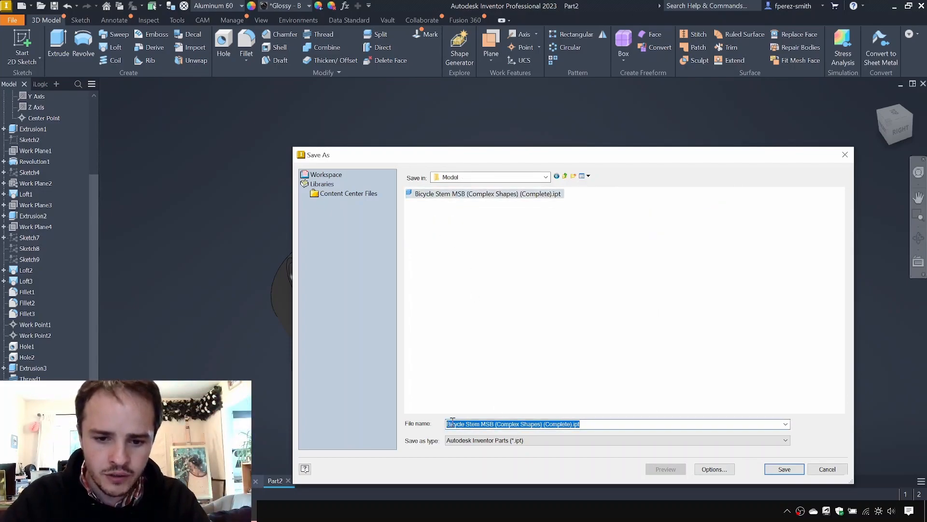
left_click_drag(494, 424, 571, 437)
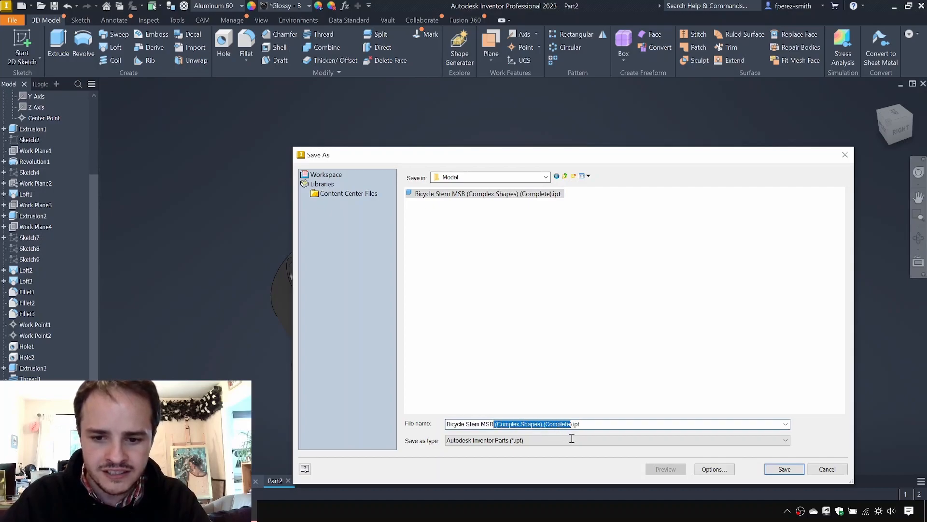
key("BackSpace")
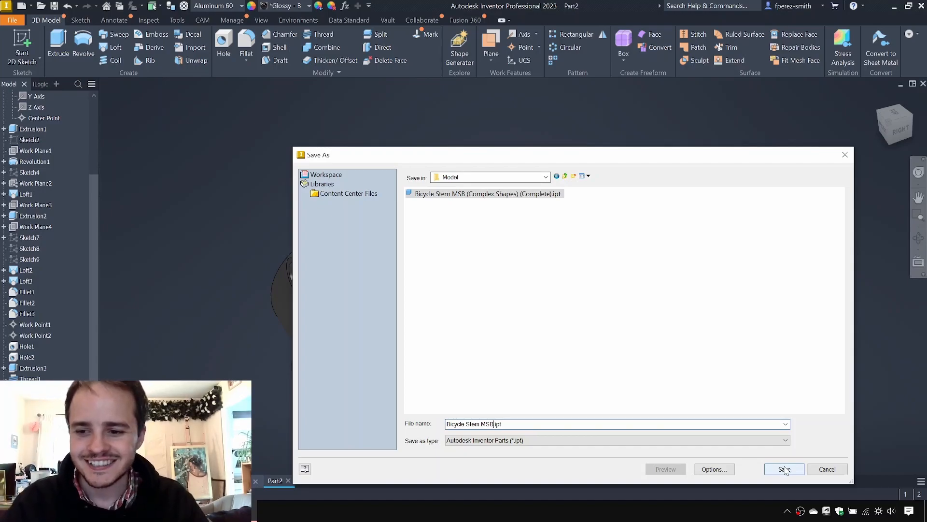
left_click(785, 469)
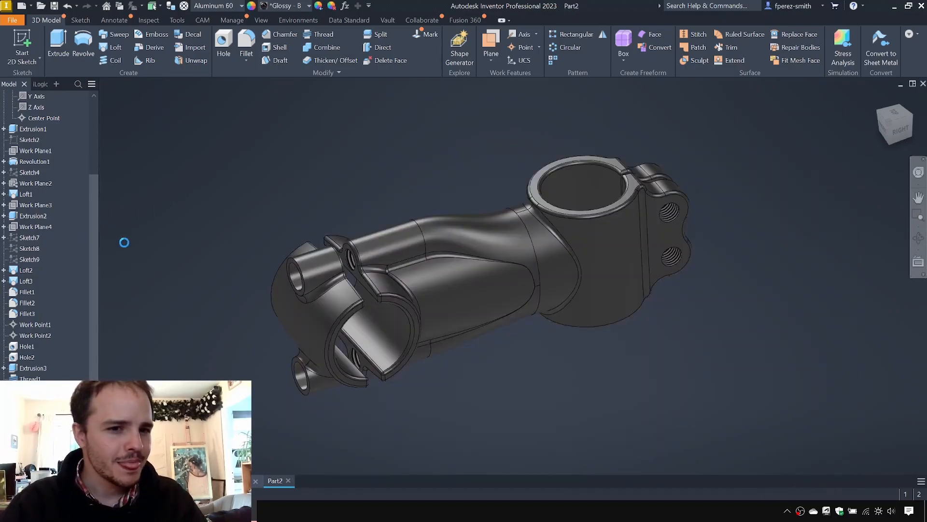
Make Work Plane2 through the handlebar clamp visible and check the extent of the part's solid body.
scroll(186, 226, "down", 3)
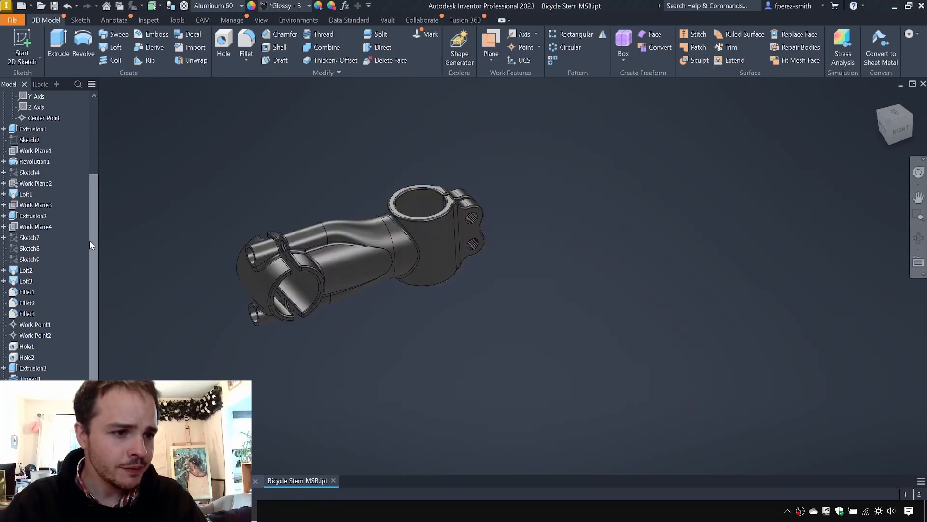
scroll(89, 241, "up", 1)
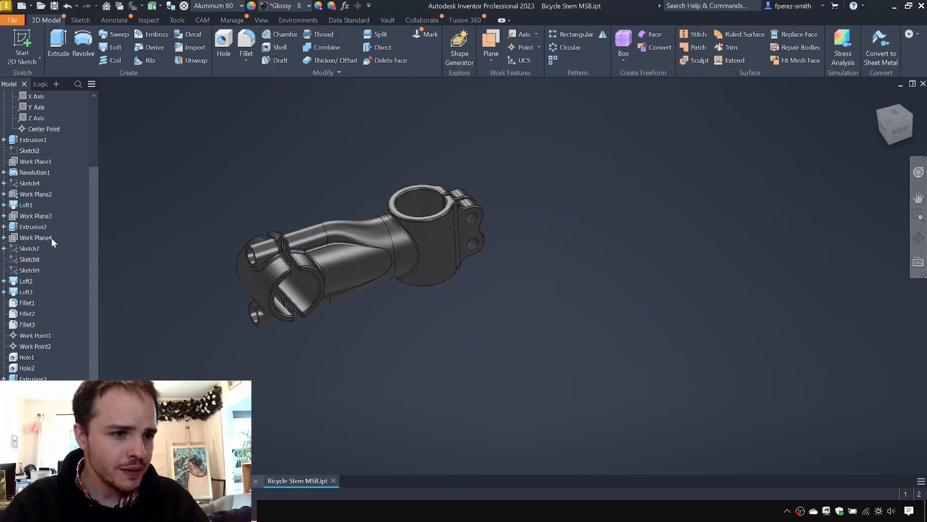
right_click(42, 196)
left_click(65, 201)
mouse_move(209, 176)
middle_mouse_down("shift")
mouse_move(151, 170)
mouse_move(208, 175)
middle_mouse_up("shift")
left_click_drag(92, 208, 94, 133)
left_click(41, 132)
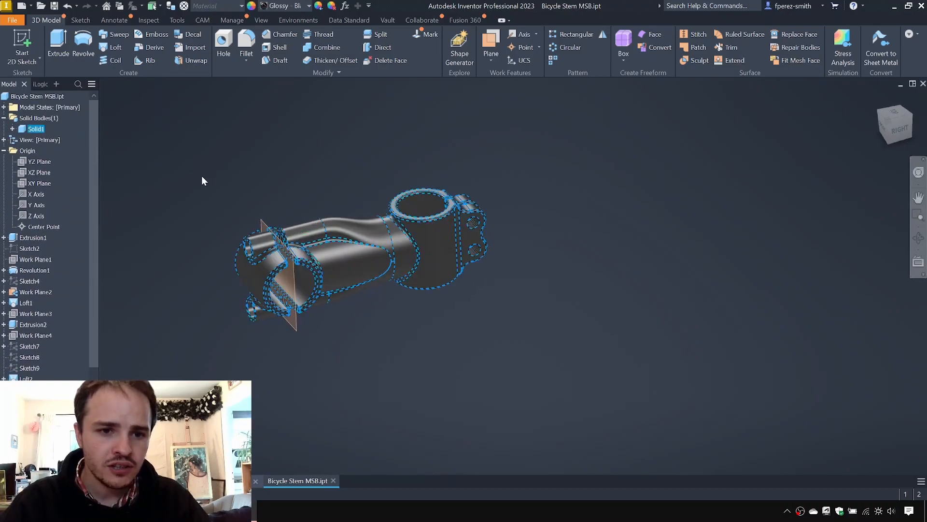
scroll(313, 162, "up", 5)
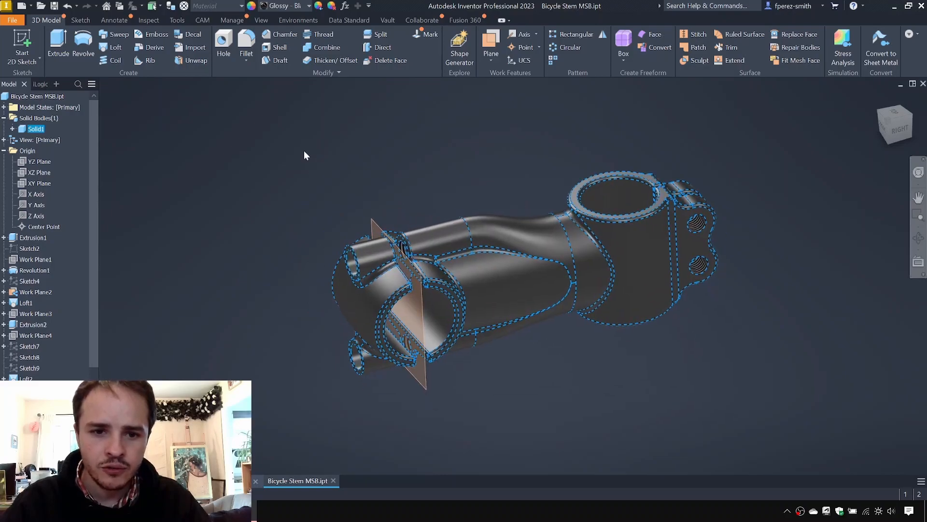
left_click(306, 151)
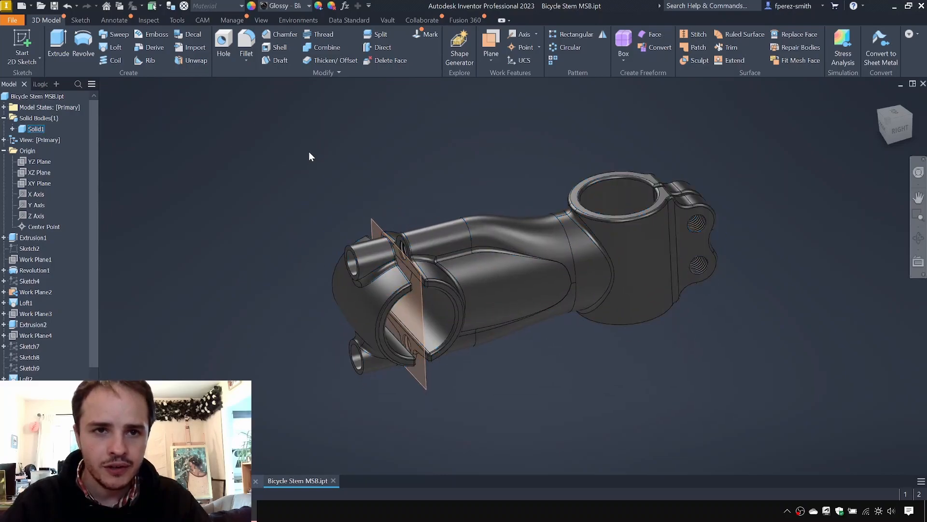
Split the whole solid body with Work Plane2, keeping both sides, and hide the work plane.
left_click(380, 33)
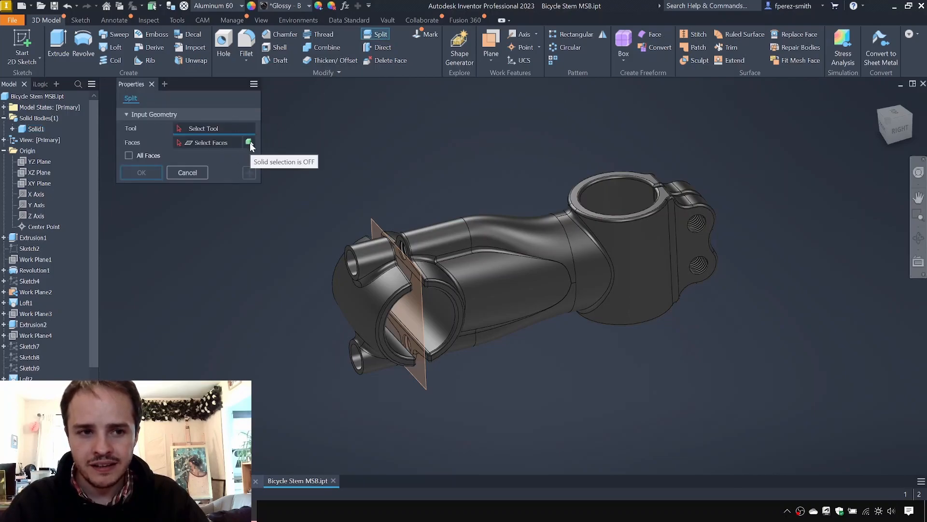
left_click(249, 143)
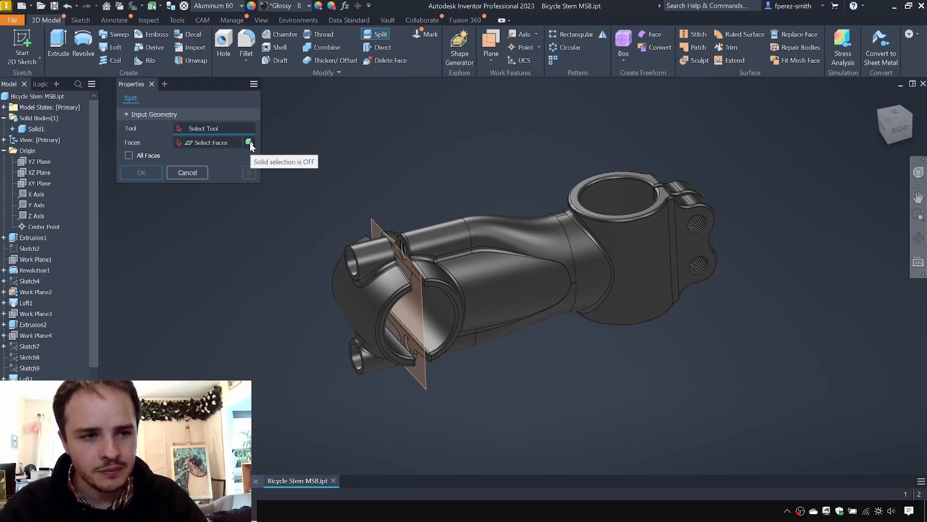
left_click(249, 143)
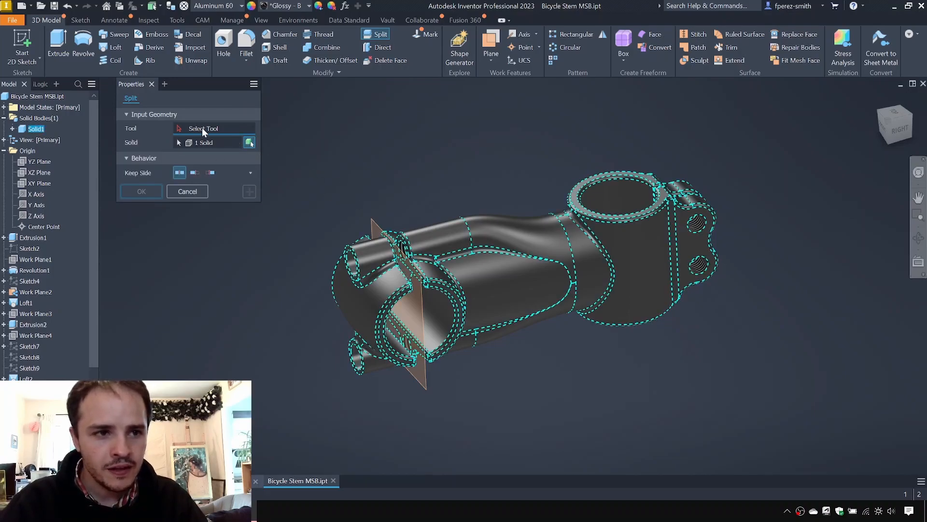
left_click(376, 224)
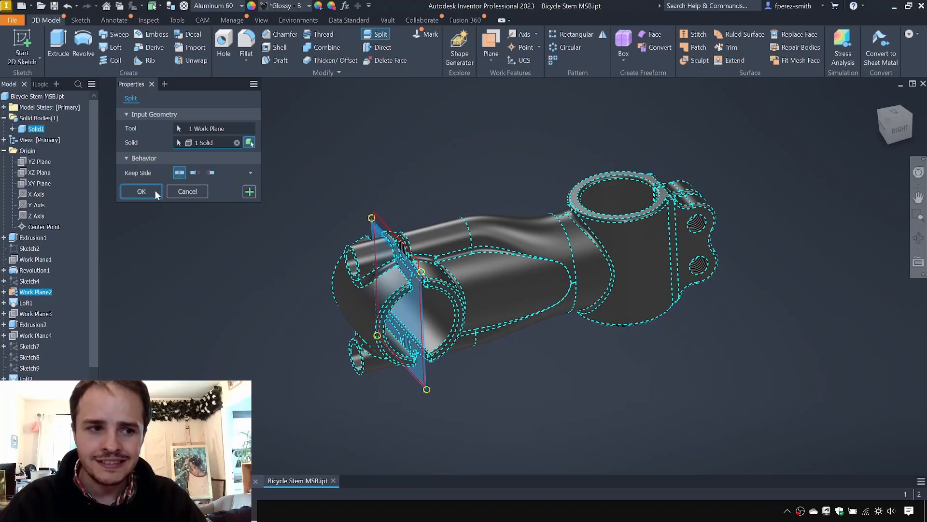
left_click(141, 192)
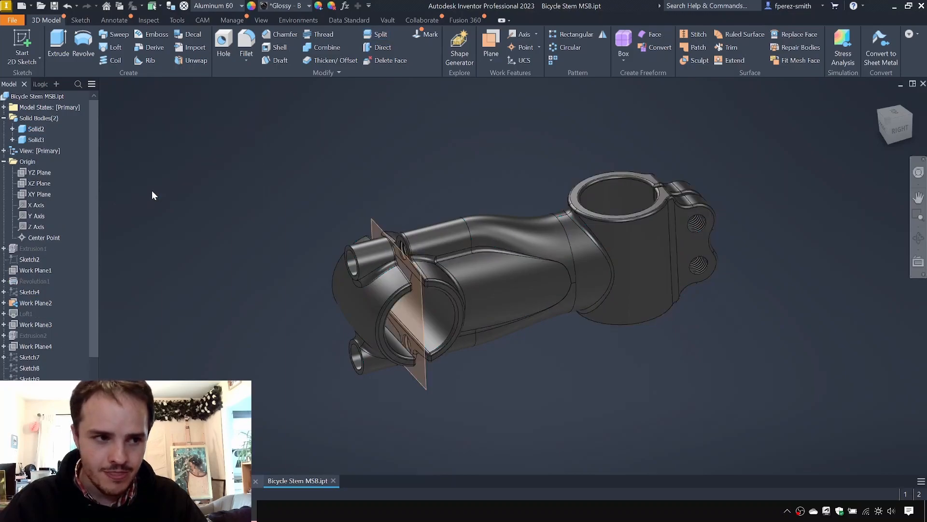
right_click(378, 224)
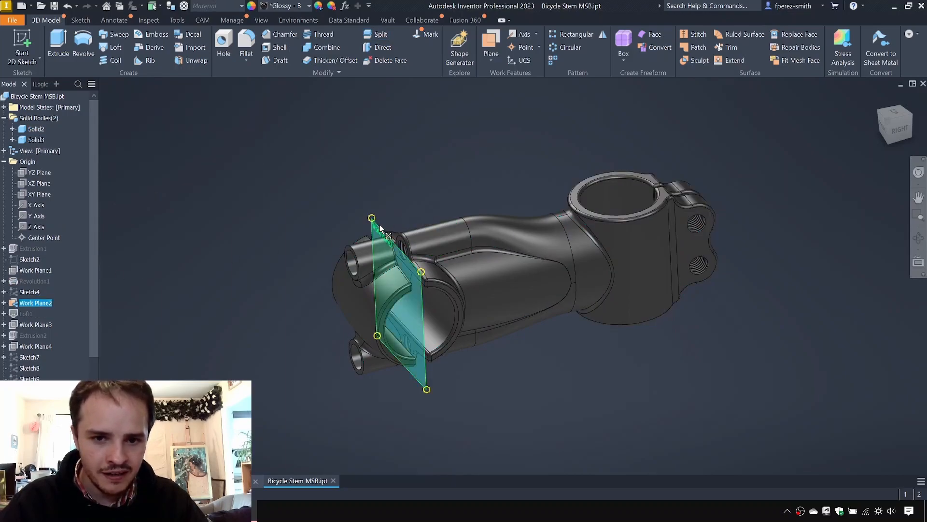
key("v")
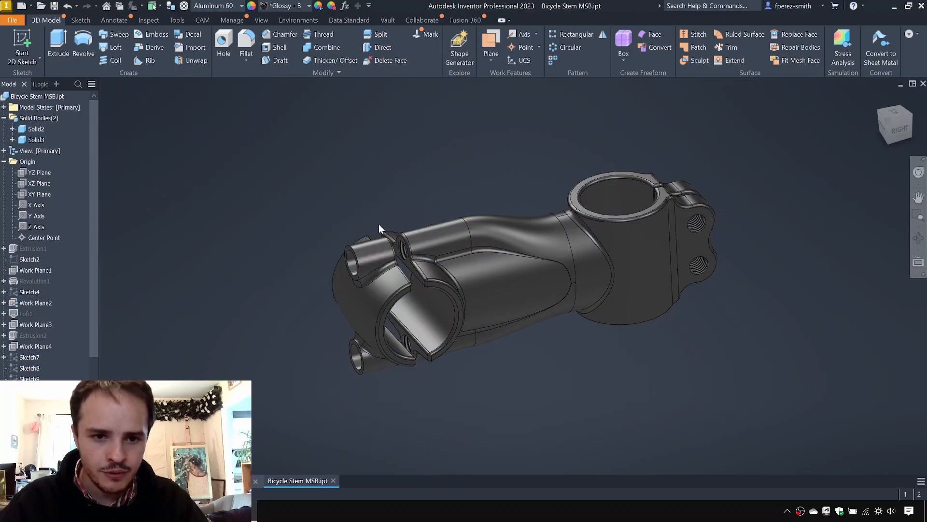
Rename the solid body containing the stem tube and steerer clamp as Bicycle Stem - Main Body.
left_click(35, 141)
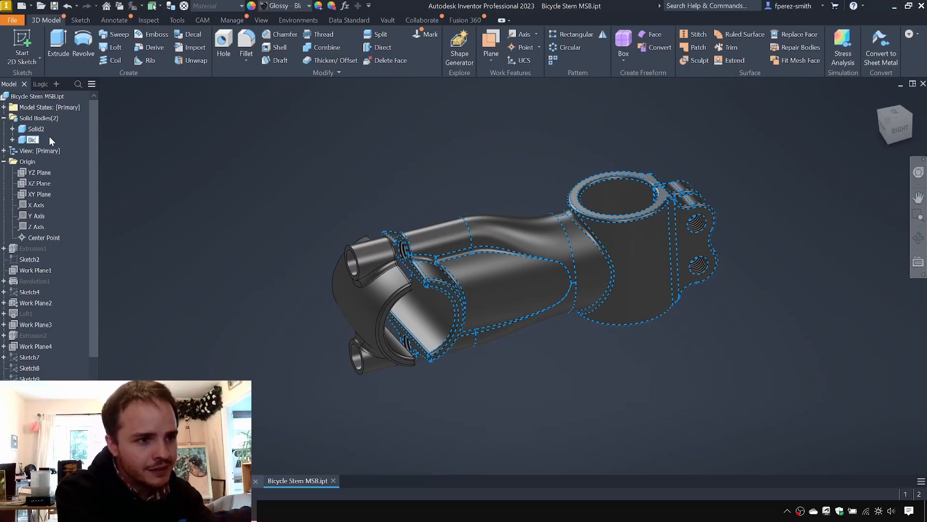
type("ycle Stem - Main Body")
key("Return")
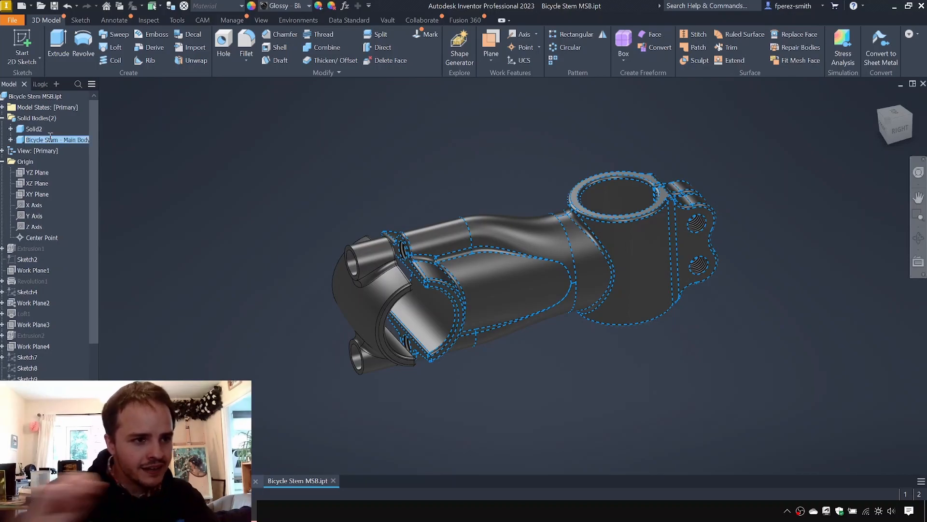
Rename the other solid body, the front clamp piece, as Bicycle Stem - Handle Cap.
left_click(43, 129)
left_click(35, 129)
type("Bicycle Stem - Main Body")
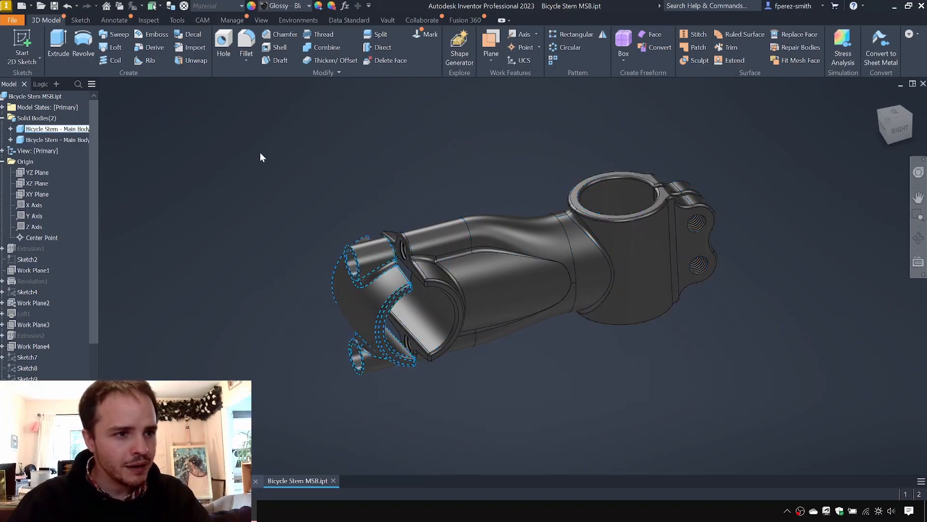
key("BackSpace")
key("BackSpace")
key("BackSpace")
key("BackSpace")
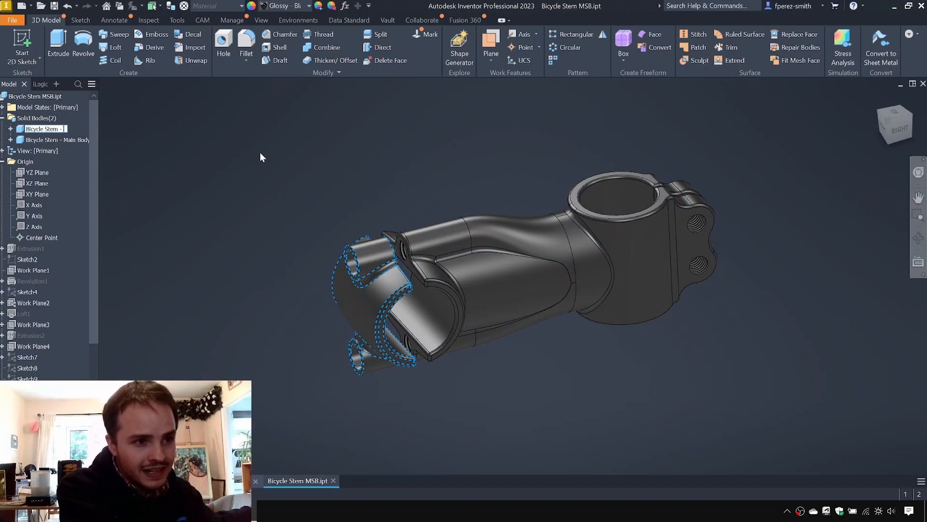
type("Handle C")
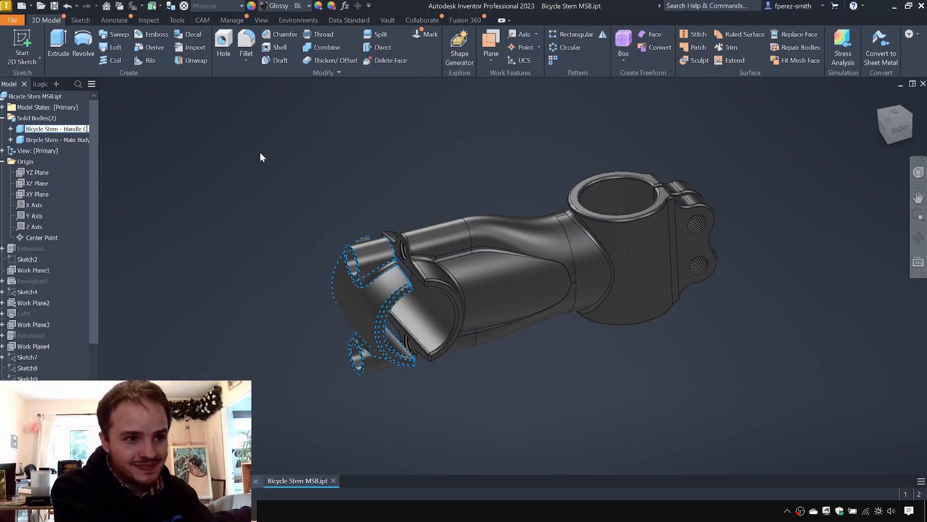
type("ap")
key("Return")
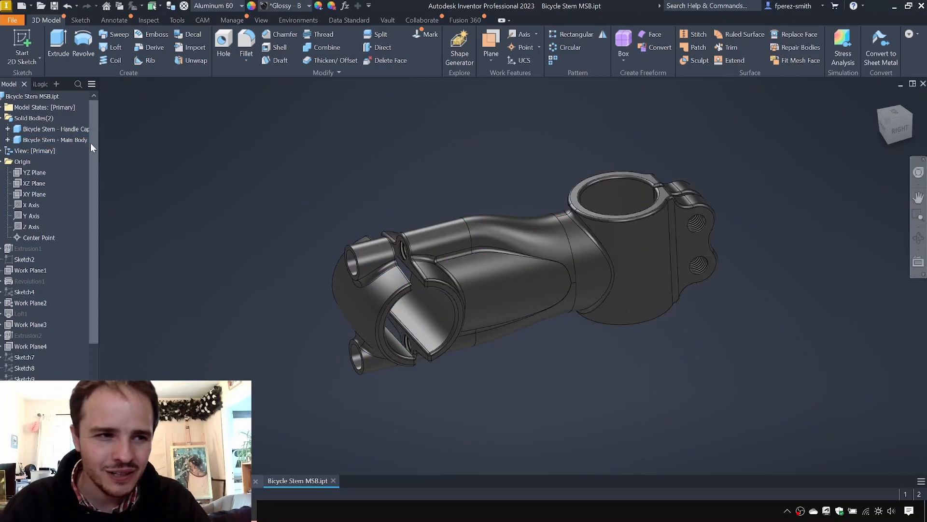
Set up Make Components with the Handle Cap and Main Body solids, using the metric Standard (mm).iam template for the target assembly.
scroll(92, 145, "down", 1)
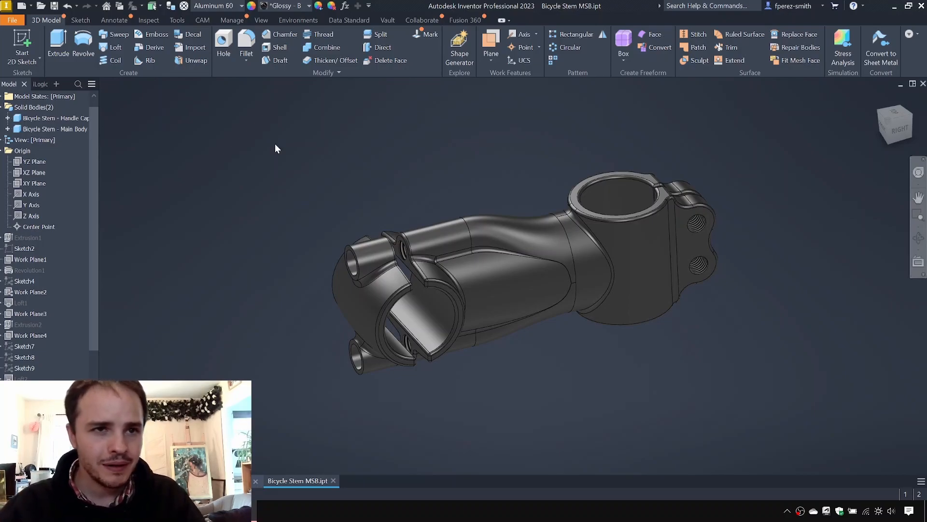
left_click(230, 22)
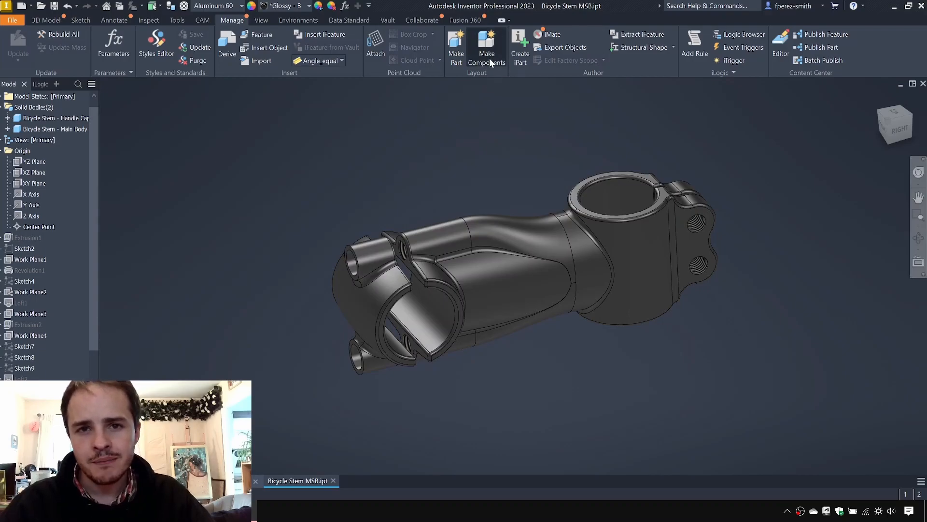
left_click(489, 58)
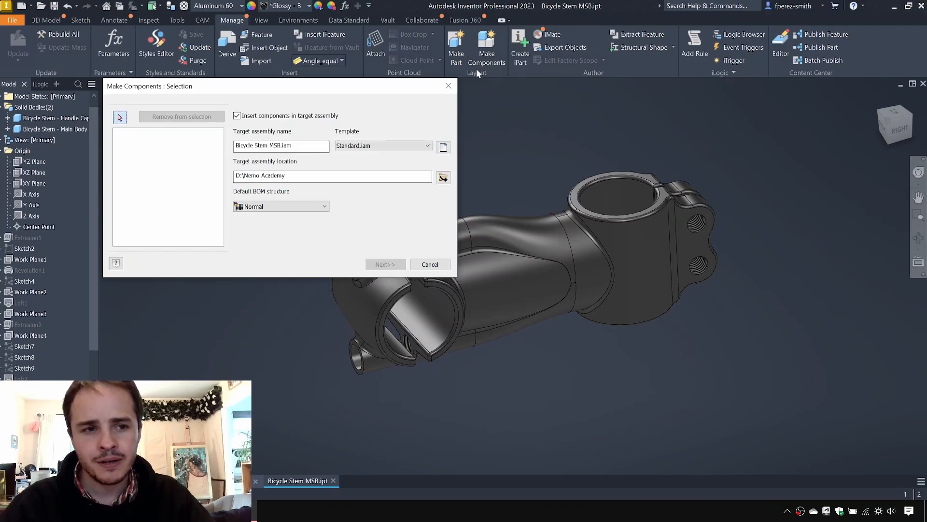
left_click(60, 118)
left_click(59, 129)
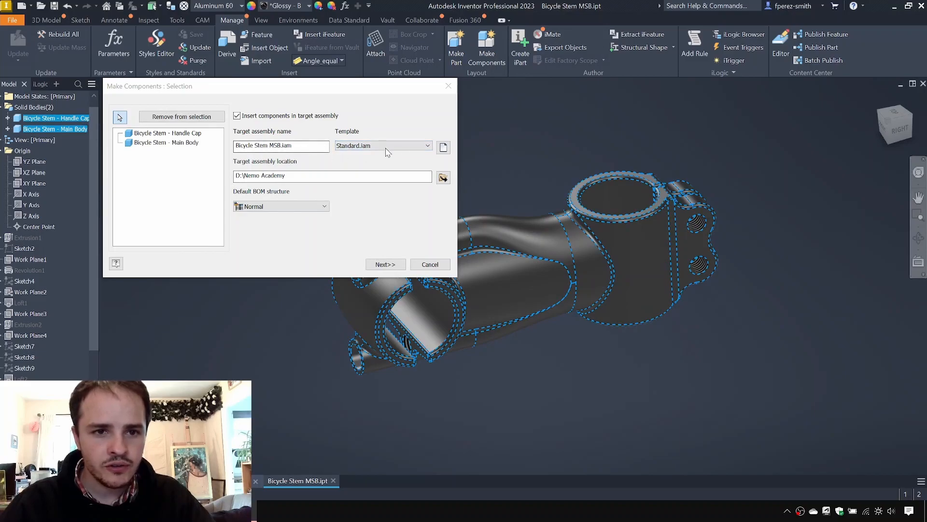
left_click(443, 147)
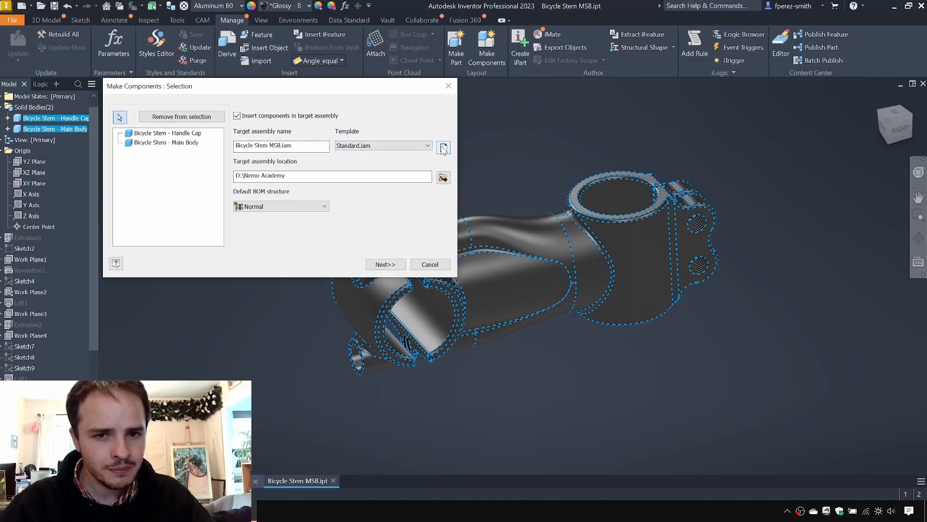
left_click(159, 66)
left_click(372, 91)
left_click(392, 304)
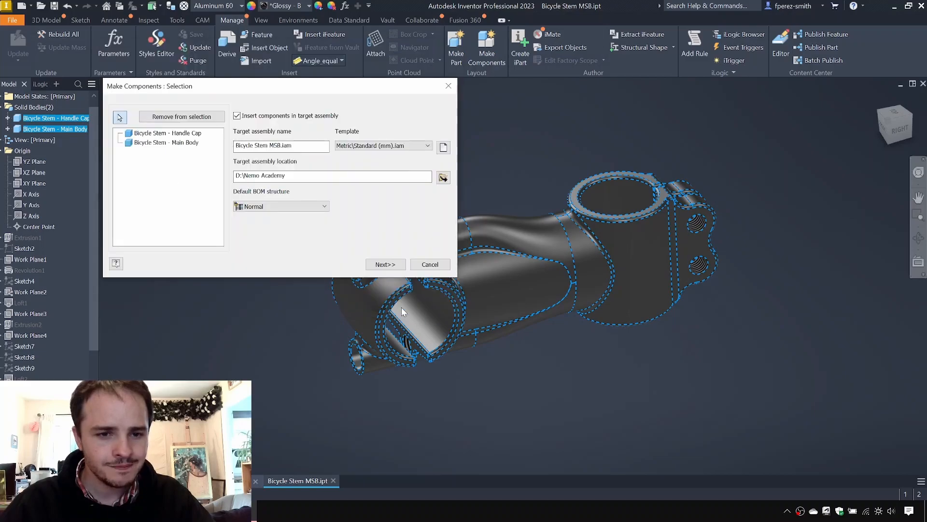
Set the target assembly to Bicycle Stem.iam in the Model subfolder of the Model 008 - Bicycle Stem folder.
left_click(443, 177)
left_click(223, 209)
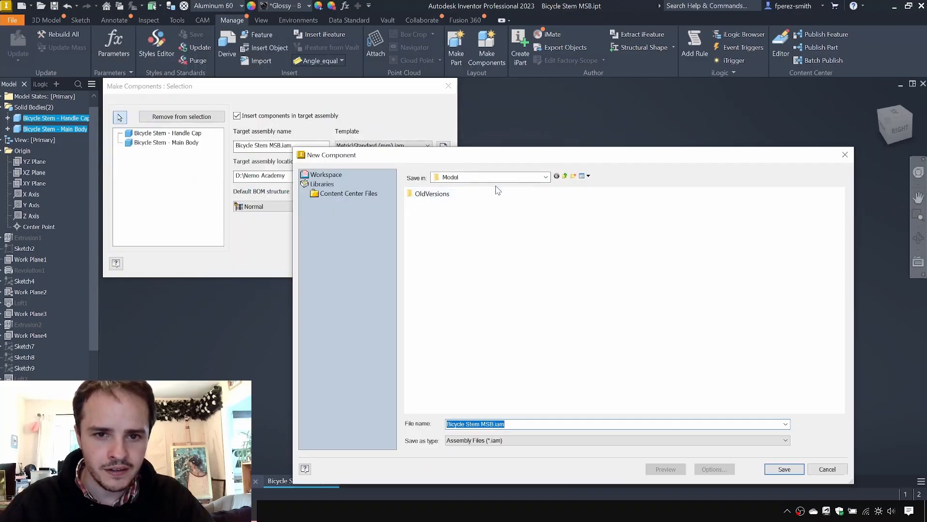
left_click(565, 176)
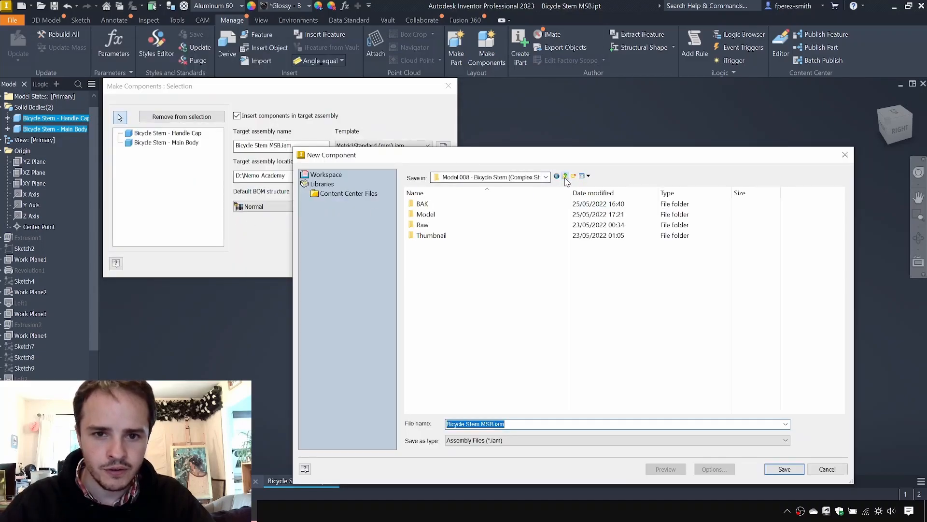
double_click(434, 217)
left_click(448, 424)
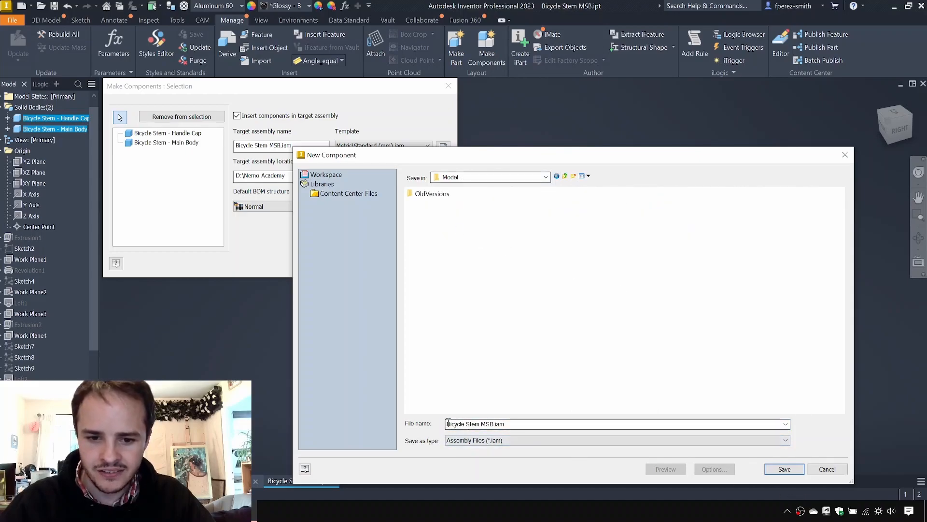
left_click(479, 425)
left_click_drag(482, 426, 493, 427)
key("BackSpace")
key("BackSpace")
left_click(785, 469)
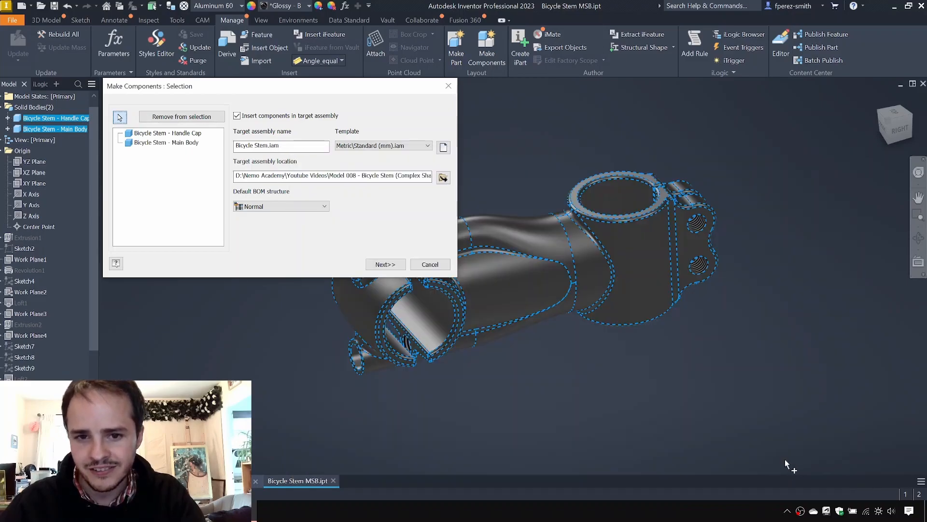
Assign the metric Standard (mm).ipt template to both selected bodies and generate the component parts and assembly.
left_click(385, 265)
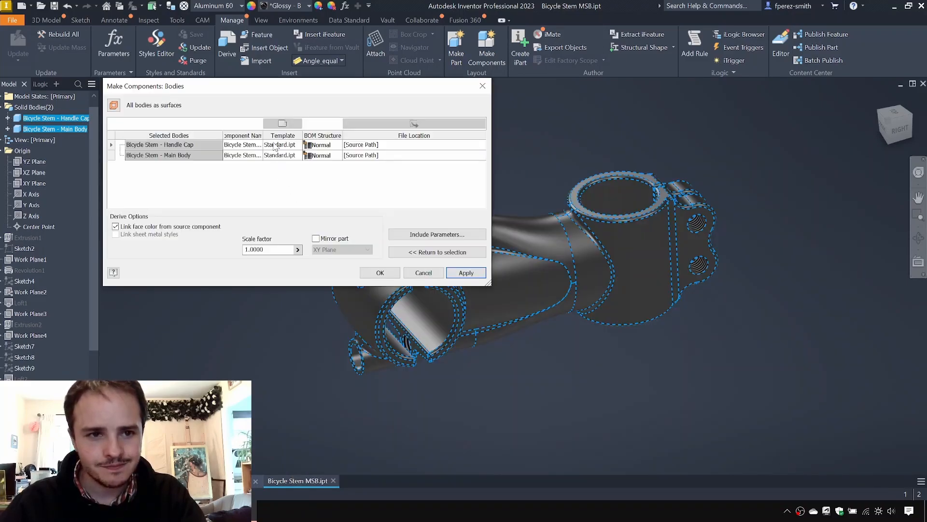
left_click(172, 148)
left_click(184, 155, "shift")
left_click(283, 124)
left_click(175, 71)
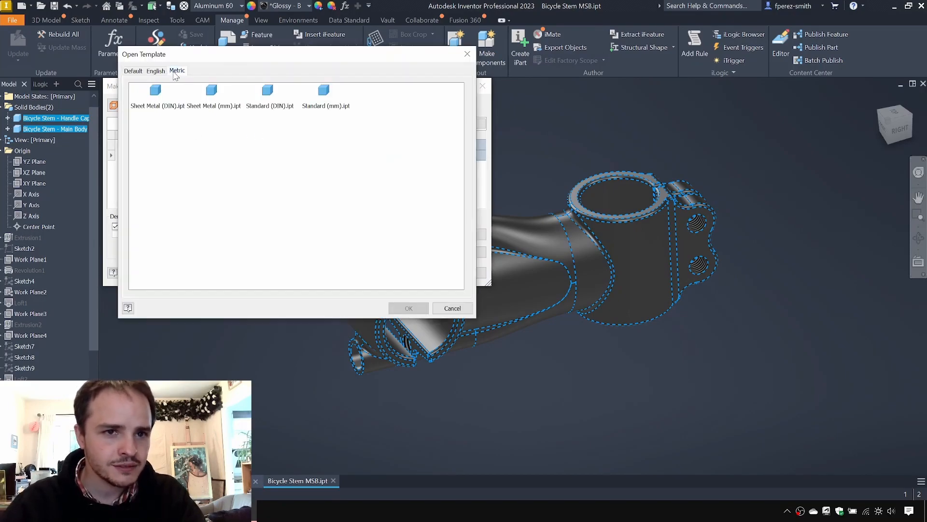
left_click(323, 94)
left_click(409, 308)
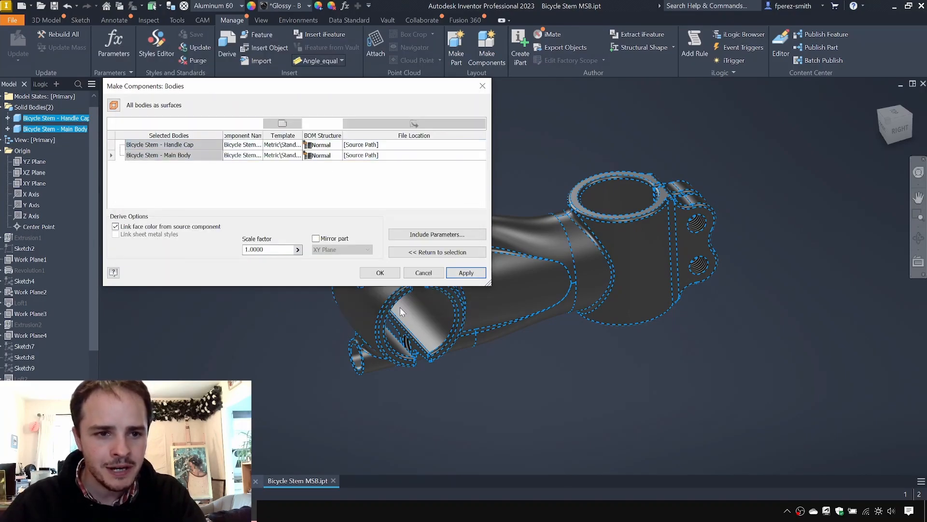
left_click(382, 273)
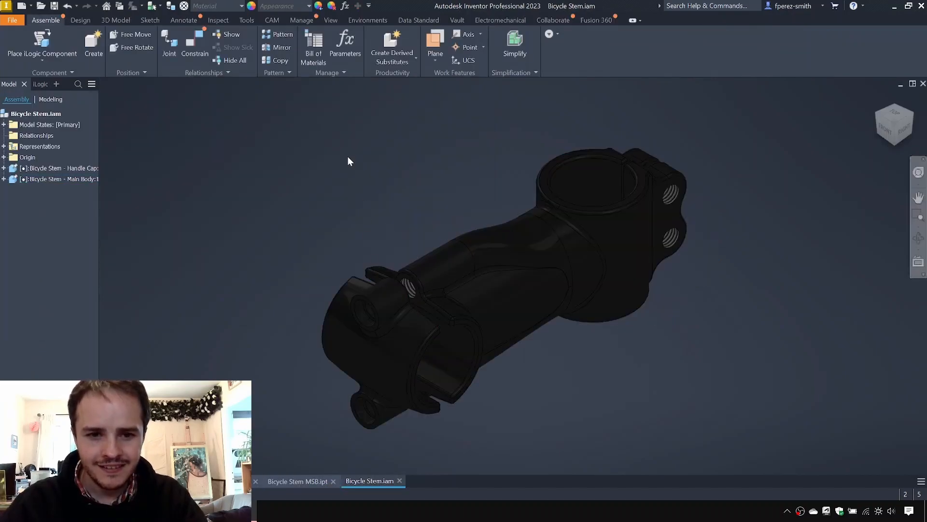
Check the Handle Cap and Main Body components in the assembly and save it together with all its dependent files.
middle_click_drag(399, 164, 334, 140, "shift")
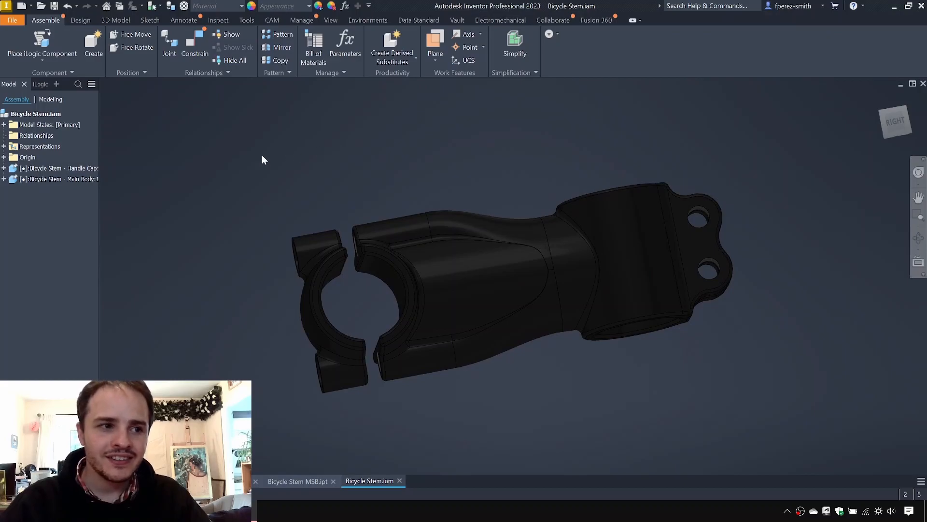
left_click(78, 168)
left_click(75, 178)
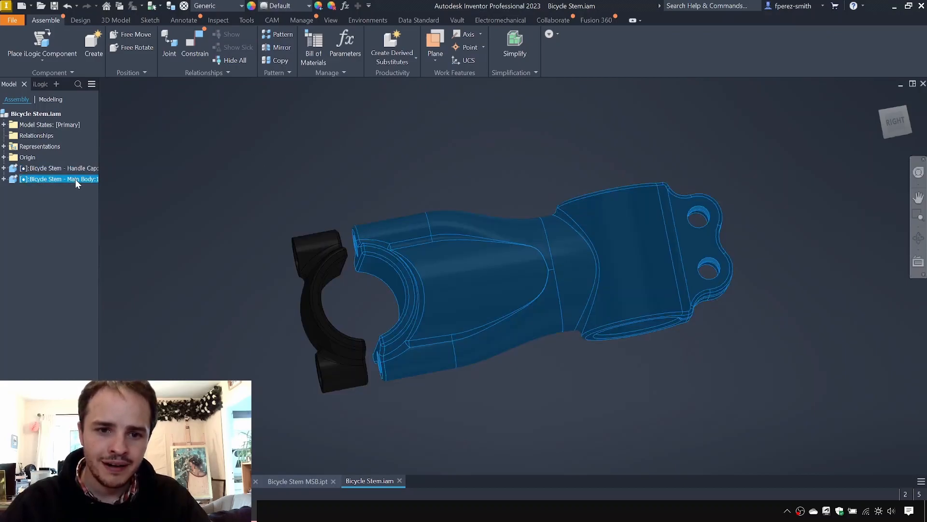
key("ctrl+s")
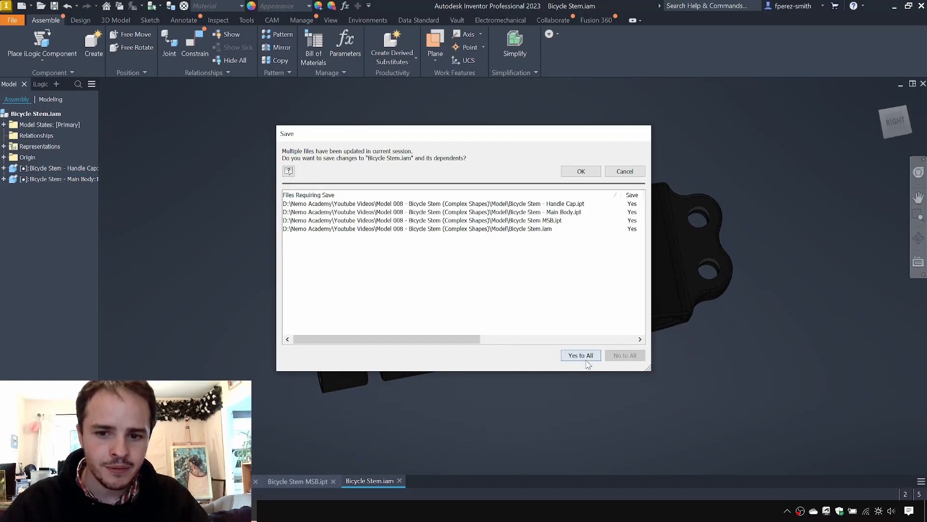
left_click(581, 355)
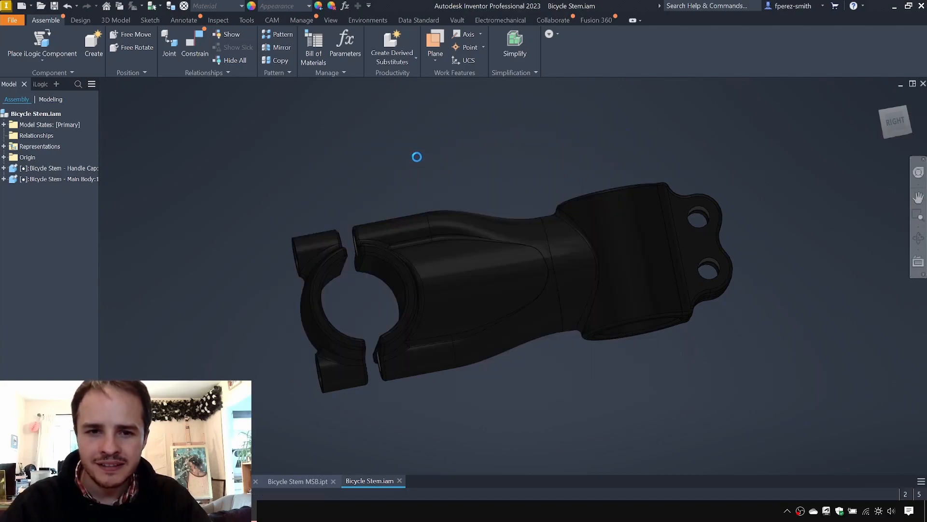
Open the Main Body component from the assembly in its own part file and examine it from several angles.
middle_click_drag(429, 165, 503, 181, "shift")
left_click(520, 231)
right_click(521, 231)
left_click(526, 151)
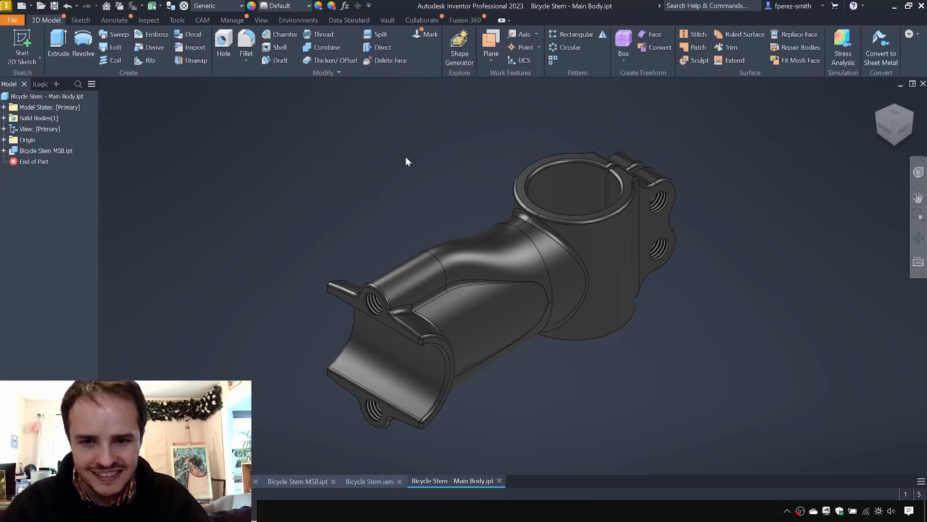
middle_click_drag(480, 163, 398, 165, "shift")
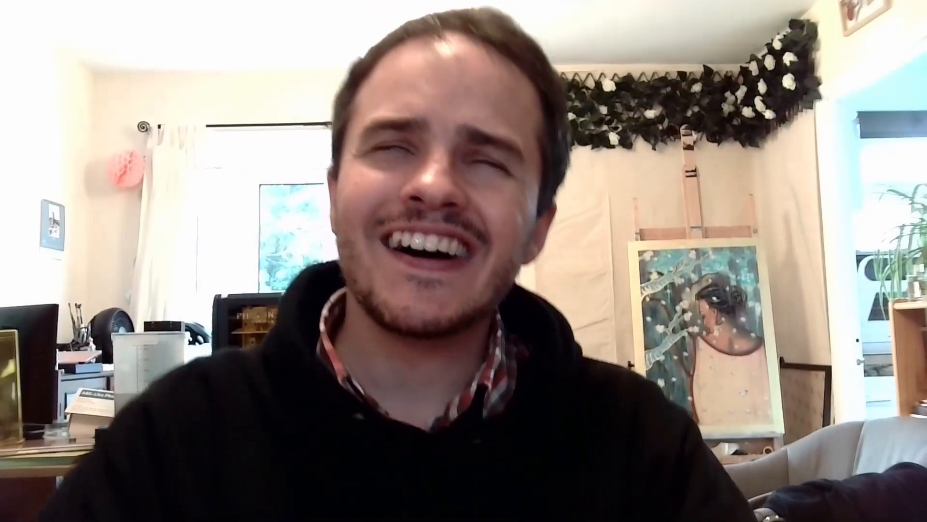